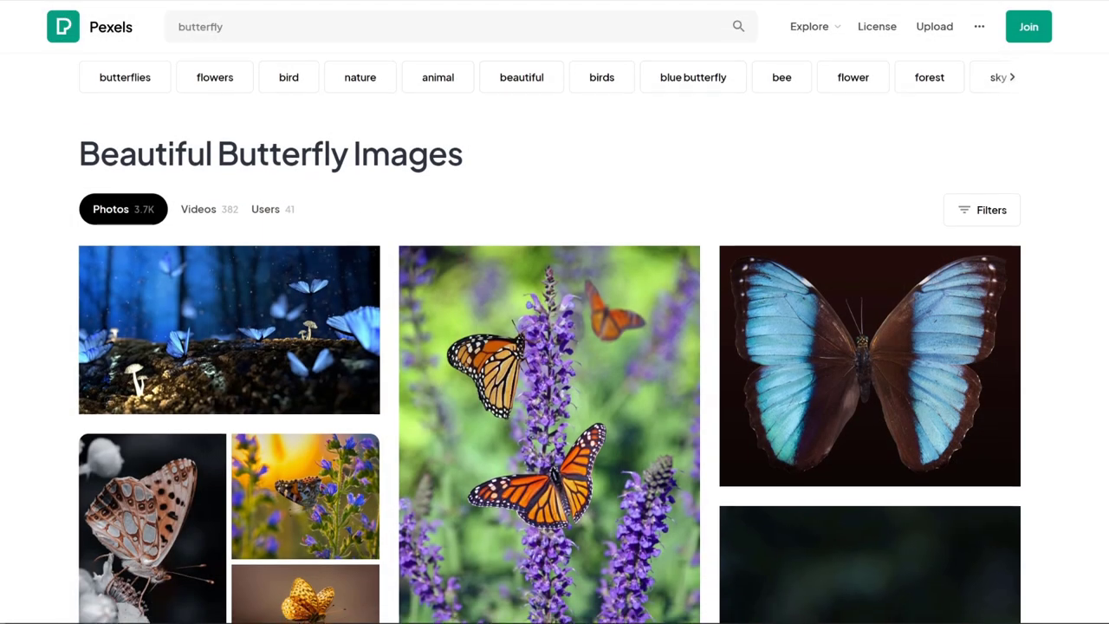
Step: Look through butterfly photos for a suitable top-down reference with fully spread wings
scroll(550, 338, down, 3)
scroll(551, 338, down, 3)
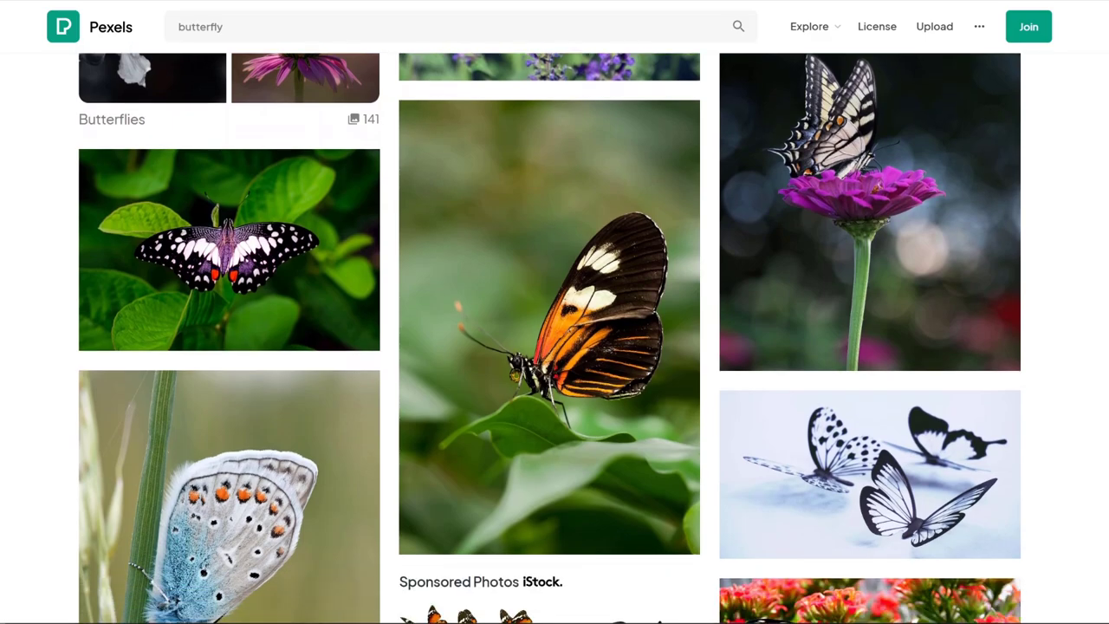
scroll(550, 337, down, 4)
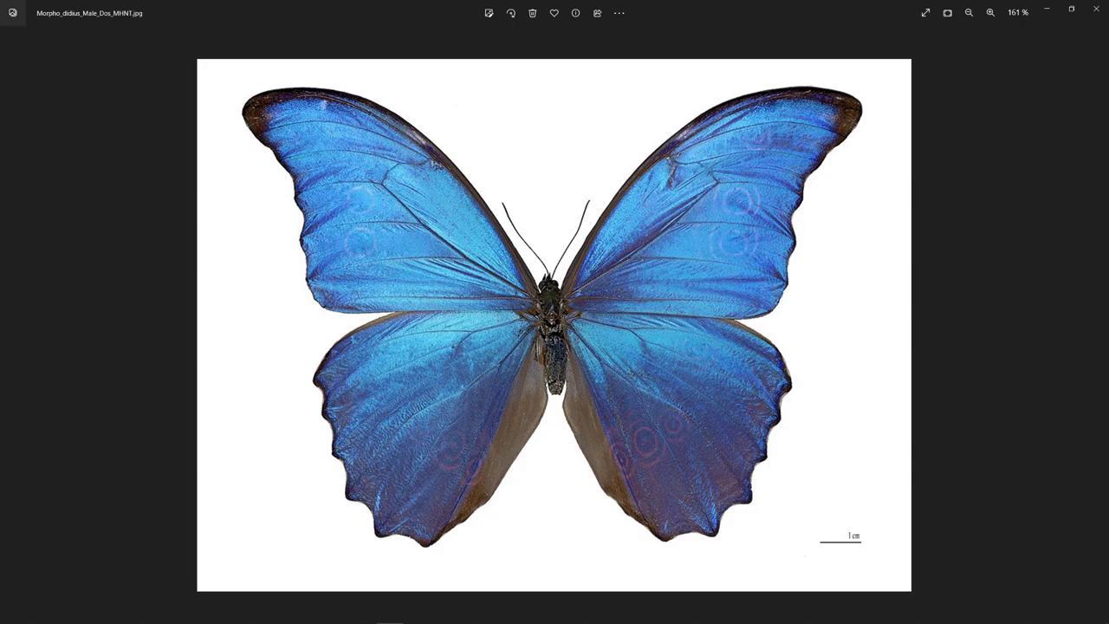
key(Right)
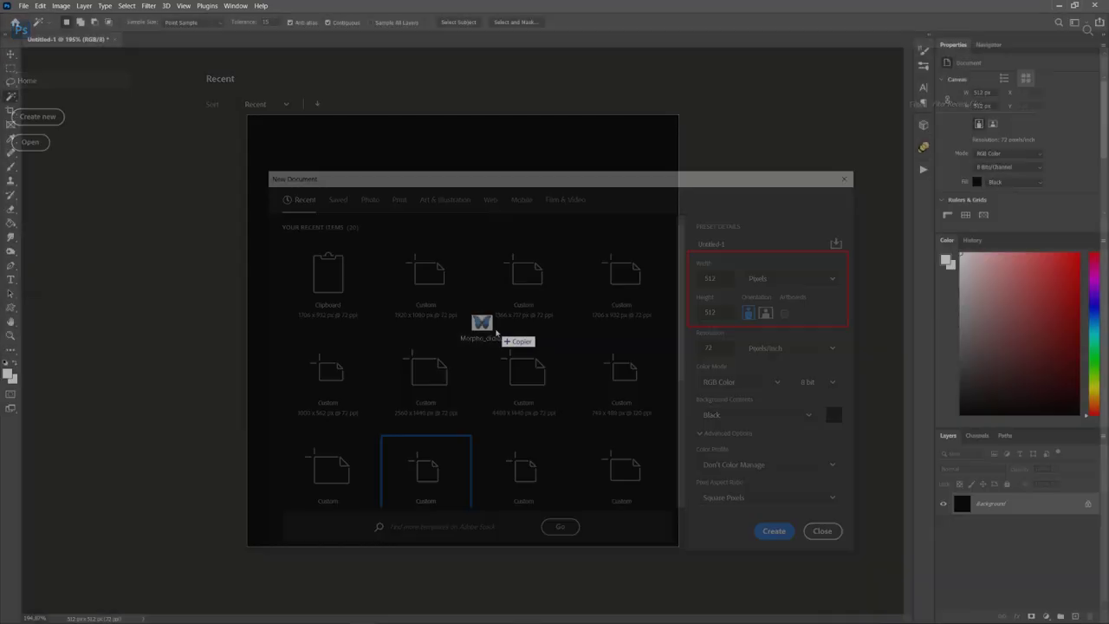
Step: Place the blue Morpho butterfly image in the 512 px document and scale it to about 55%
drag(488, 327, 498, 332)
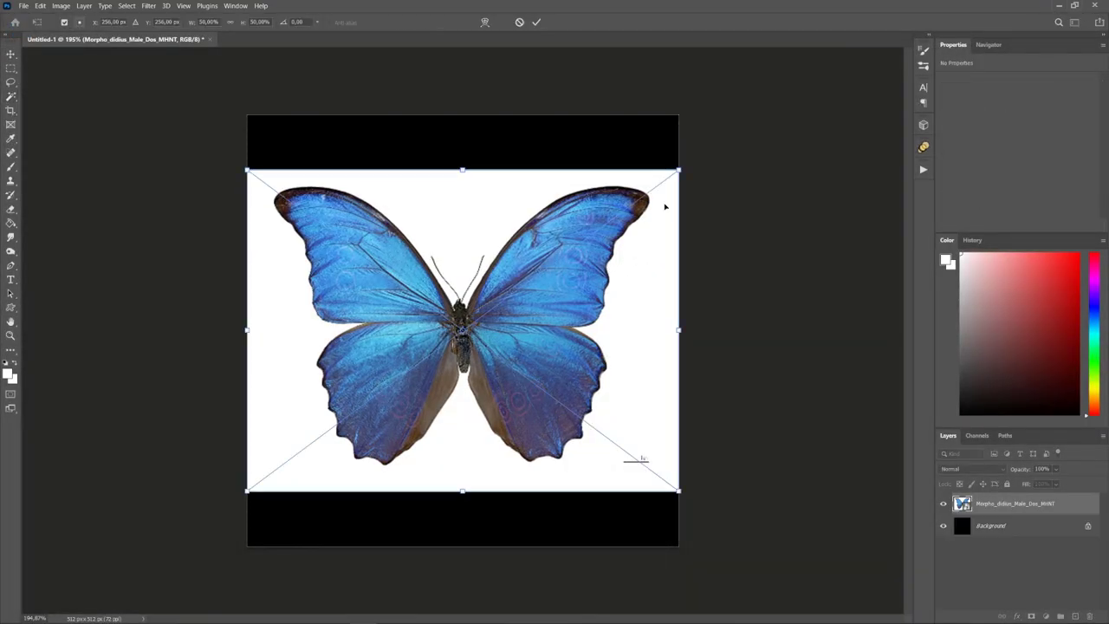
drag(679, 165, 712, 168)
key(Return)
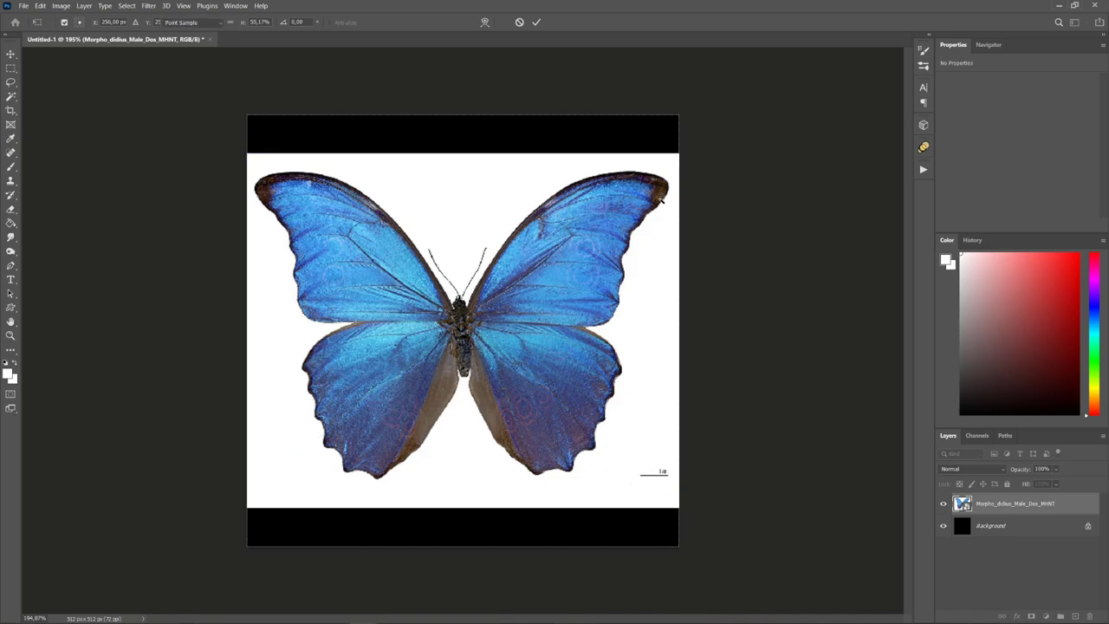
Step: Rasterize the butterfly layer and remove its white background using the Magic Wand at tolerance 15
key(w)
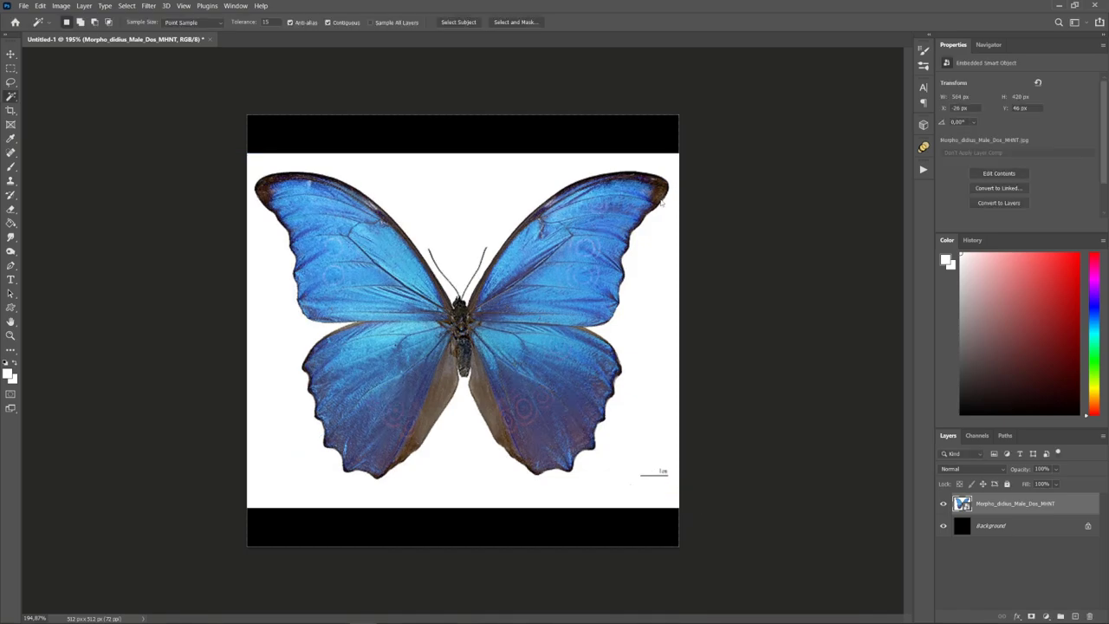
right_click(1029, 507)
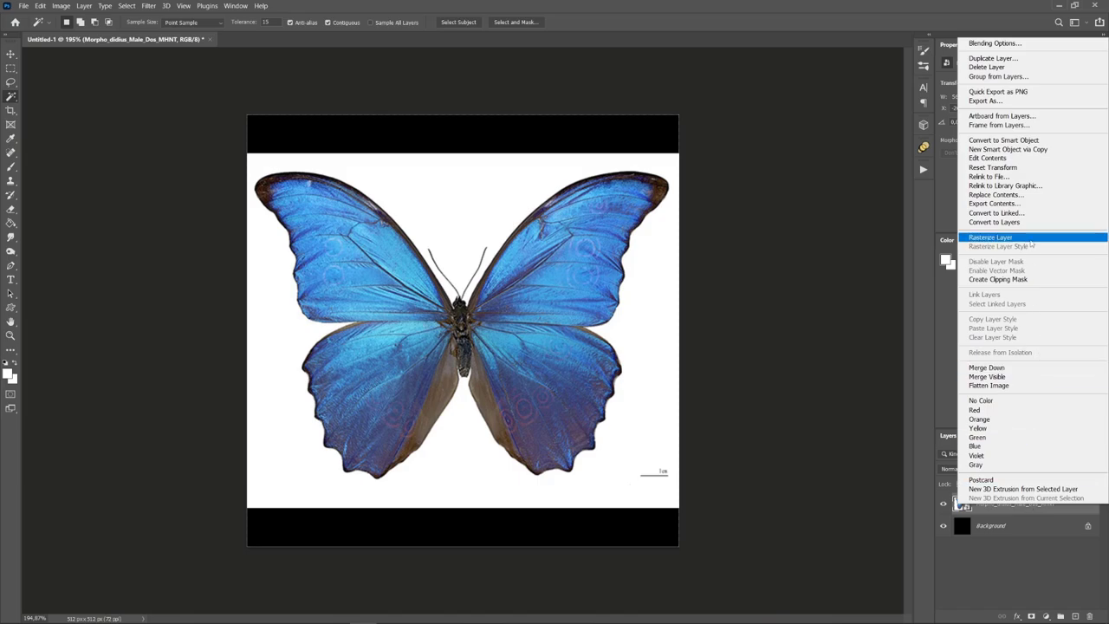
click(1029, 237)
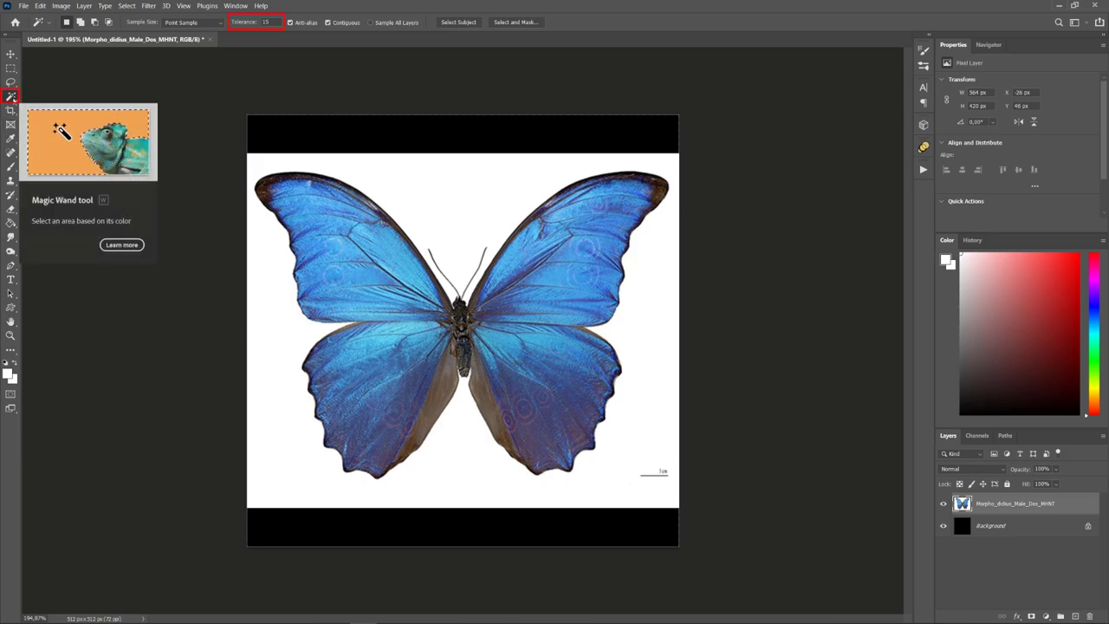
click(448, 195)
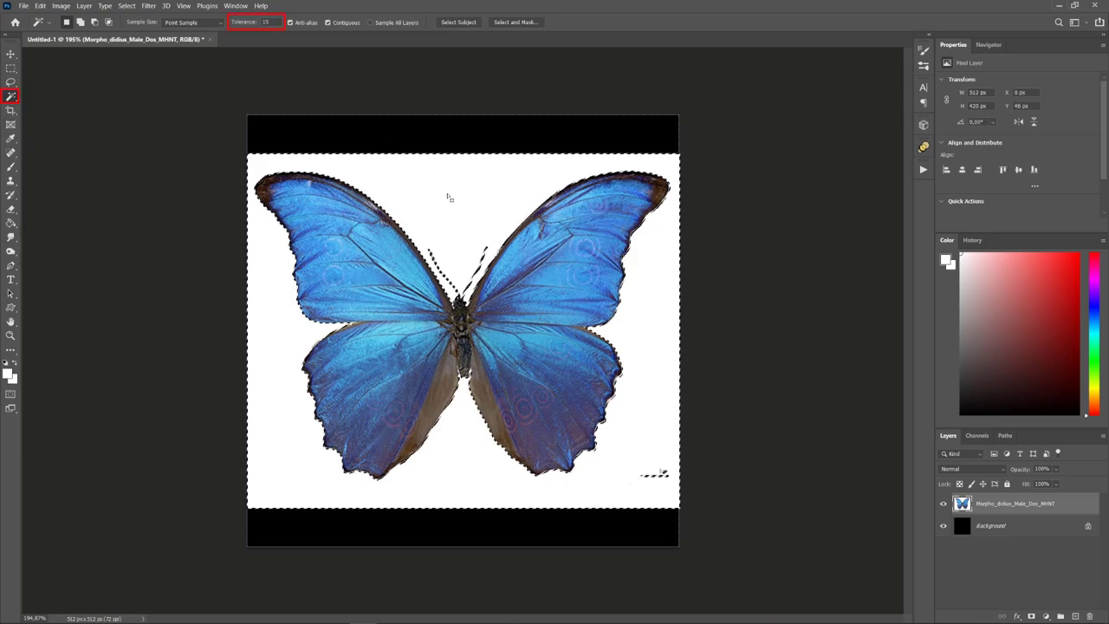
key(Delete)
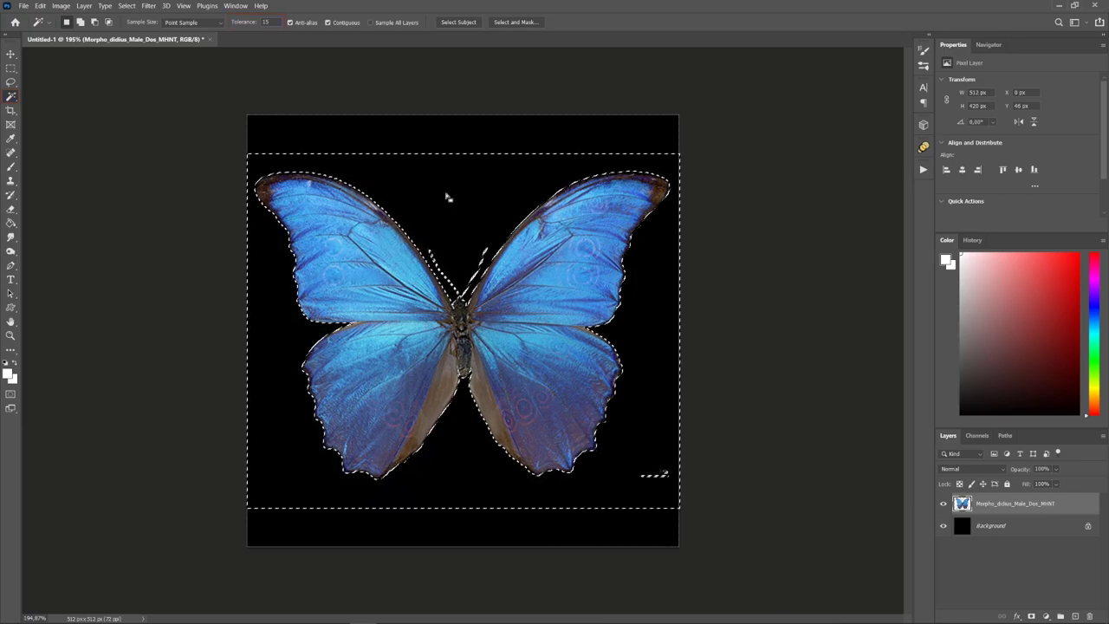
Step: Select the whole empty area around the butterfly and invert the selection onto the butterfly
click(327, 145)
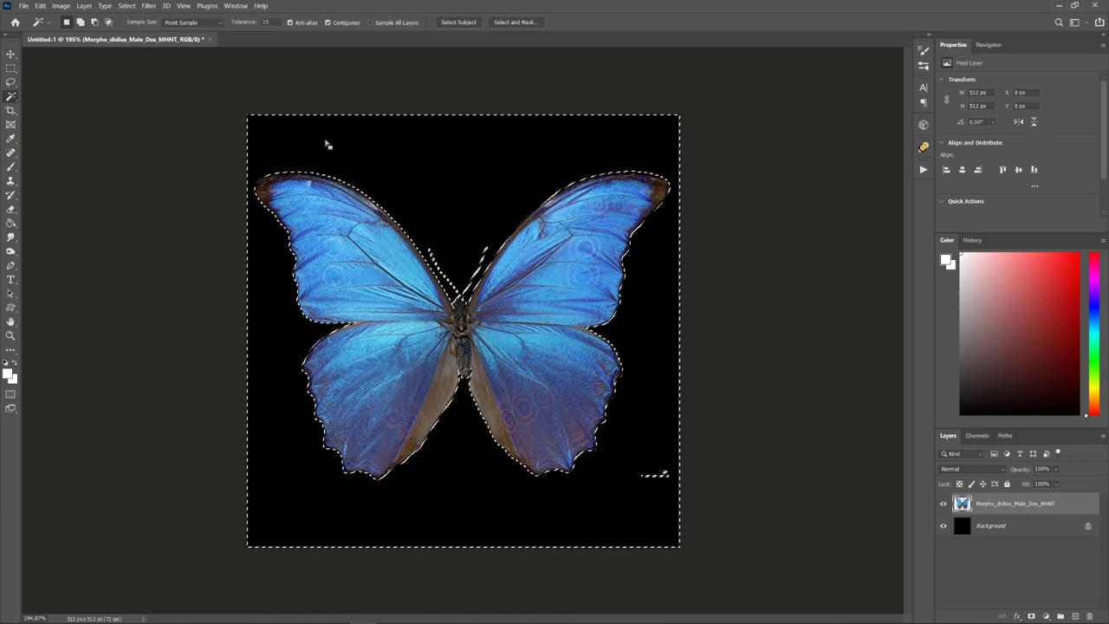
right_click(458, 205)
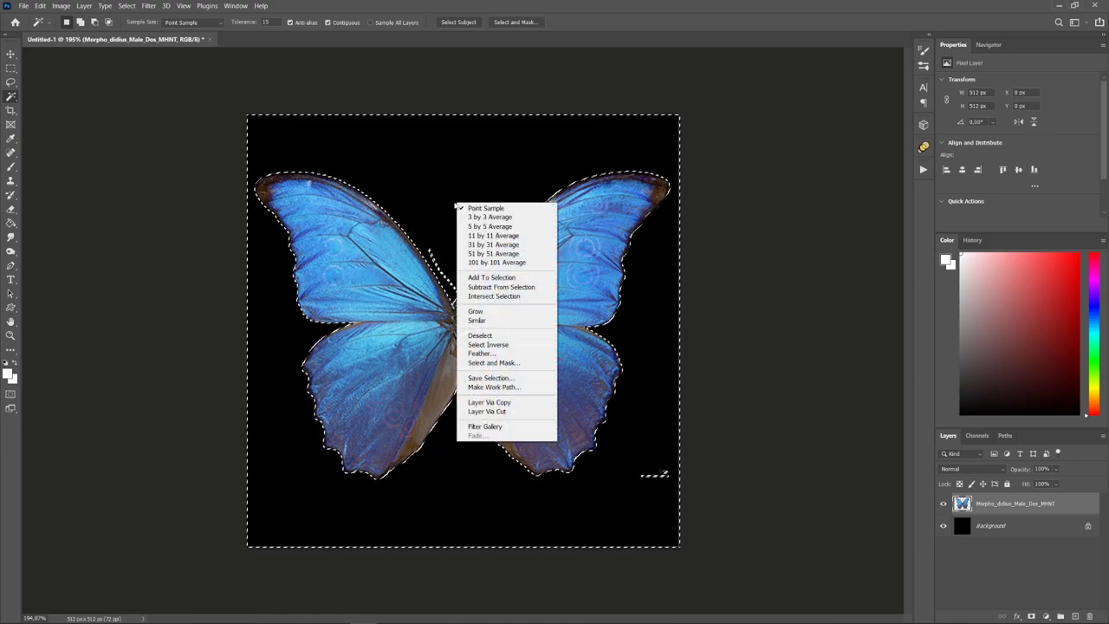
click(521, 346)
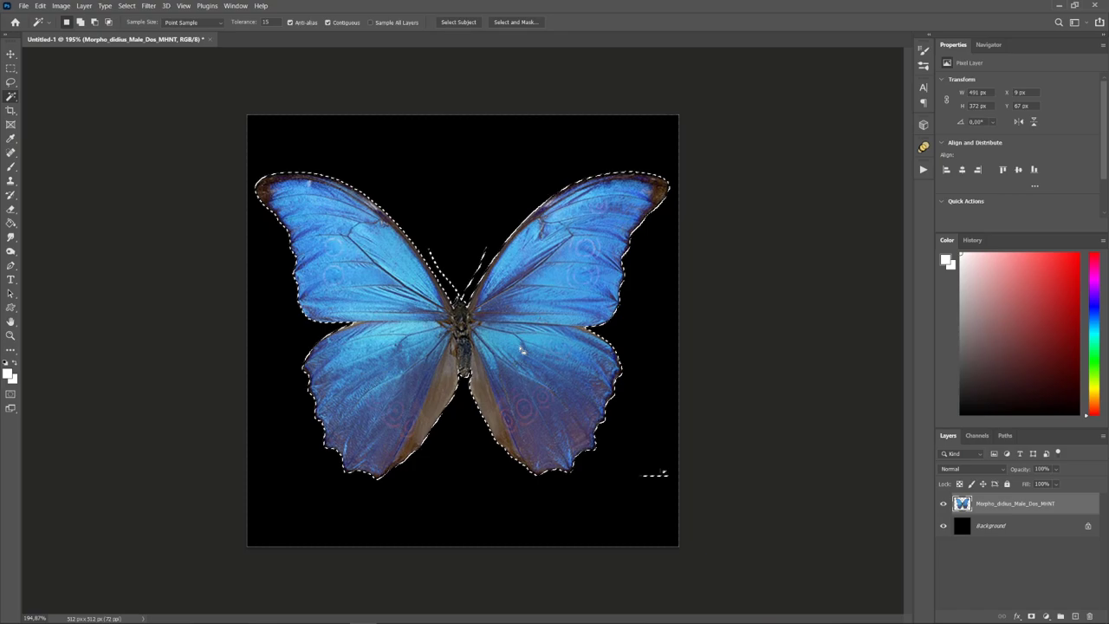
Step: Add a new alpha channel, fill the butterfly selection with white using a large brush, and deselect
click(978, 436)
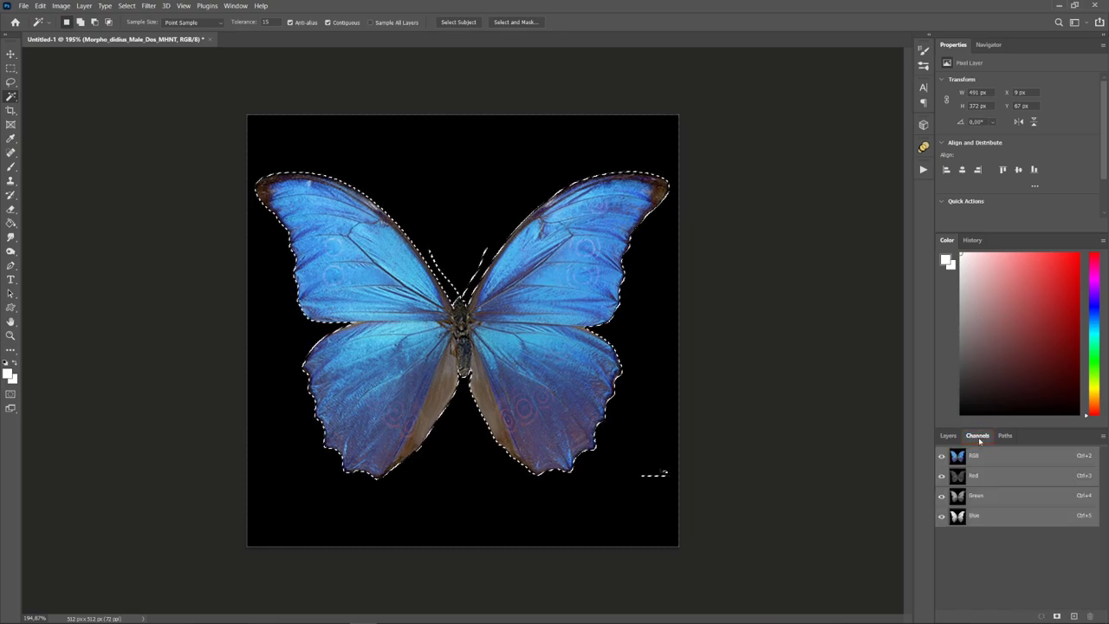
click(1074, 617)
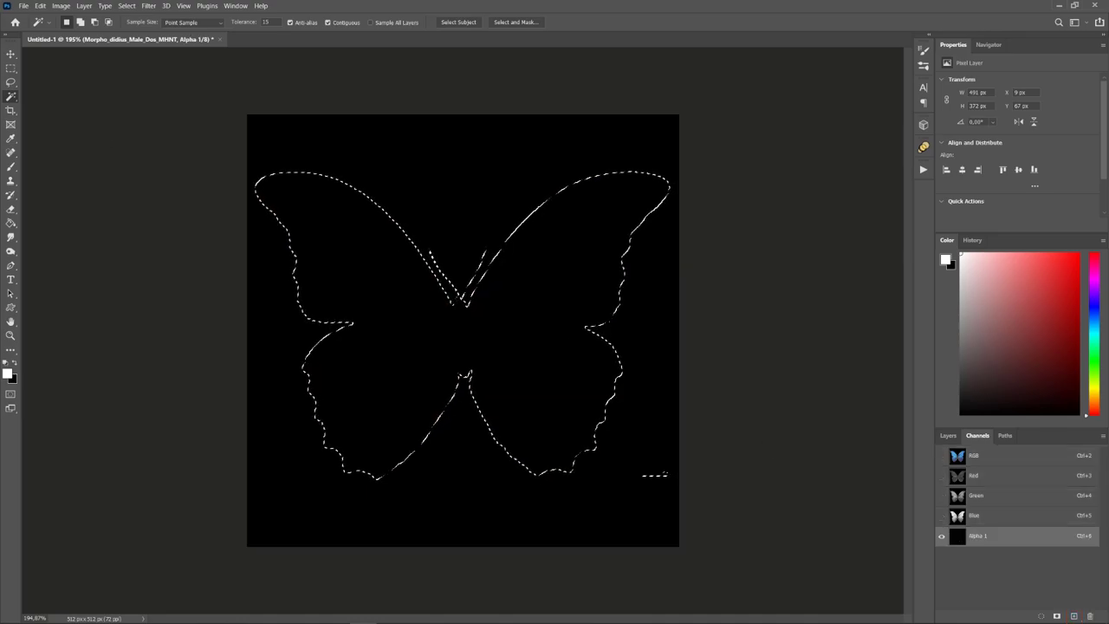
key(b)
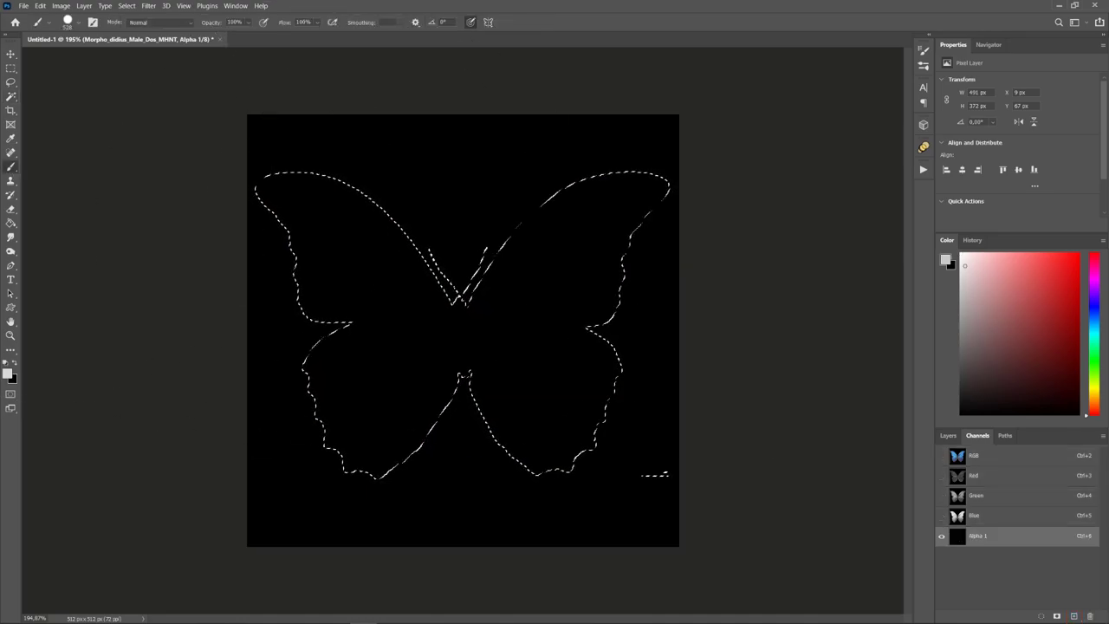
alt+right_drag(656, 317, 590, 260)
click(513, 335)
key(ctrl+d)
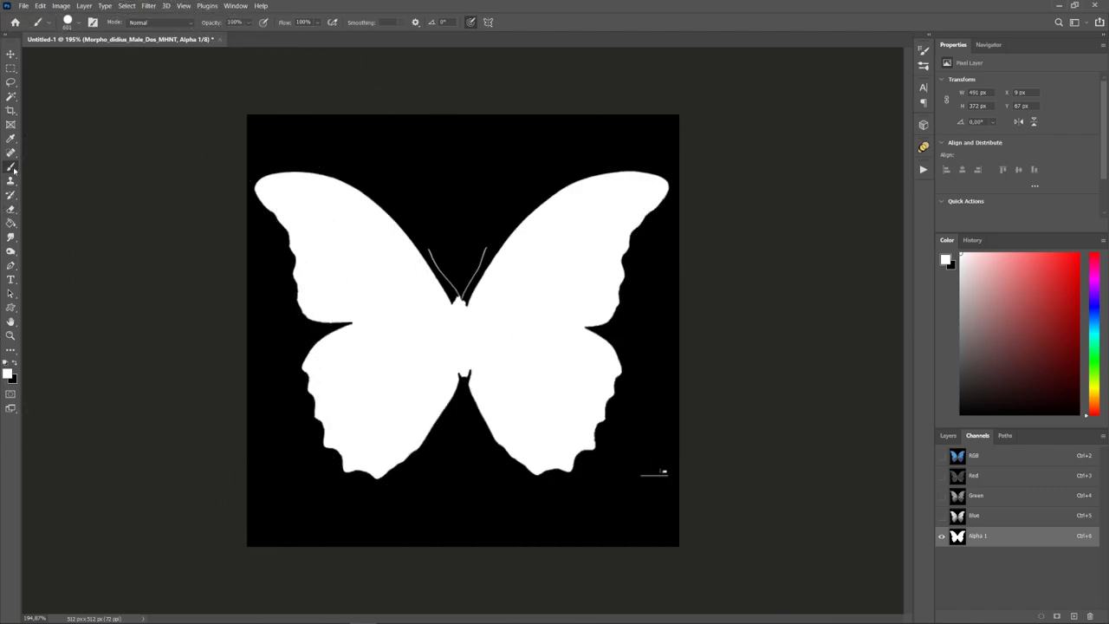
Step: Switch to black paint with a 37 px brush and show the RGB channels together with the alpha channel
key(x)
alt+right_drag(501, 227, 212, 220)
click(942, 454)
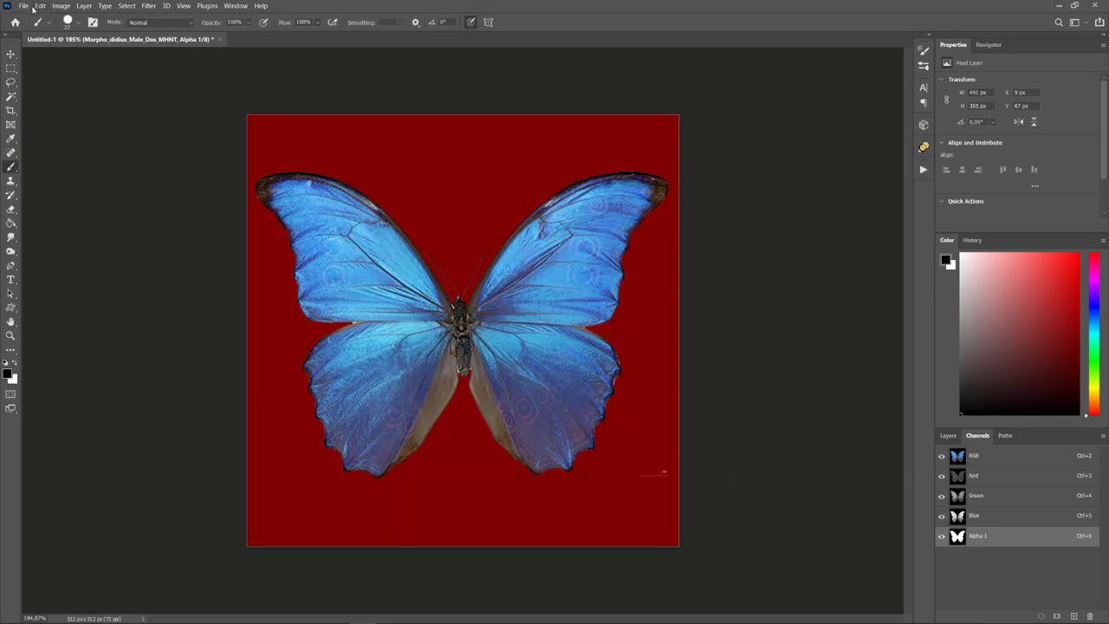
Step: Save the image as a TIFF with its alpha channels included
click(25, 5)
click(61, 134)
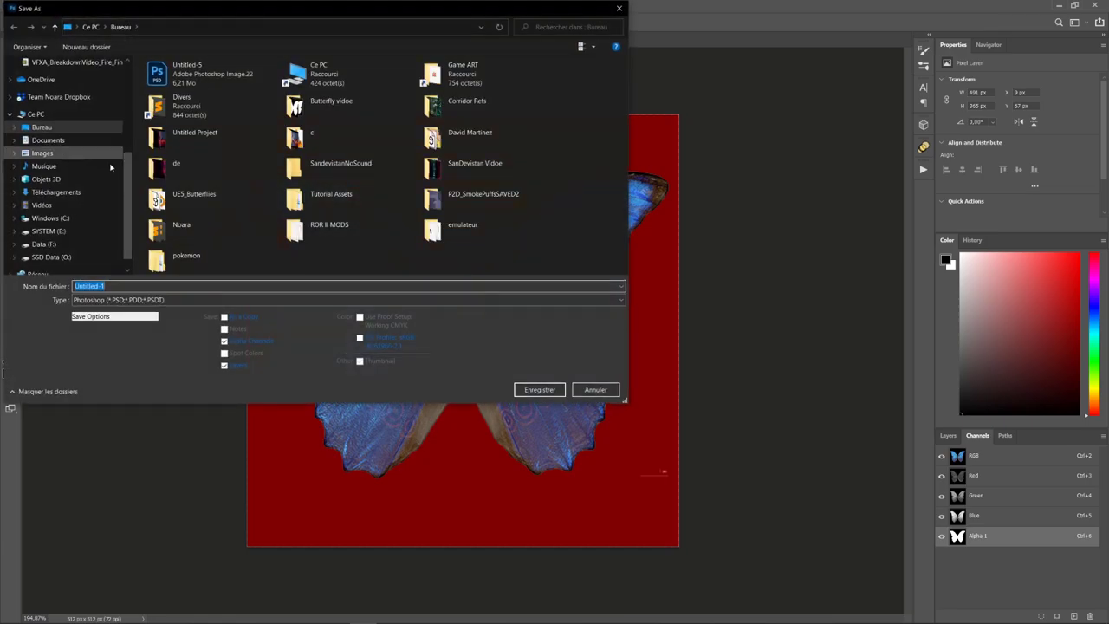
click(174, 300)
click(151, 492)
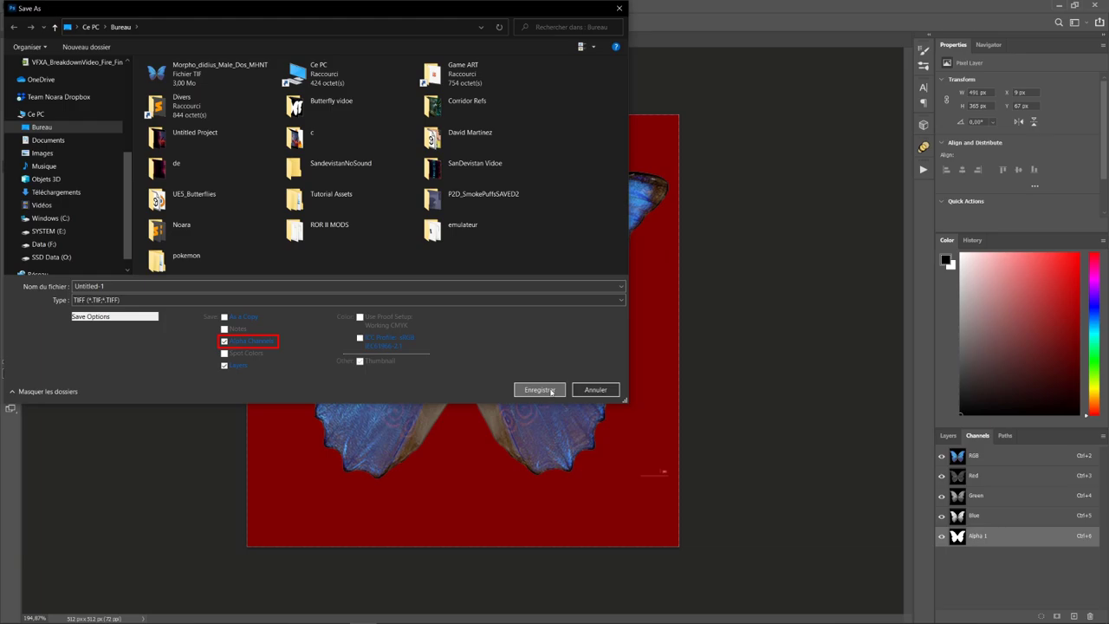
click(539, 390)
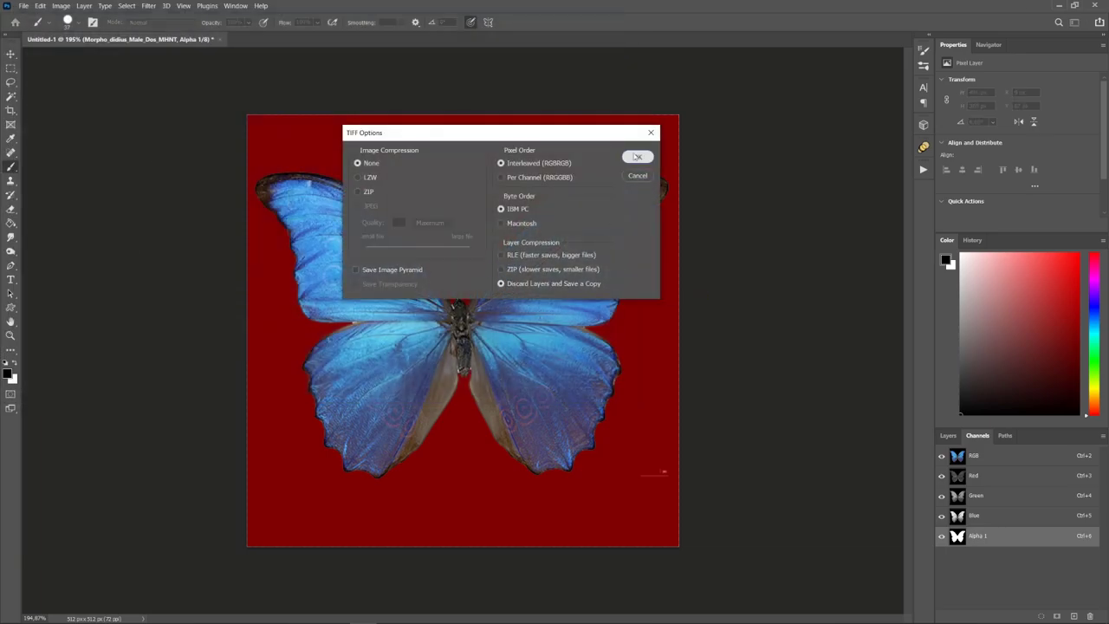
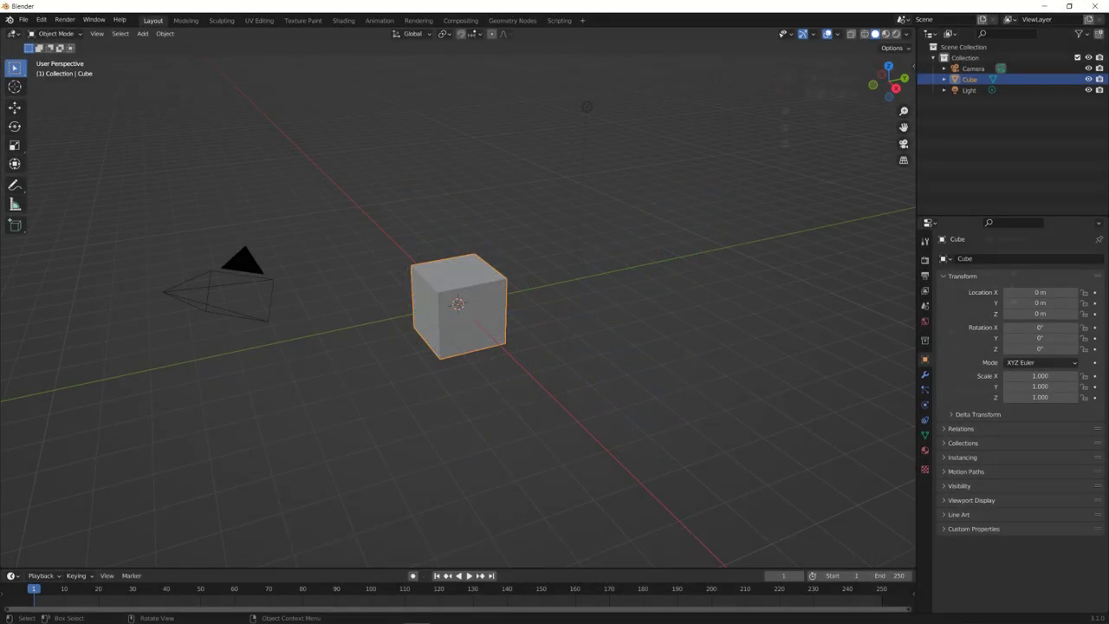
Step: In Blender, delete all default scene objects and add a mesh plane at the origin
key(a)
key(Delete)
key(n)
click(142, 33)
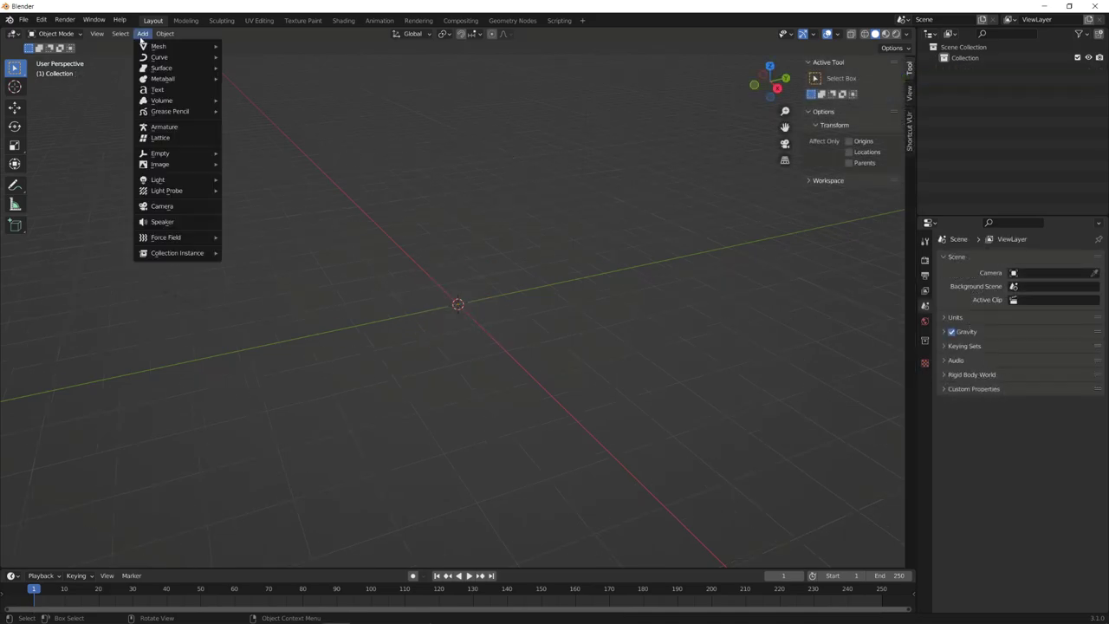
mouse_move(165, 46)
click(267, 49)
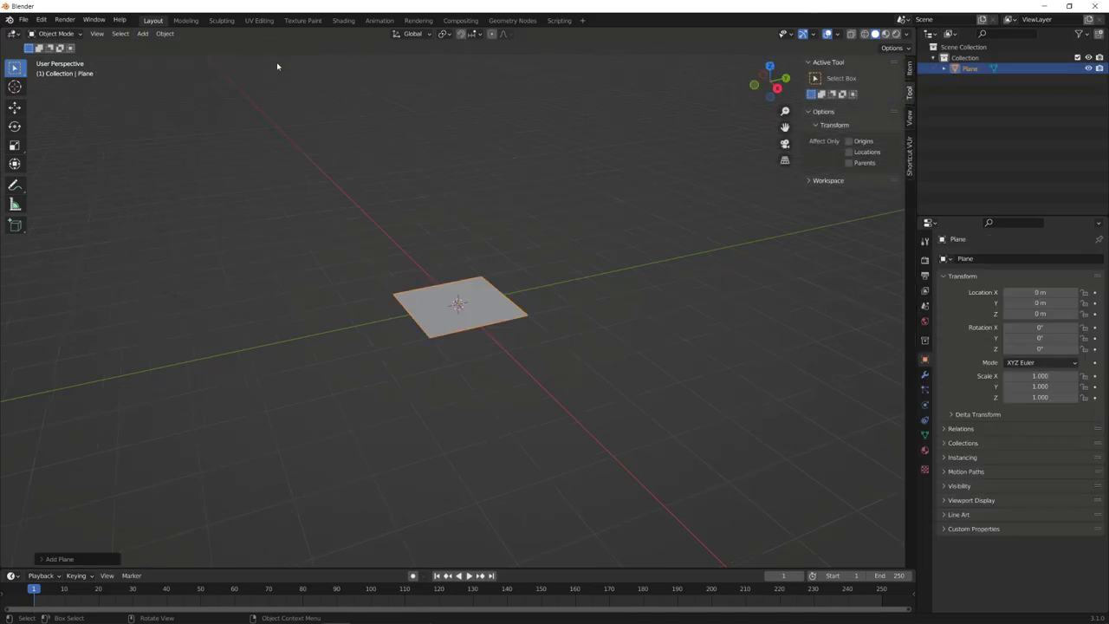
Step: Divide the plane down its middle with a single loop cut along the X axis
middle_drag(268, 49, 174, 121)
key(Tab)
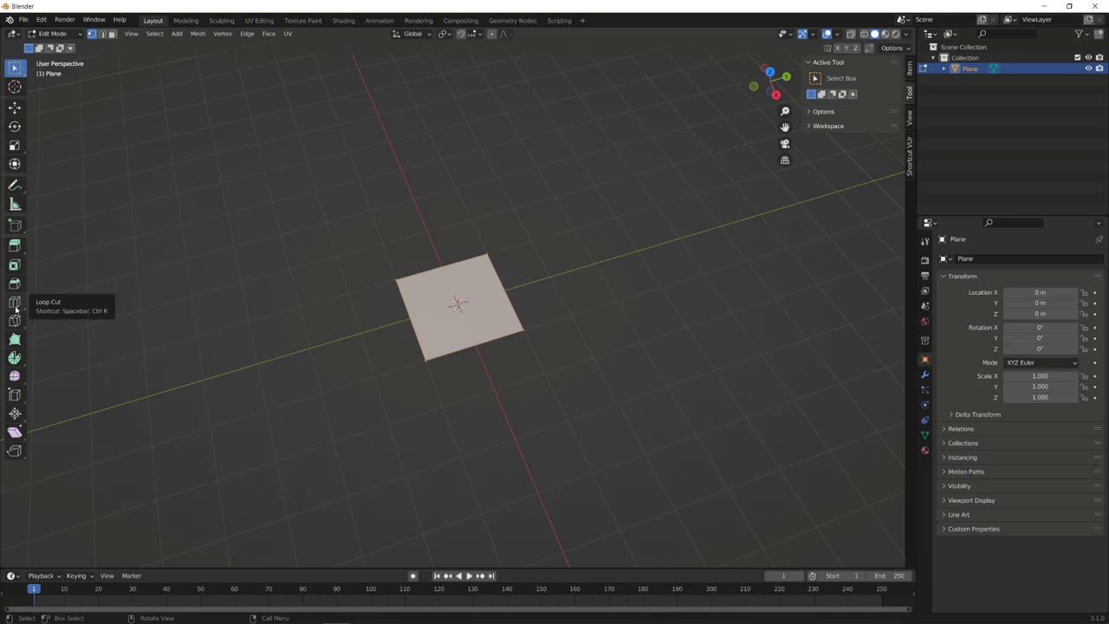
click(15, 302)
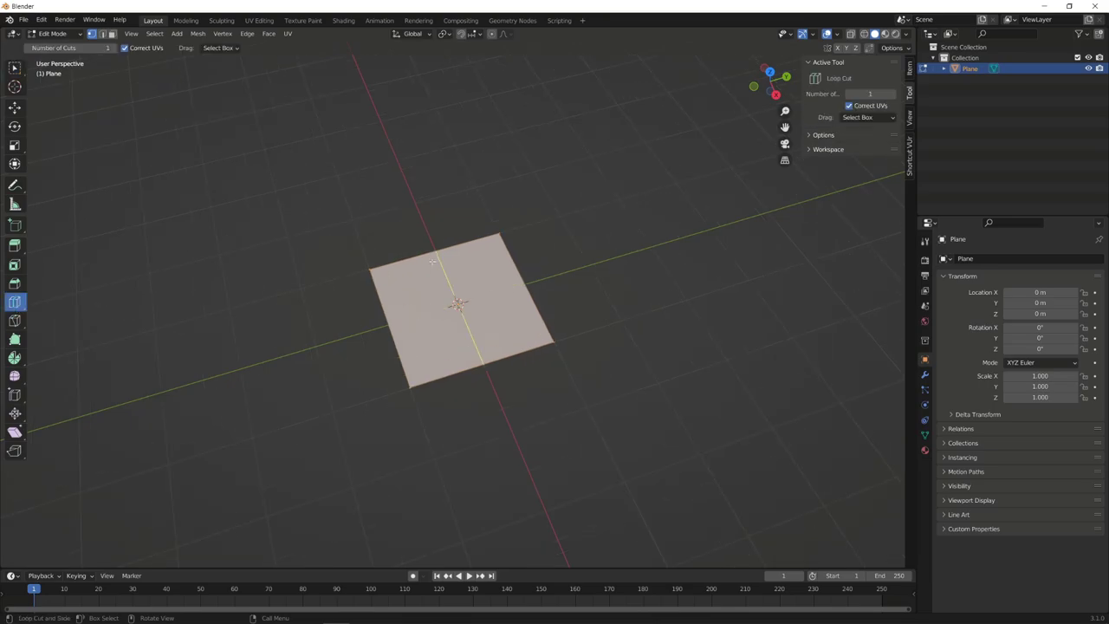
click(458, 303)
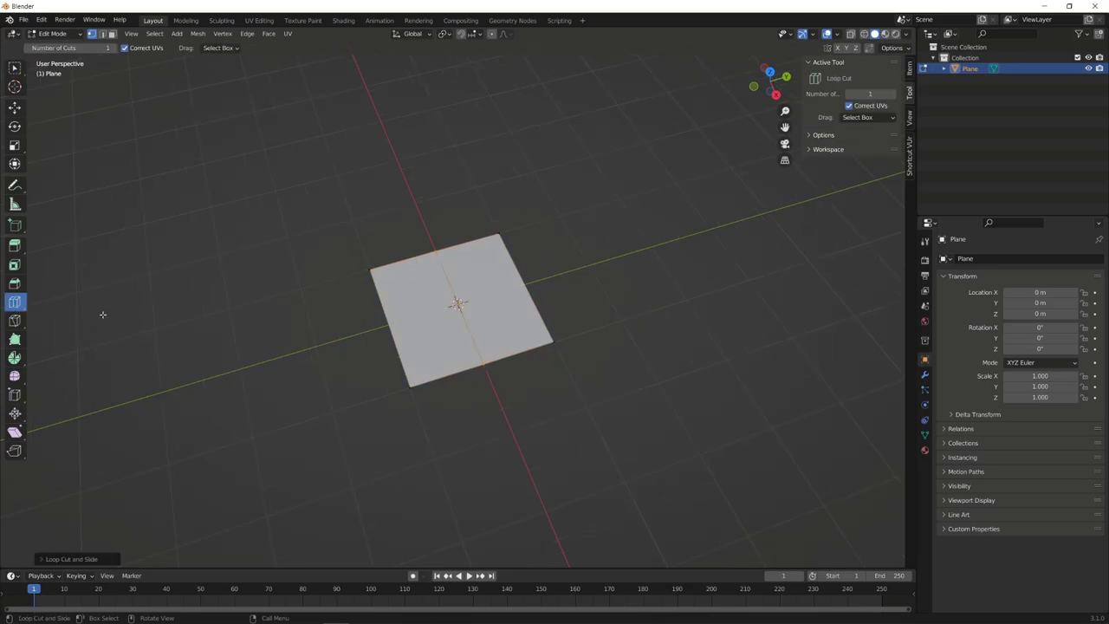
Step: Bevel the plane's centre edge into a narrow body strip and invert the selection to the outer edges
click(15, 284)
drag(453, 261, 334, 271)
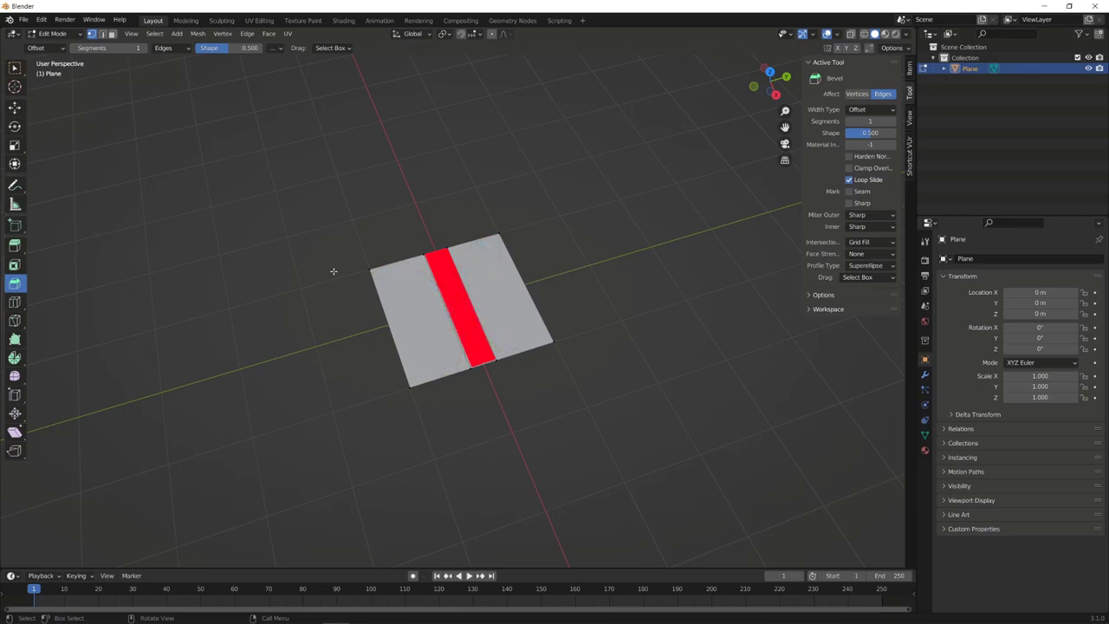
key(ctrl+i)
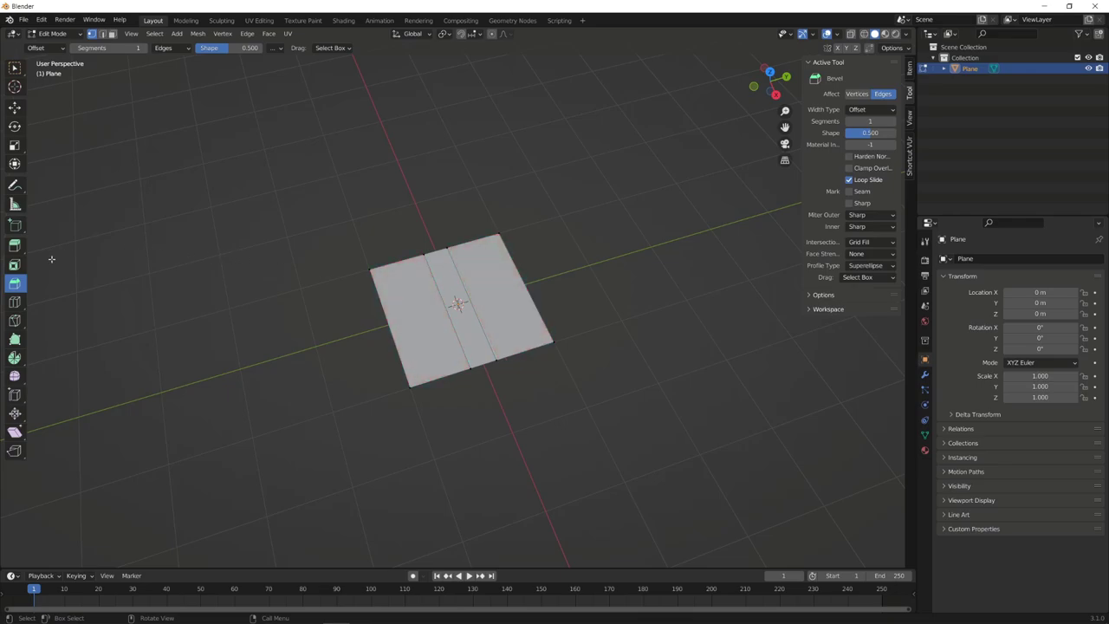
Step: Add a loop cut through each outer section of the plane and switch to edge selection
click(14, 301)
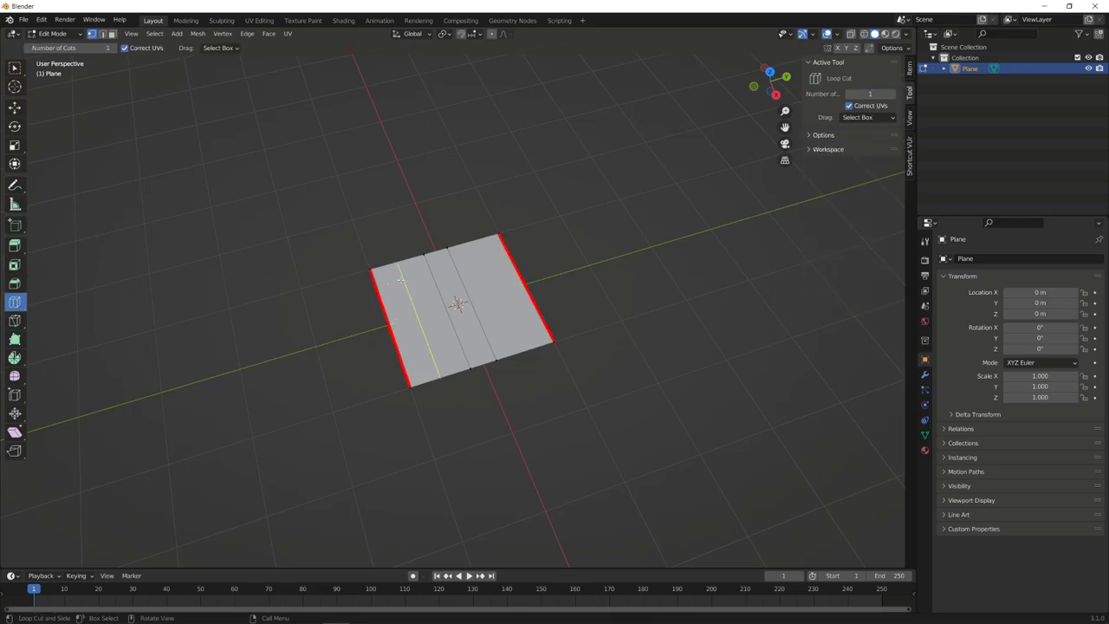
click(468, 255)
key(w)
key(2)
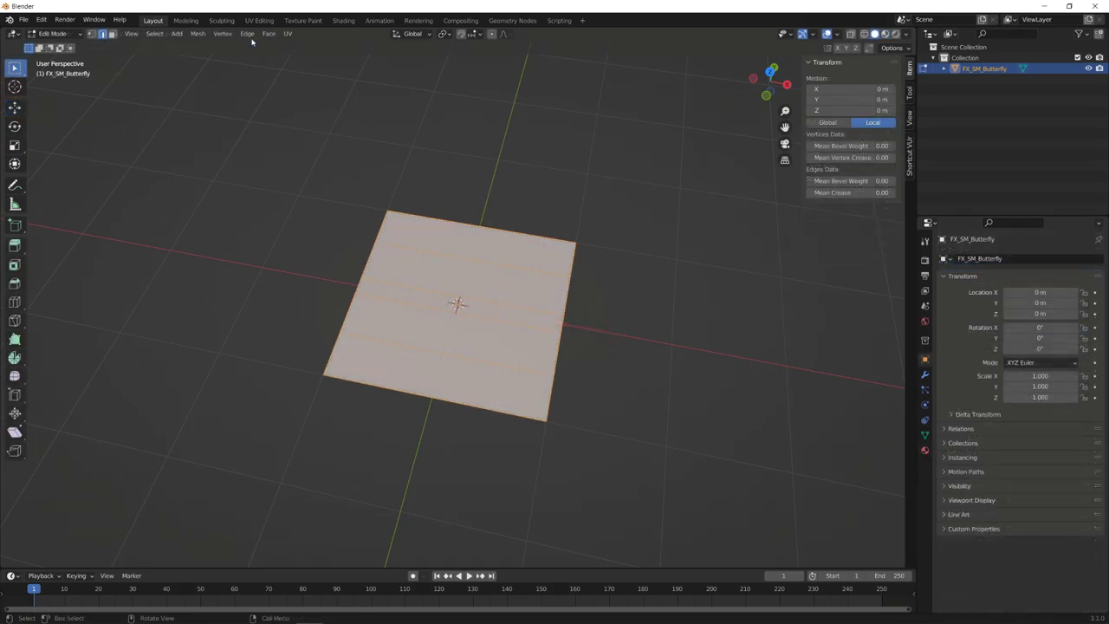
Step: Rotate the butterfly plane's UV layout in the UV Editing workspace
click(259, 20)
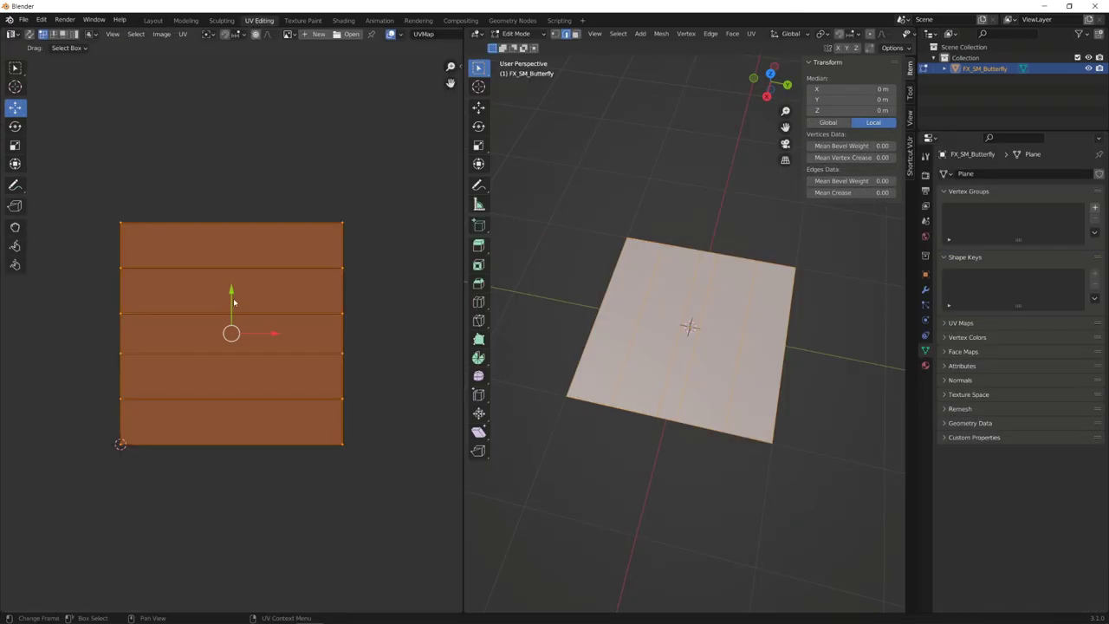
key(r)
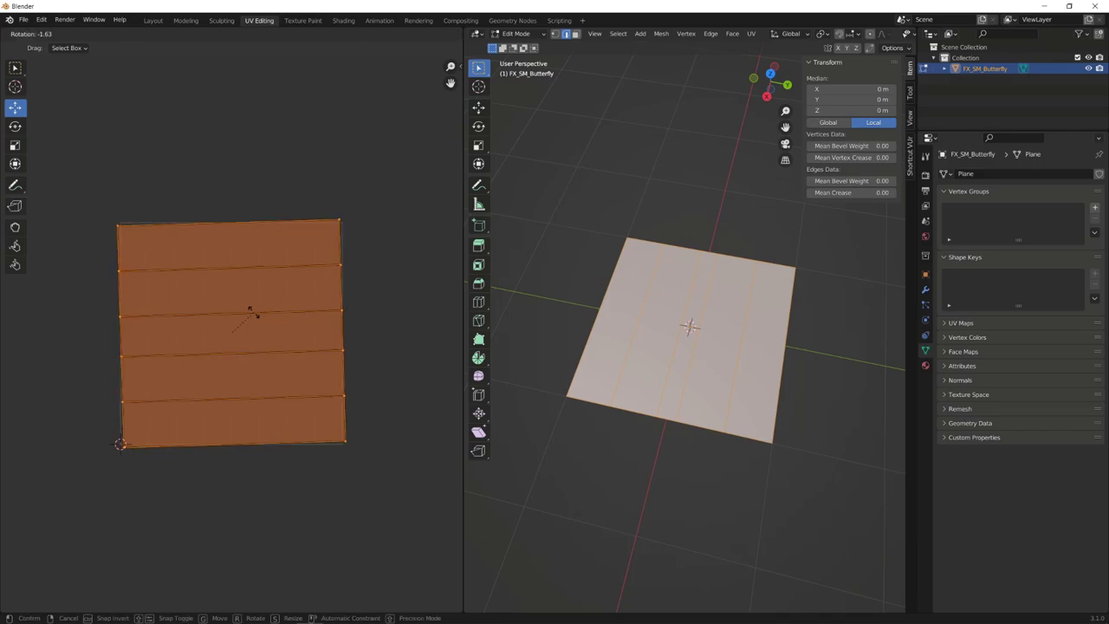
click(205, 306)
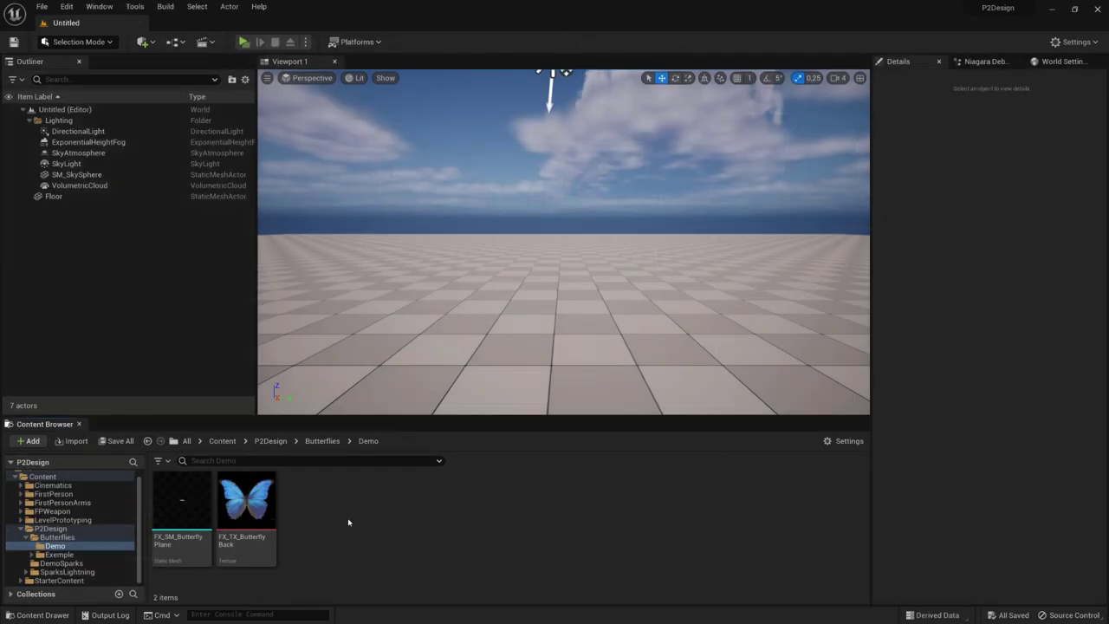
Step: Create a material named FX_MA_Butterfly in the Demo folder and open it for editing
right_click(350, 523)
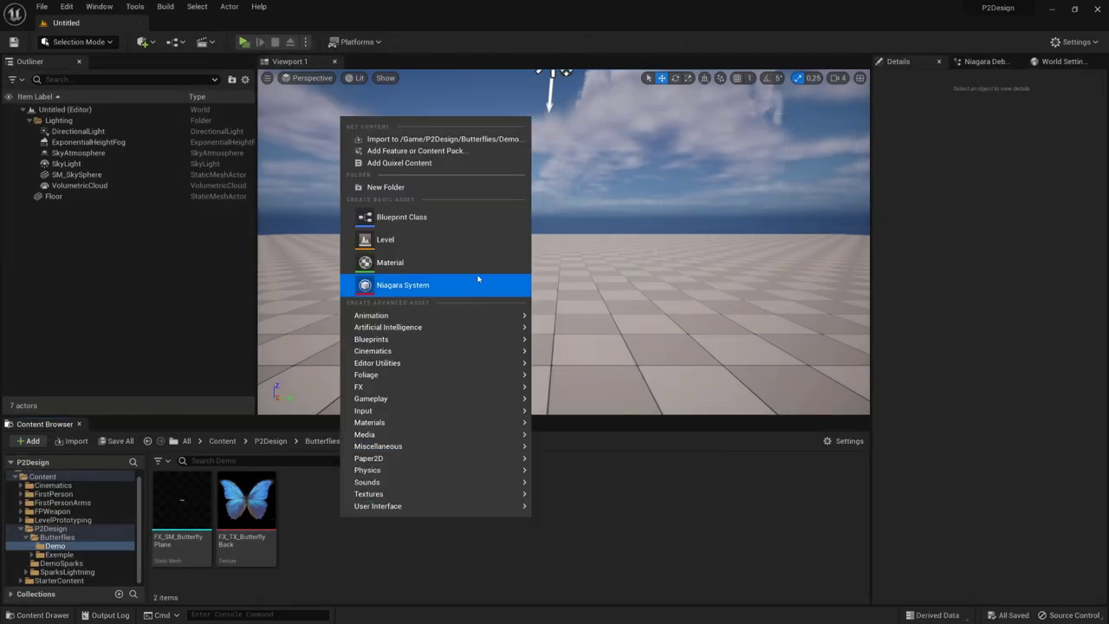
click(471, 290)
text(FX_MA_Butterfly)
key(Return)
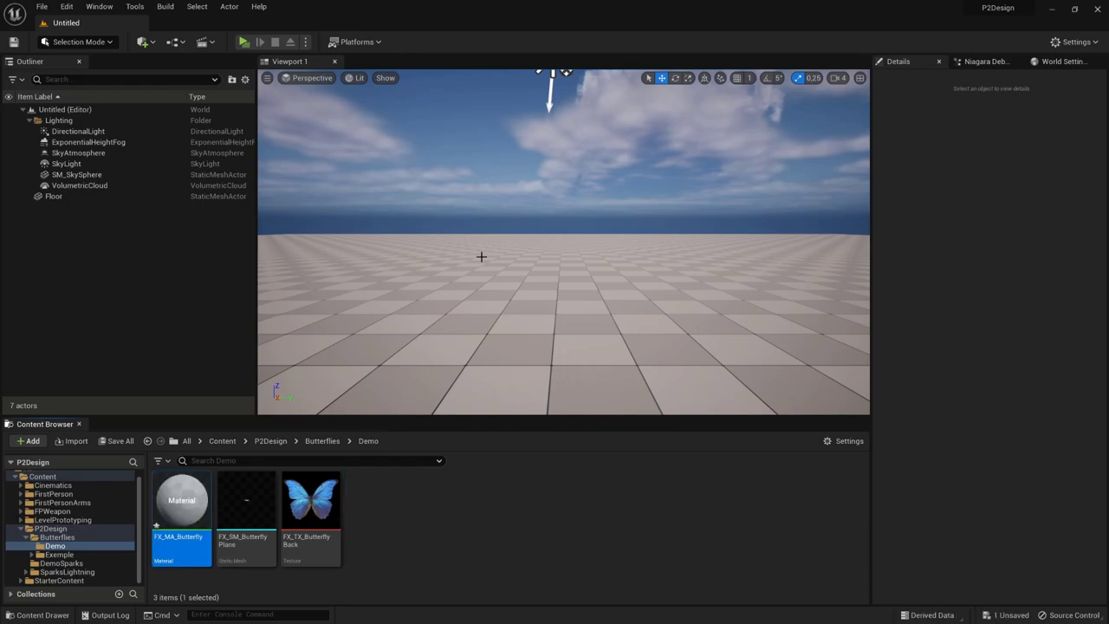
double_click(182, 507)
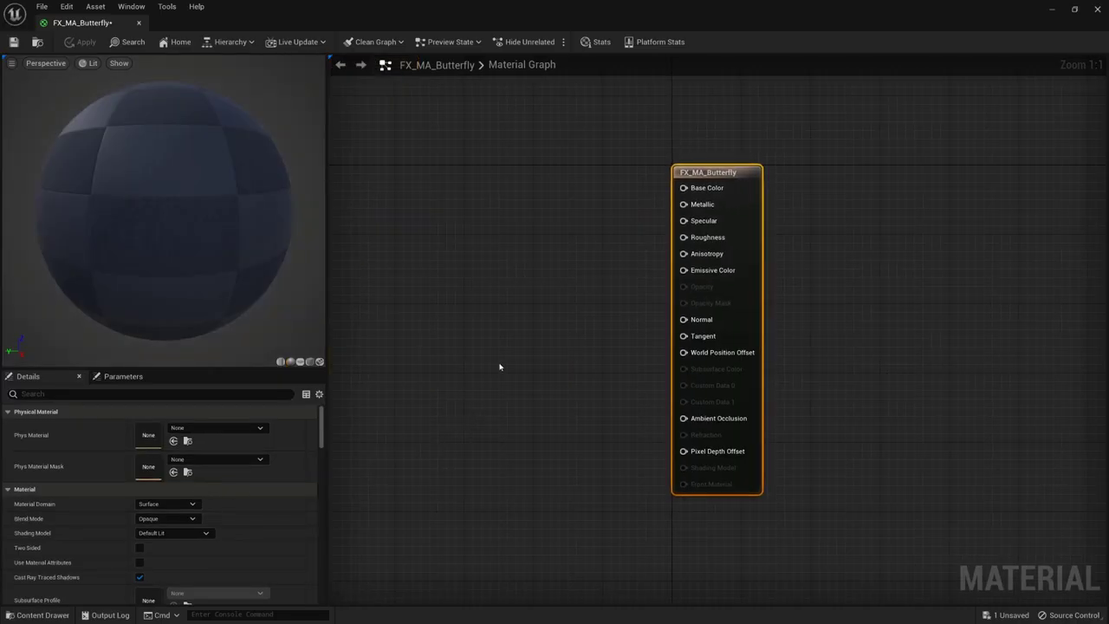
Step: Set the butterfly material's blend mode to Masked and shading model to Unlit, and make it two-sided
click(485, 472)
click(178, 518)
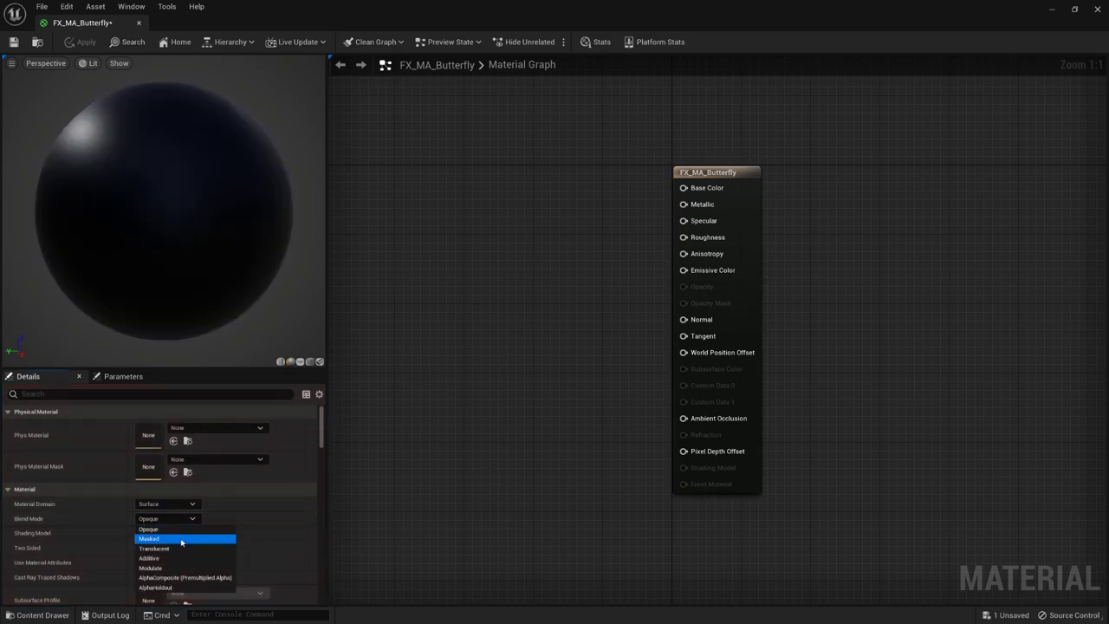
click(181, 539)
click(181, 535)
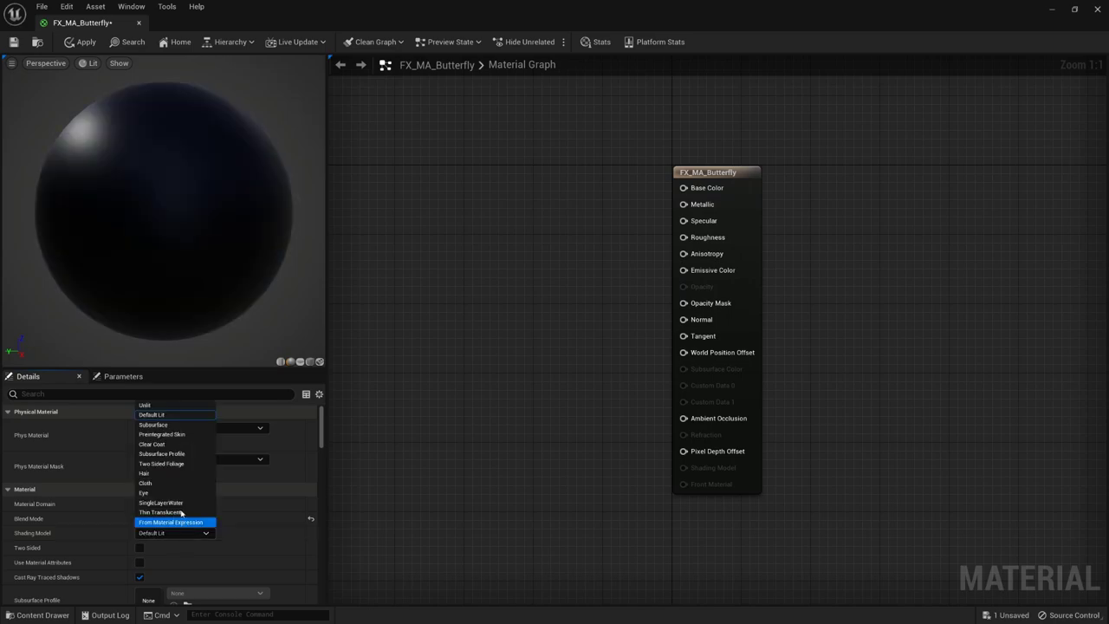
click(168, 405)
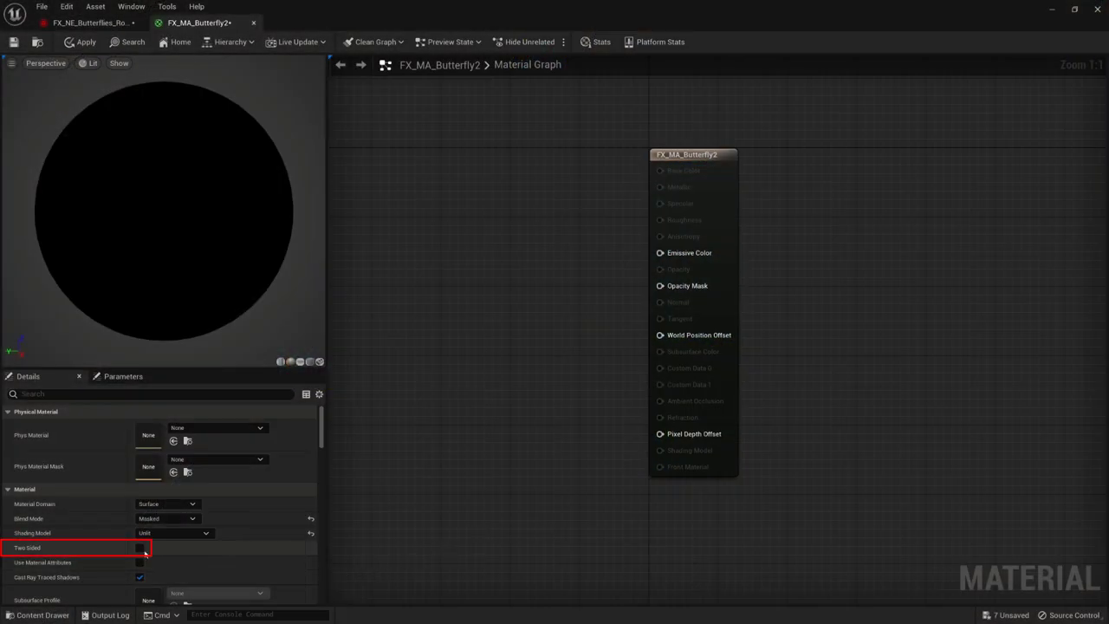
click(140, 548)
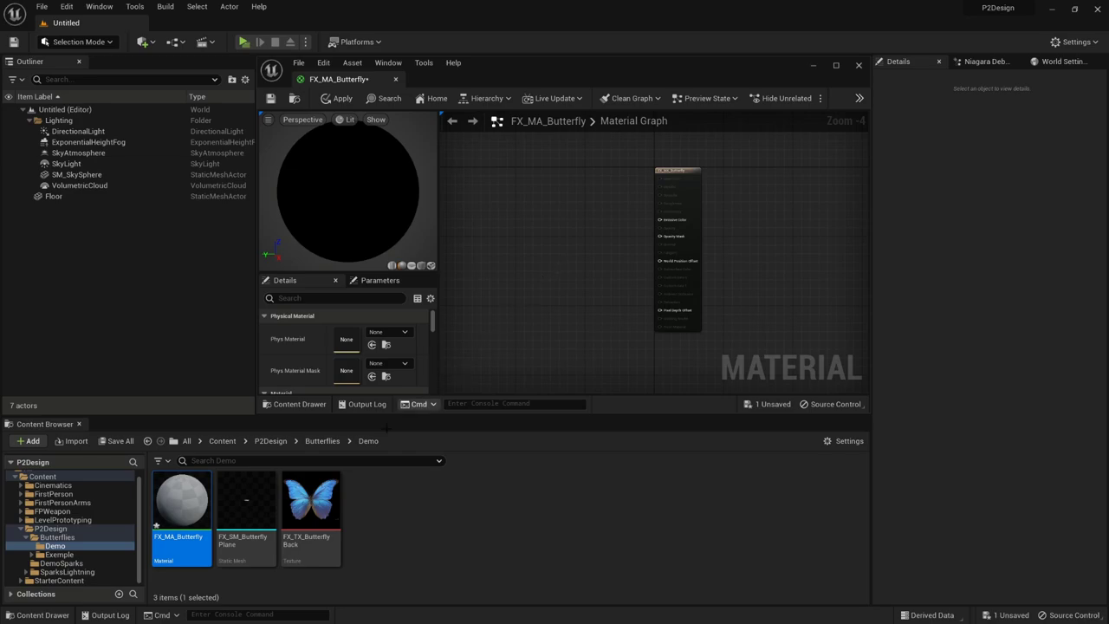
Step: Add the FX_TX_ButterflyBack texture to the material graph and convert its sample into a parameter named Butterfly Texture
click(329, 496)
drag(330, 495, 514, 246)
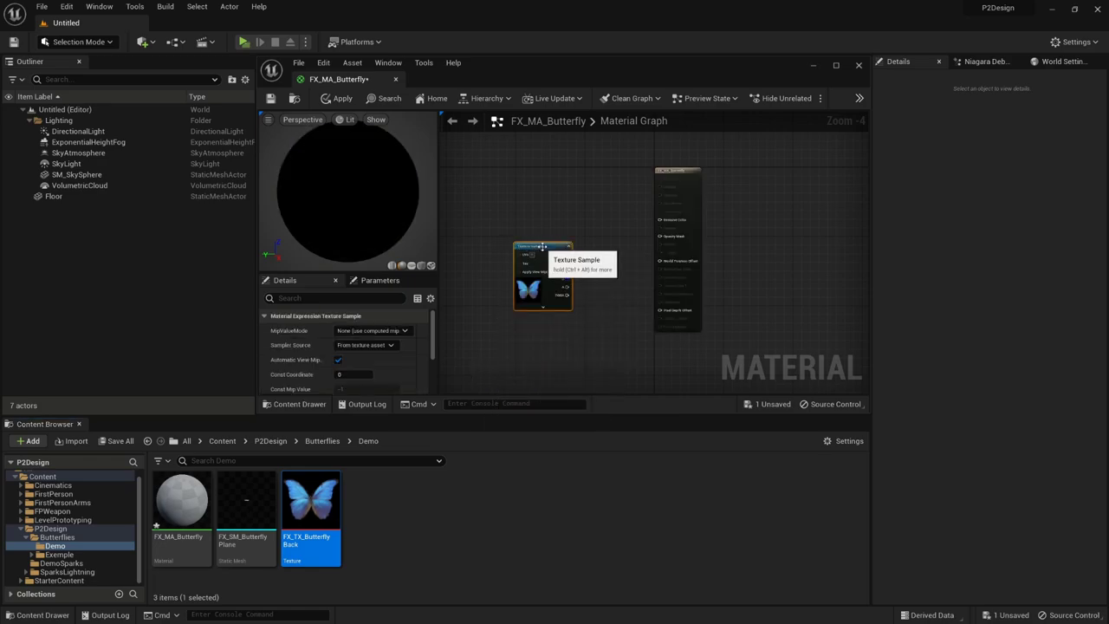
right_click(547, 249)
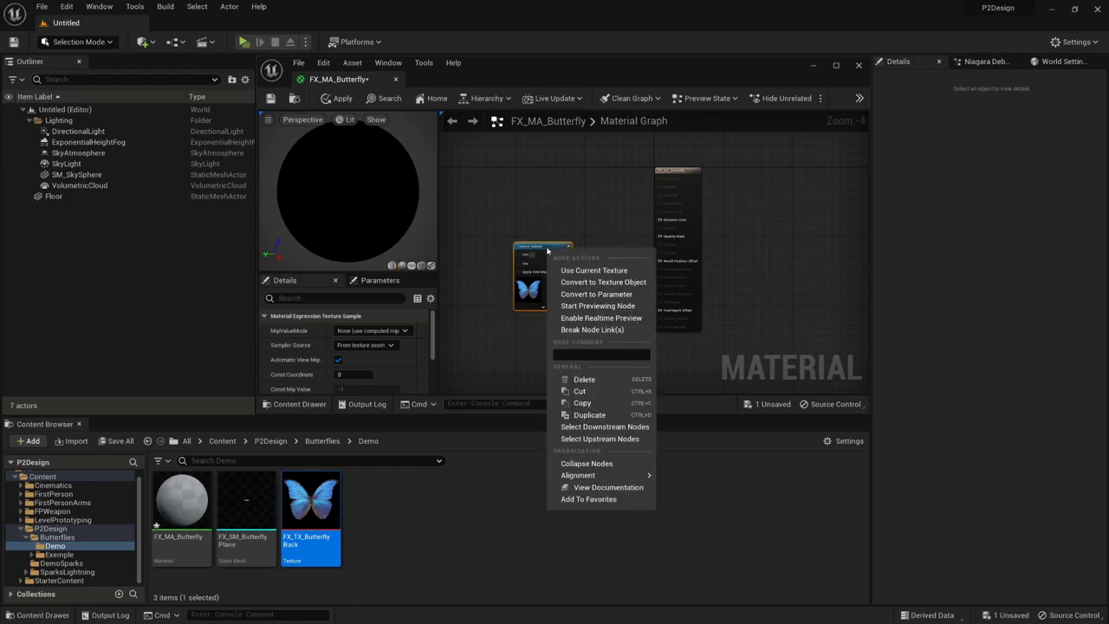
click(635, 295)
text(Butterfly Texture)
key(Return)
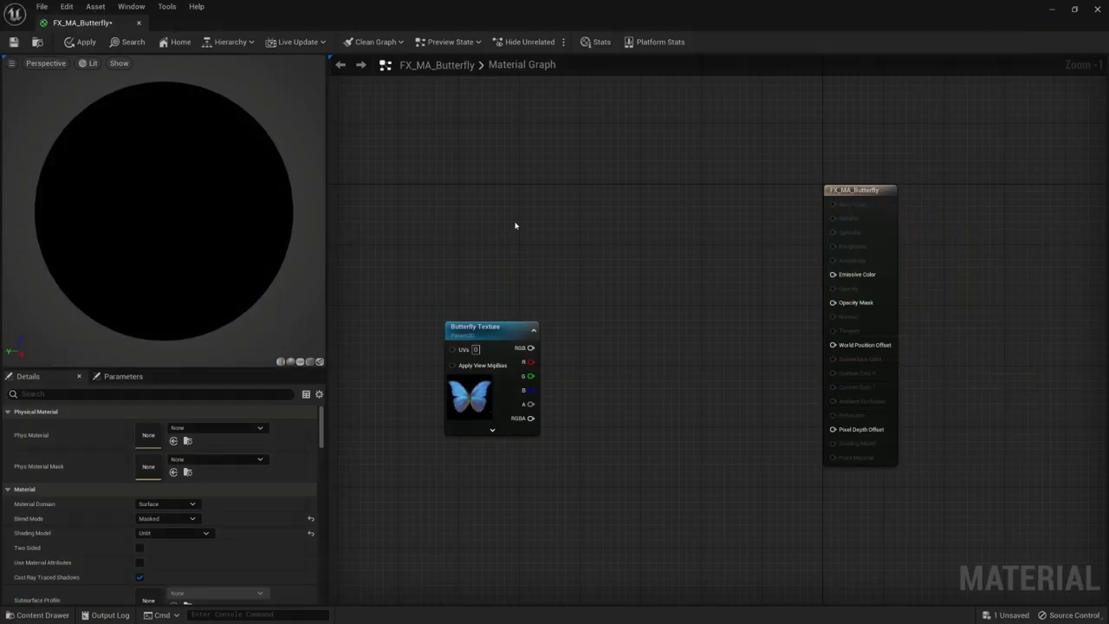
Step: Add a Particle Color node and place it above the Butterfly Texture node
right_click(518, 218)
text(particle col)
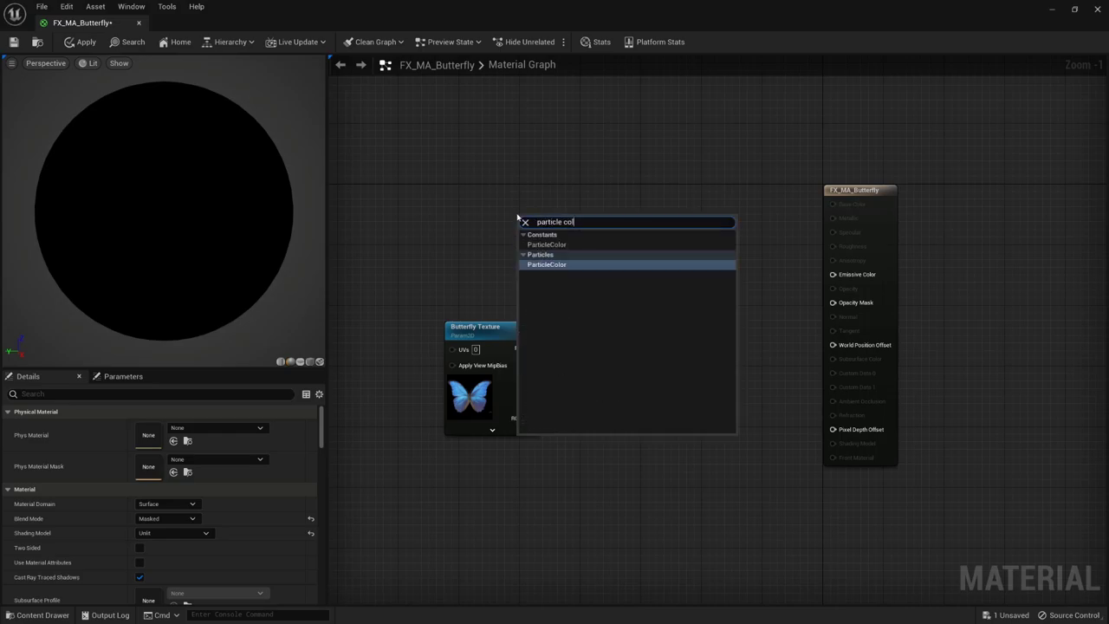
key(Return)
drag(517, 214, 453, 177)
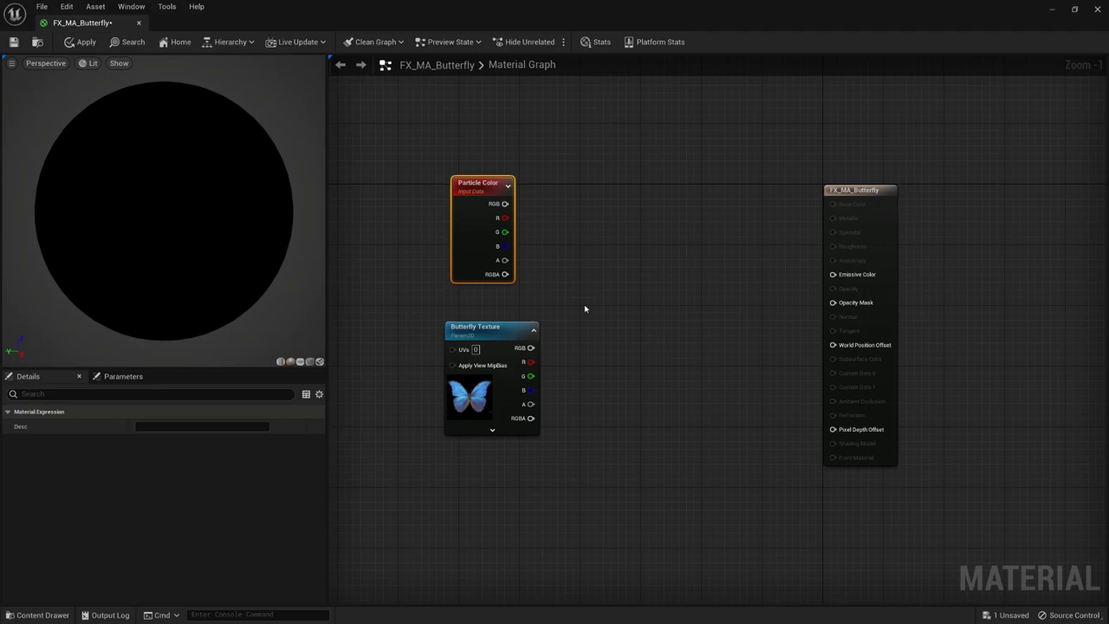
Step: Multiply the Particle Color RGB by the Butterfly Texture RGB and connect the product to Emissive Color
right_click(614, 277)
text(multipl)
key(Return)
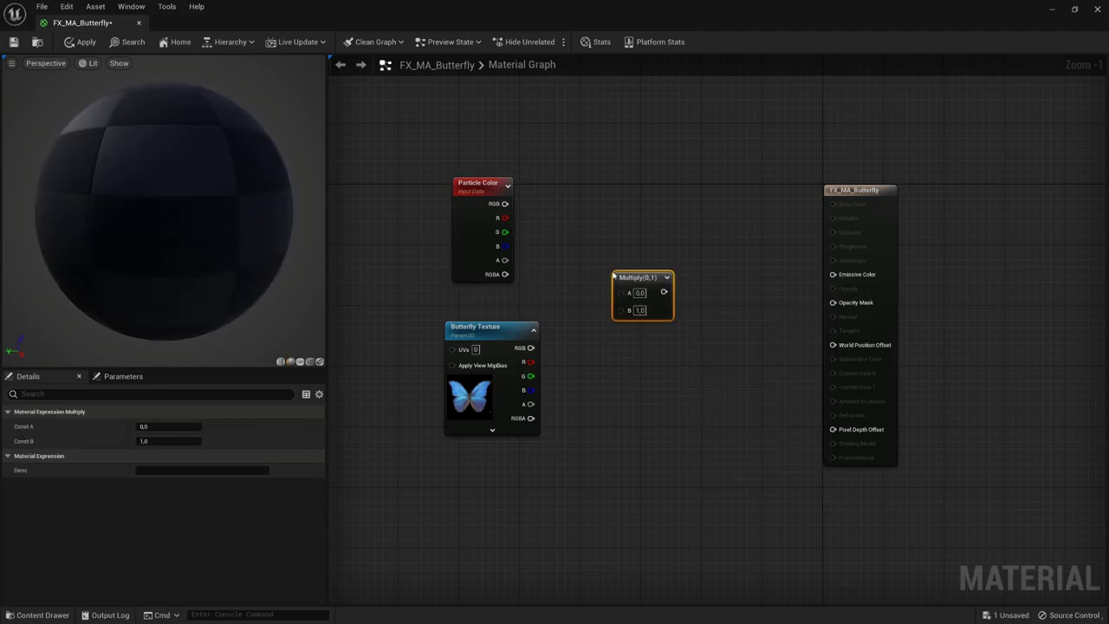
drag(506, 203, 535, 349)
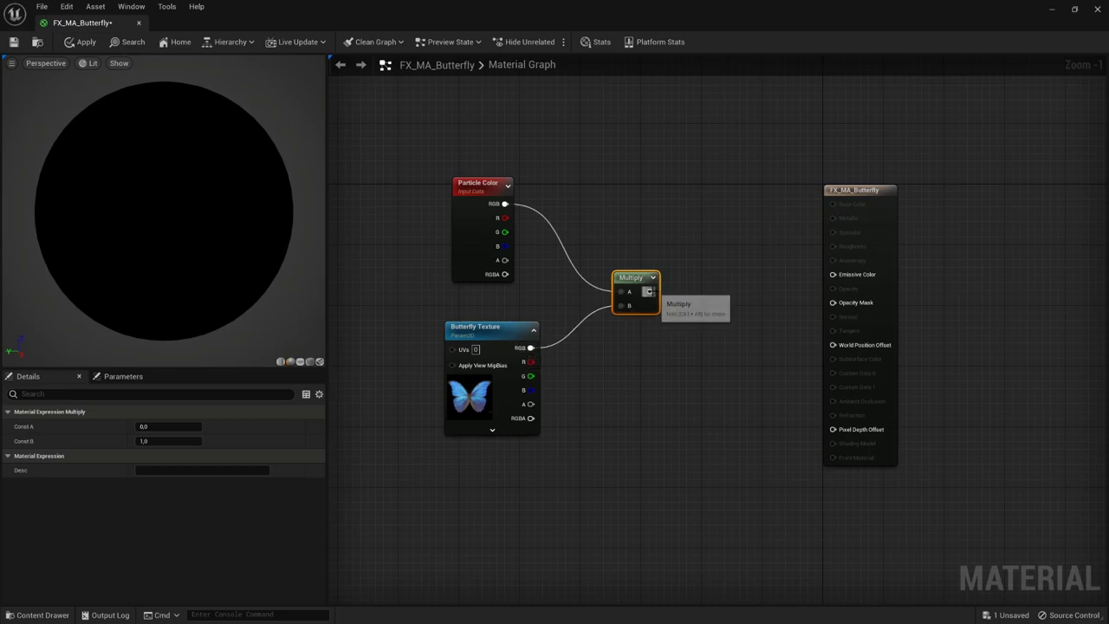
drag(652, 294, 833, 275)
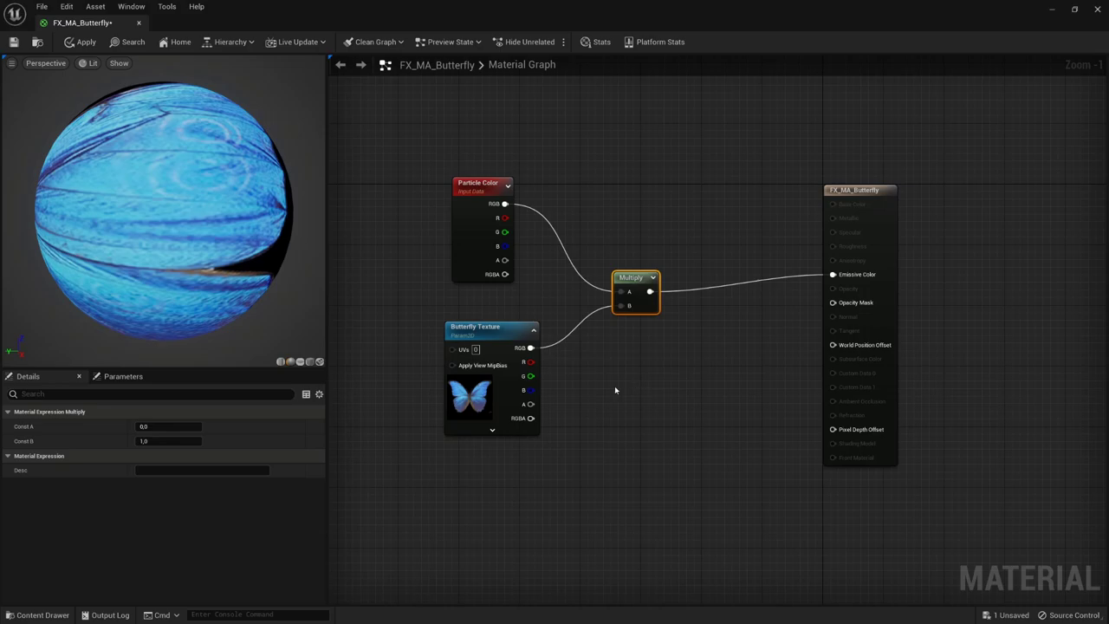
Step: Connect the Butterfly Texture's alpha to Opacity Mask and use the FX_SM_ButterflyPlane mesh as the material preview
drag(529, 404, 843, 306)
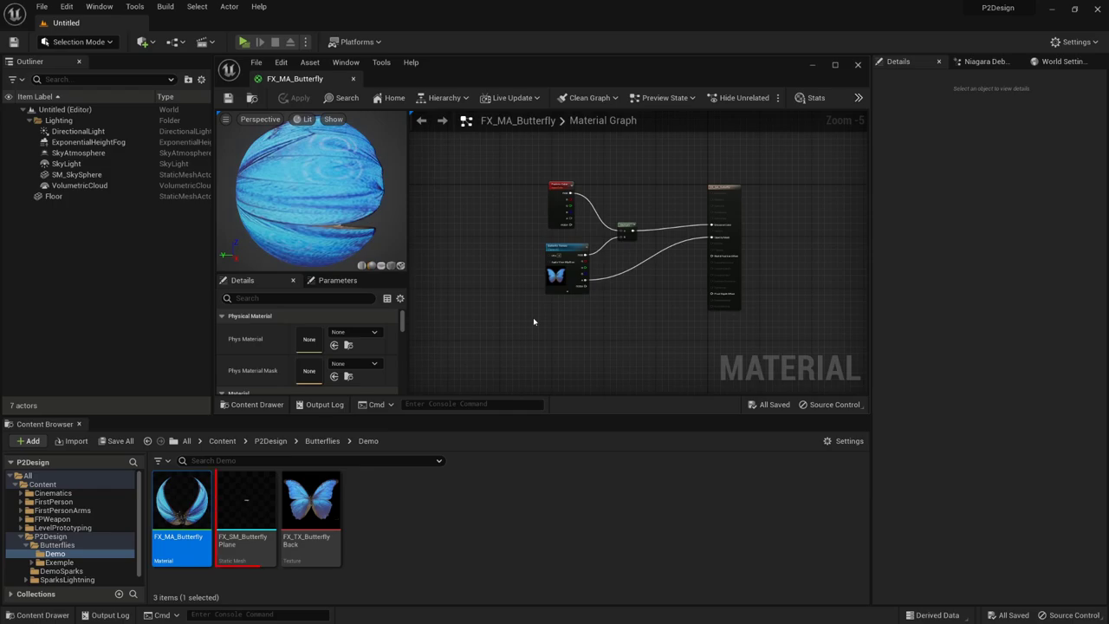
click(238, 514)
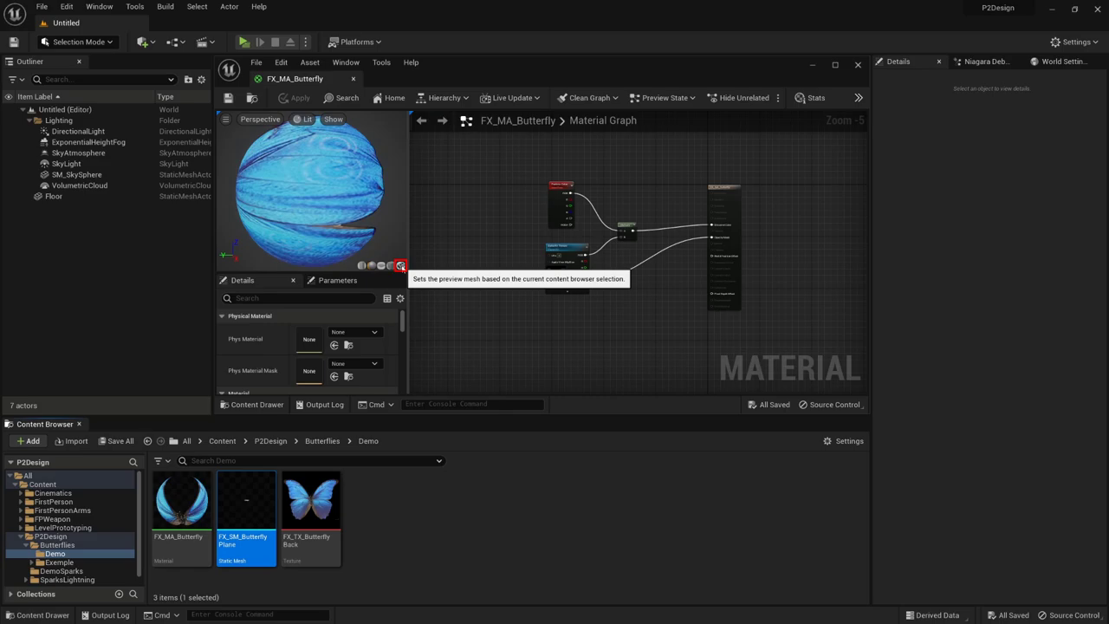
click(399, 266)
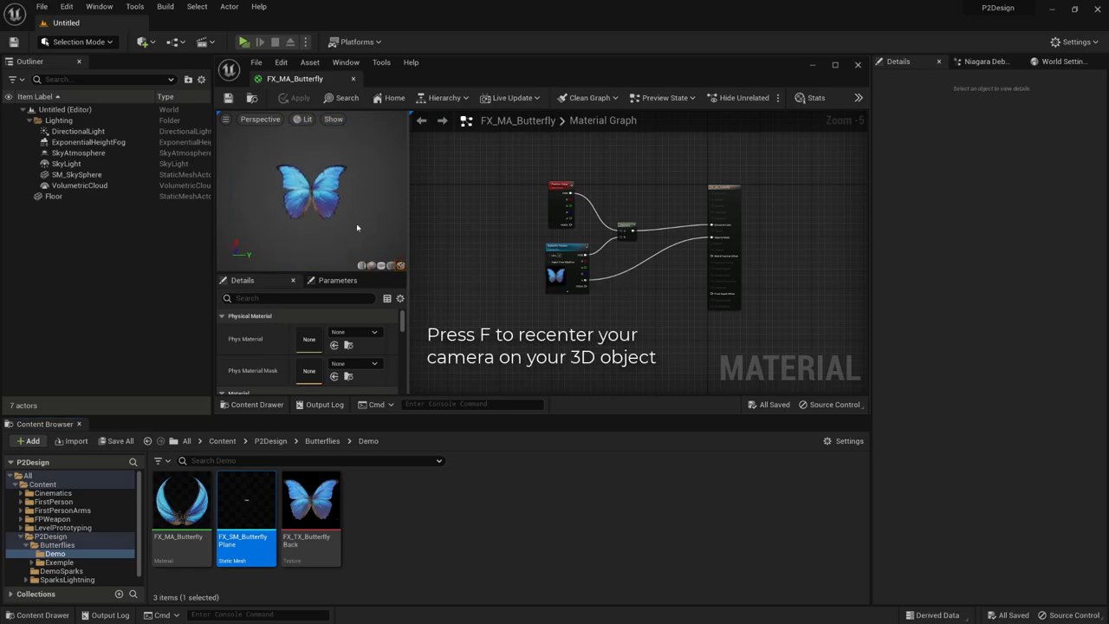
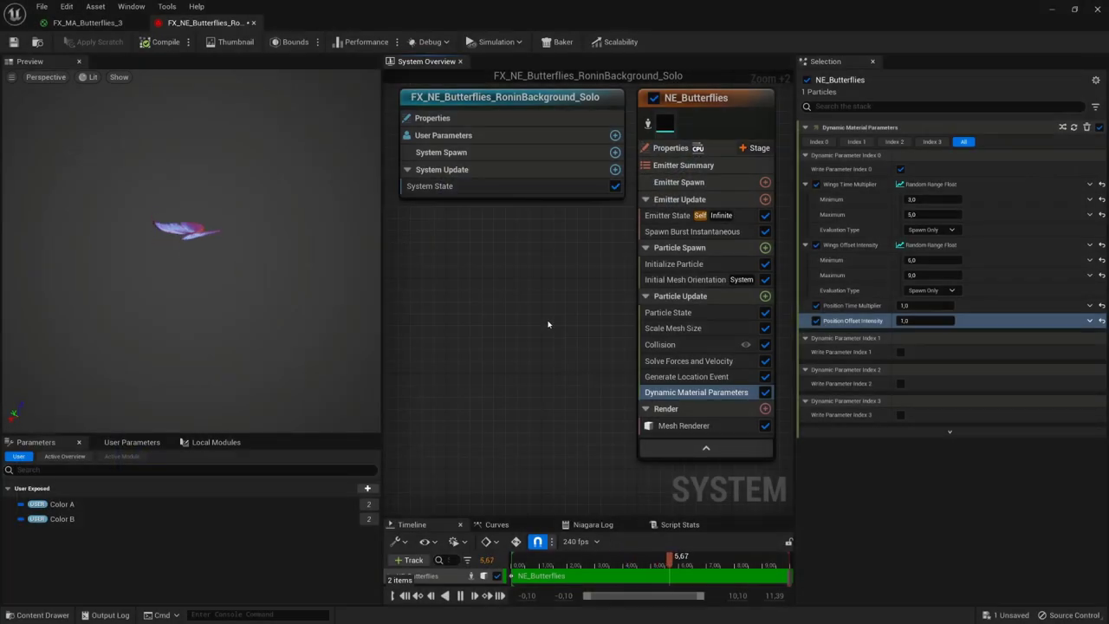
Step: Set Position Offset Intensity to 3 and Position Time Multiplier to 5 in the NE_Butterflies emitter's dynamic material parameters
click(910, 321)
text(3)
key(shift+Tab)
text(5)
key(Return)
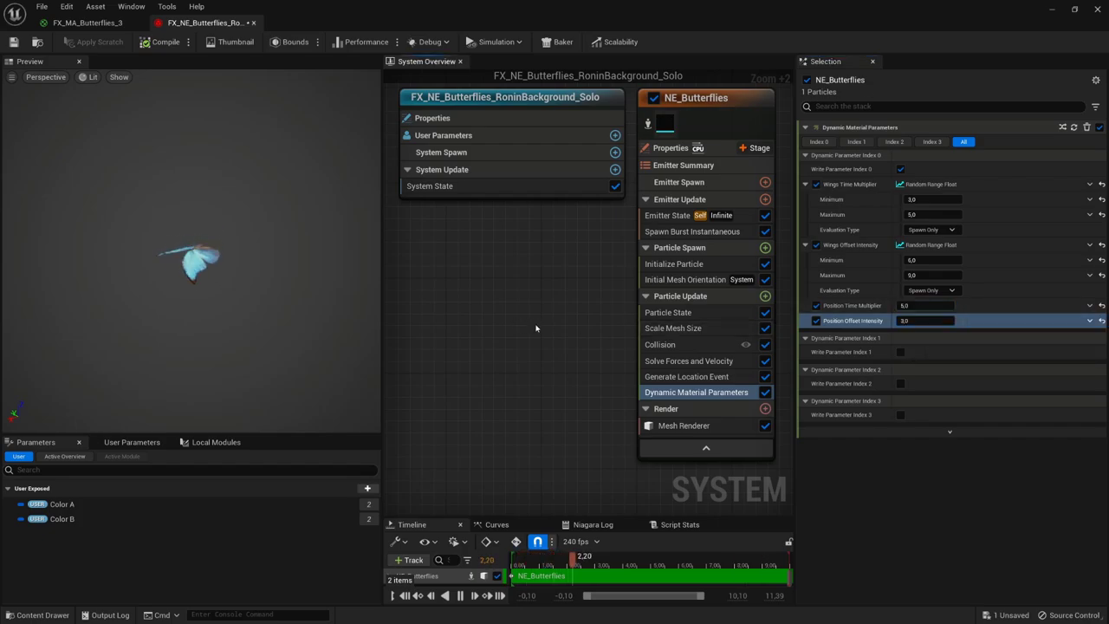
Step: Undo the recent changes to the NE_Butterflies emitter's dynamic material parameters
key(ctrl+z)
key(ctrl+z)
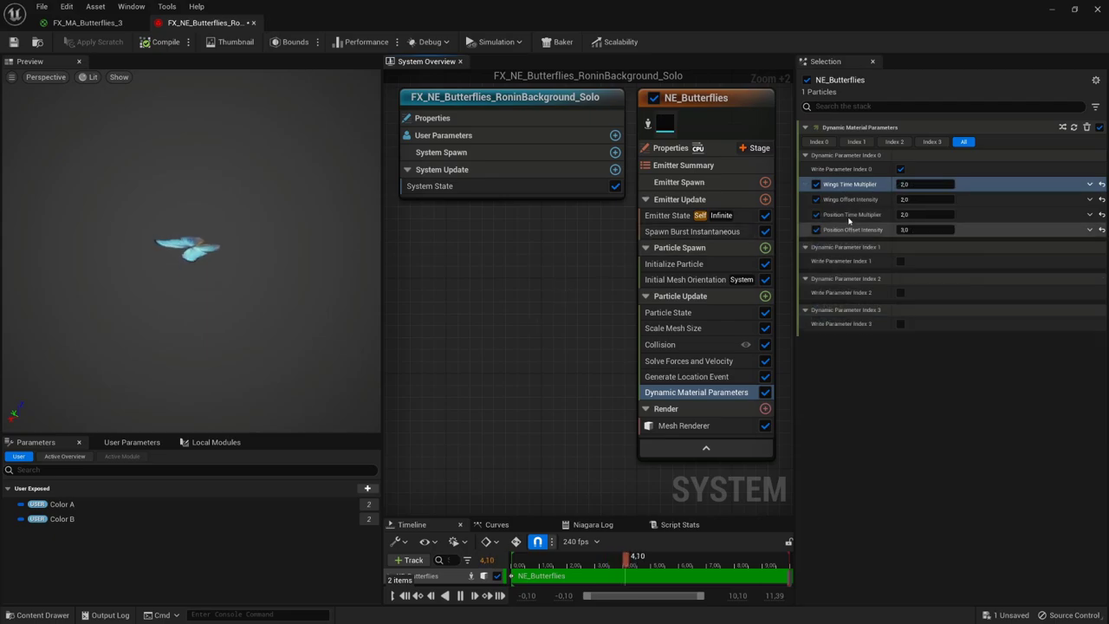
key(ctrl+z)
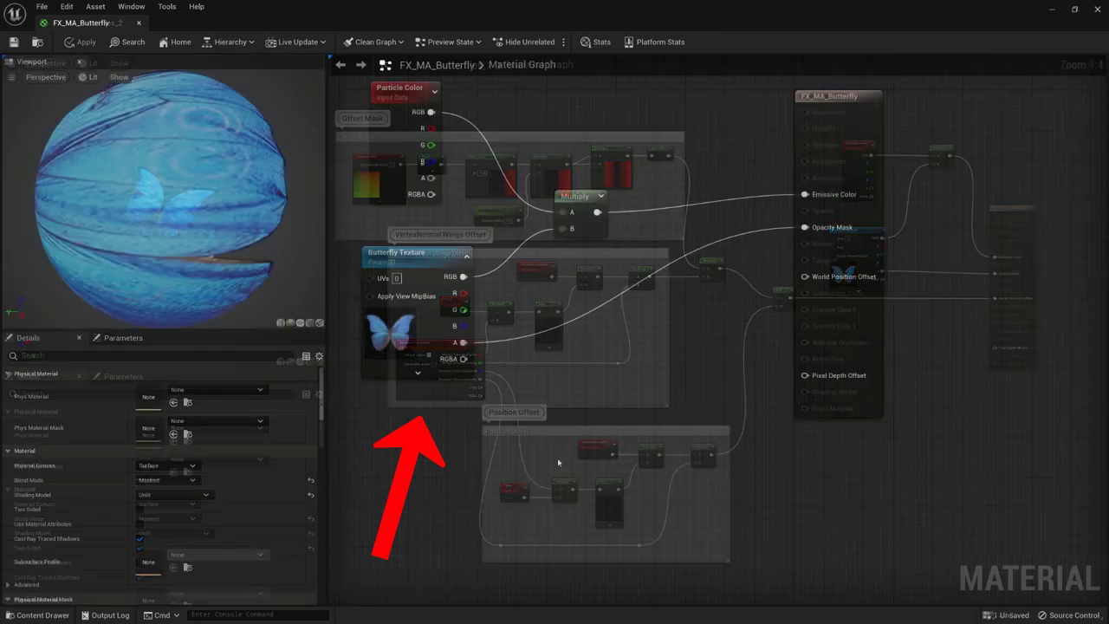
Step: Add a Dynamic Parameter node to the FX_MA_Butterfly graph below the Butterfly Texture node
right_click(558, 463)
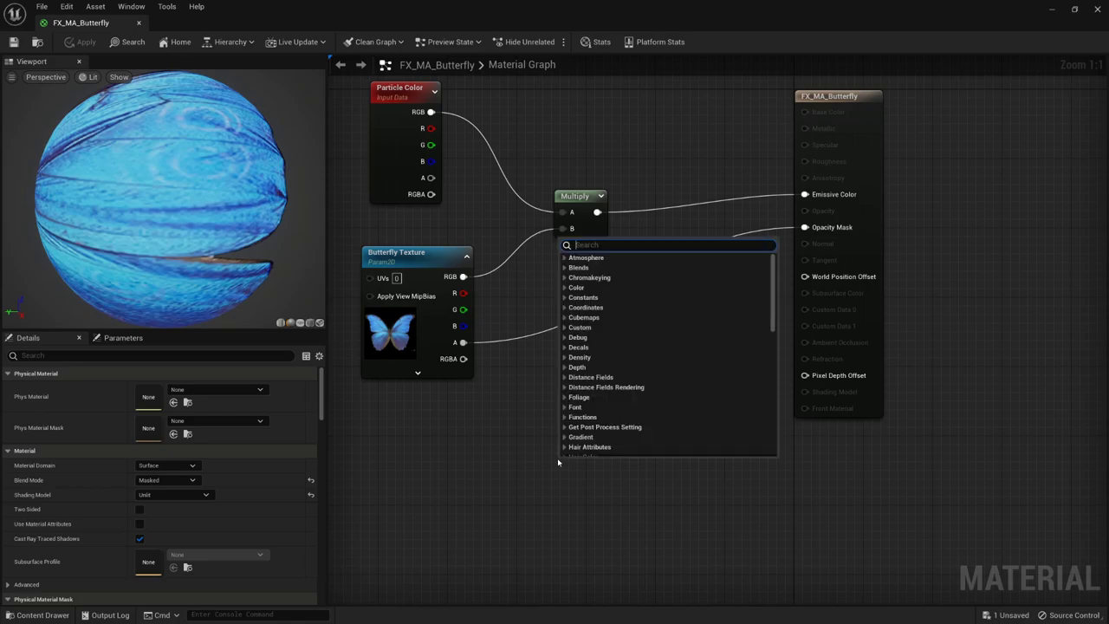
text(dynam)
key(Return)
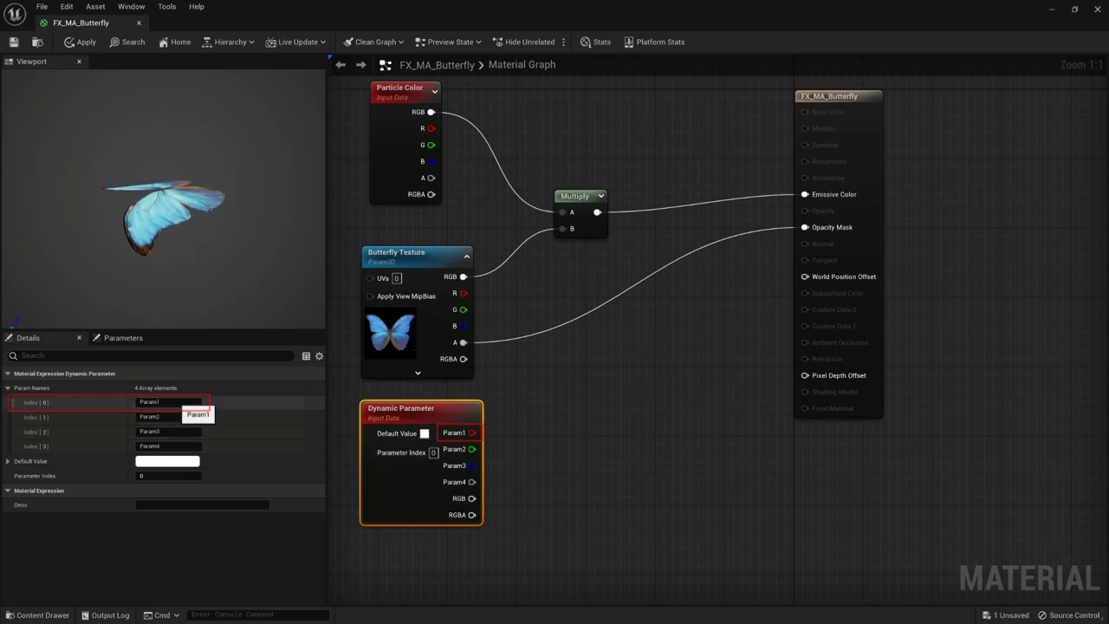
Step: Name the Dynamic Parameter node's first two parameters Wings Time Multiplier and Wings Offset Intensity
click(169, 402)
text(Wings Time Multiplier)
key(Return)
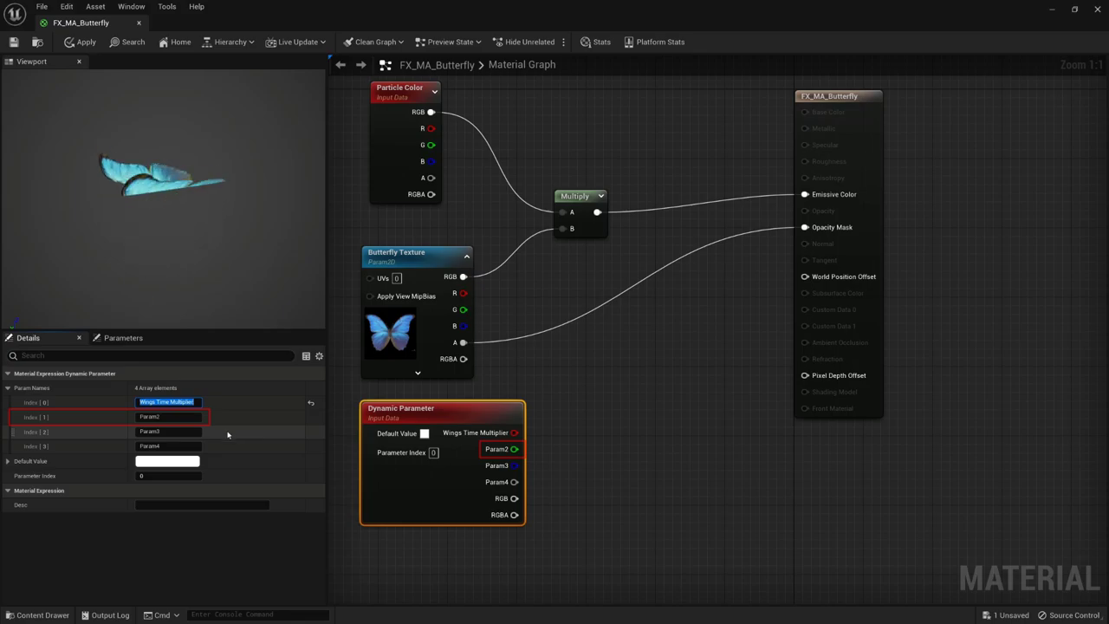
click(194, 419)
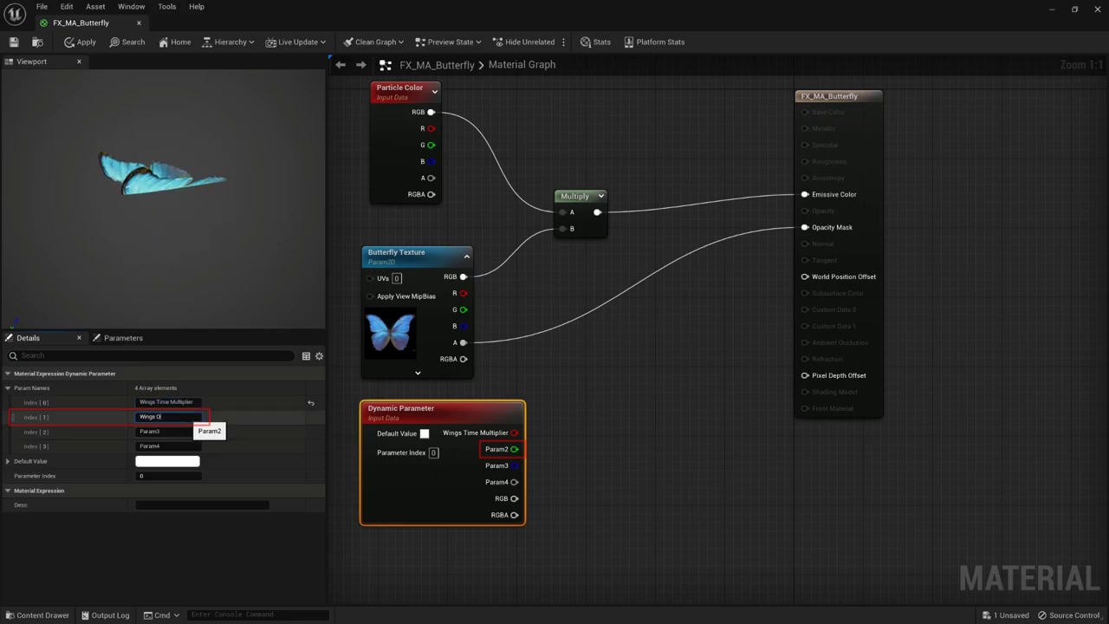
text(Wings Offset Intensity)
key(Return)
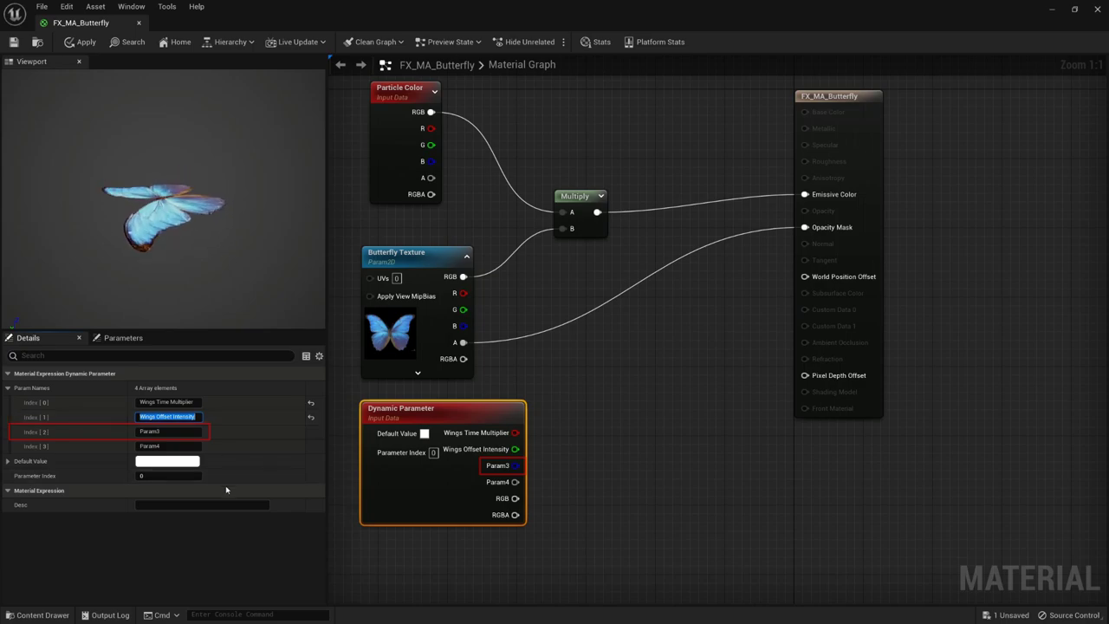
Step: Name the Dynamic Parameter node's third and fourth parameters Position Time Multiplier and Position Offset Intensity
click(173, 432)
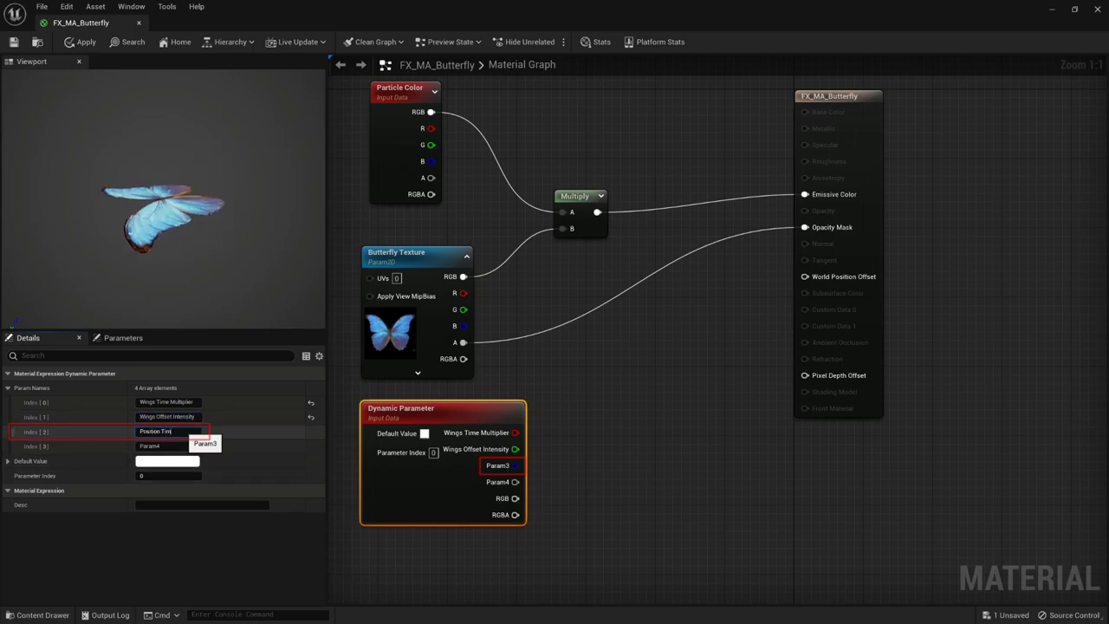
text(Position Time Multiplier)
key(Return)
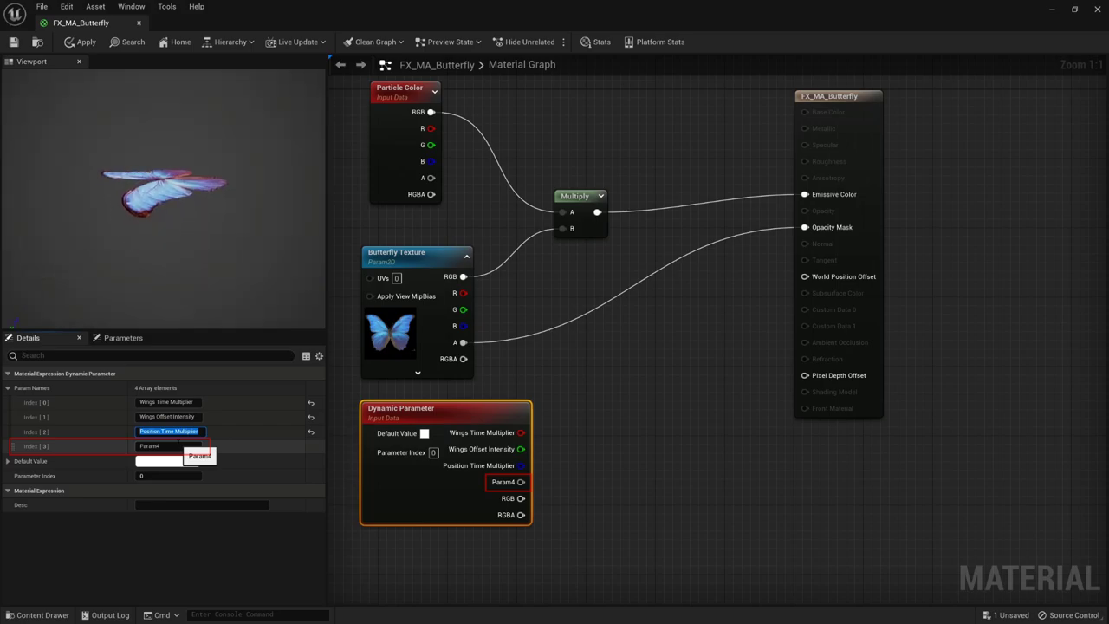
click(156, 446)
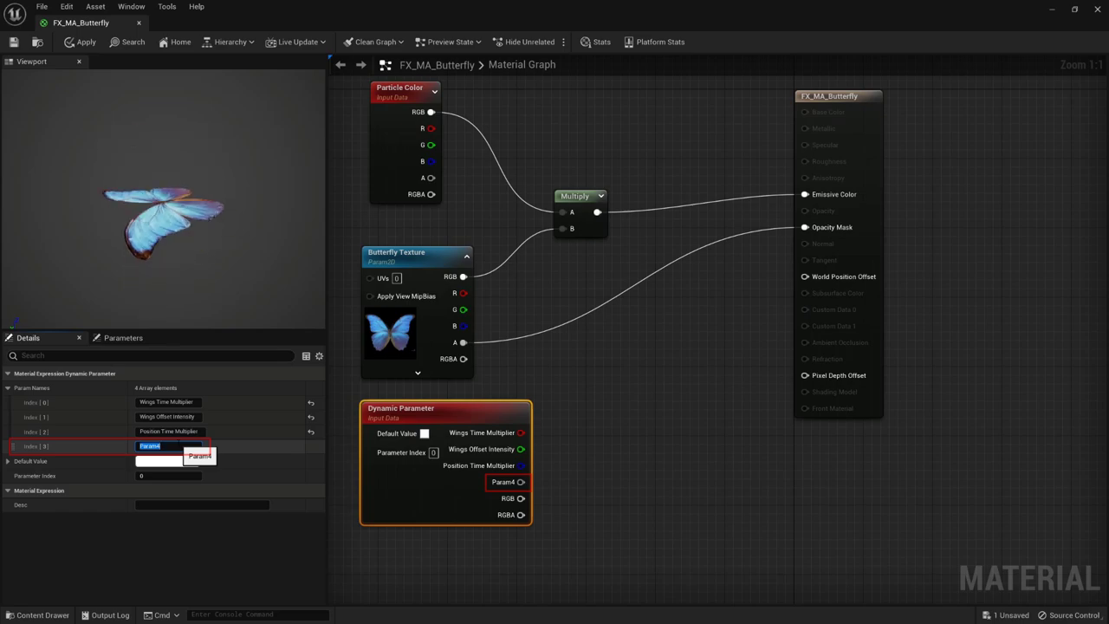
text(Position Offset Intensity)
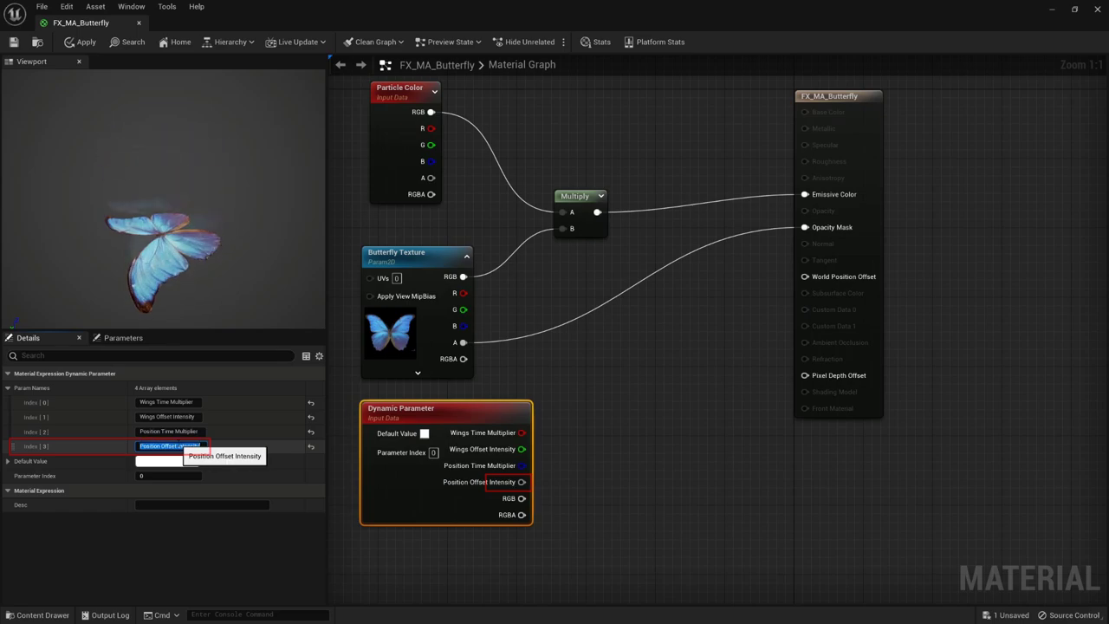
key(Return)
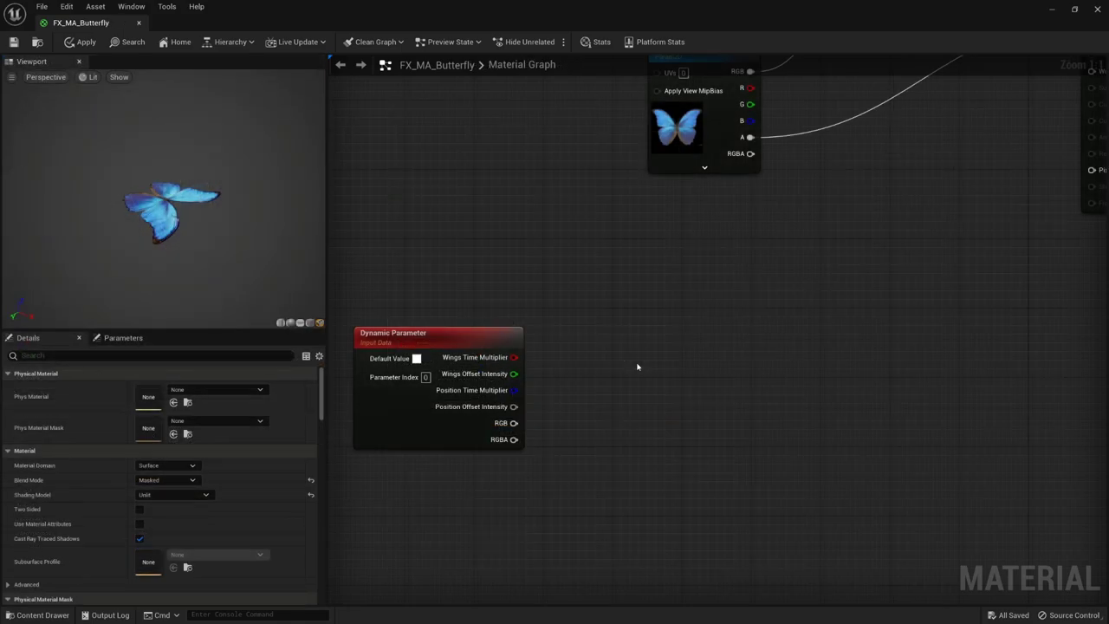
Step: Add a Time node beside the Dynamic Parameter node and feed its output into a new Multiply node
right_click(637, 368)
text(ti)
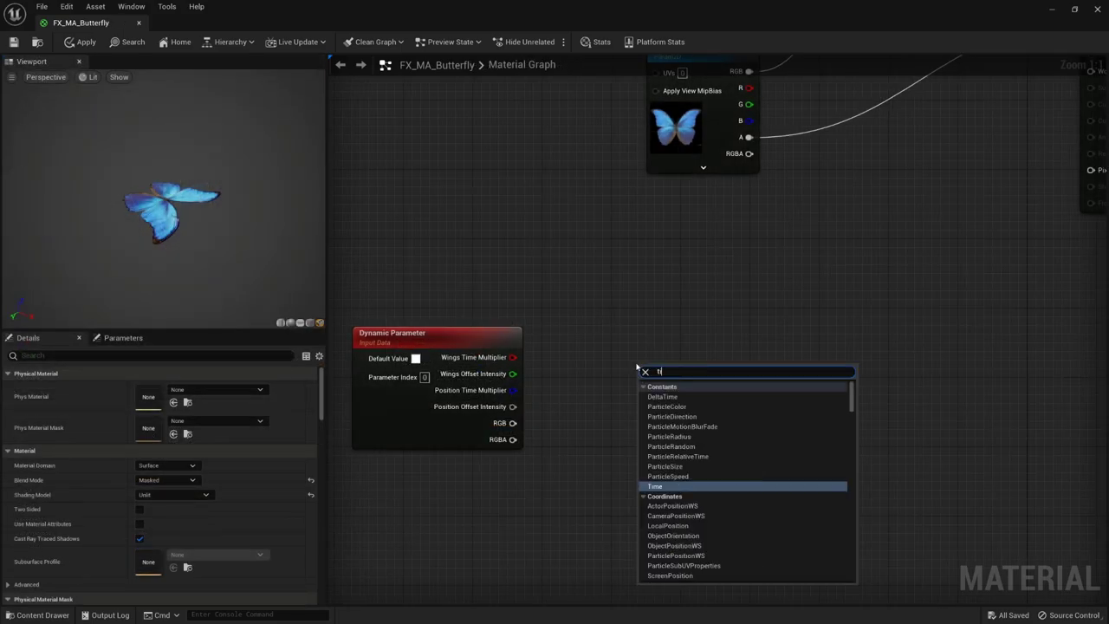
click(665, 396)
drag(682, 394, 714, 401)
text(multi)
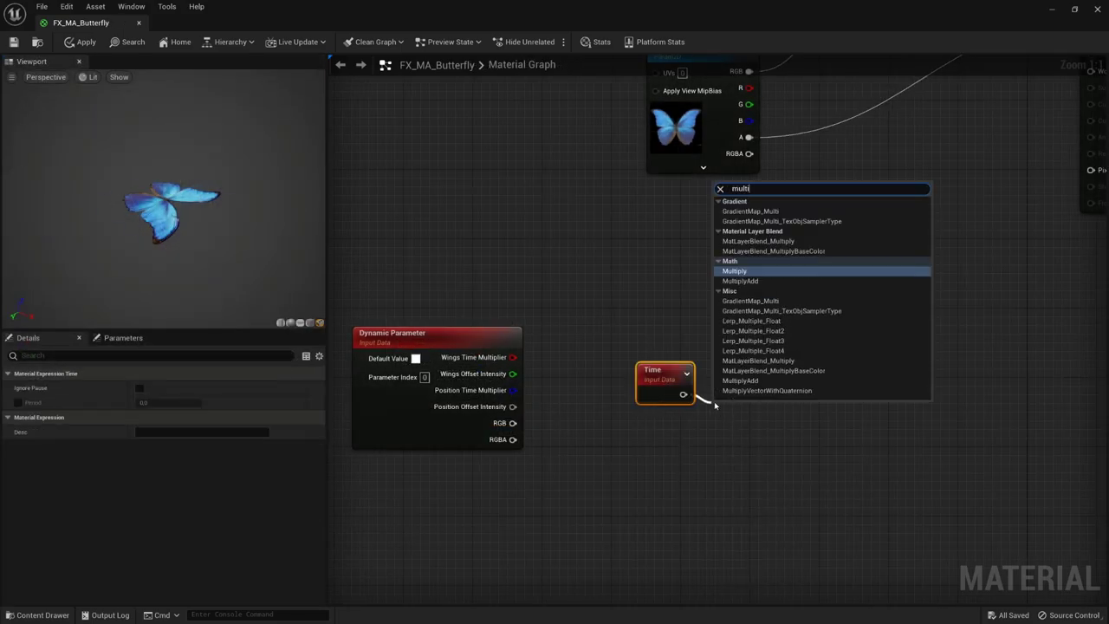
key(Return)
Step: Connect Position Time Multiplier to the Multiply node's B input and feed the product into a new Sine node
click(530, 396)
drag(513, 390, 782, 387)
text(sin)
key(Return)
click(824, 407)
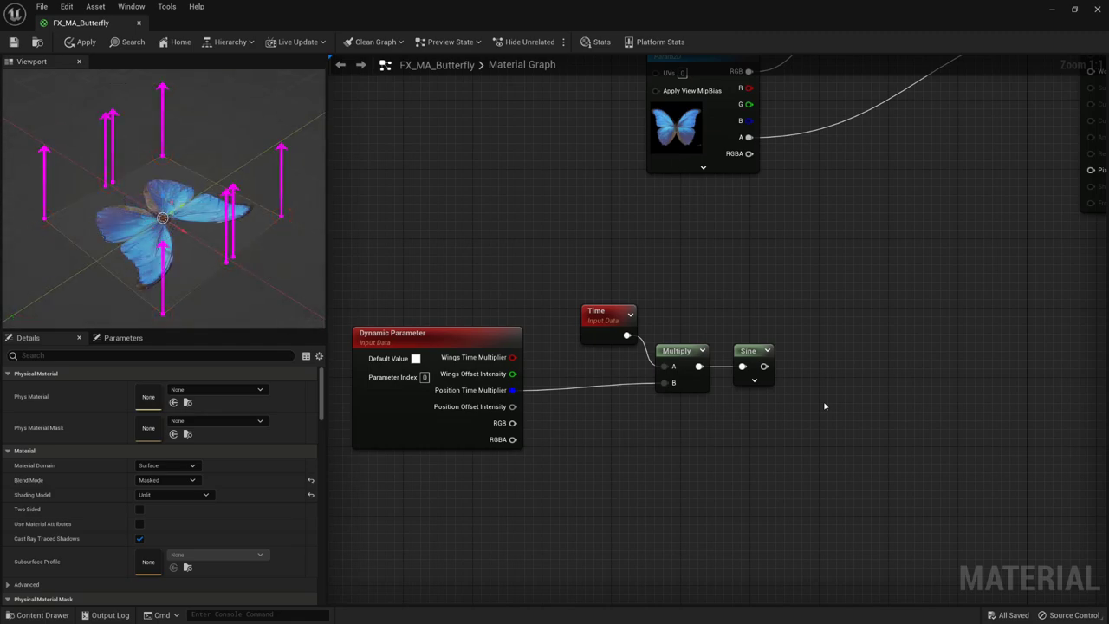
Step: Add a VertexNormalWS node, feed it into a new Multiply node, and connect the Sine output to that node's B input
right_click(839, 384)
text(vertex)
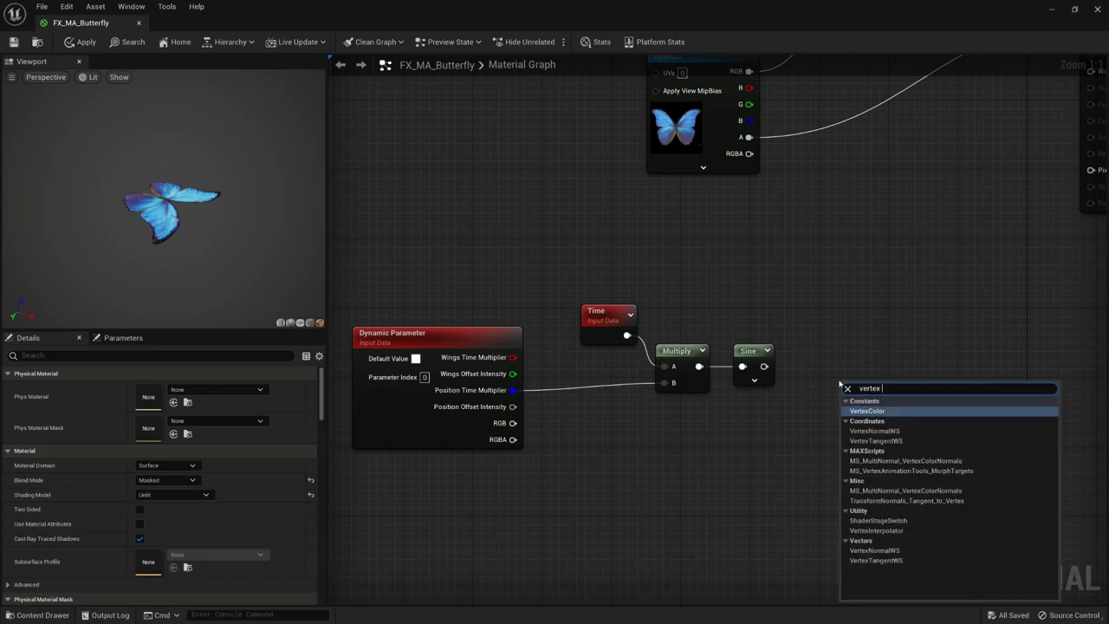
key(Return)
drag(891, 398, 867, 354)
text(mult)
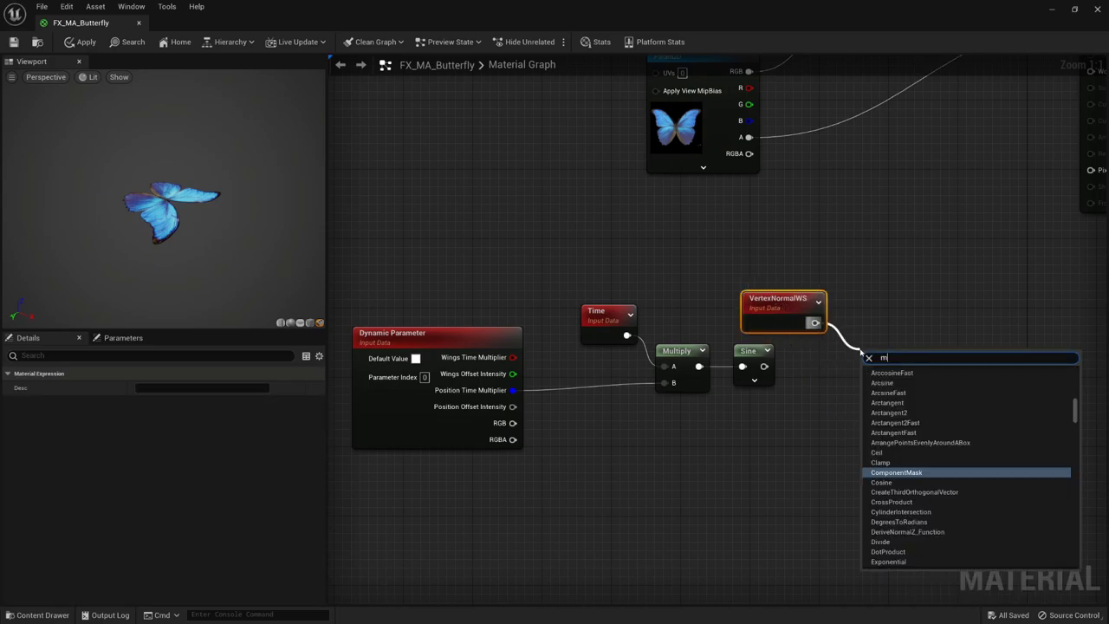
key(Return)
drag(769, 366, 936, 359)
Step: Multiply the result by Position Offset Intensity in another Multiply node and connect the product to World Position Offset
click(859, 425)
text(mult)
key(Return)
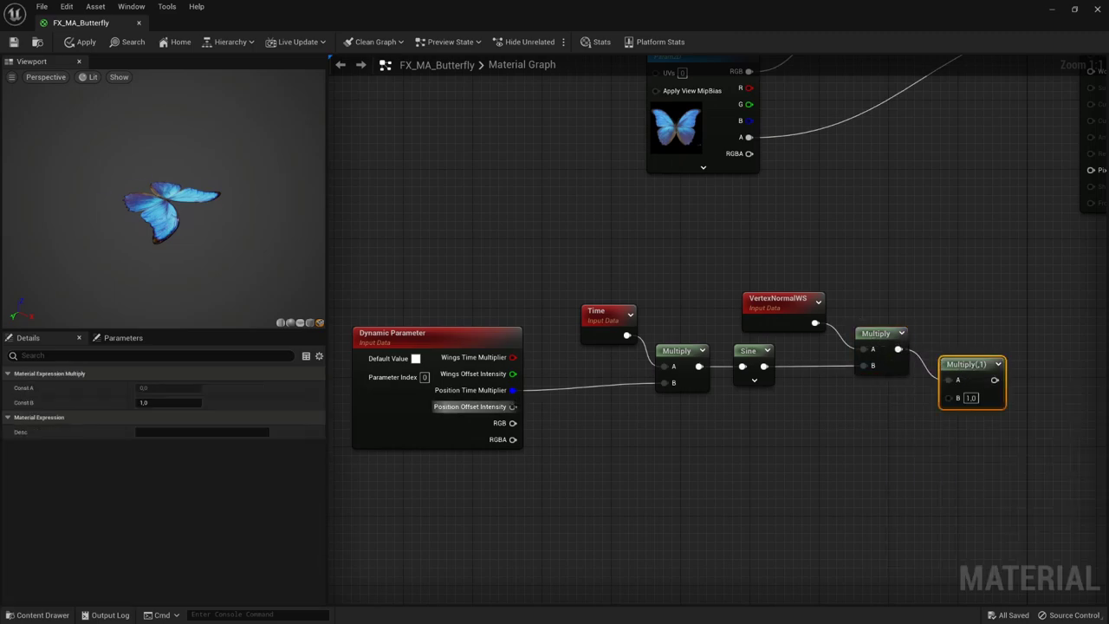
drag(513, 406, 949, 397)
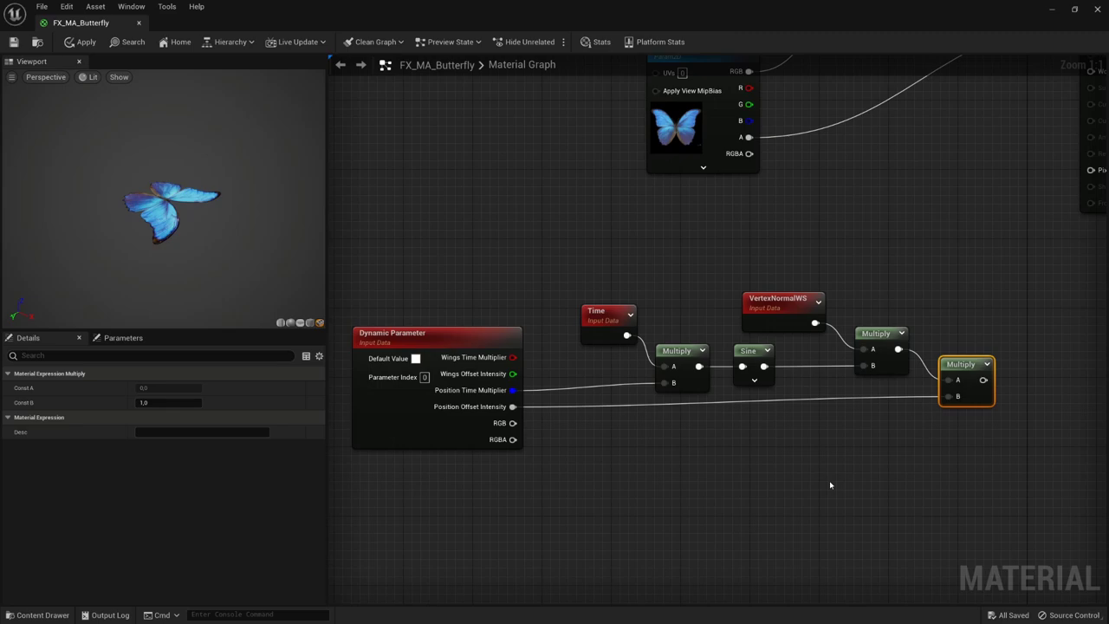
right_drag(991, 277, 791, 423)
drag(784, 525, 890, 227)
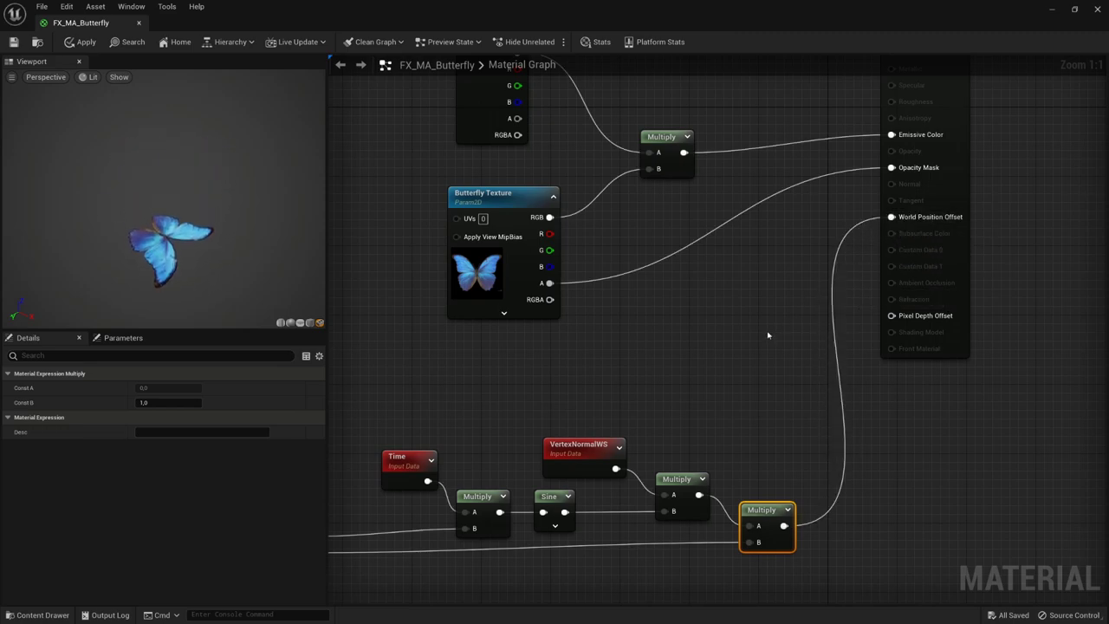
Step: Move the Dynamic Parameter and position offset nodes up toward the texture node, placing Dynamic Parameter closer to the Time node
scroll(814, 347, down, 2)
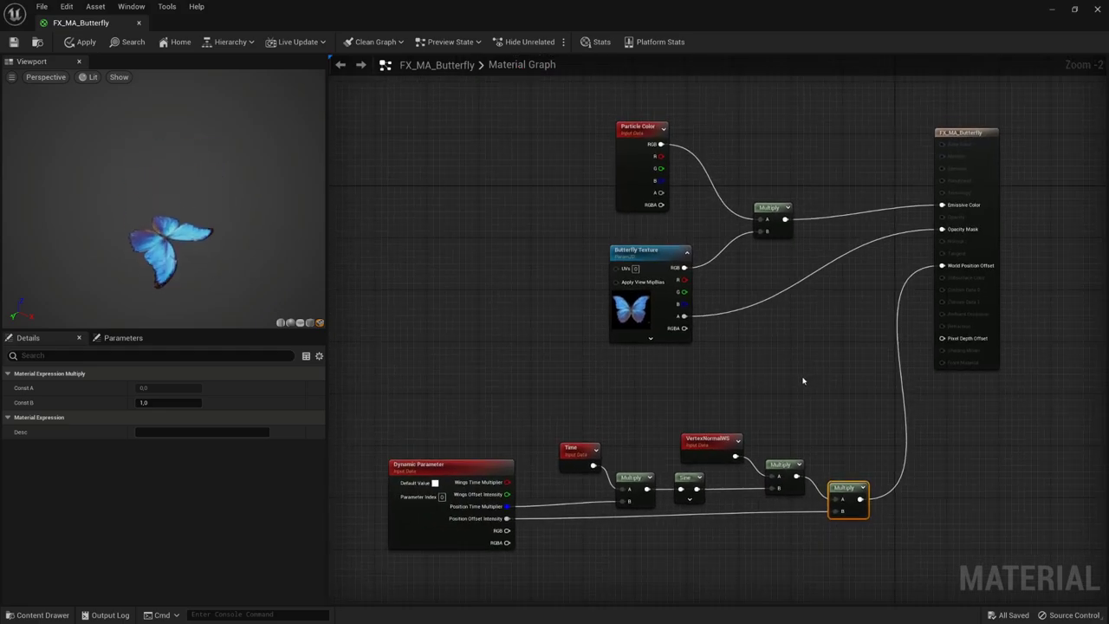
drag(432, 391, 829, 542)
drag(850, 491, 867, 442)
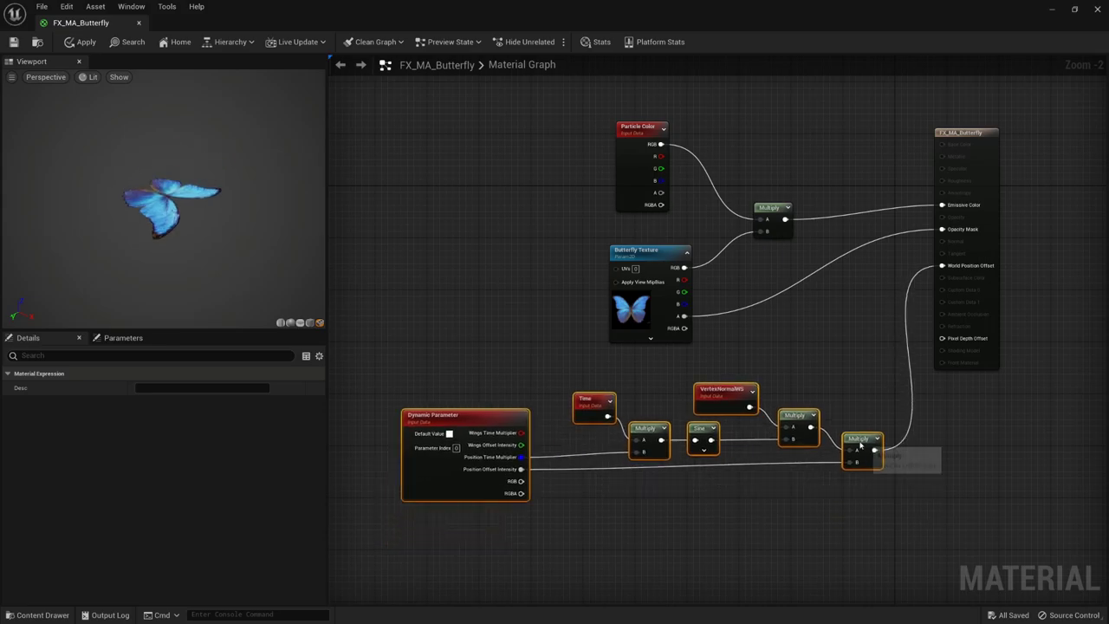
drag(469, 419, 491, 422)
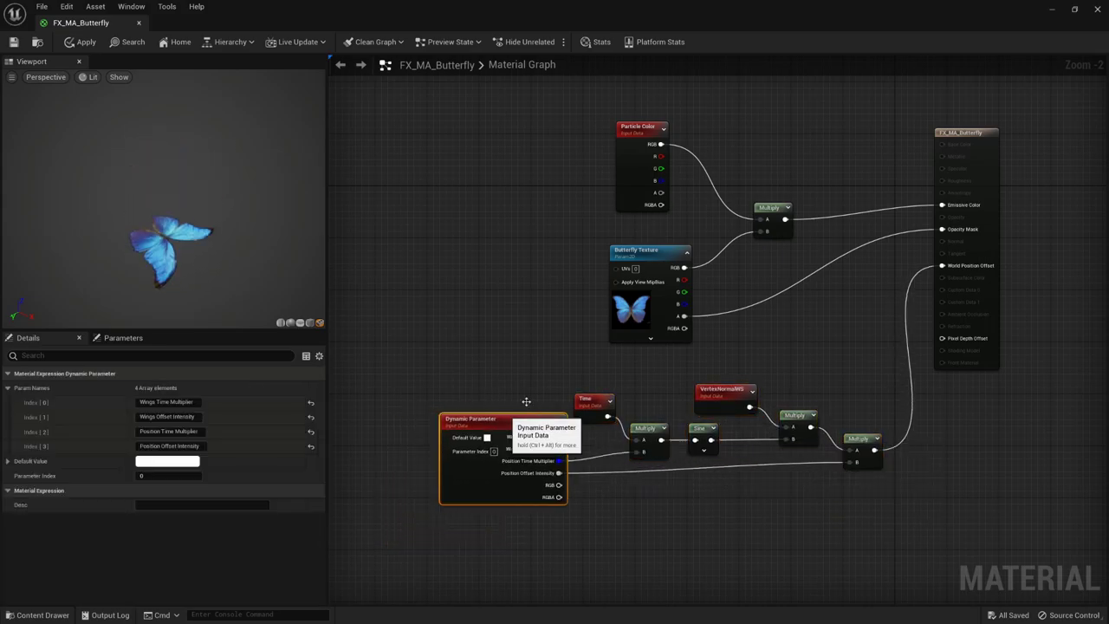
scroll(792, 353, up, 1)
click(792, 414)
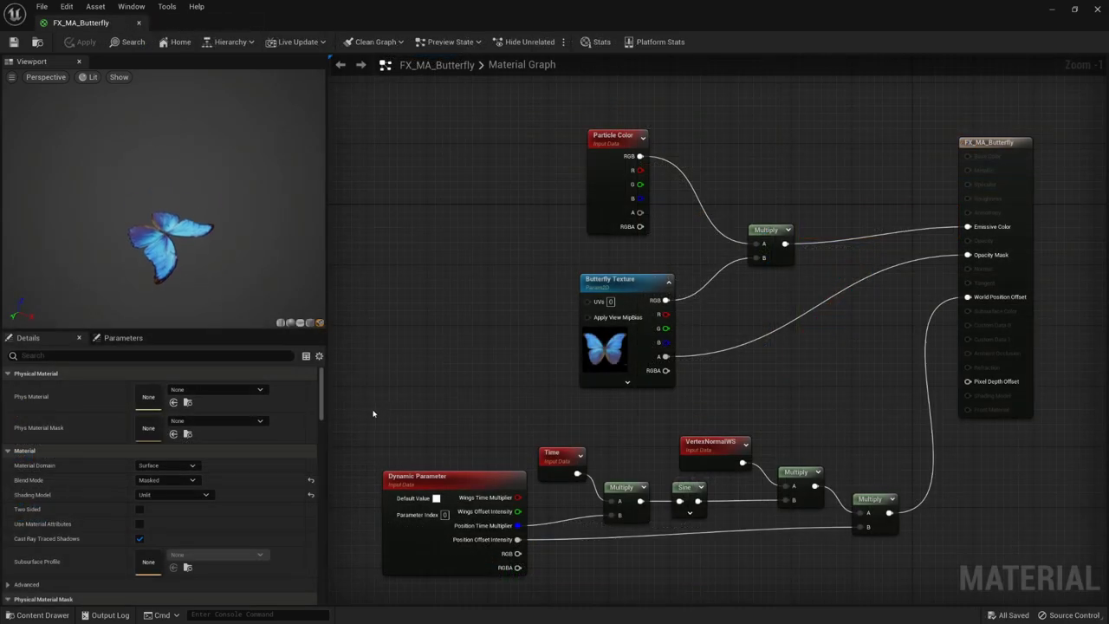
Step: Enclose the Dynamic Parameter and position offset nodes in a comment titled Erratic Mouvement
drag(370, 411, 885, 559)
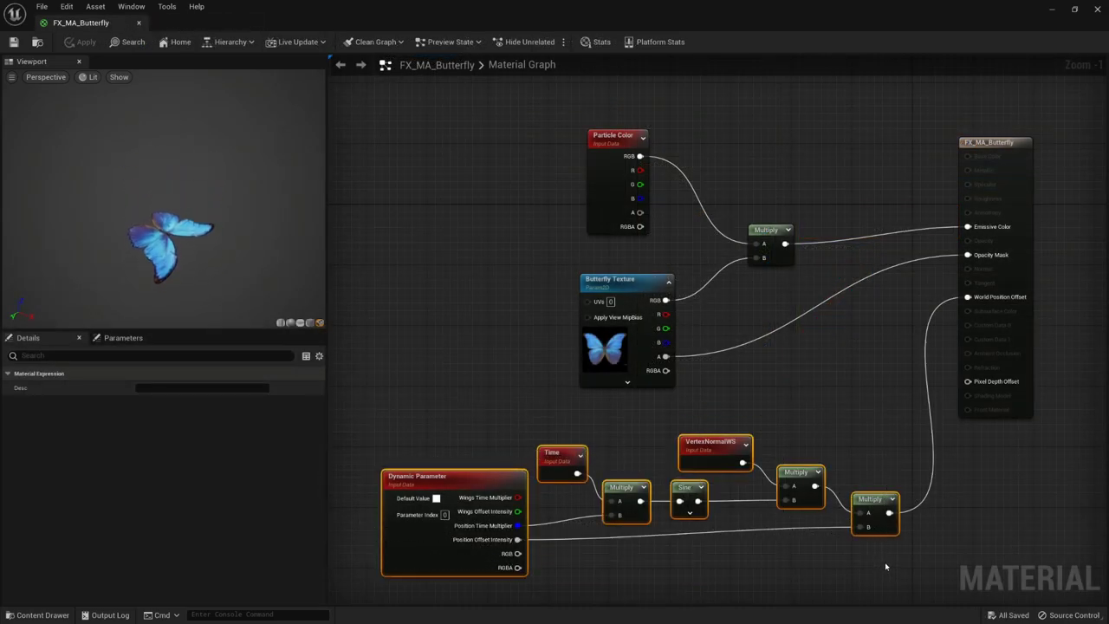
right_click(801, 474)
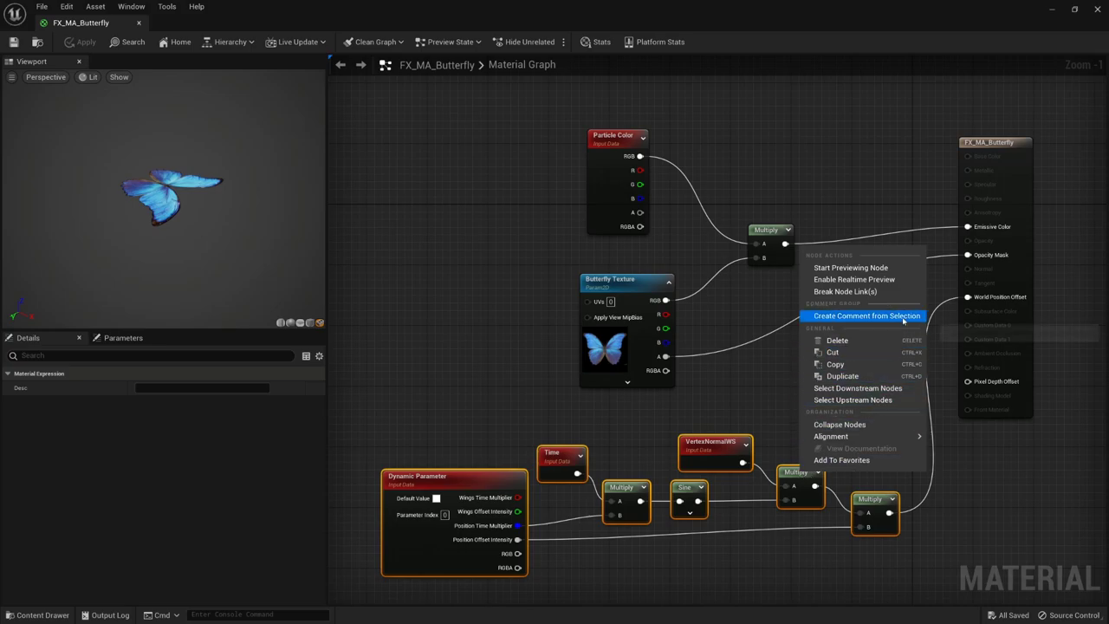
click(867, 316)
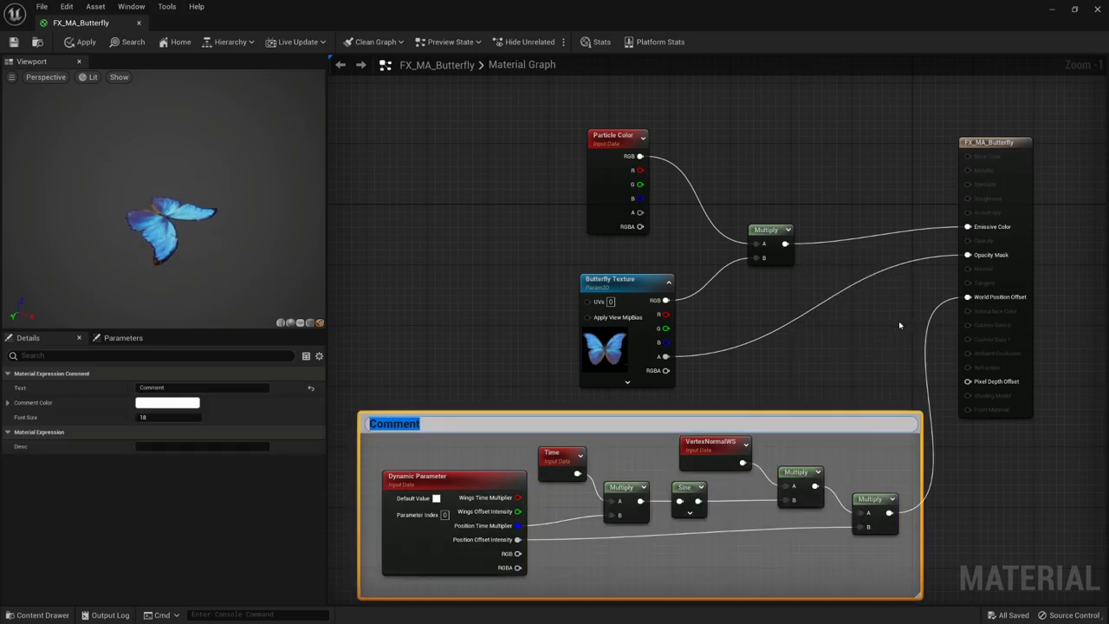
text(Erratic Mouvement)
key(Return)
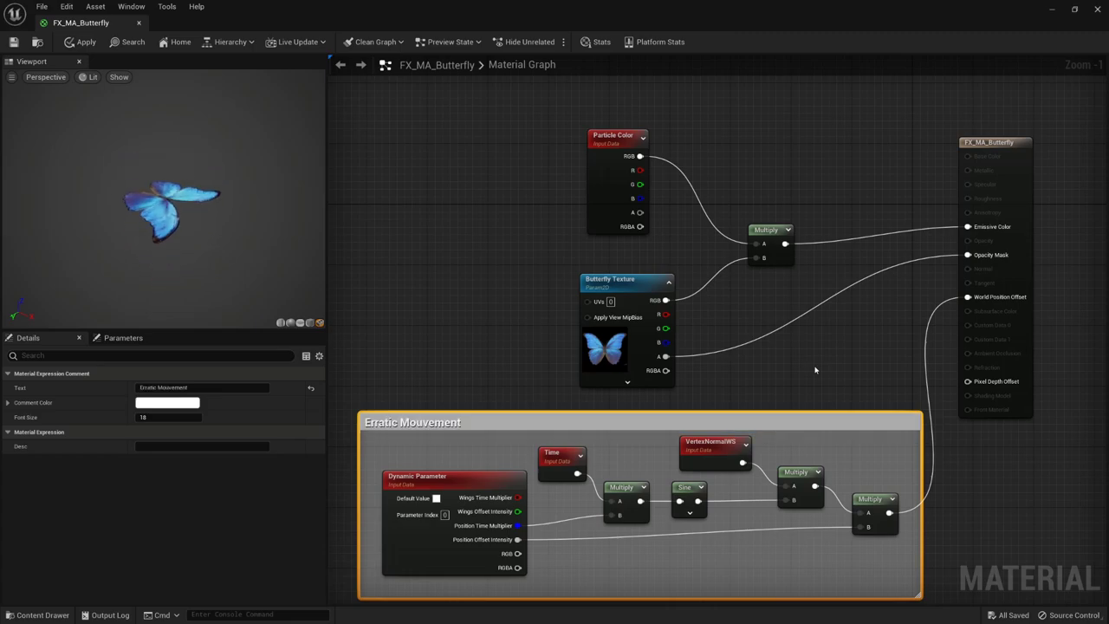
click(814, 367)
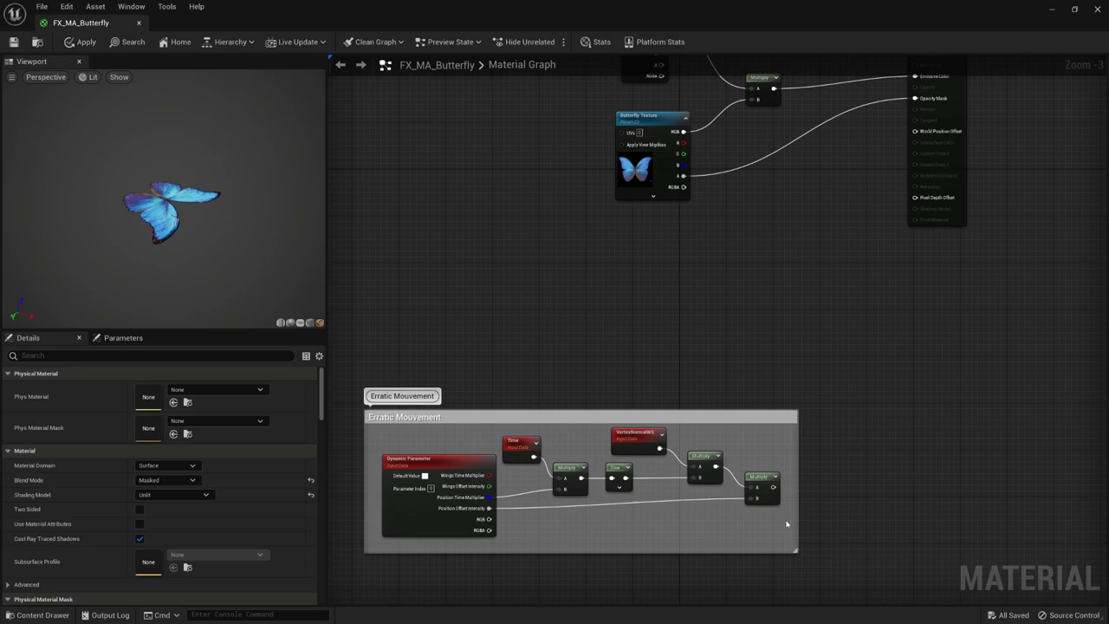
Step: Duplicate the Time-to-Multiply chain above the Erratic Mouvement comment and drive its open B inputs with Wings Time Multiplier and Wings Offset Intensity
drag(780, 524, 525, 443)
key(ctrl+c)
key(ctrl+v)
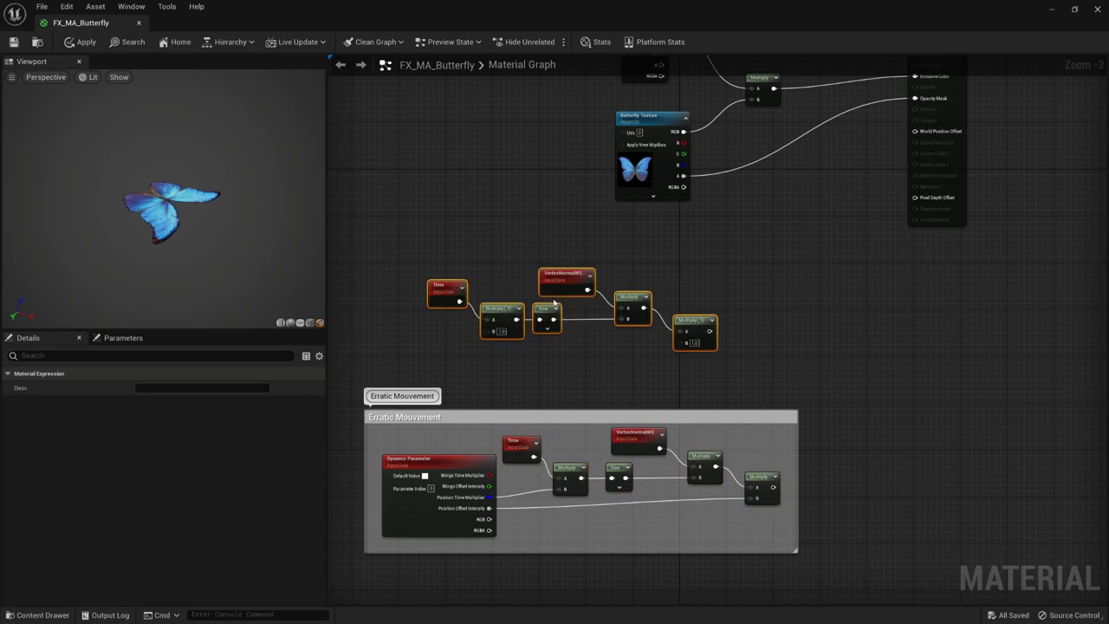
drag(565, 277, 599, 310)
click(533, 312)
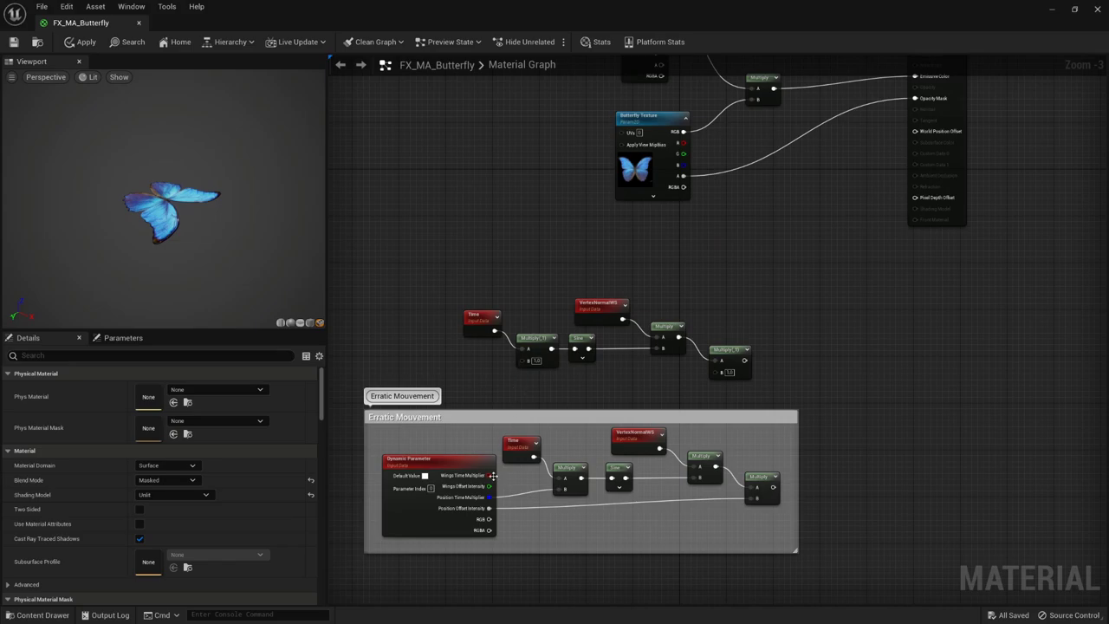
drag(492, 476, 519, 349)
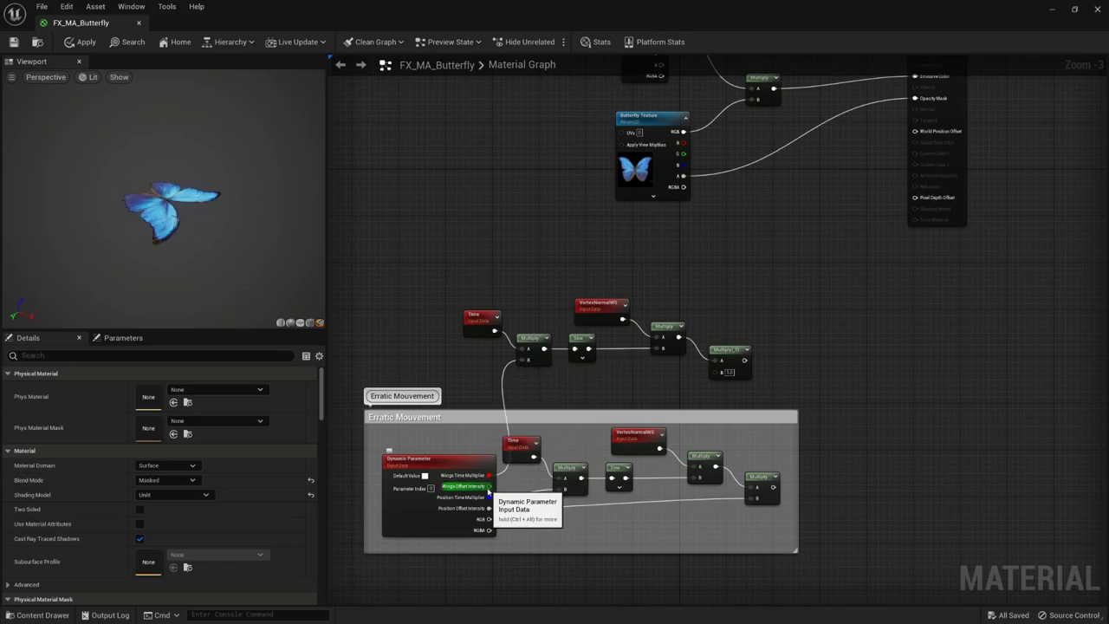
drag(490, 487, 718, 372)
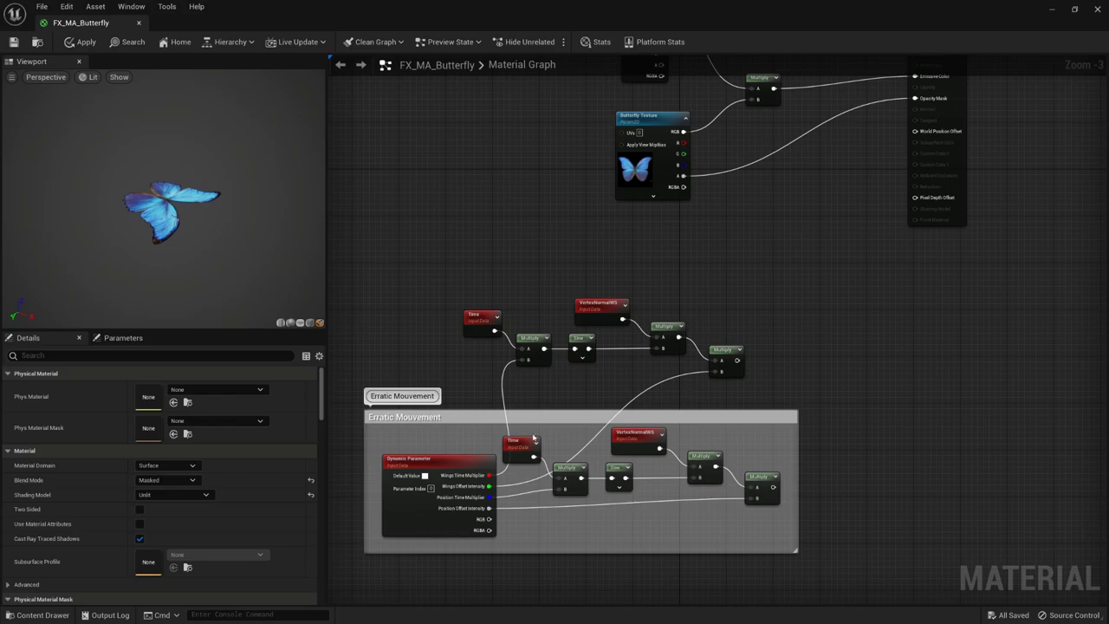
Step: Enclose the duplicated node chain in a comment titled Wingbeat Animation
scroll(520, 260, up, 2)
drag(364, 333, 798, 414)
text(cWingbeat Animation)
click(615, 228)
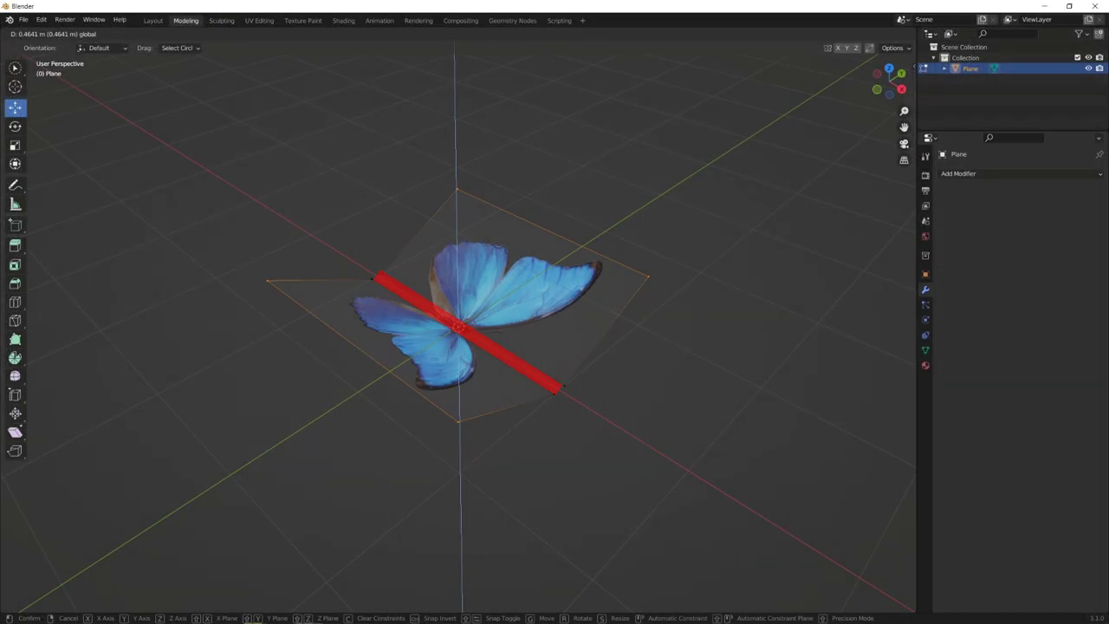
key(g)
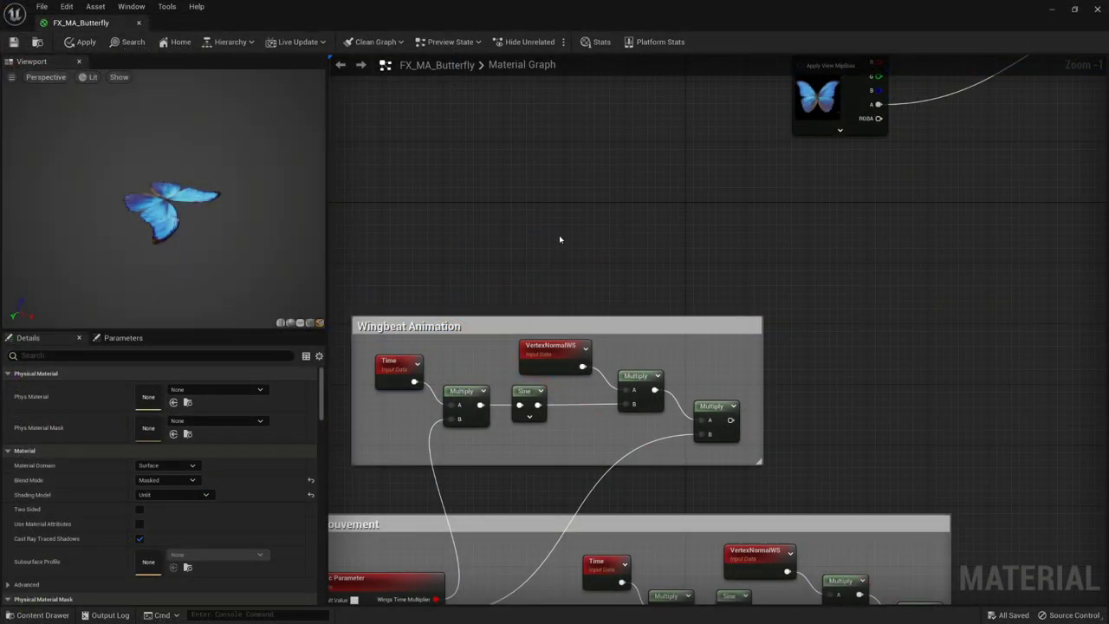
Step: Add a TexCoord node above the Wingbeat Animation comment and feed it into a ComponentMask node that keeps only the R channel
right_click(560, 239)
text(te)
key(Return)
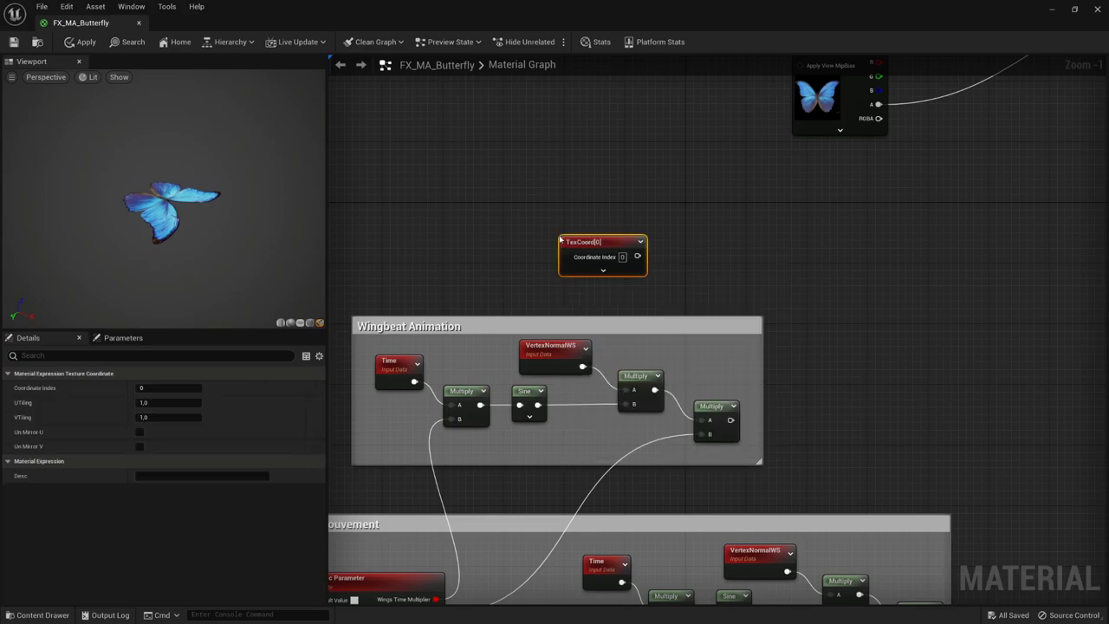
drag(600, 244, 578, 236)
text(component)
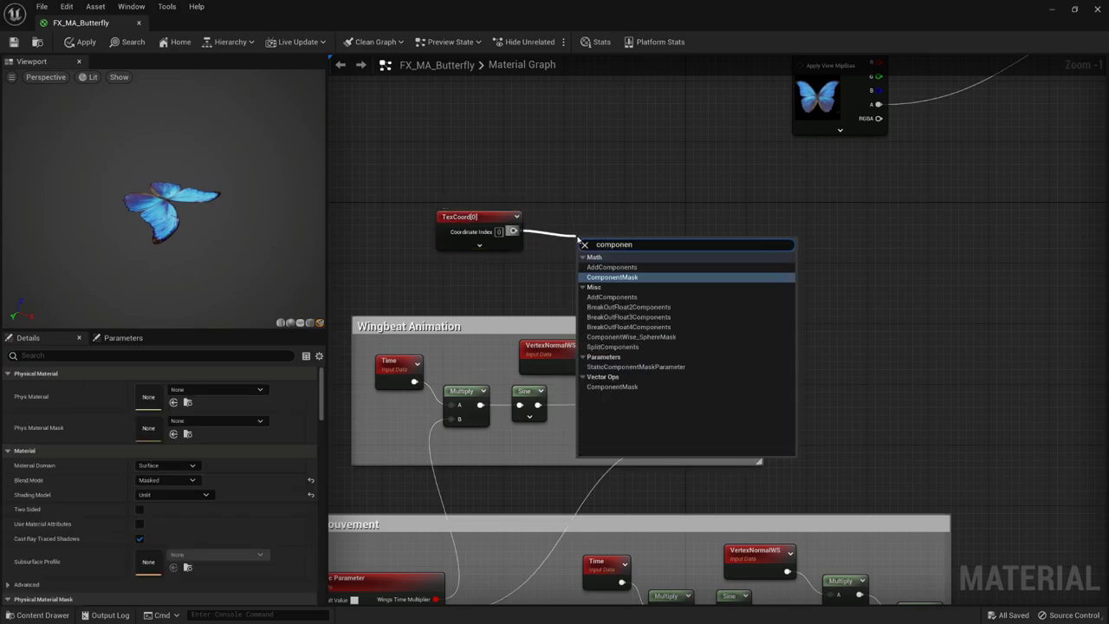
key(Return)
click(140, 404)
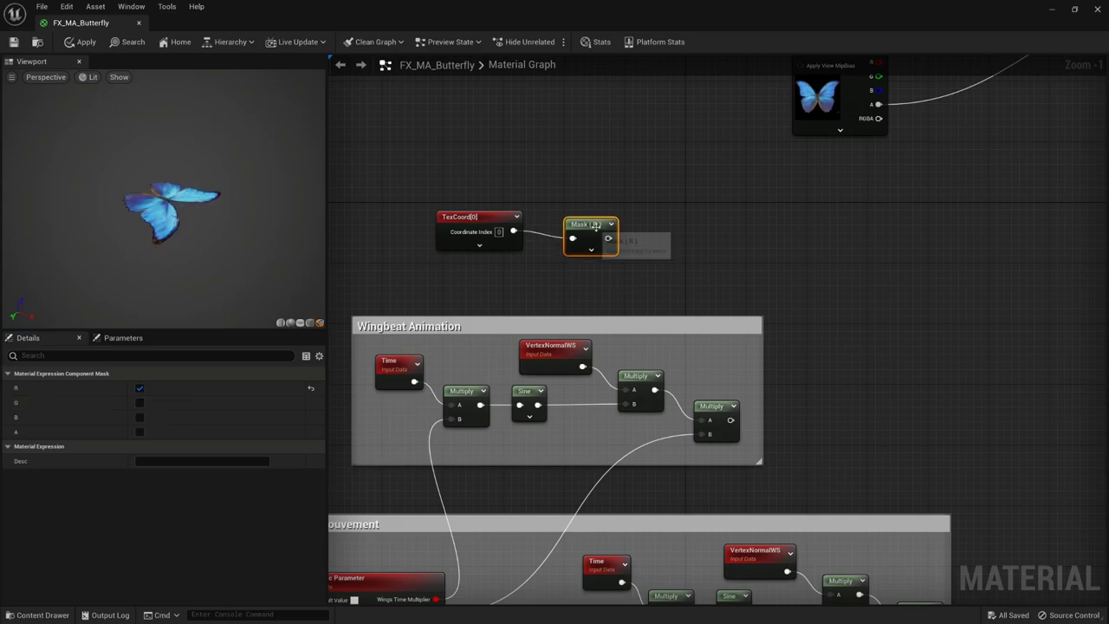
Step: Feed the R mask into a new Add node with B set to -0.5
drag(623, 257, 748, 222)
text(add)
key(Return)
text(-0.5)
key(Return)
Step: Multiply the Add result by a new scalar parameter named Mask Softness with a default value of 2
click(757, 217)
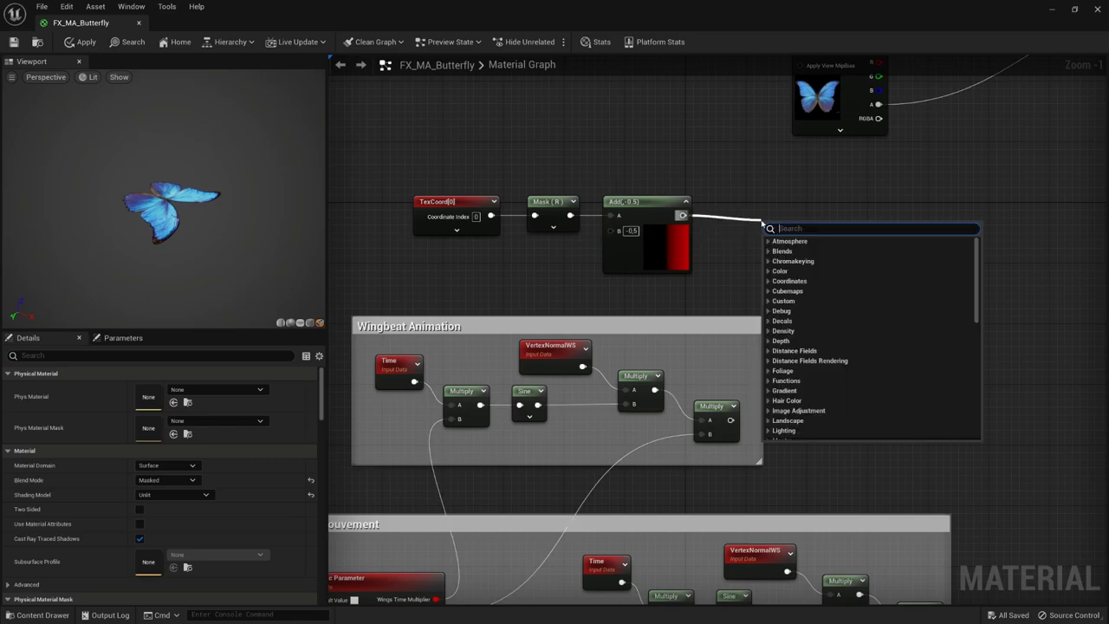
text(multiply)
key(Return)
click(739, 286)
drag(787, 298, 753, 253)
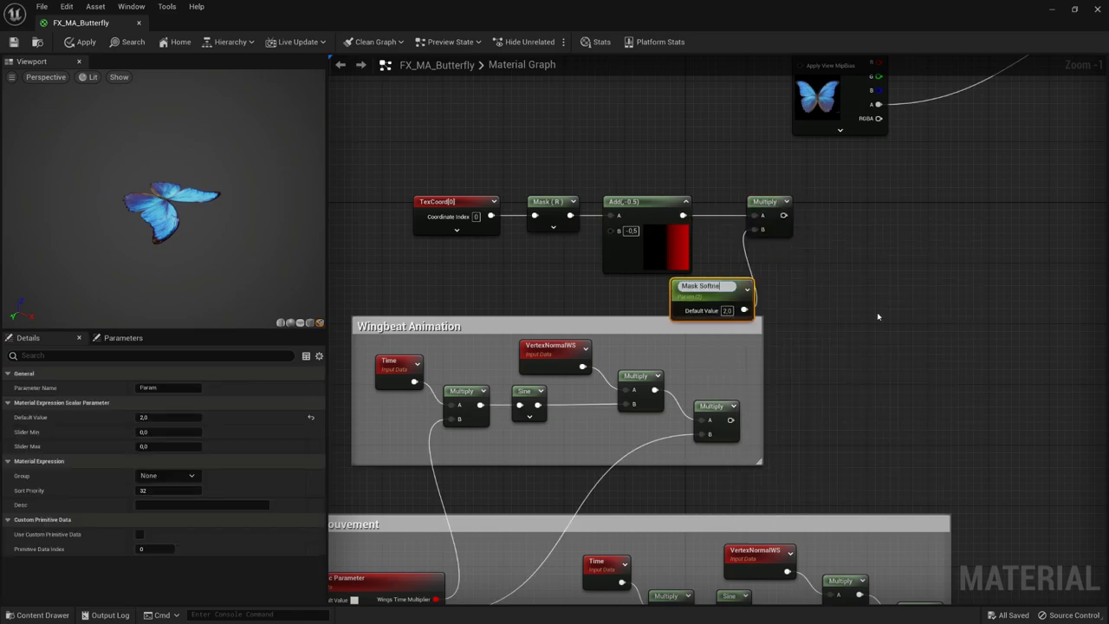
click(922, 255)
Step: Multiply the softened mask by itself in a new Multiply node and feed the product into a Saturate node
mouse_move(834, 215)
mouse_down()
mouse_move(857, 224)
mouse_move(833, 216)
mouse_up()
text(mul)
key(Return)
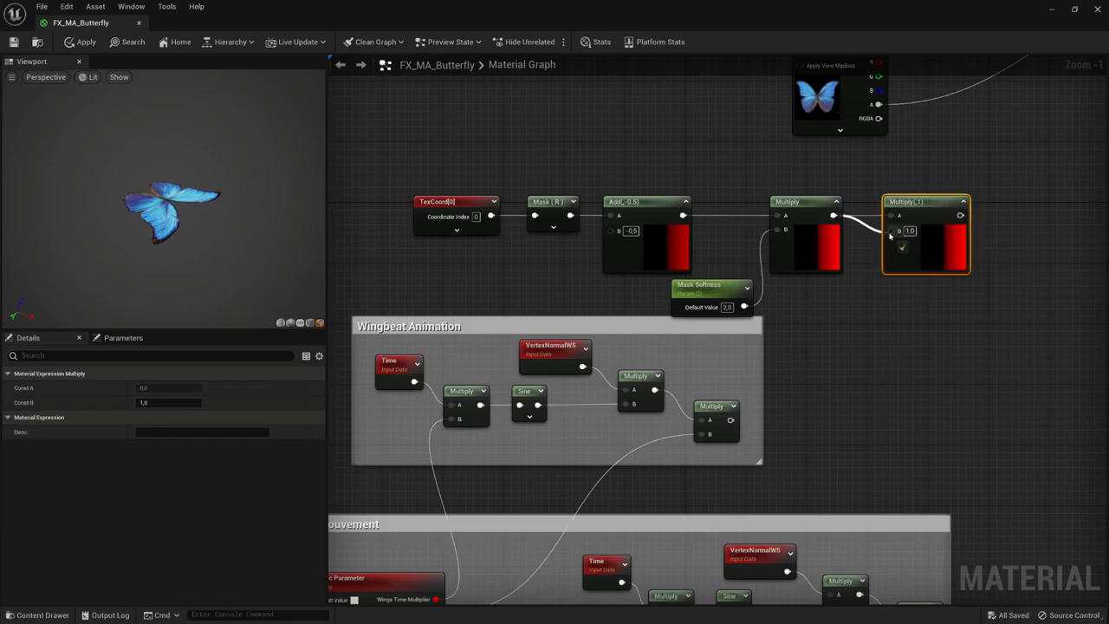
drag(950, 211, 987, 219)
text(sat)
key(Return)
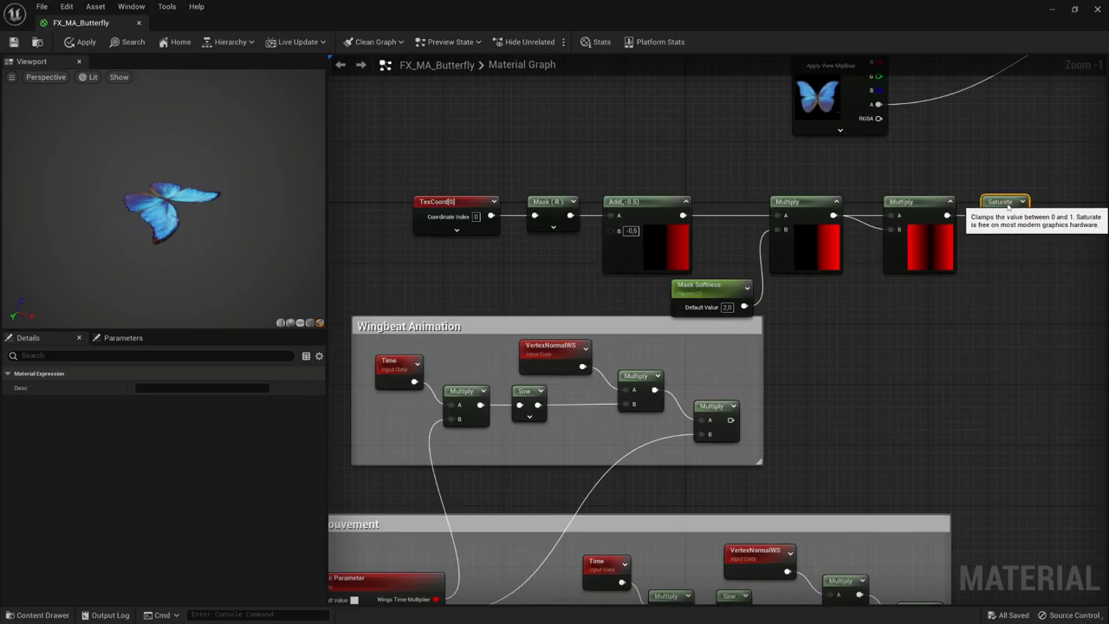
click(996, 260)
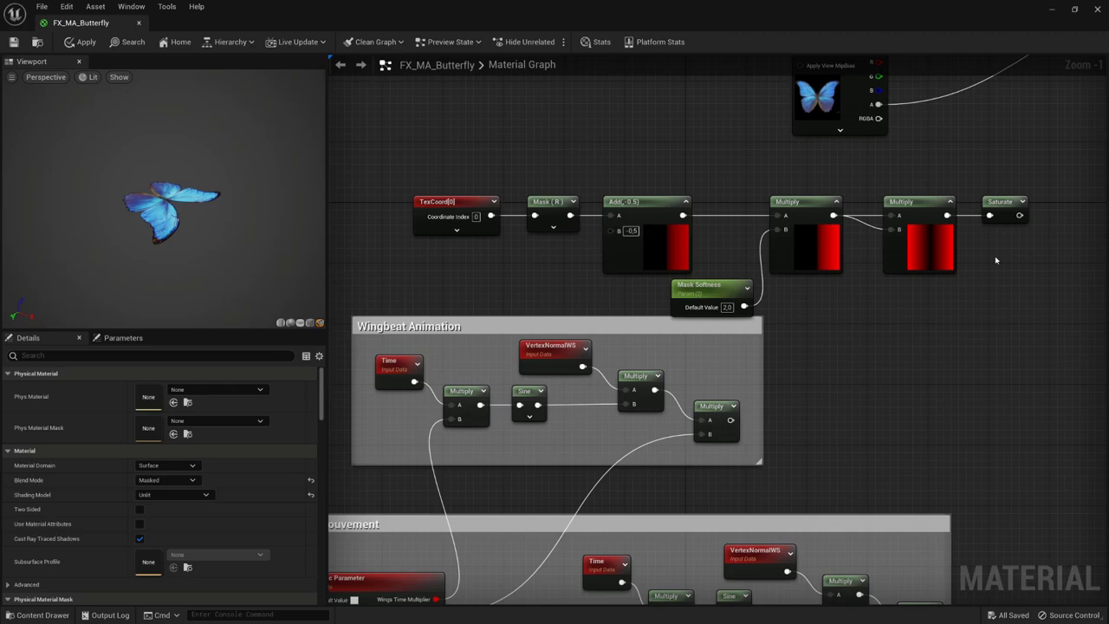
Step: Preview the Saturate node's mask on the plane, and end the node preview
right_drag(995, 255, 920, 240)
right_click(930, 186)
click(980, 206)
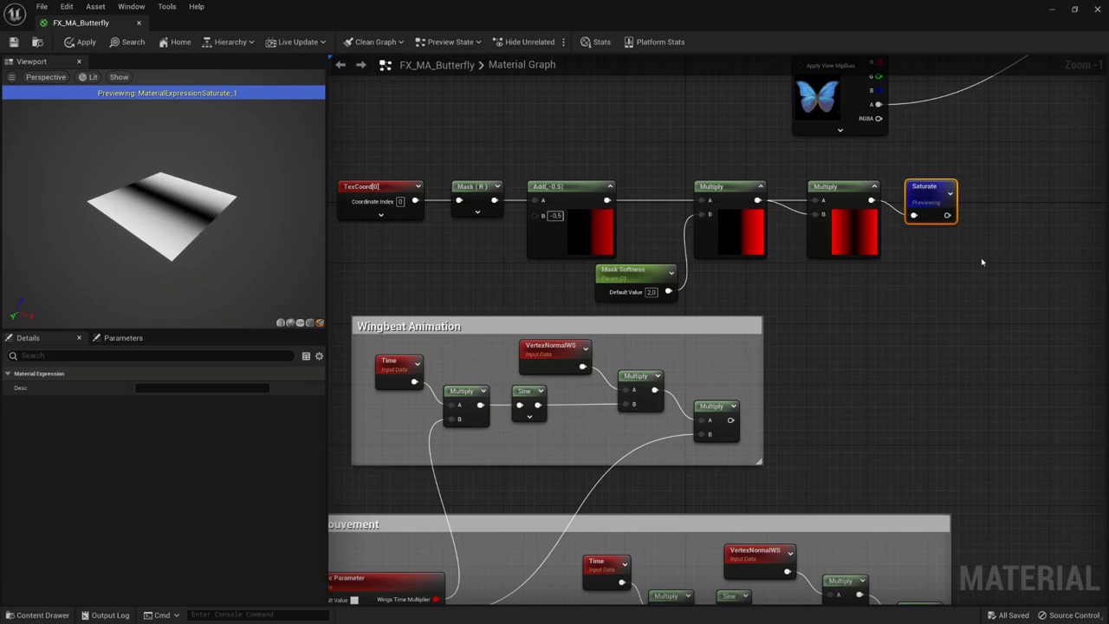
key(space)
Step: Multiply the Saturate mask by the Wingbeat Animation output, connect the product to World Position Offset, and align the new node beside the comment
scroll(533, 269, down, 2)
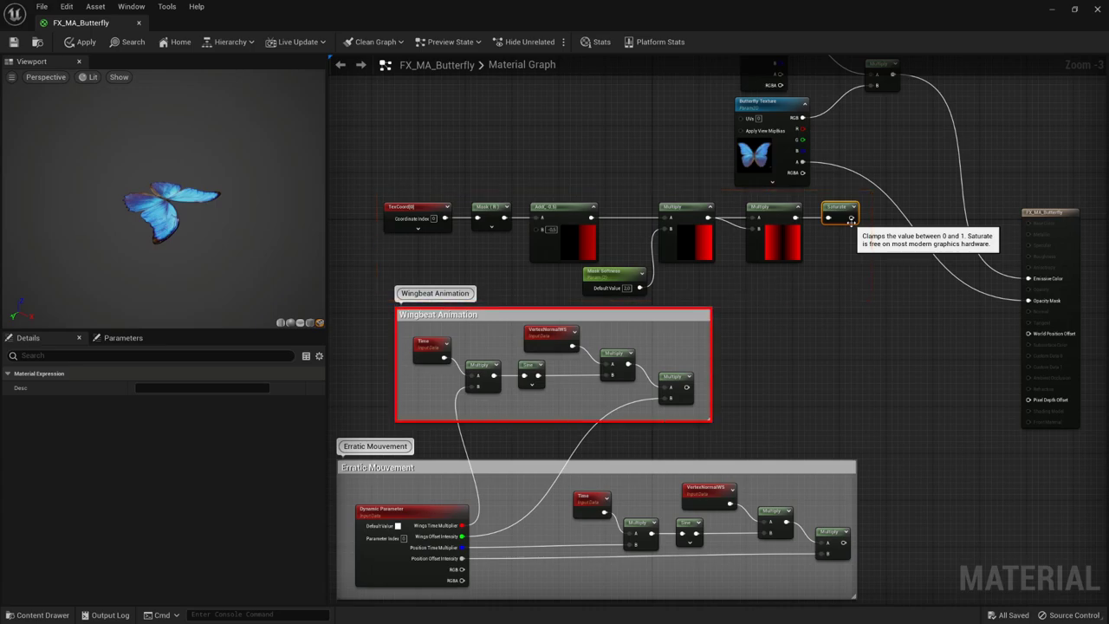
drag(851, 219, 852, 314)
text(mult)
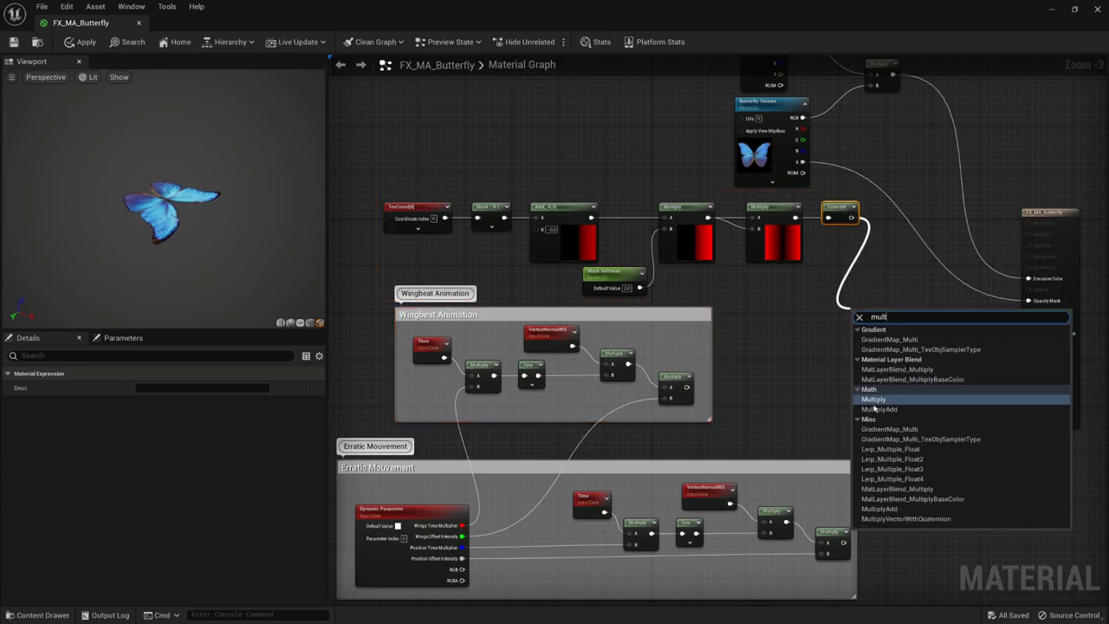
key(Return)
drag(687, 387, 856, 334)
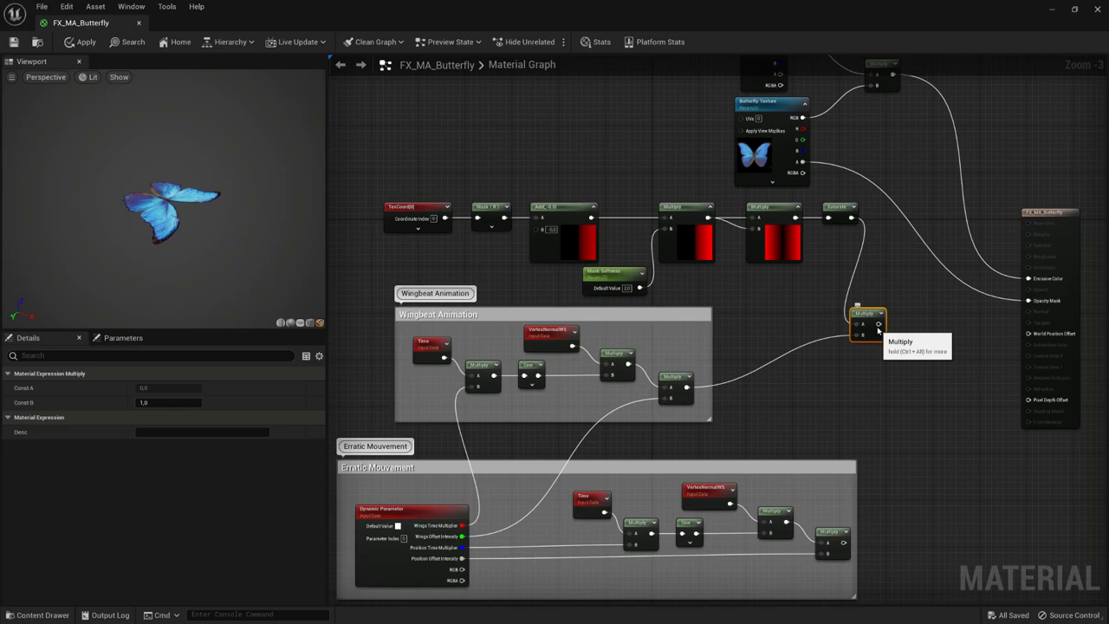
drag(878, 326, 1030, 335)
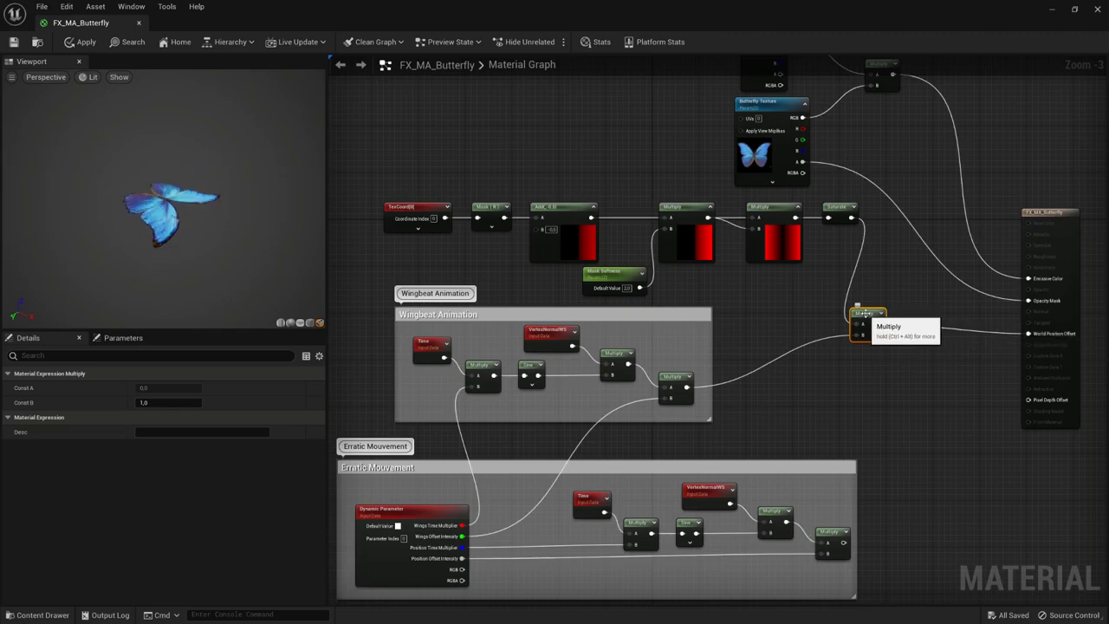
drag(867, 318, 876, 365)
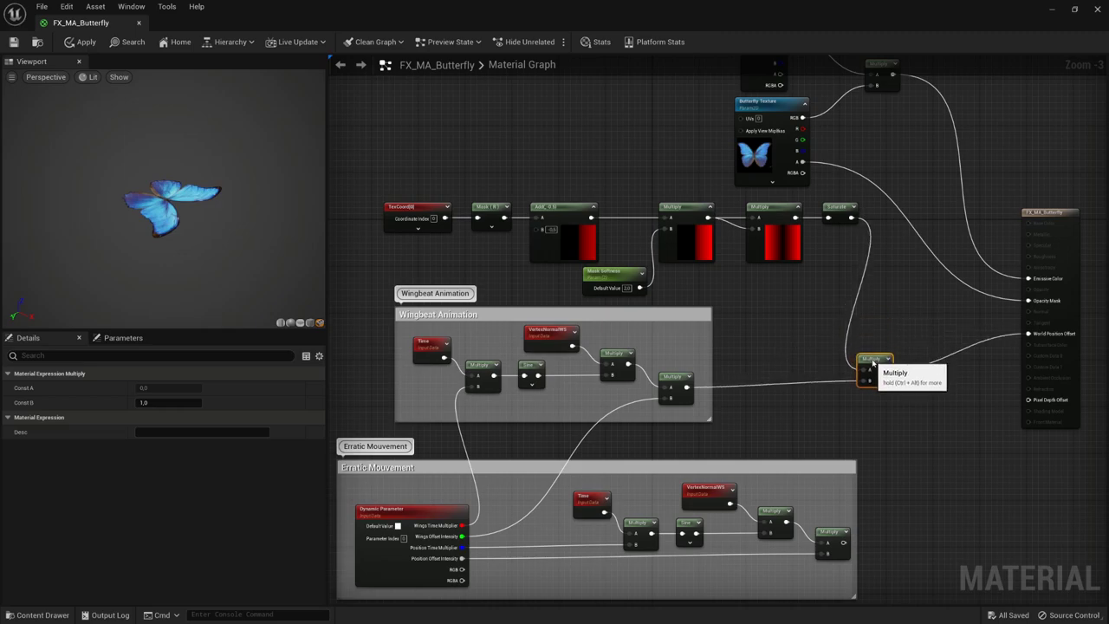
click(915, 425)
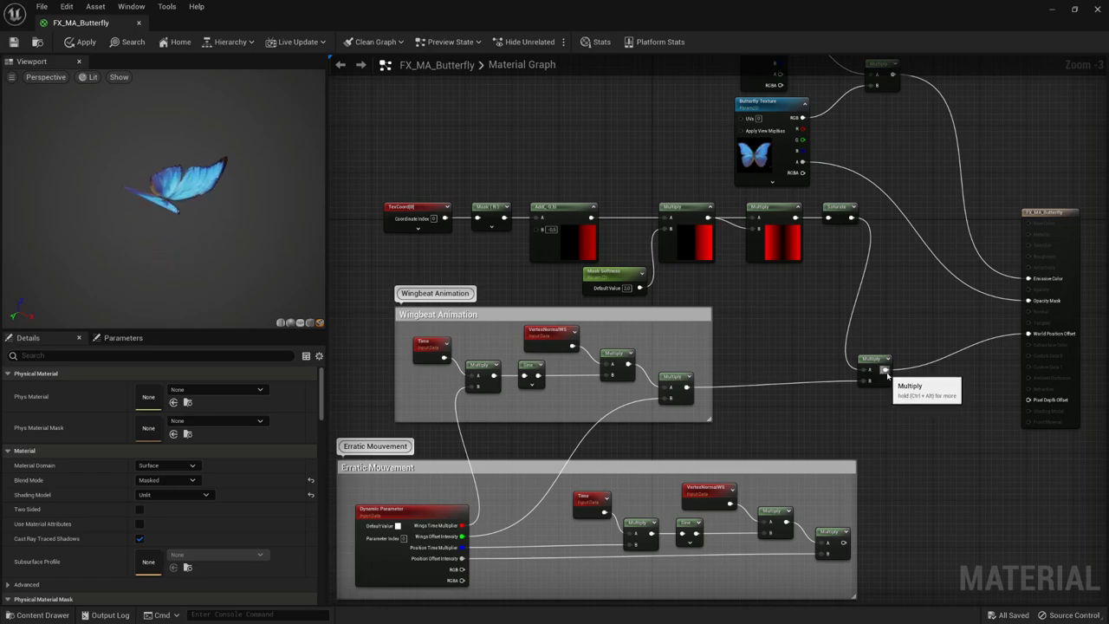
Step: Combine the masked wingbeat Multiply and the Erratic Mouvement output in a new Add node feeding World Position Offset
drag(885, 370, 929, 428)
text(add)
click(920, 270)
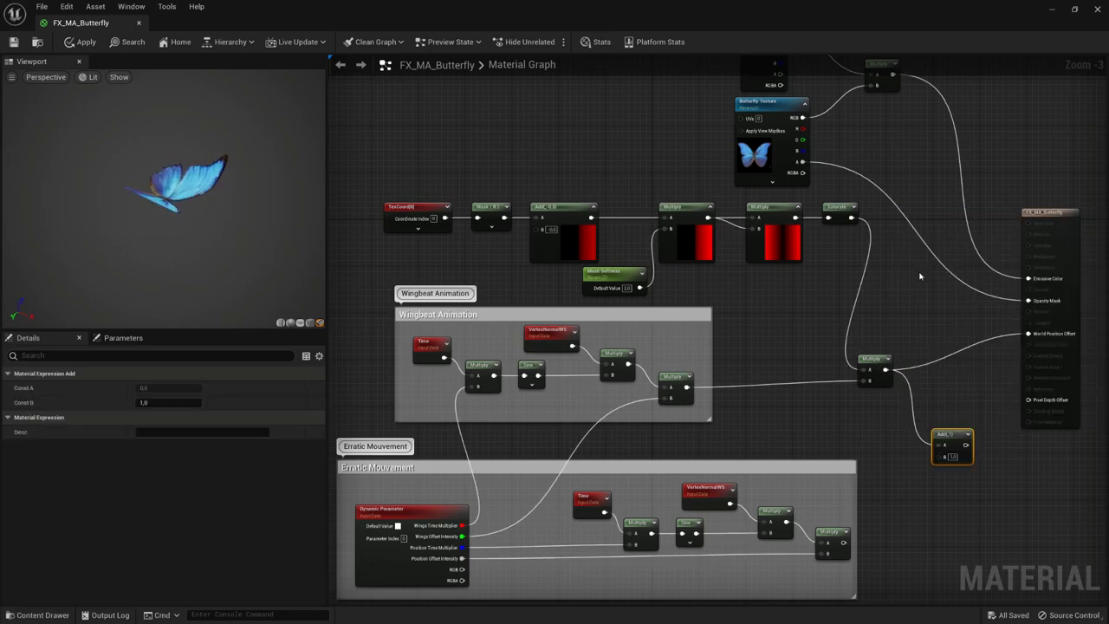
drag(844, 543, 1037, 336)
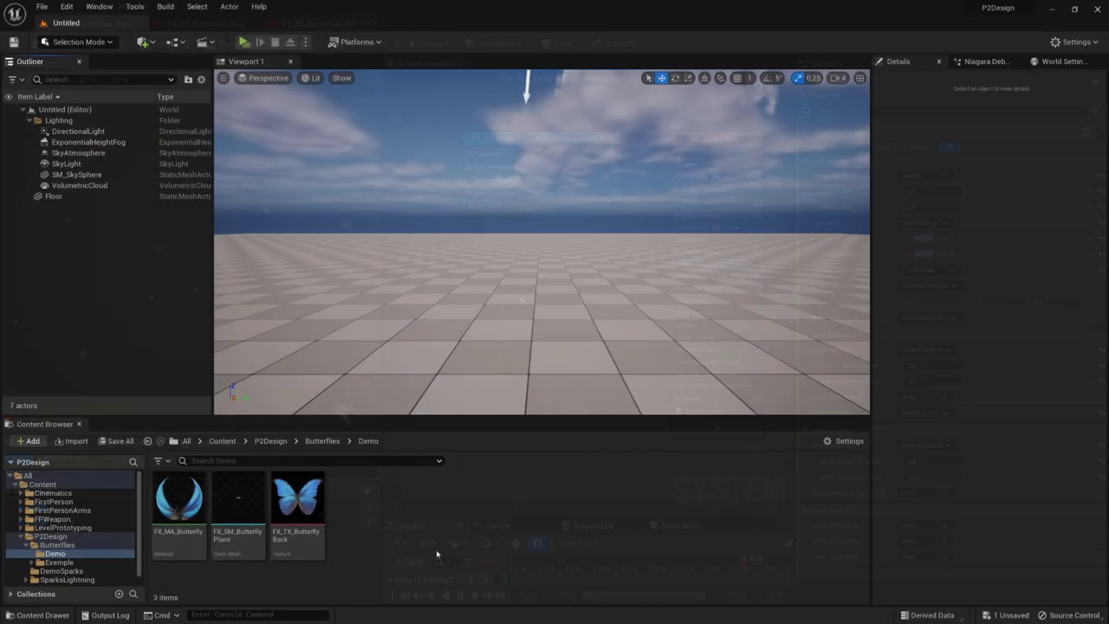
Step: Create an empty Niagara system named NE_Butterflies in the Demo folder
right_click(413, 523)
click(521, 291)
click(520, 305)
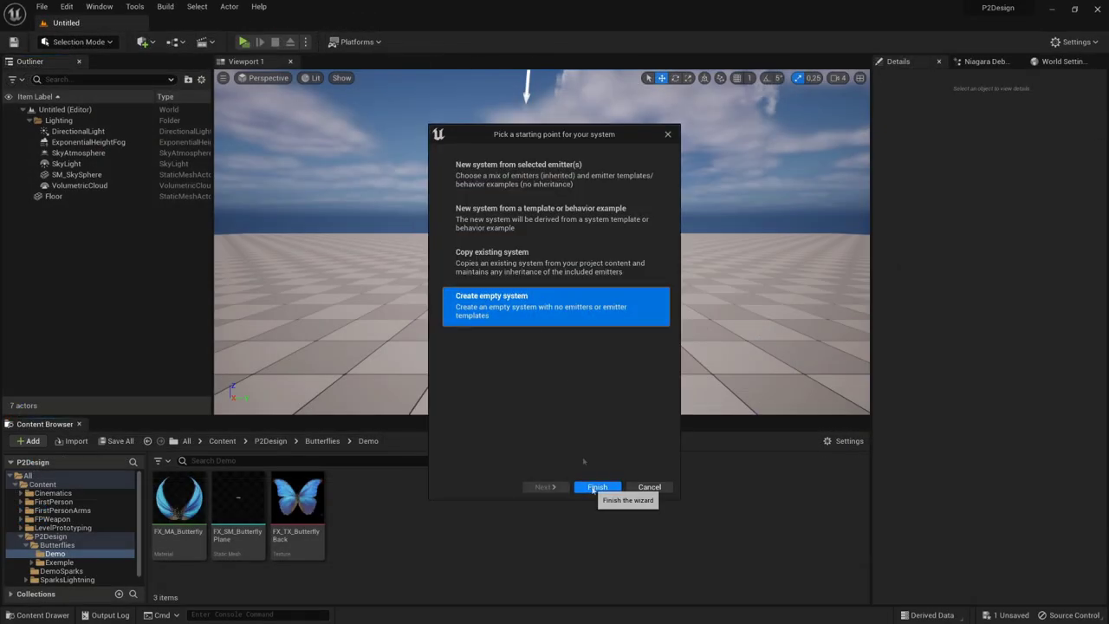
click(592, 488)
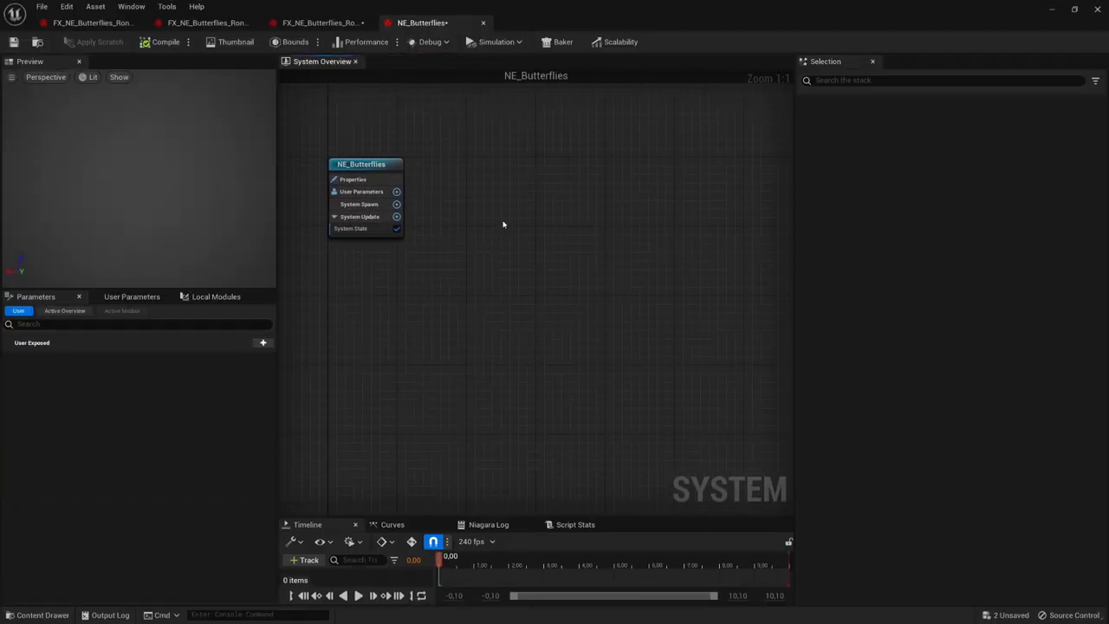
Step: Add an emitter to NE_Butterflies from the Hanging Particulates template
right_click(502, 224)
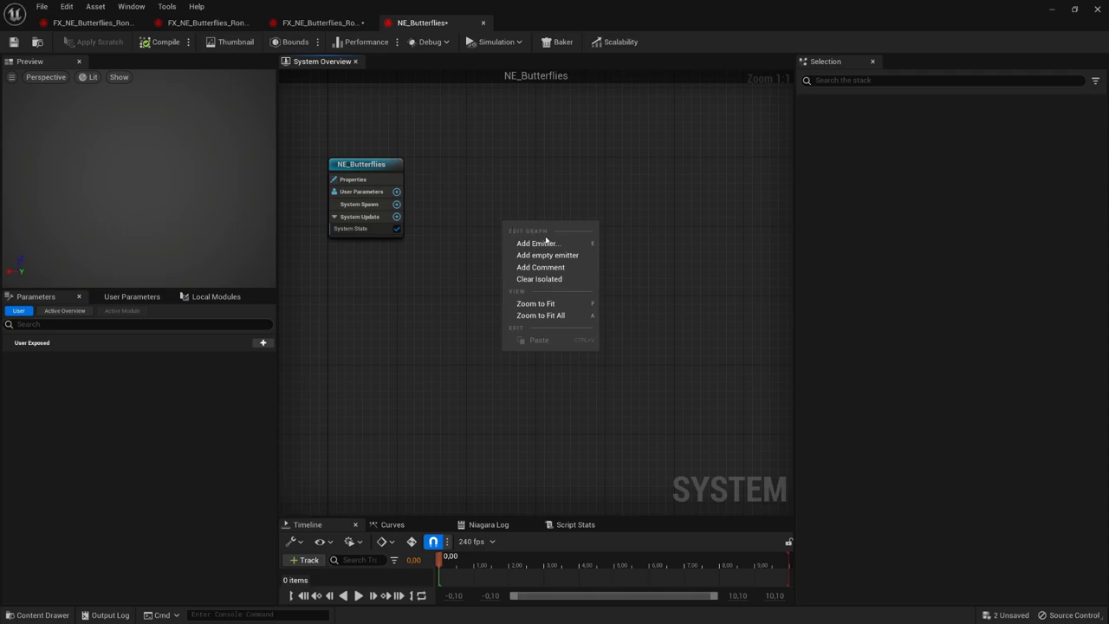
click(537, 243)
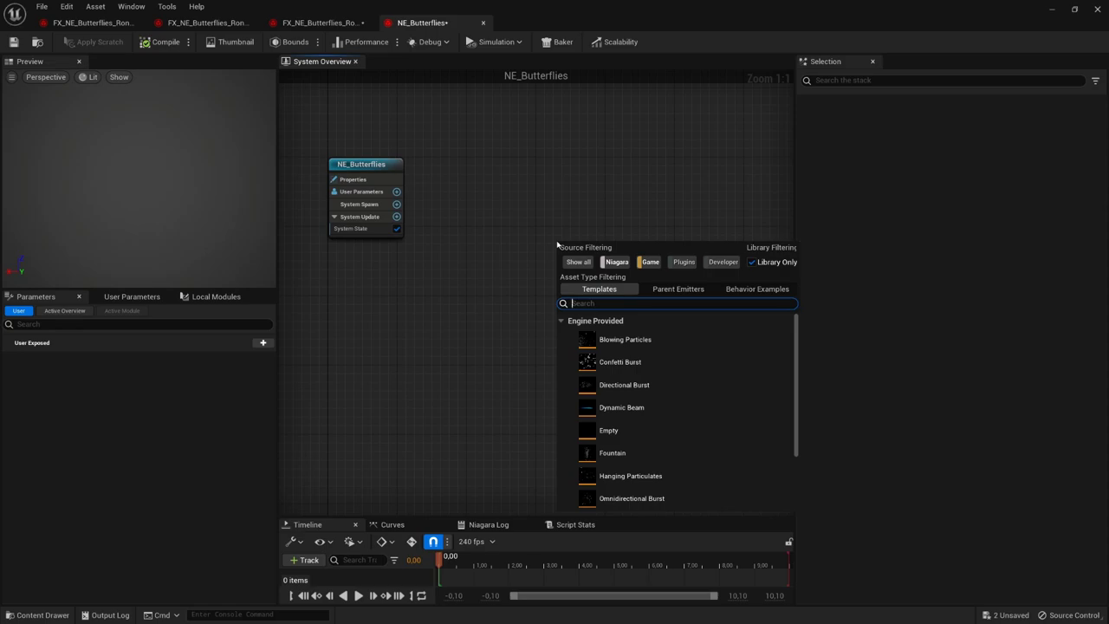
click(722, 475)
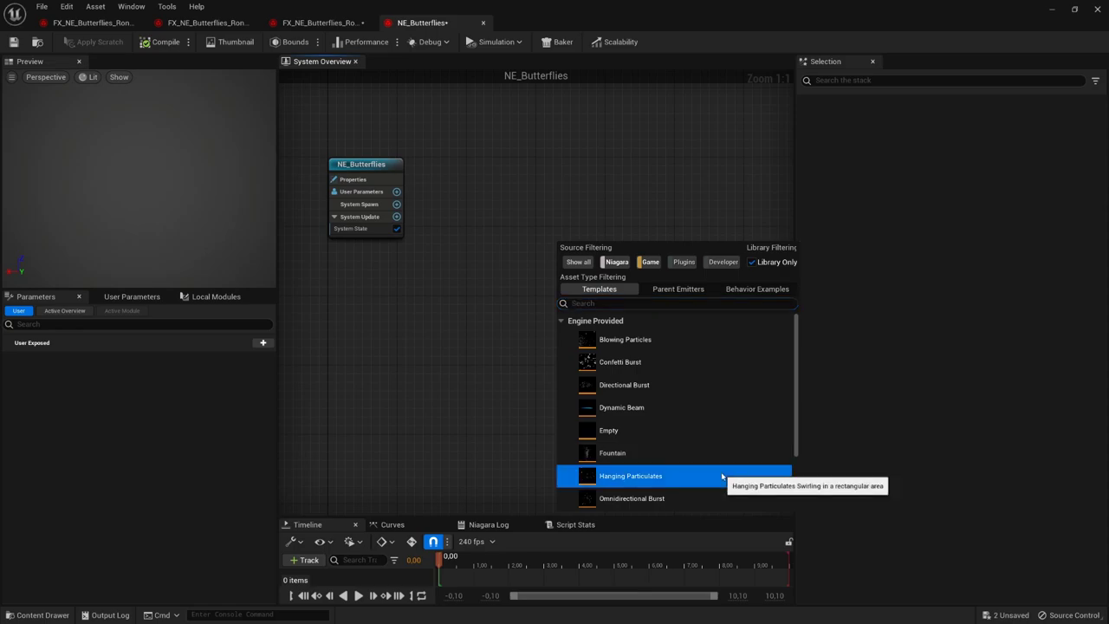
double_click(722, 476)
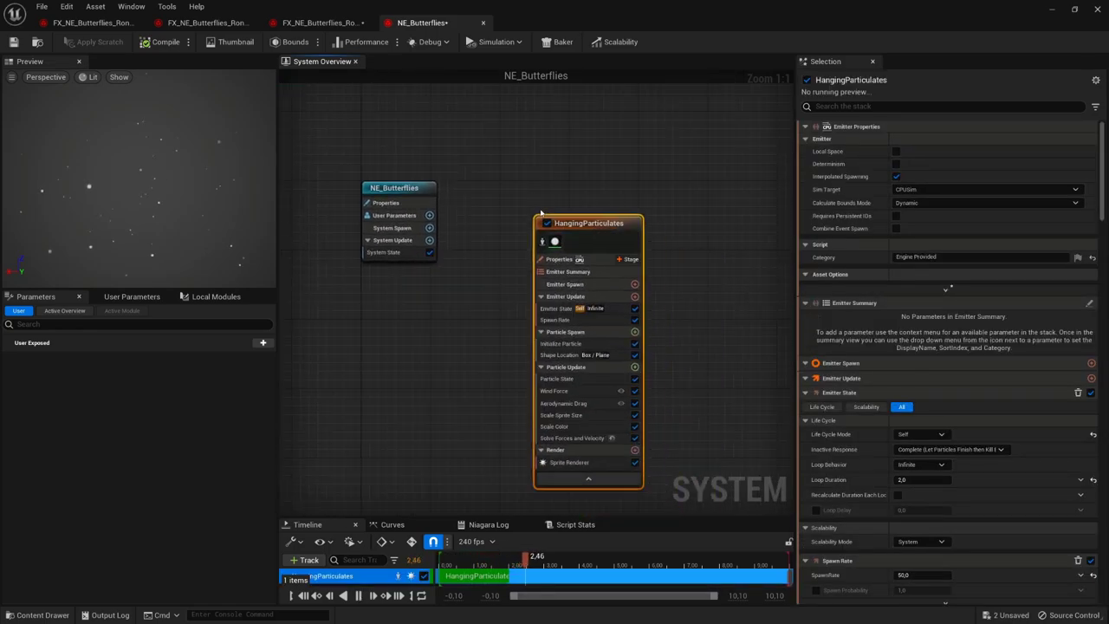
click(390, 371)
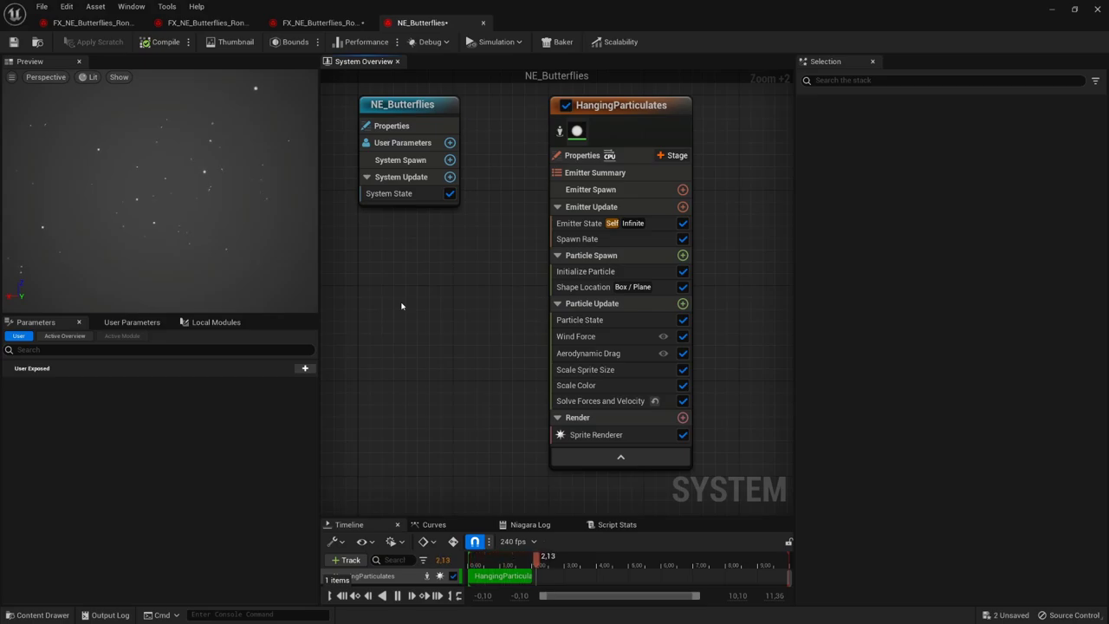
Step: Delete the Wind Force, Aerodynamic Drag, Scale Sprite Size and Scale Color modules from the HangingParticulates emitter
click(621, 382)
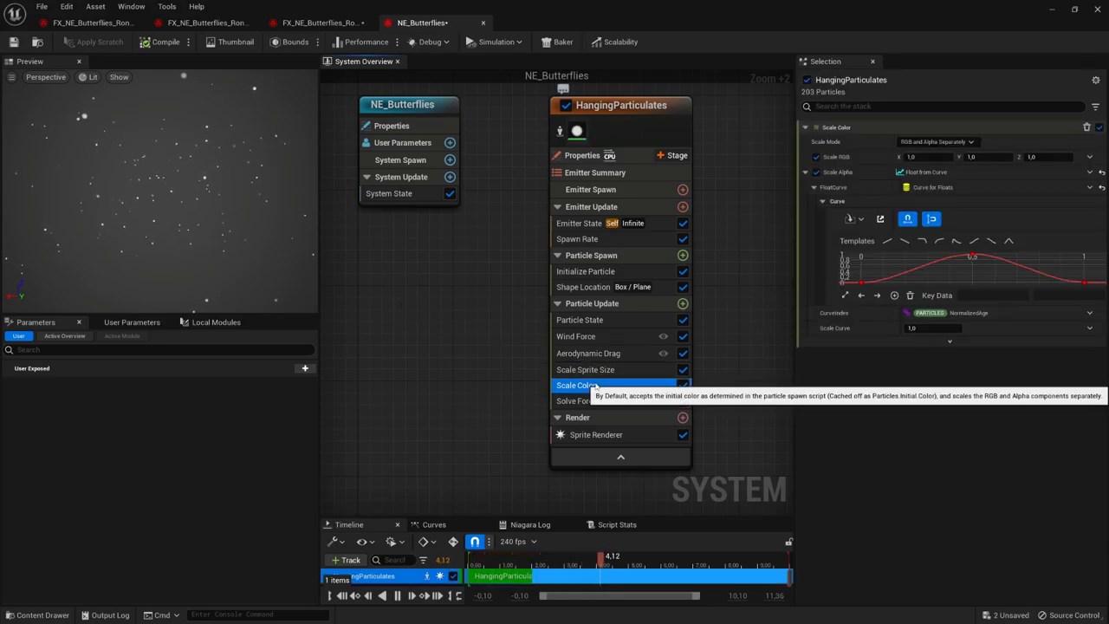
ctrl+click(621, 370)
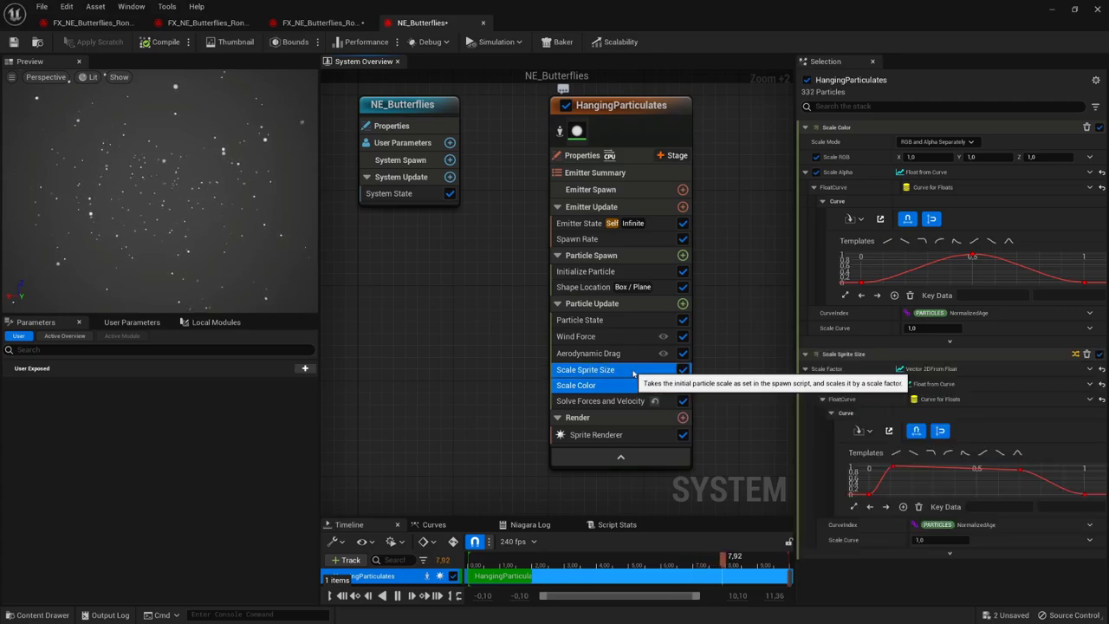
ctrl+click(632, 355)
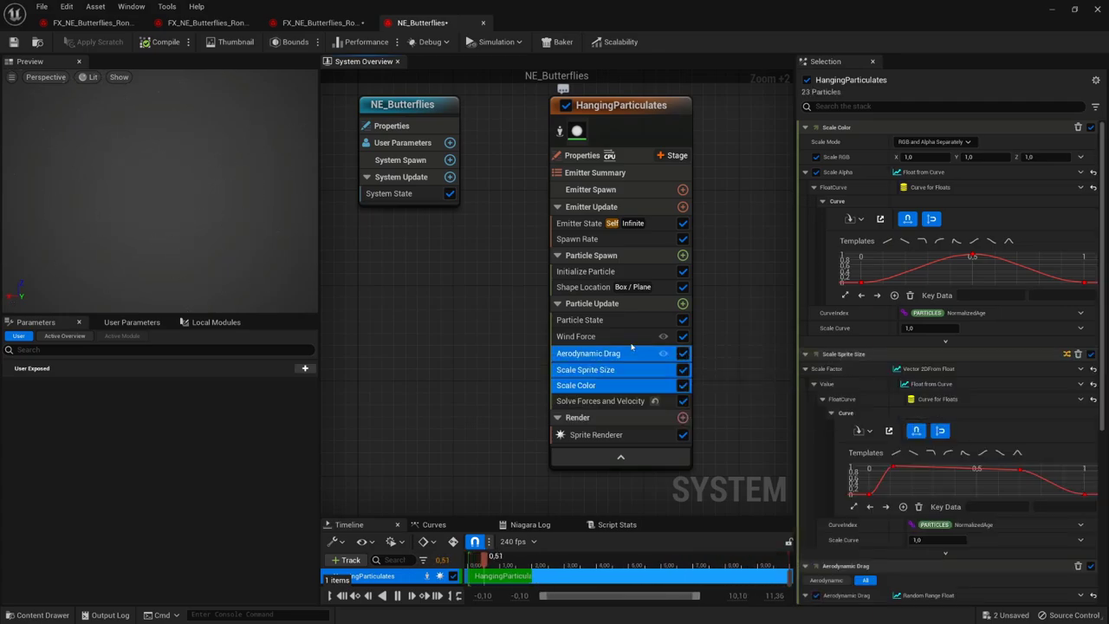
ctrl+click(631, 340)
right_click(632, 342)
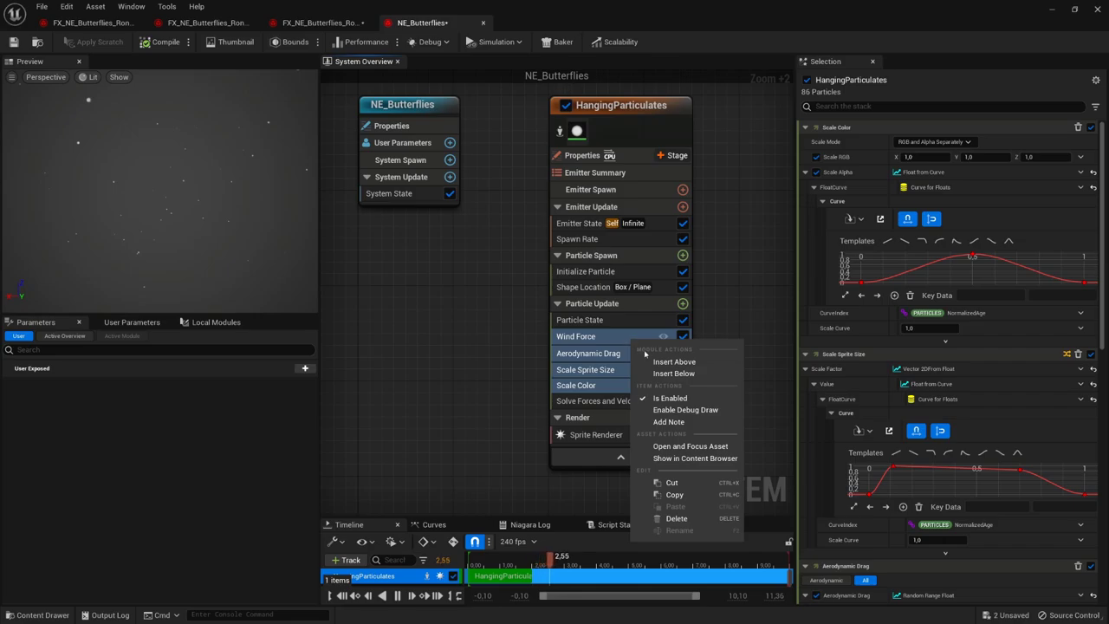
click(712, 520)
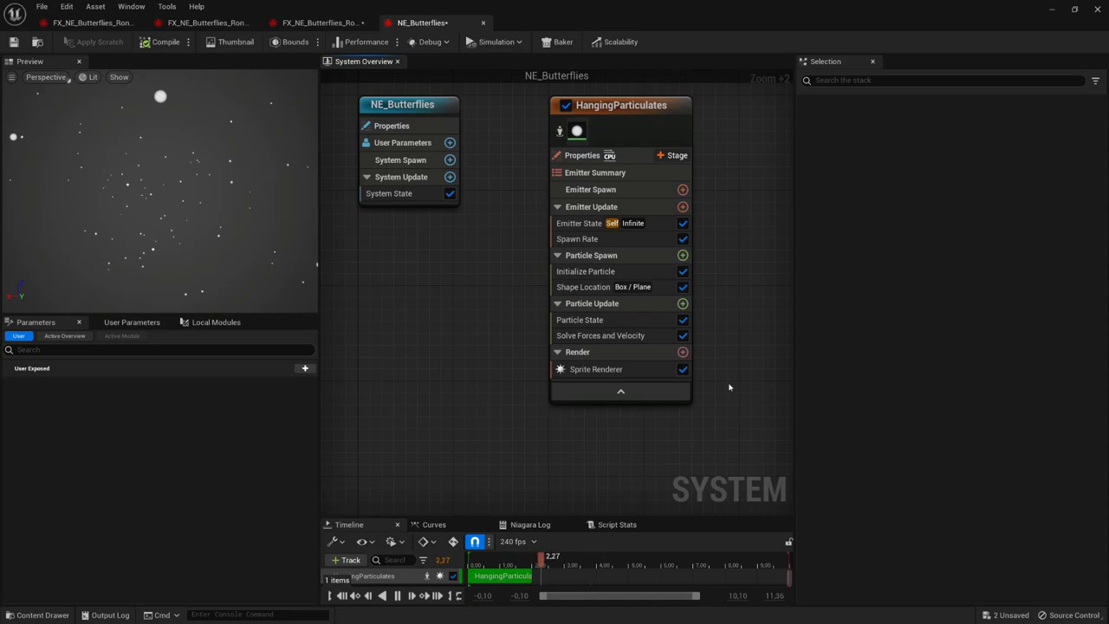
Step: Replace the HangingParticulates emitter's Sprite Renderer with a Mesh Renderer
right_click(650, 376)
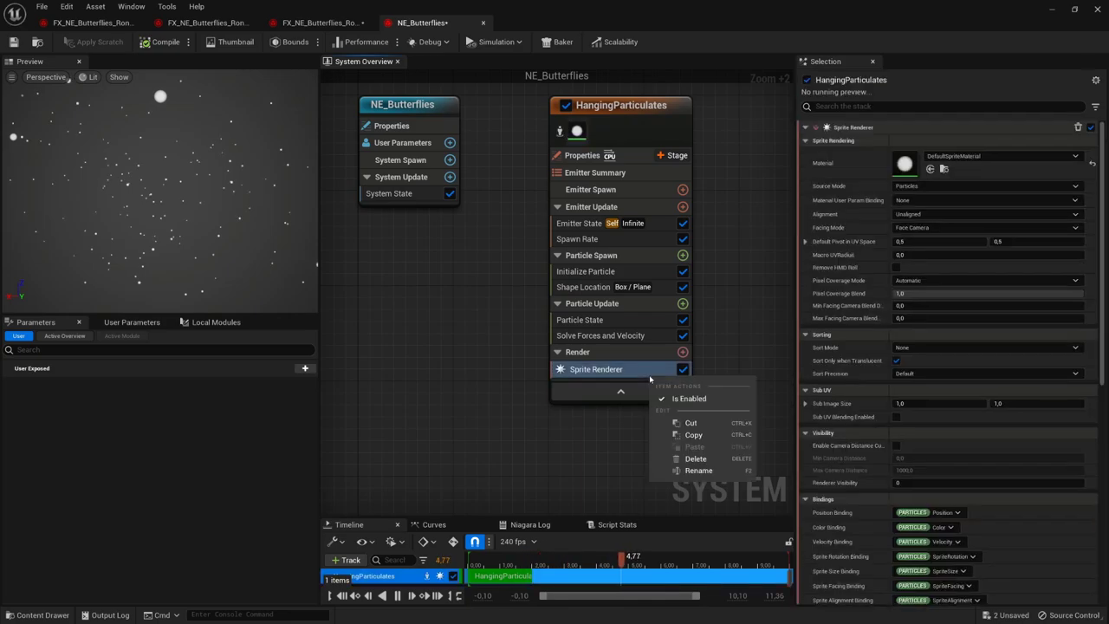
click(696, 459)
click(683, 337)
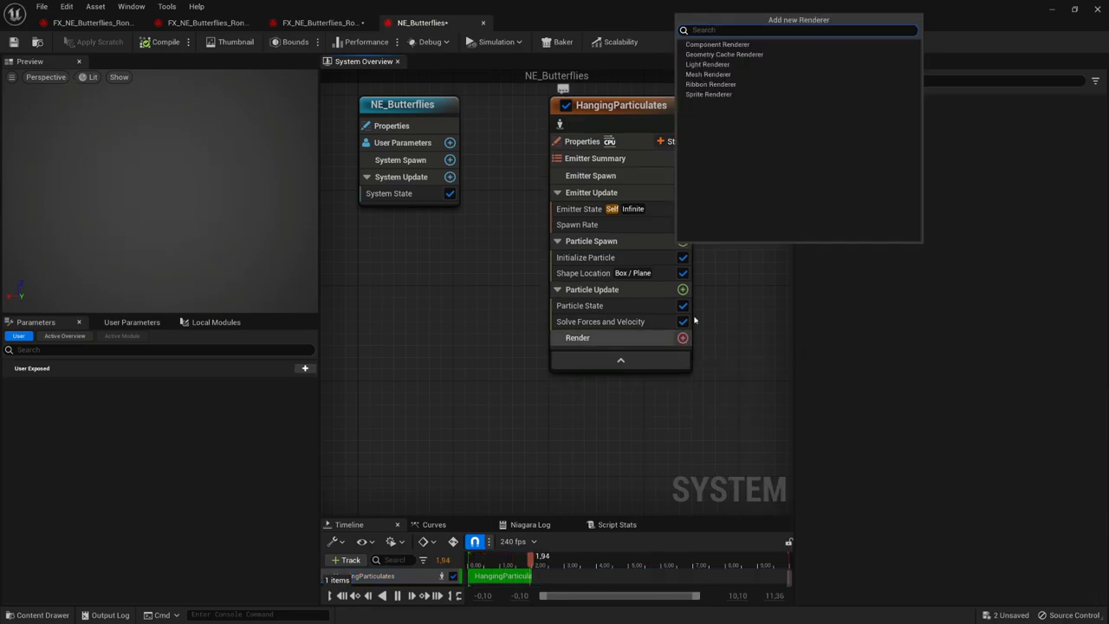
click(742, 76)
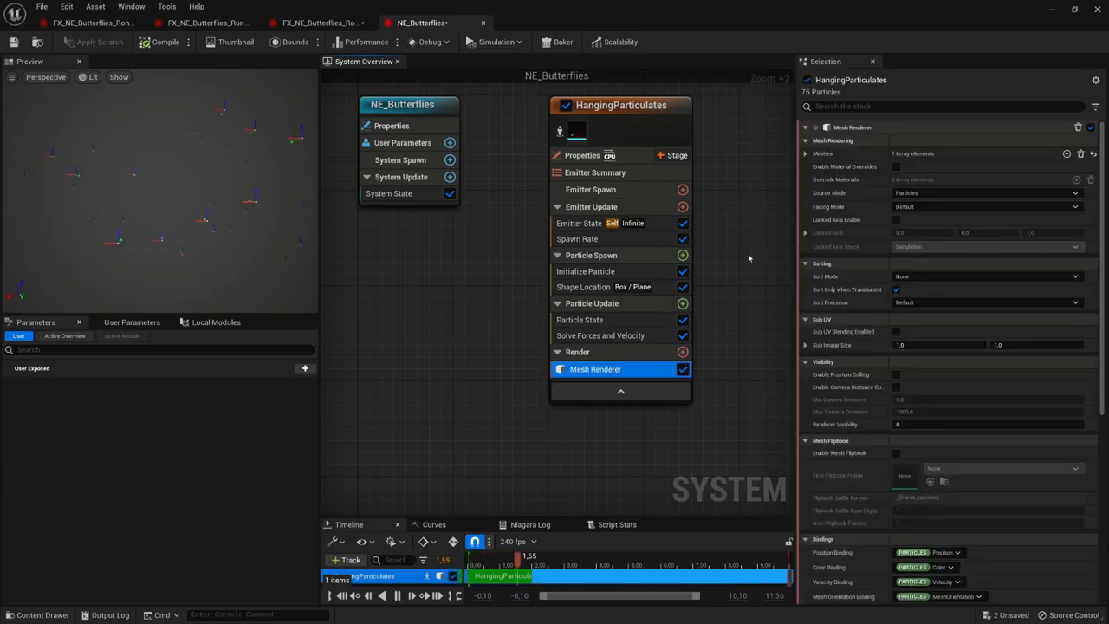
Step: Set the Mesh Renderer's mesh to FX_SM_ButterflyPlane
click(804, 154)
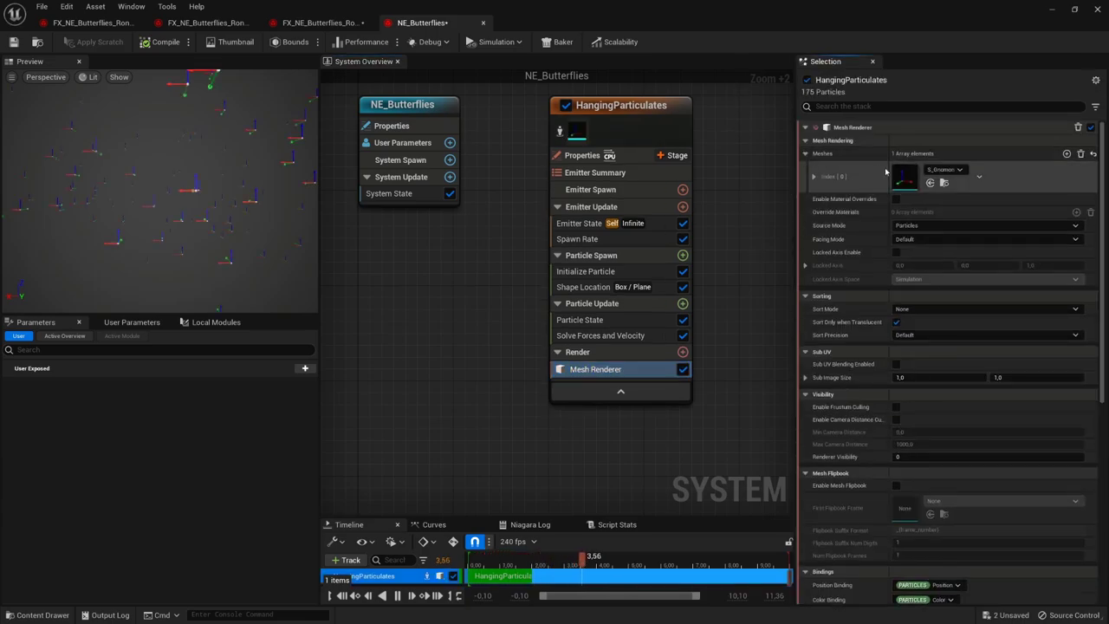
click(944, 170)
click(1014, 387)
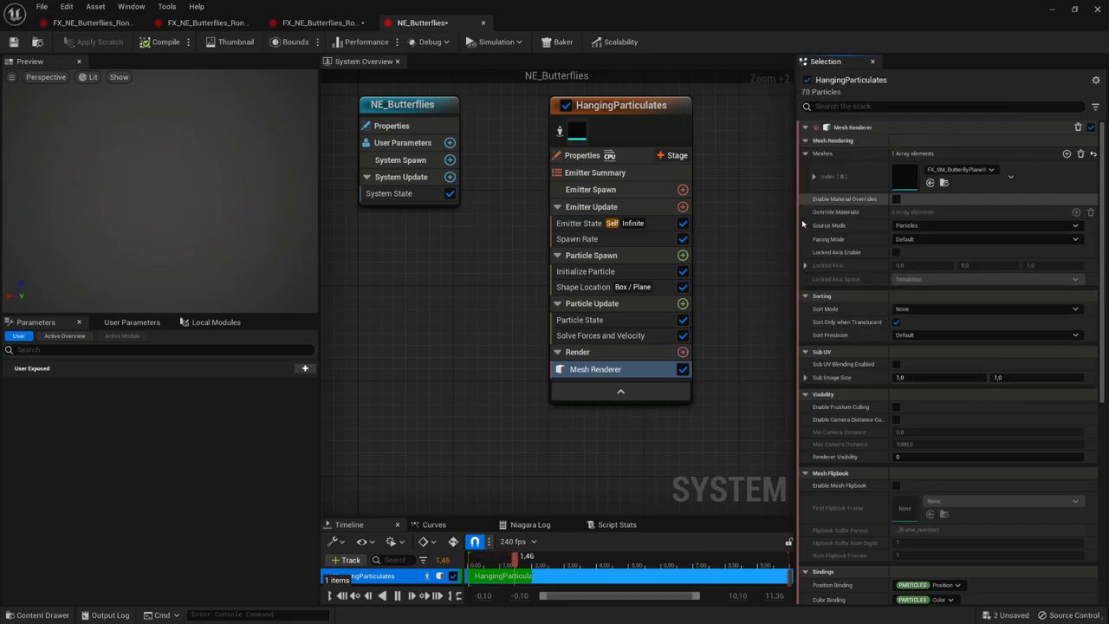
Step: Enable material overrides on the Mesh Renderer with FX_MA_Butterfly as explicit material, and set its Facing Mode to Velocity
click(897, 199)
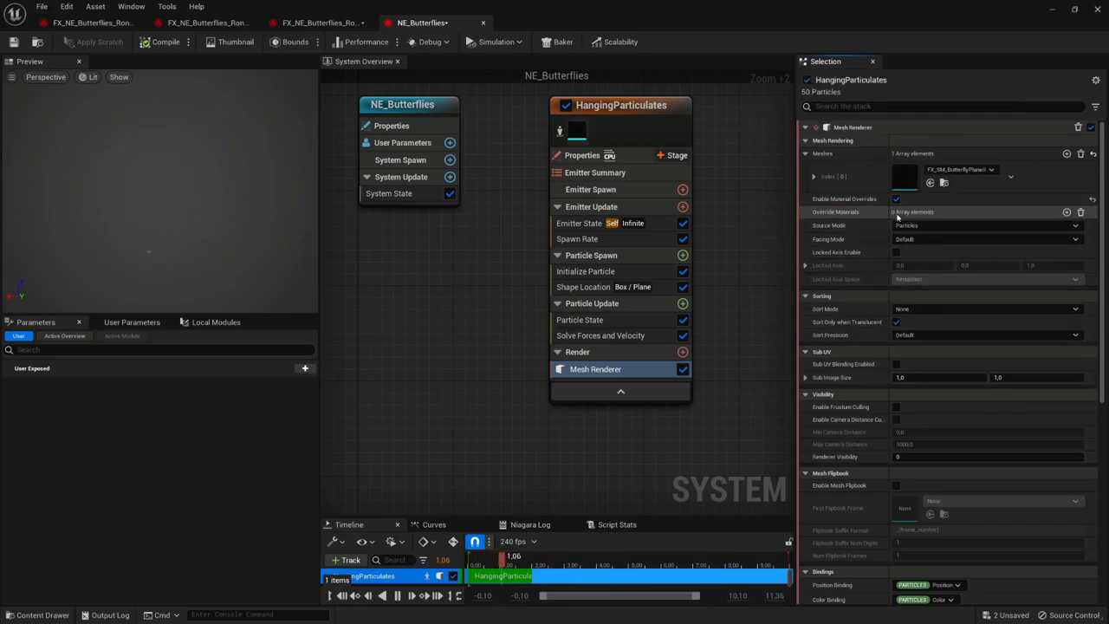
click(1066, 212)
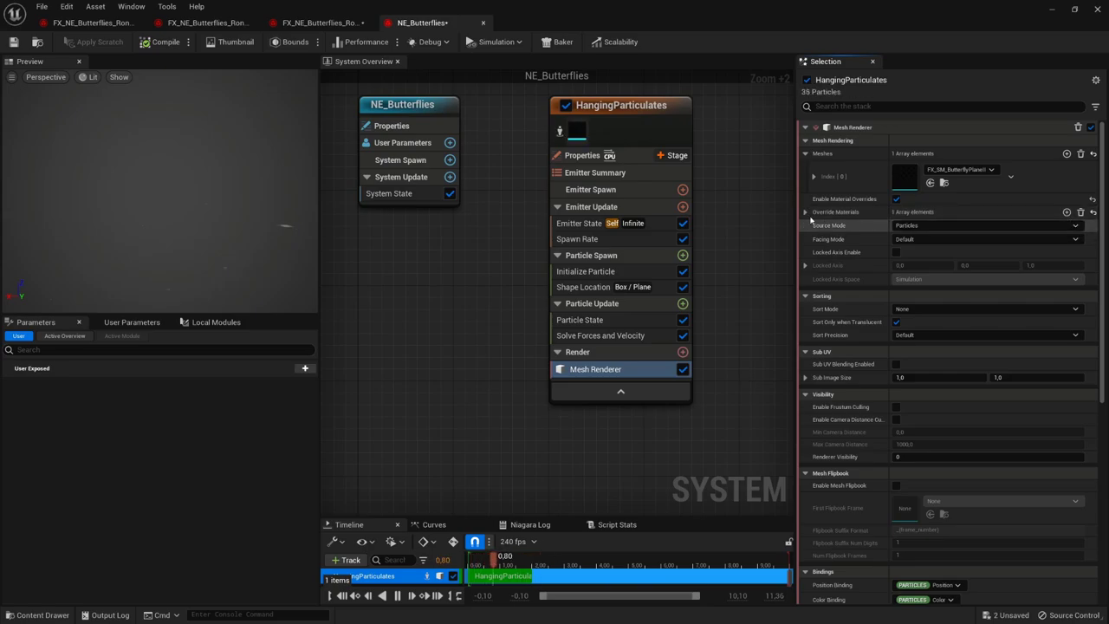
click(806, 215)
click(814, 227)
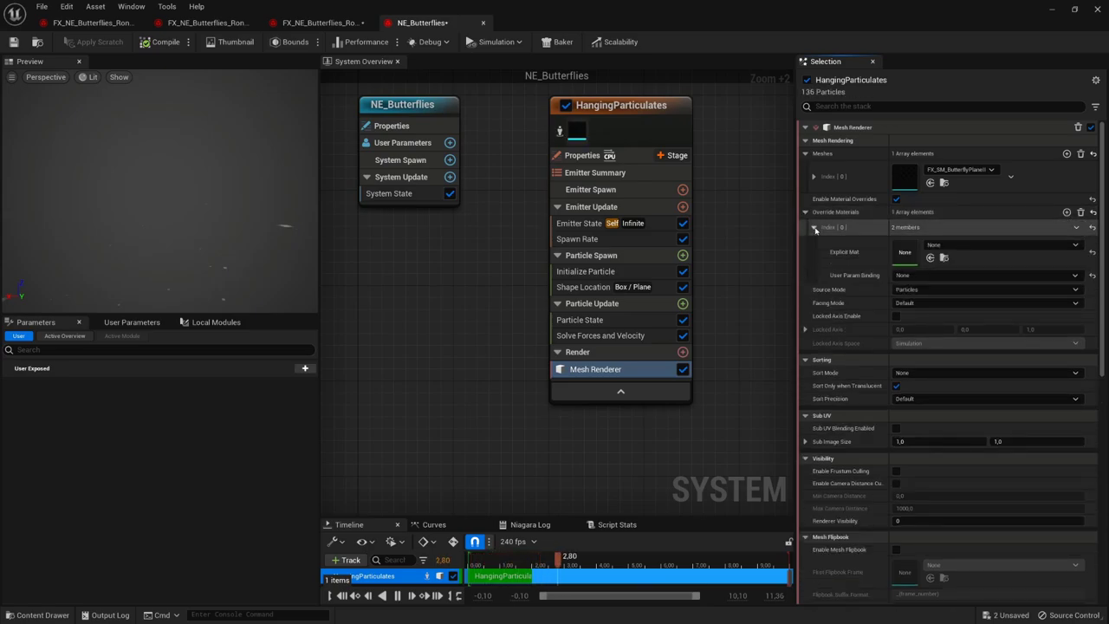
click(971, 247)
scroll(1005, 416, down, 5)
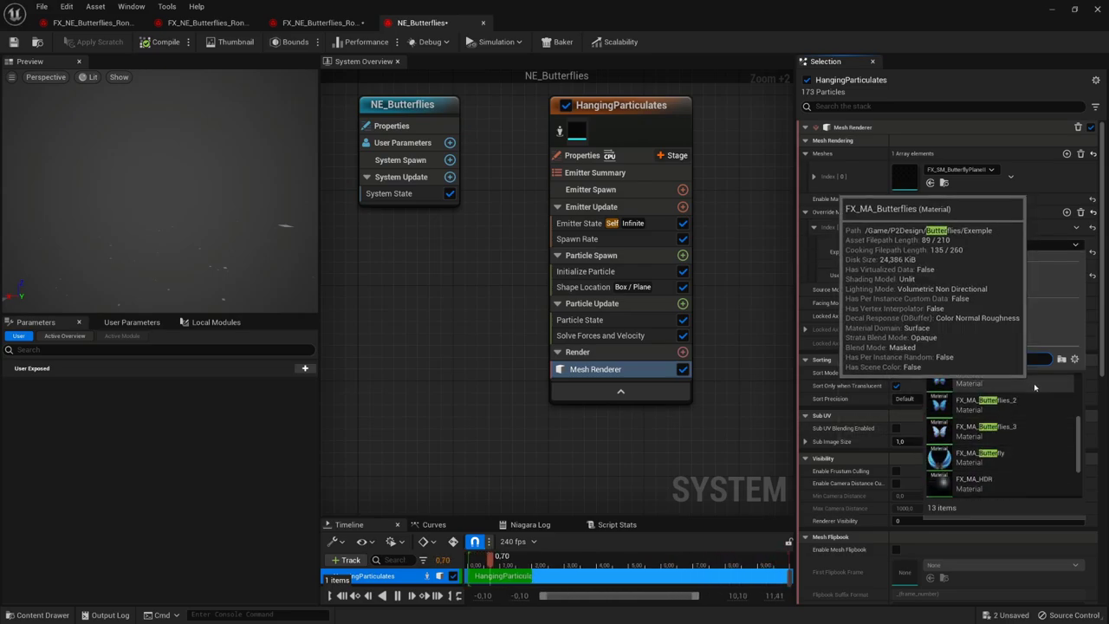
click(1034, 383)
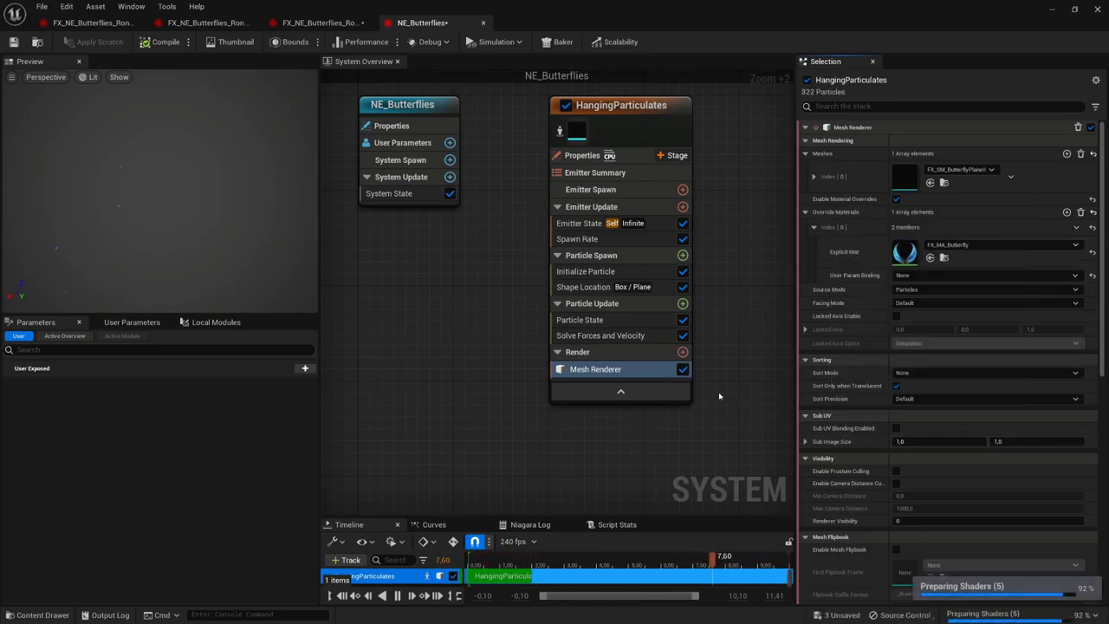
click(914, 302)
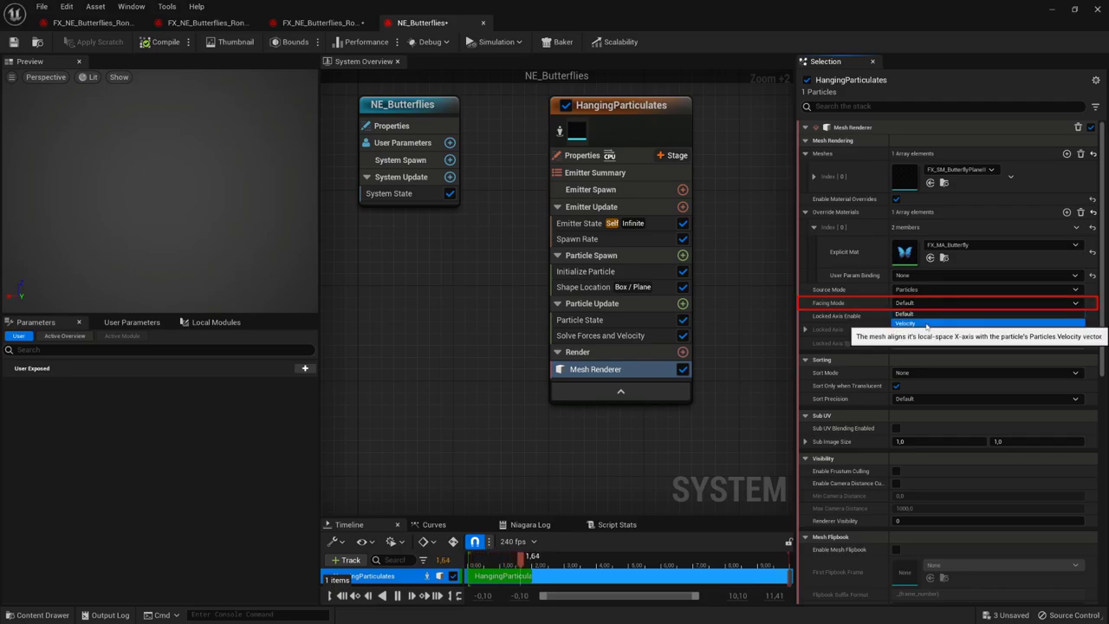
click(906, 323)
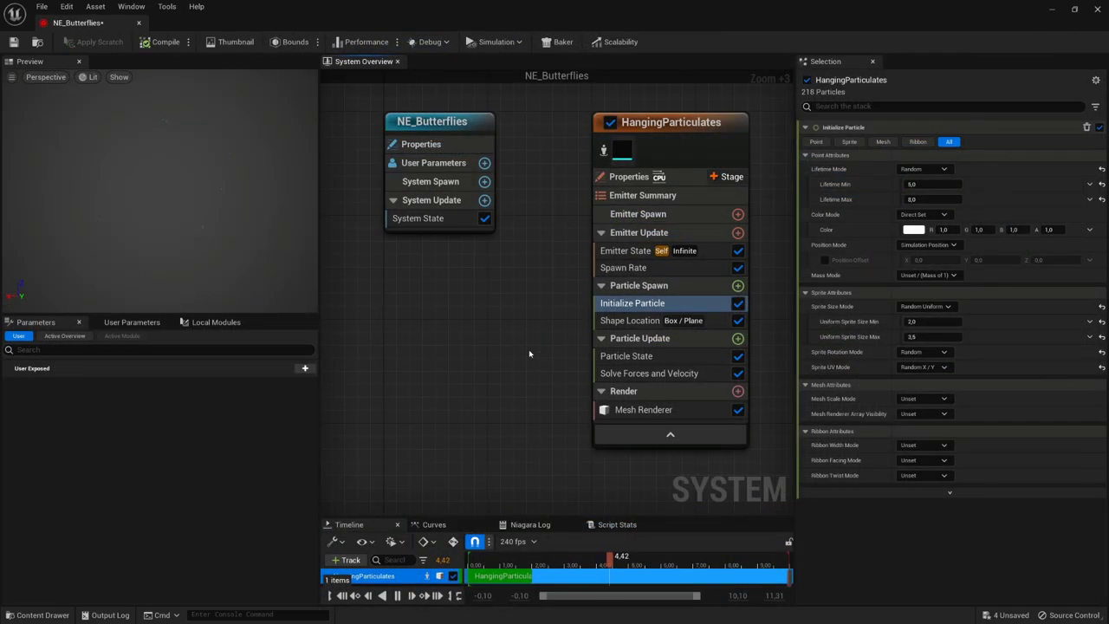
Step: Set the Color Mode of the Initialize Particle module to Random Range
click(910, 215)
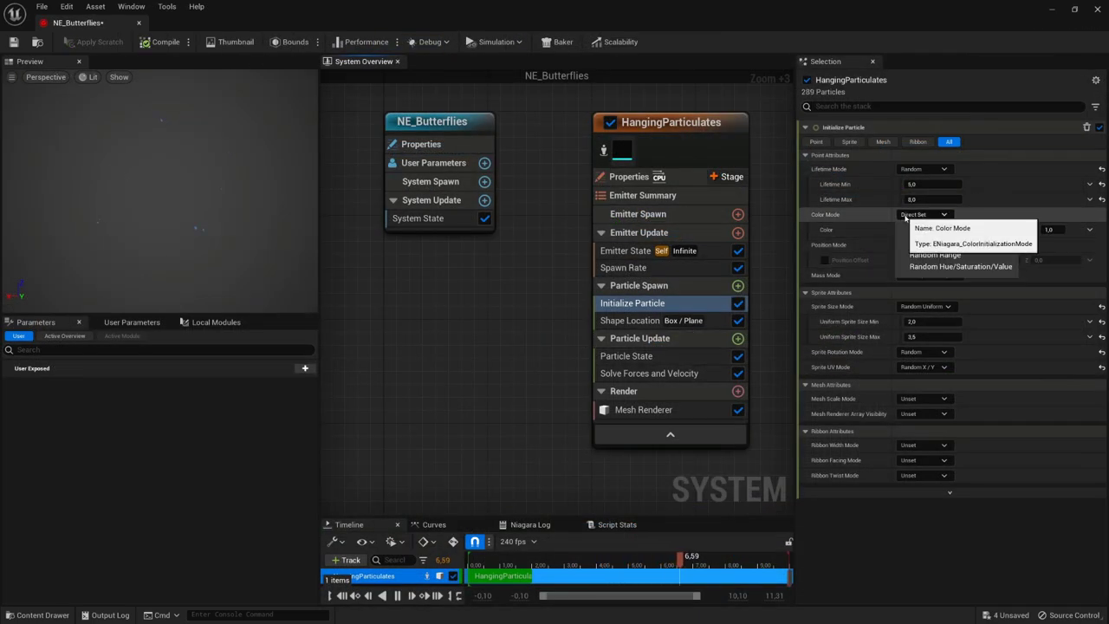
click(974, 254)
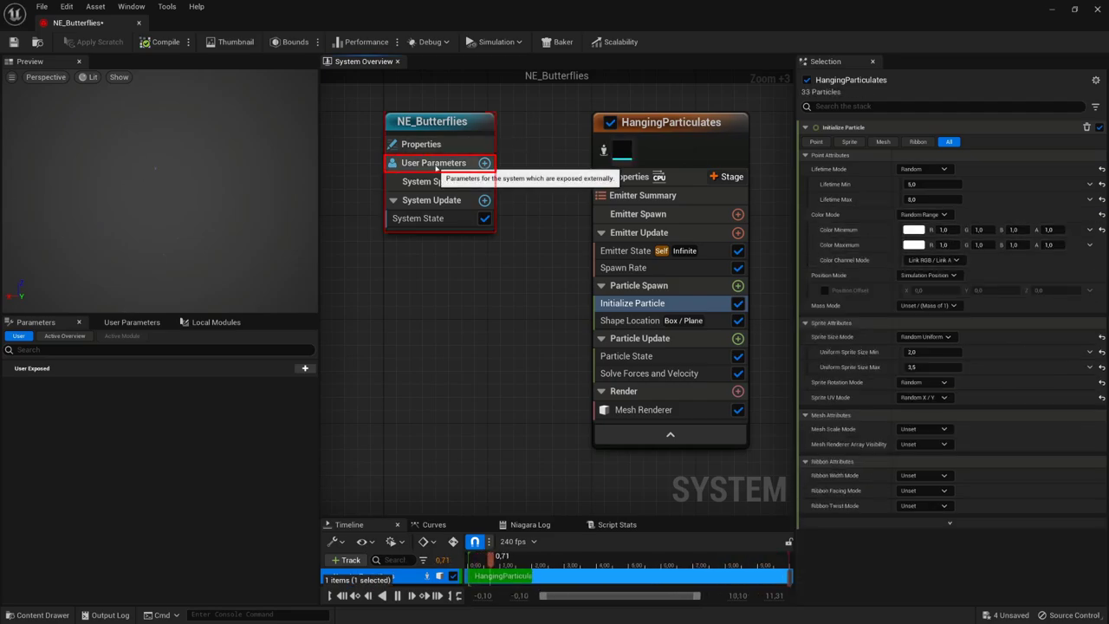
Step: Add a Linear Color user parameter named Color A to the NE_Butterflies system
click(436, 165)
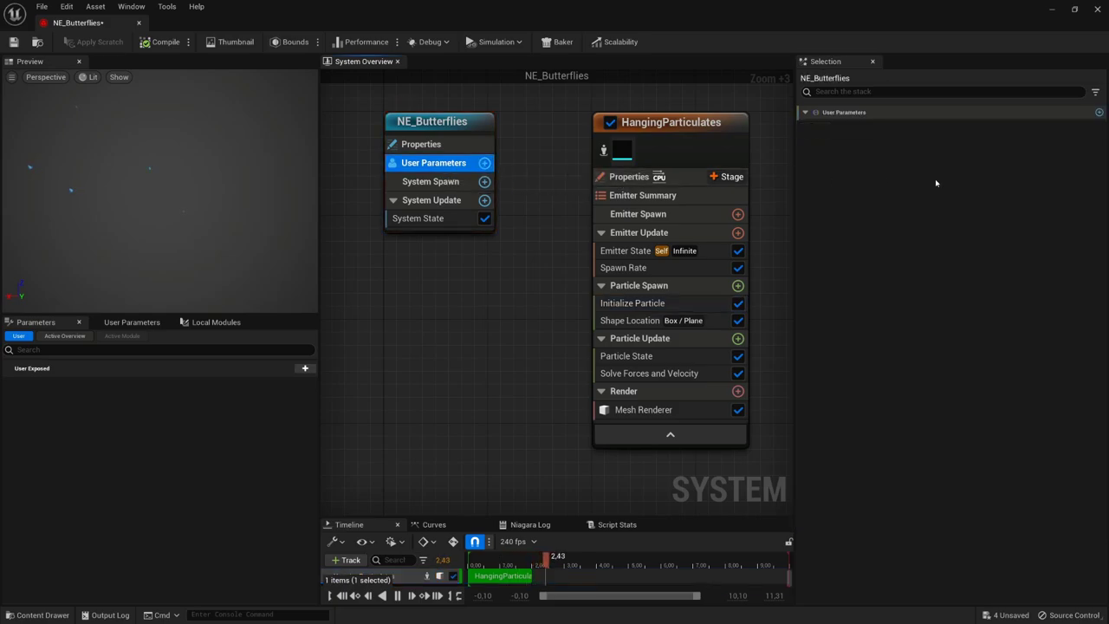
click(1099, 113)
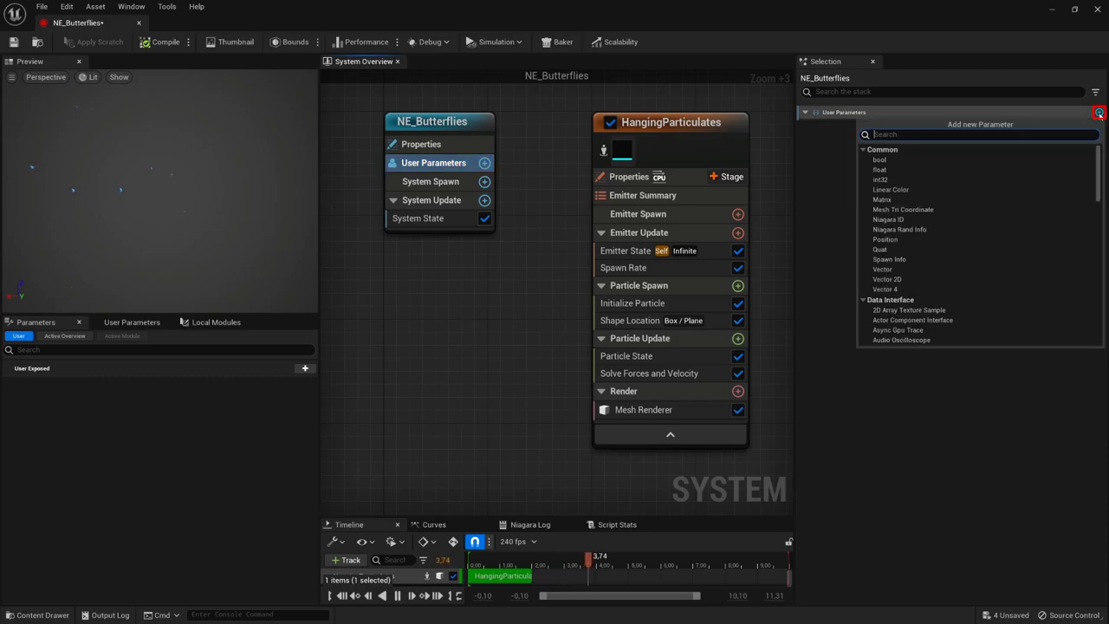
click(891, 189)
text(Co)
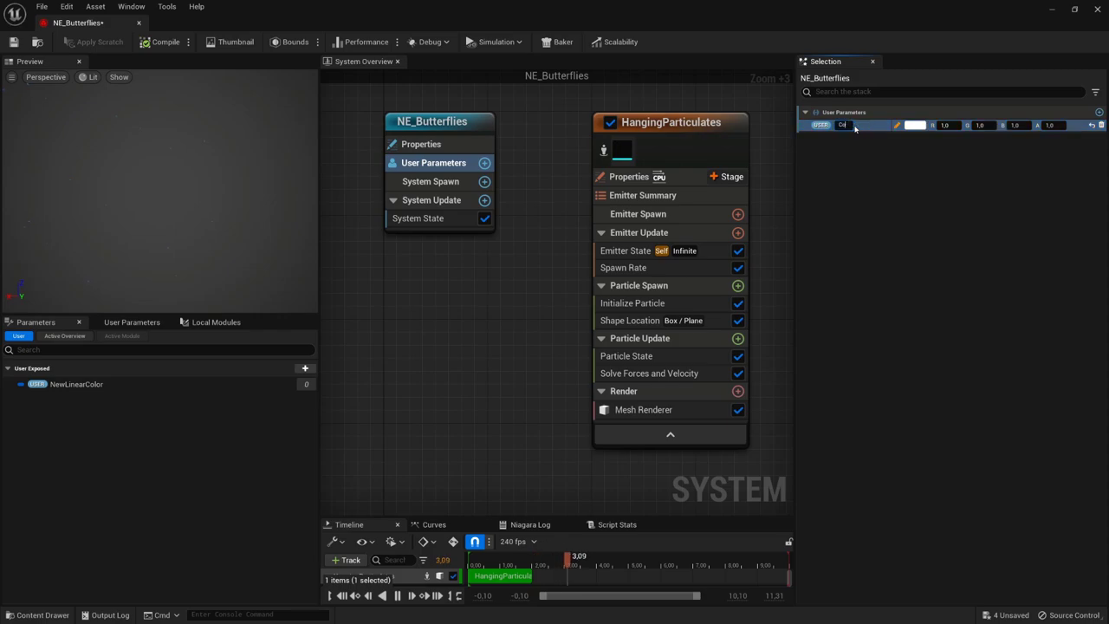
text(lor A)
key(Return)
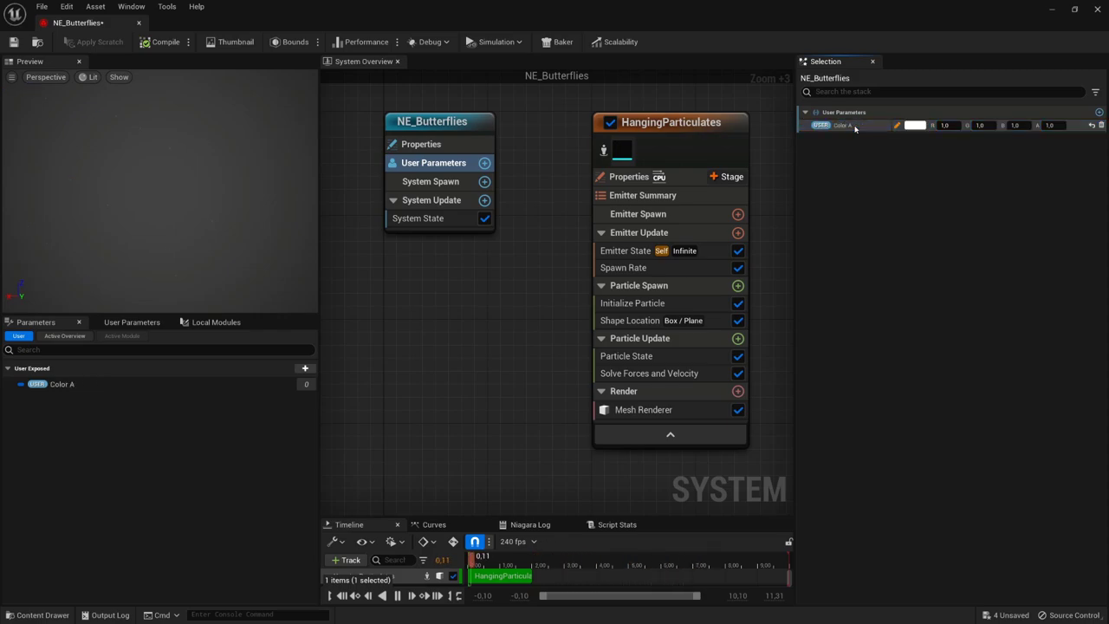
Step: Set the Color A parameter to a mint green of about R 0.129, G 1.0, B 0.523
click(915, 126)
click(713, 249)
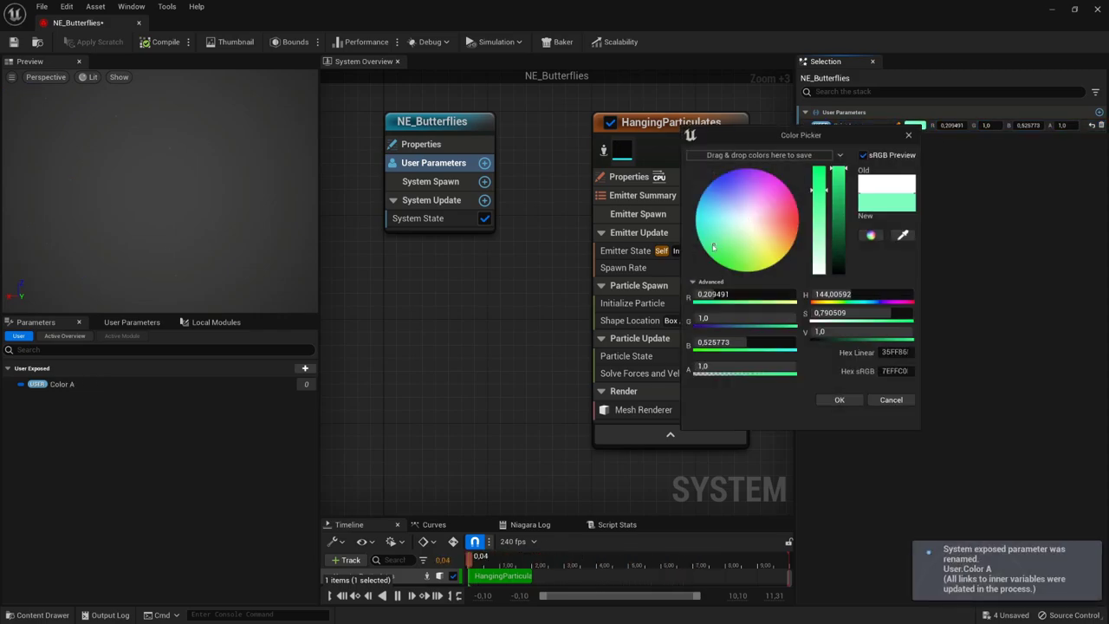
click(838, 400)
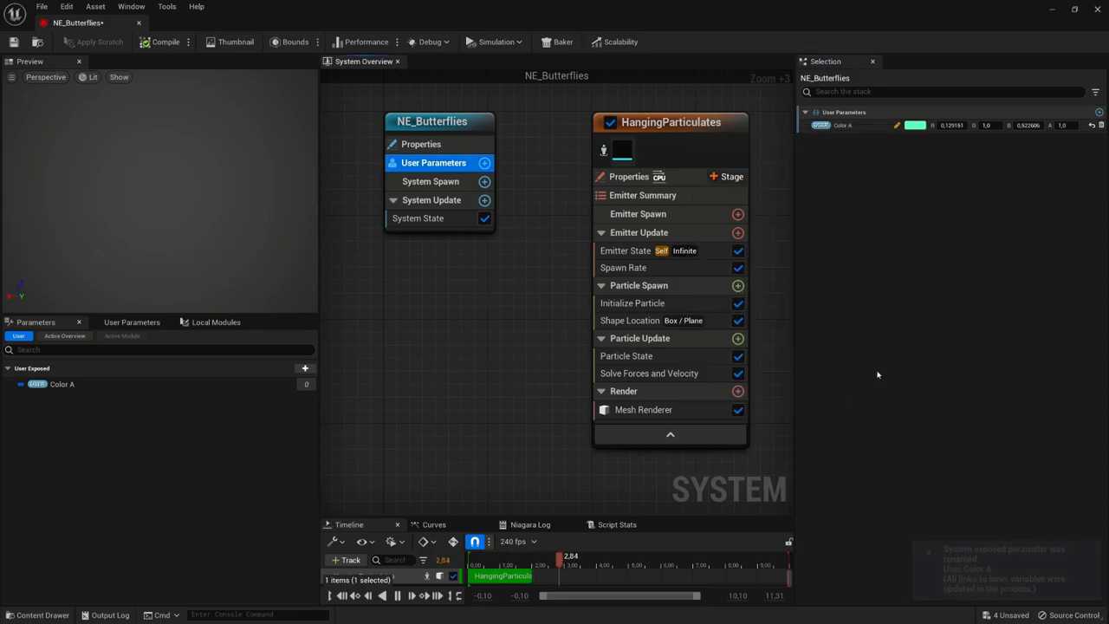
Step: Add a second Linear Color user parameter named Color B to the NE_Butterflies system
click(1099, 112)
click(924, 189)
click(845, 138)
text(Color B)
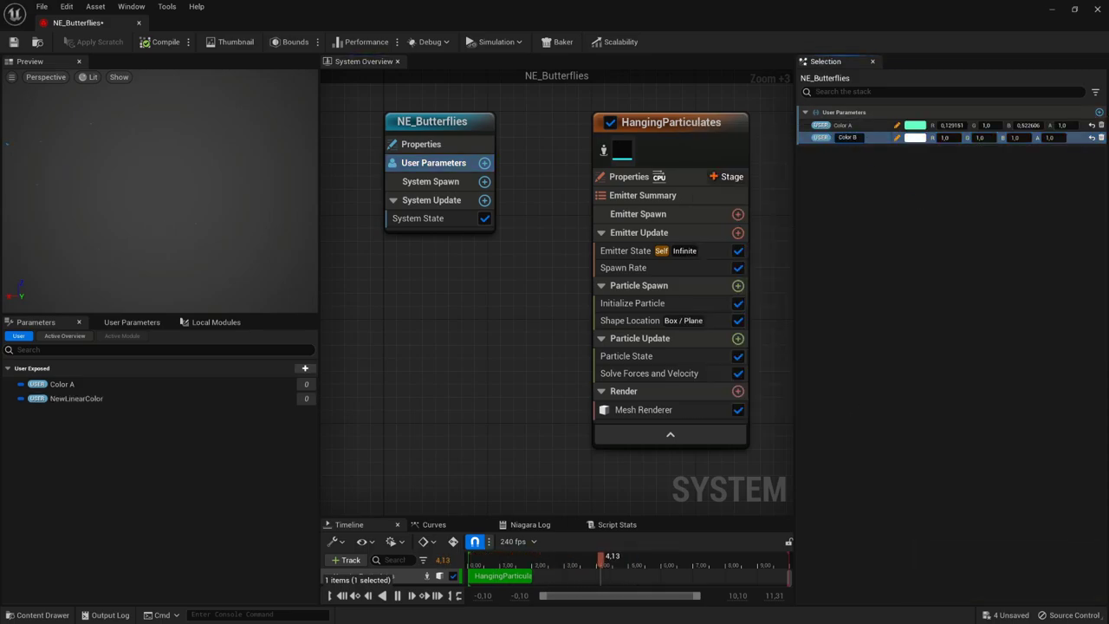
key(Return)
Step: Set the Color B parameter to a pink of about R 1.0, G 0.102, B 0.288
click(915, 137)
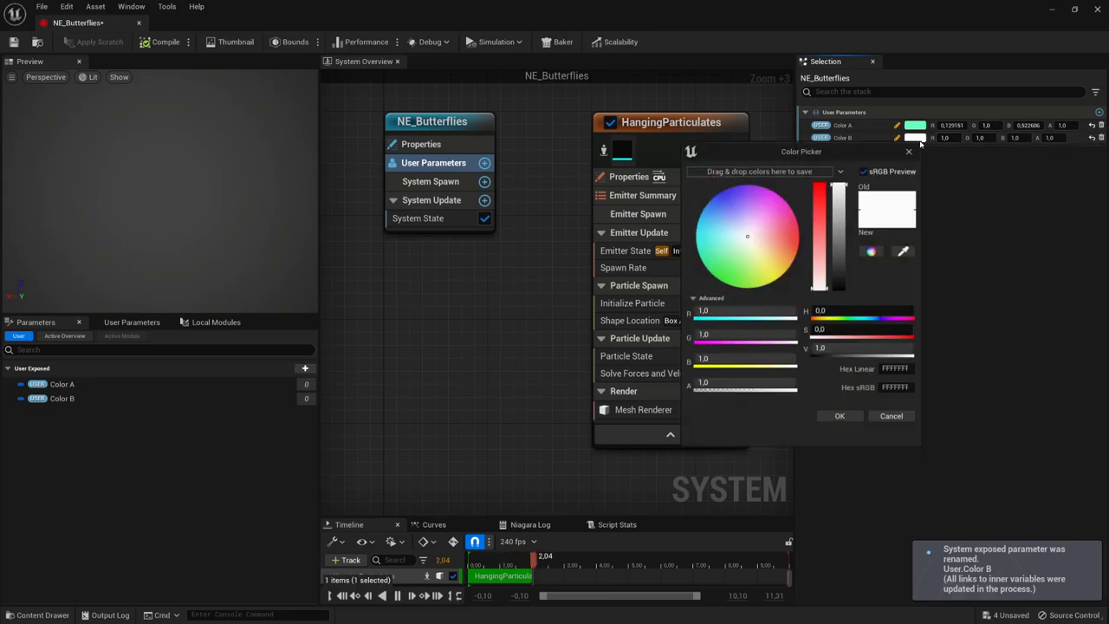
click(792, 226)
click(840, 417)
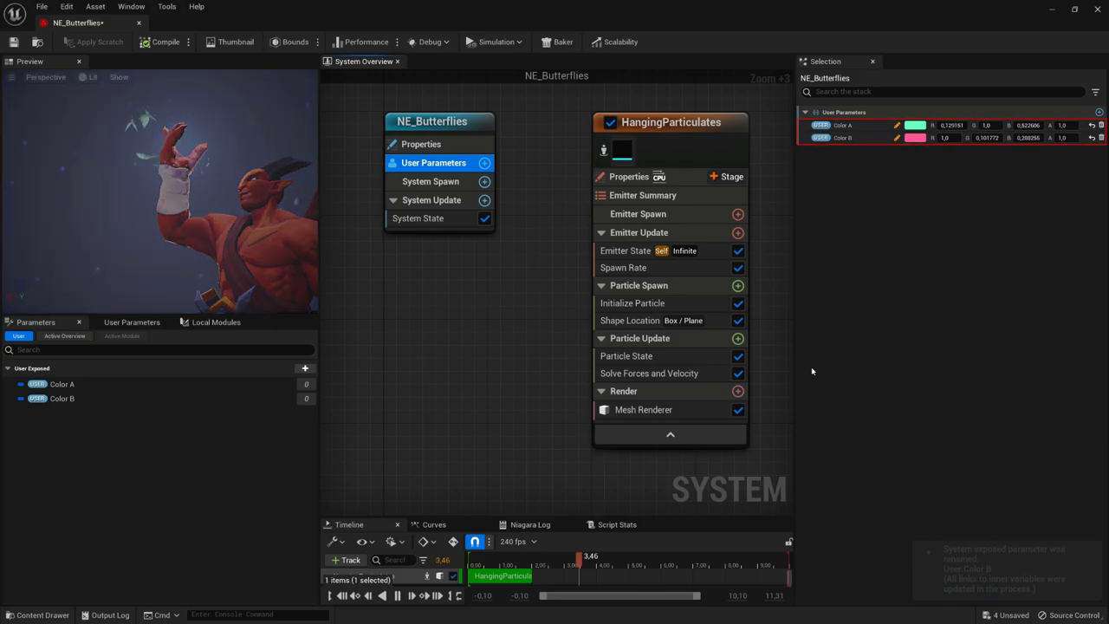
Step: In Initialize Particle, link Color Minimum to Color A and Color Maximum to Color B, and set Mesh Scale Mode to Random Uniform
click(693, 308)
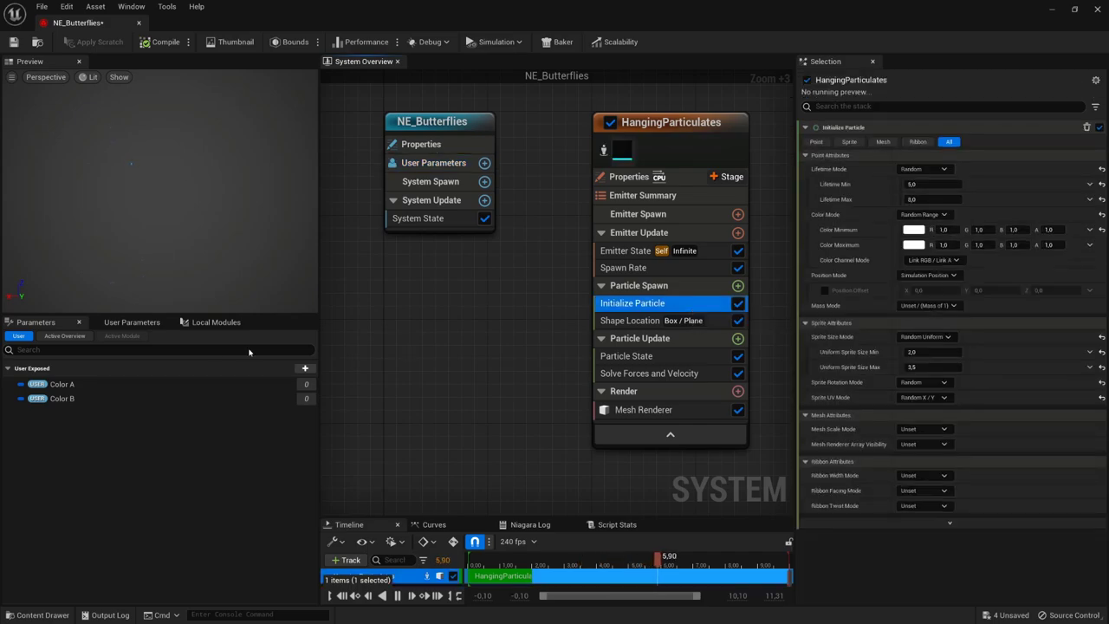
drag(55, 387, 935, 248)
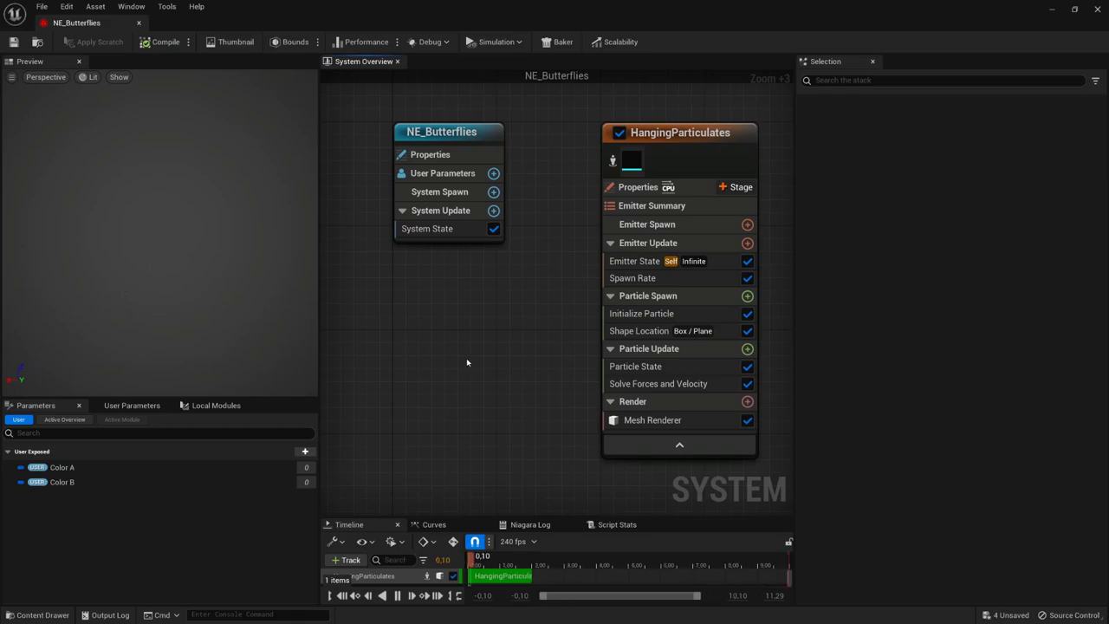
click(645, 315)
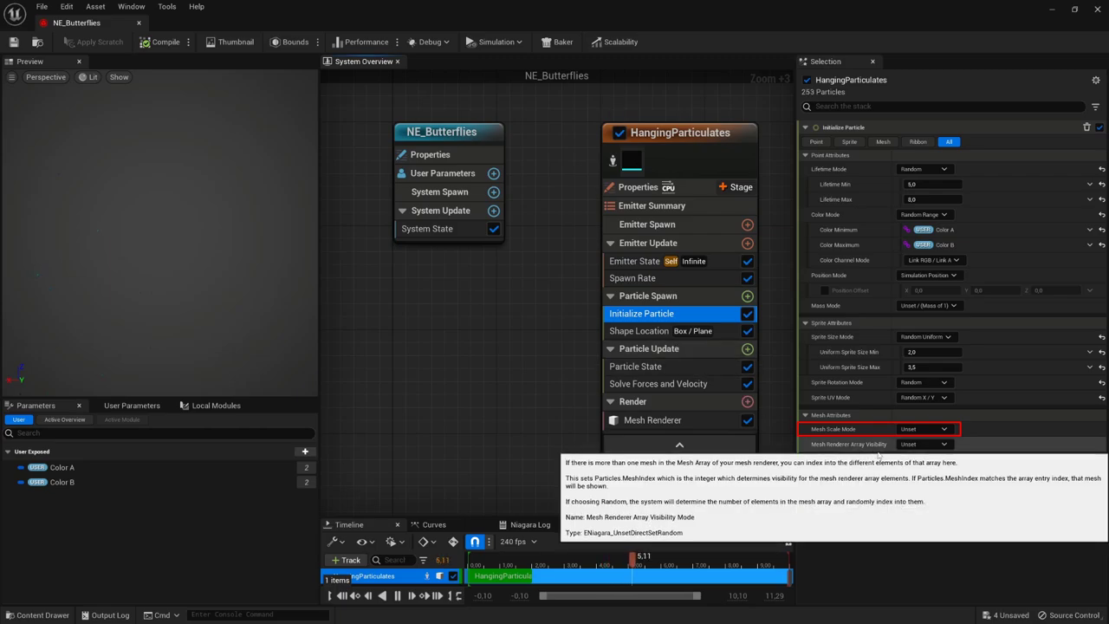
click(943, 429)
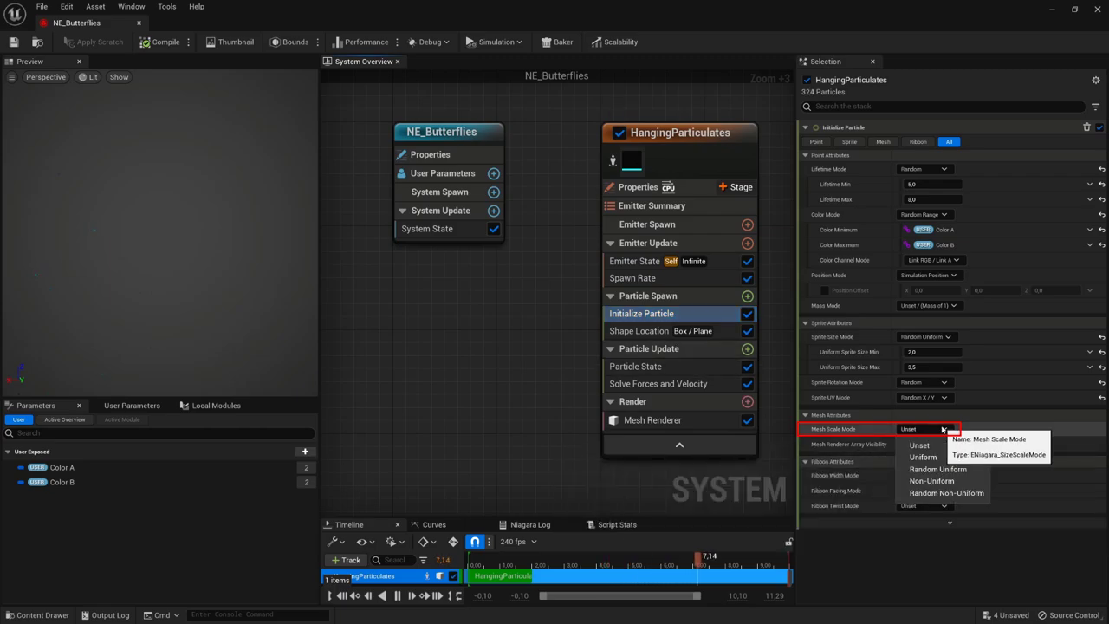
click(937, 469)
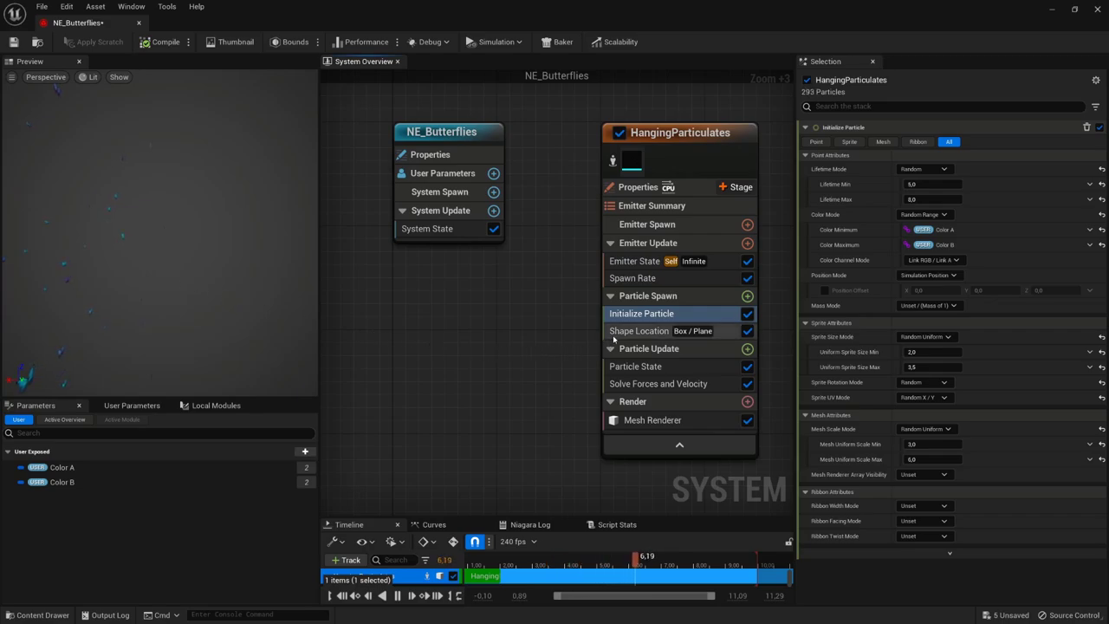
Step: Set the Shape Primitive of the Shape Location module to Sphere
click(719, 331)
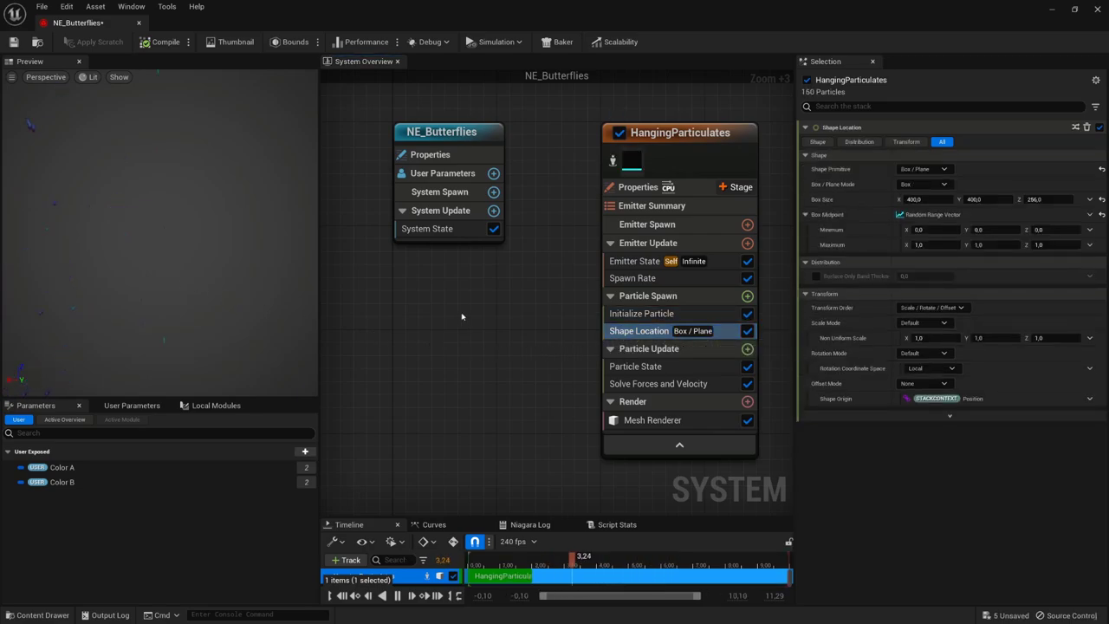
click(924, 169)
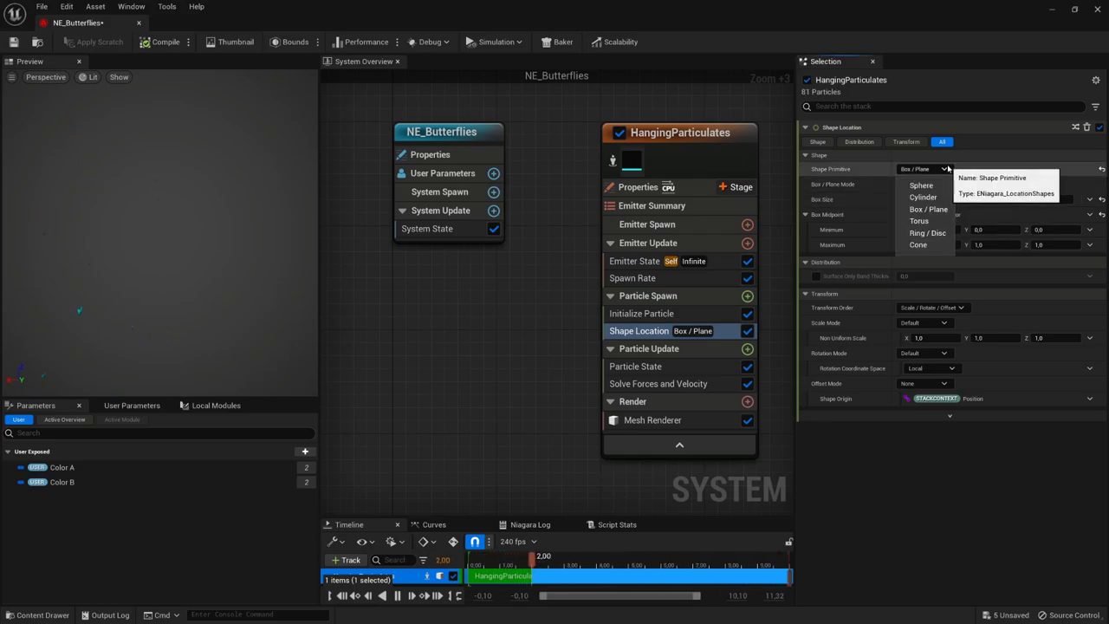
click(921, 185)
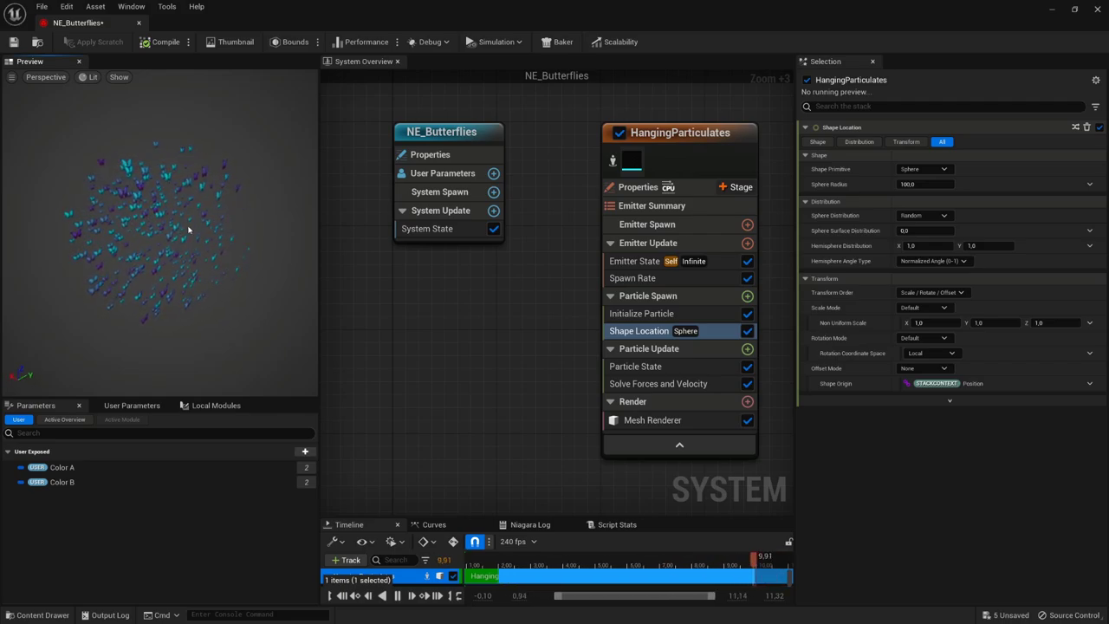
Step: Set the emitter's Spawn Rate to 3
click(673, 280)
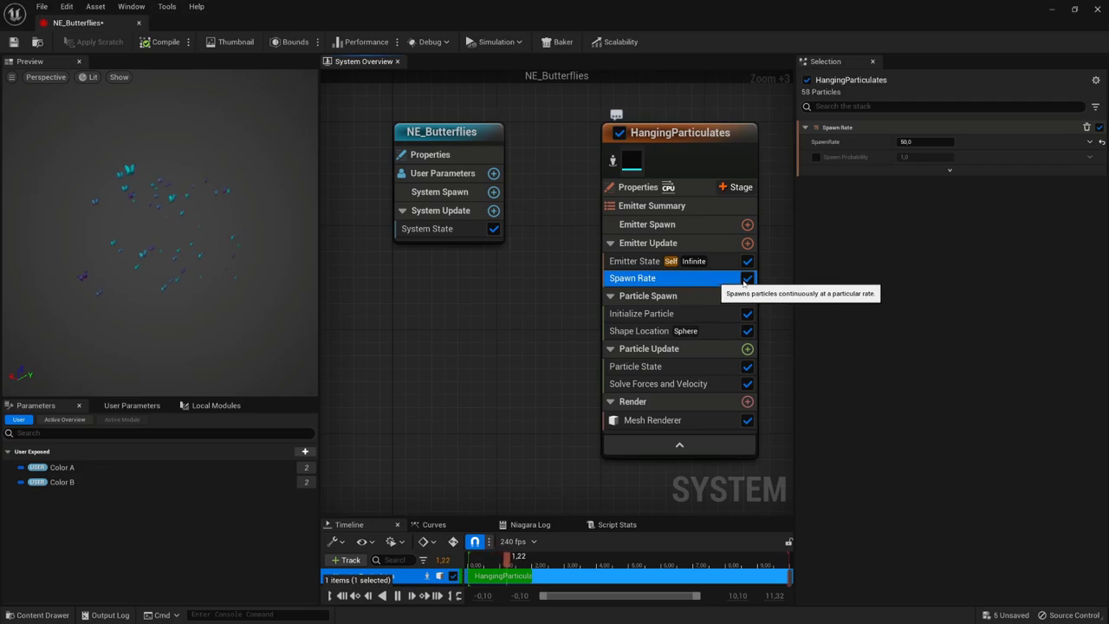
click(919, 142)
text(3)
key(Return)
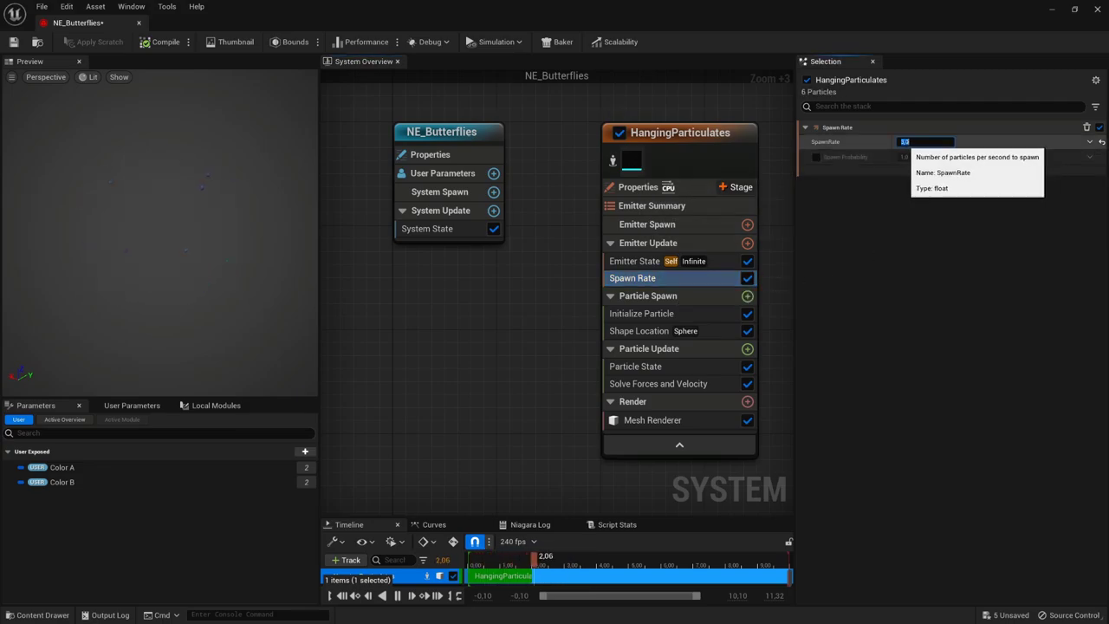
Step: Add a Scale Mesh Size module to the Particle Update stage of the HangingParticulates emitter
click(483, 304)
scroll(512, 384, up, 1)
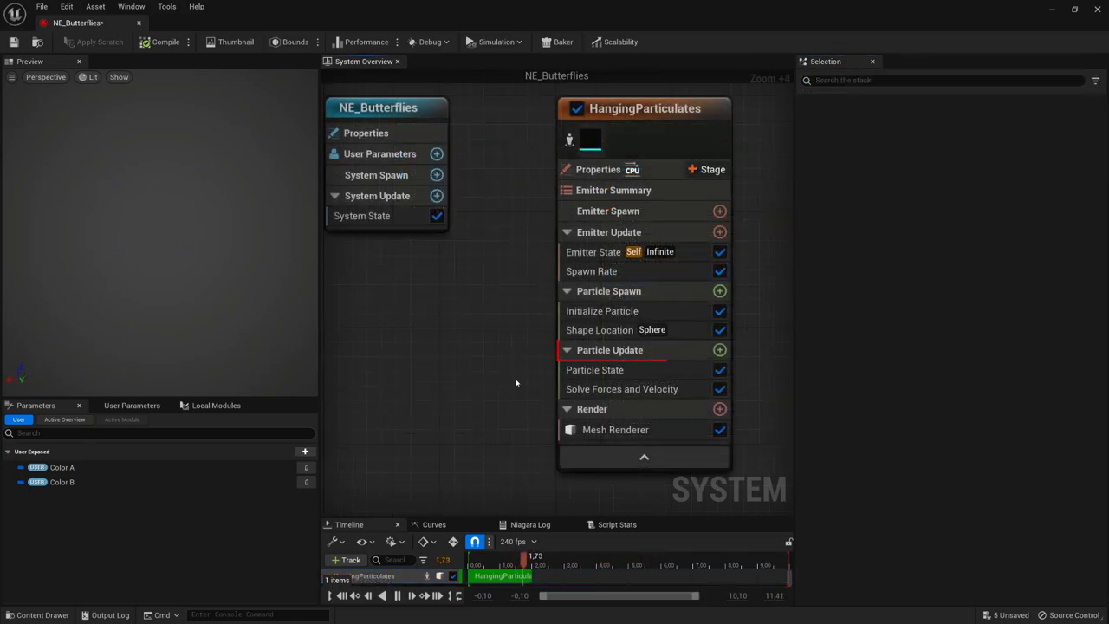
click(719, 349)
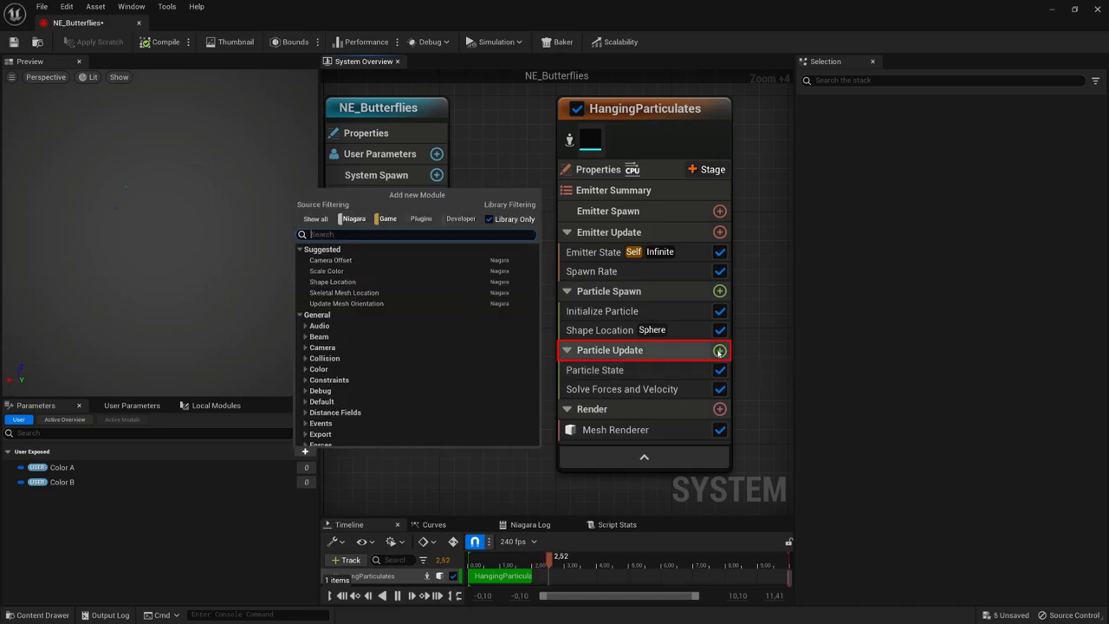
text(scale)
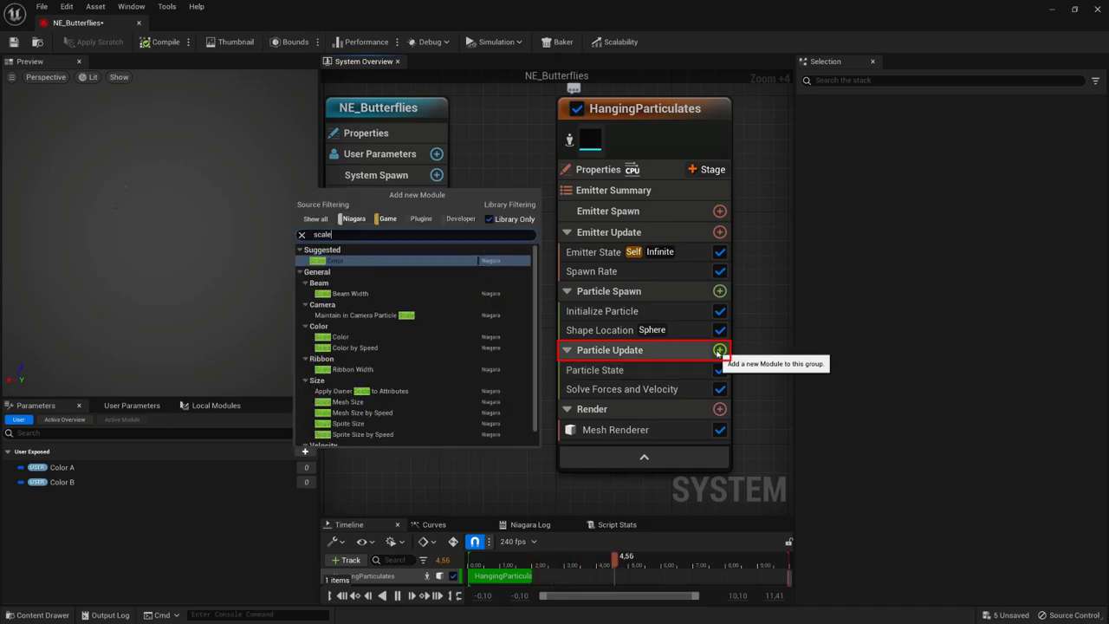
text( mesh)
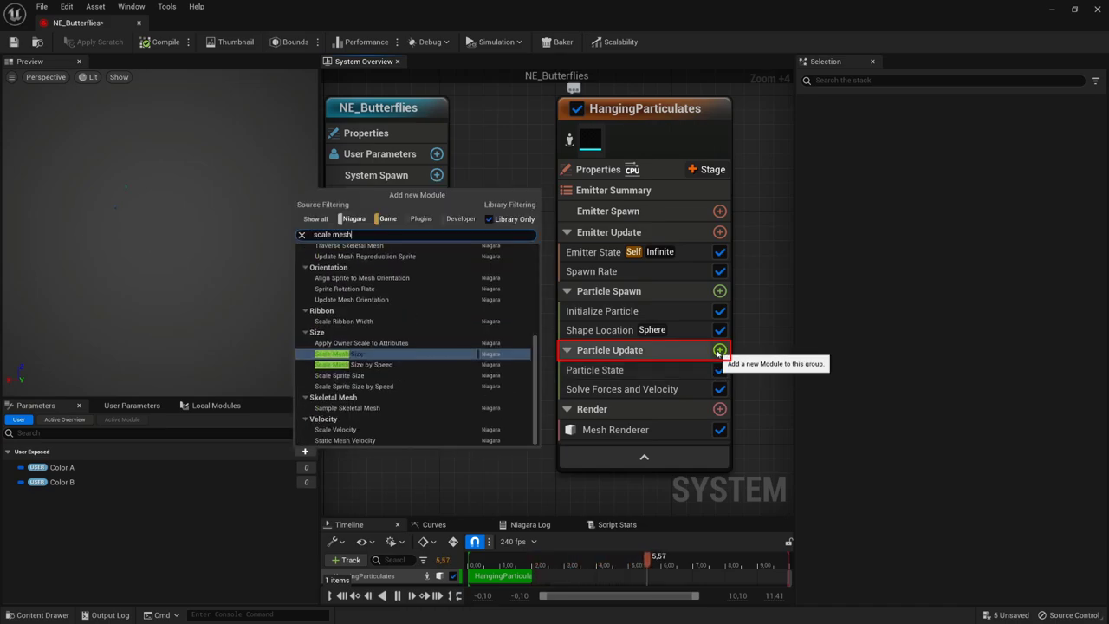
click(358, 355)
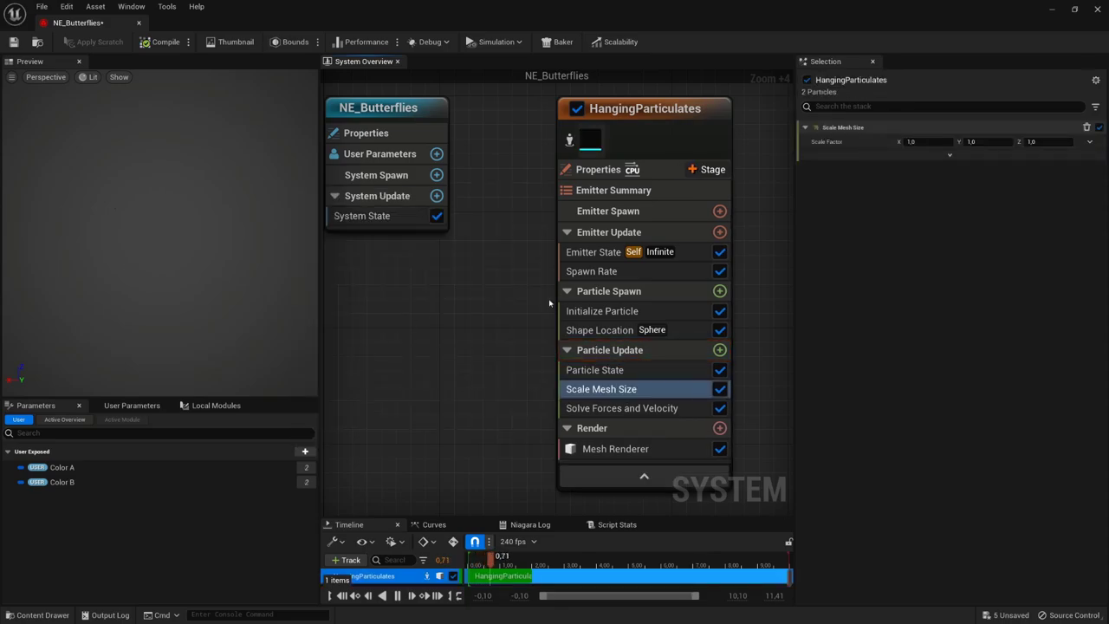
Step: Drive the Scale Factor with Vector from Curve and add keys near the start and end of its Z curve
click(1089, 141)
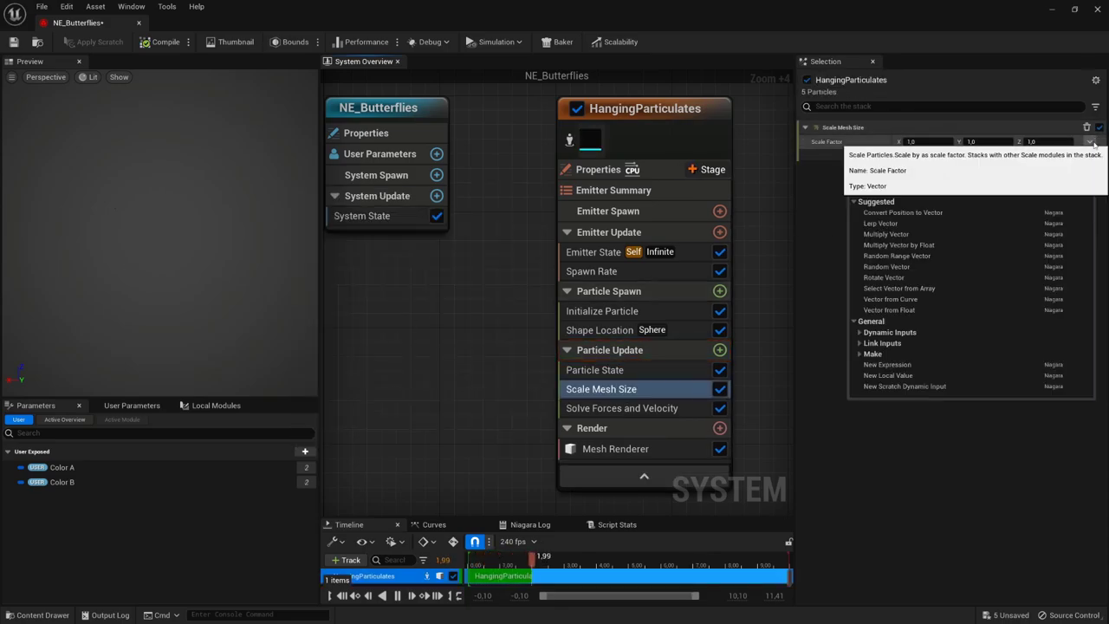
click(970, 301)
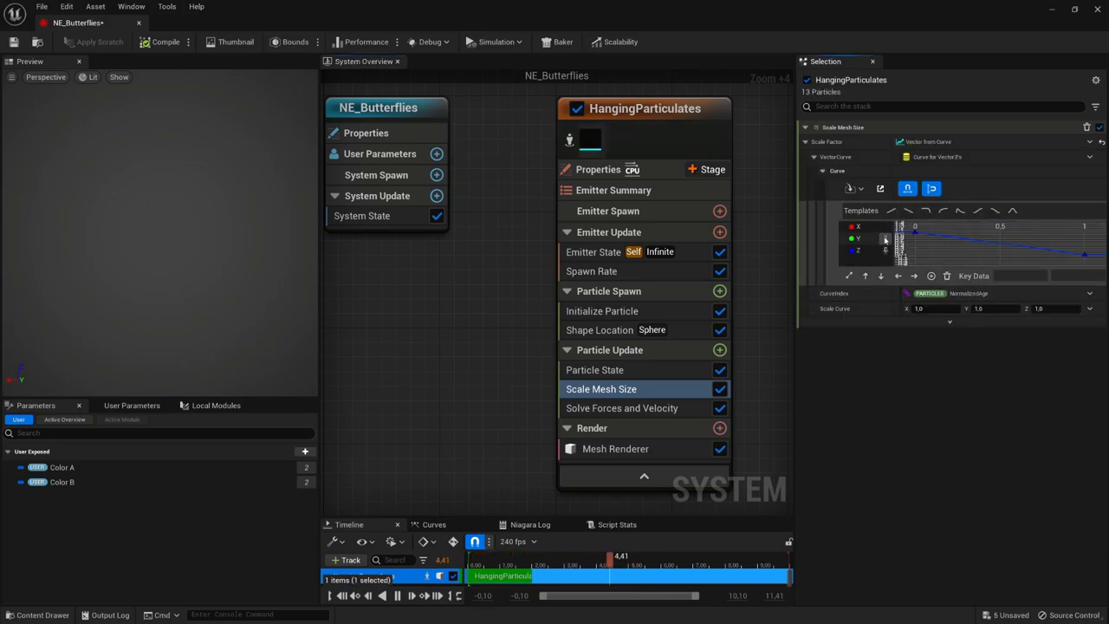
right_click(1067, 258)
click(1080, 267)
right_click(931, 260)
click(945, 269)
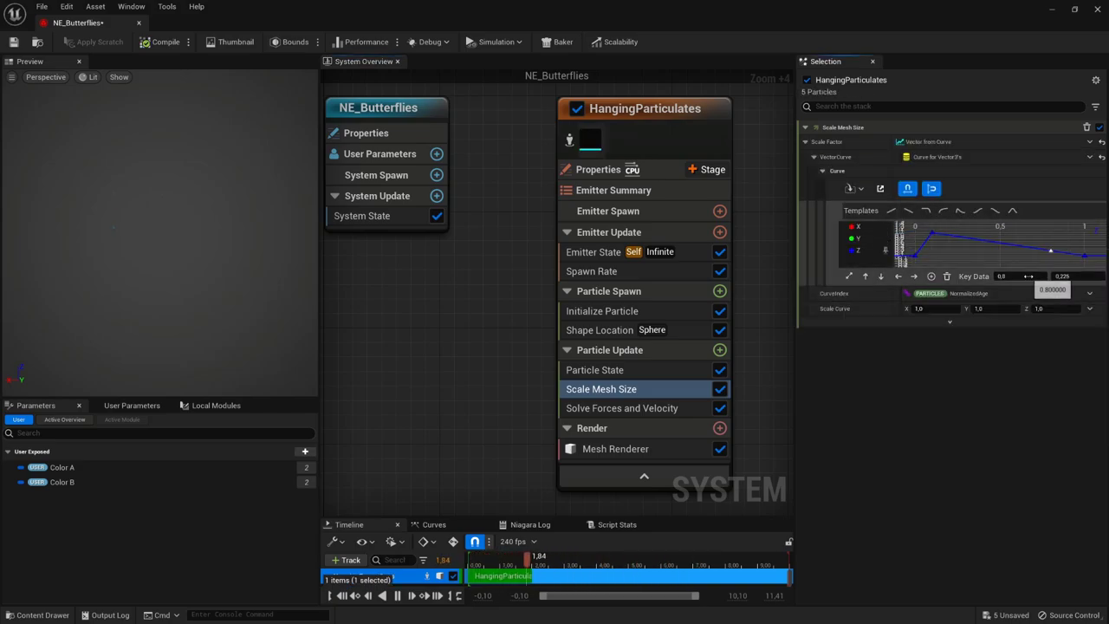
Step: Shape the Y and X scale curves to rise from the start until 0.1, stay level until 0.9 and fall at the end
click(887, 252)
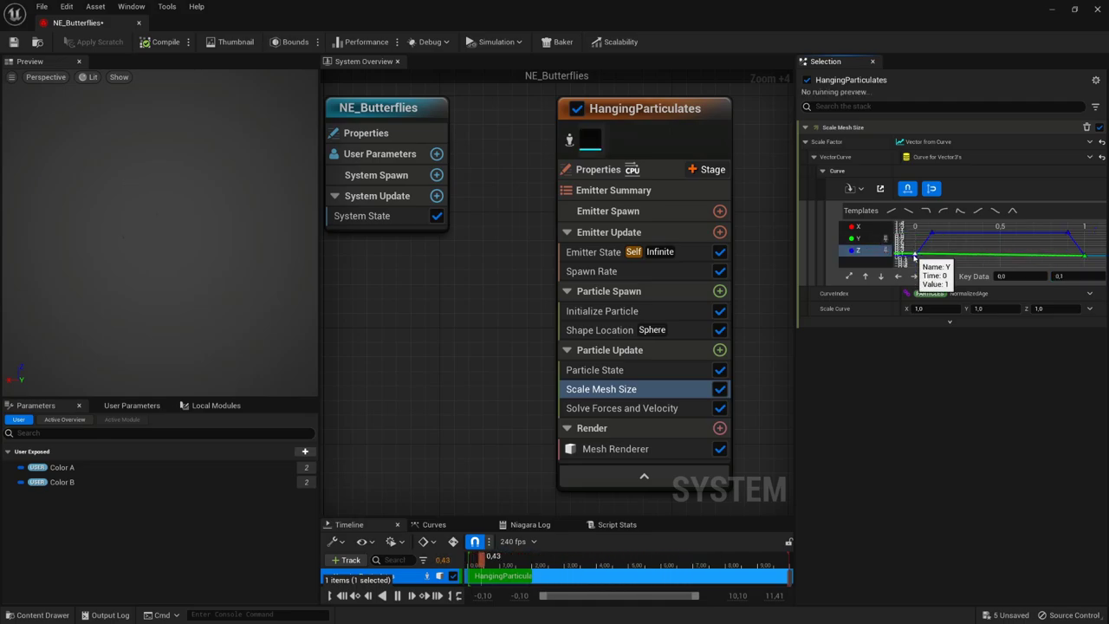
right_click(888, 247)
right_click(1082, 276)
key(Escape)
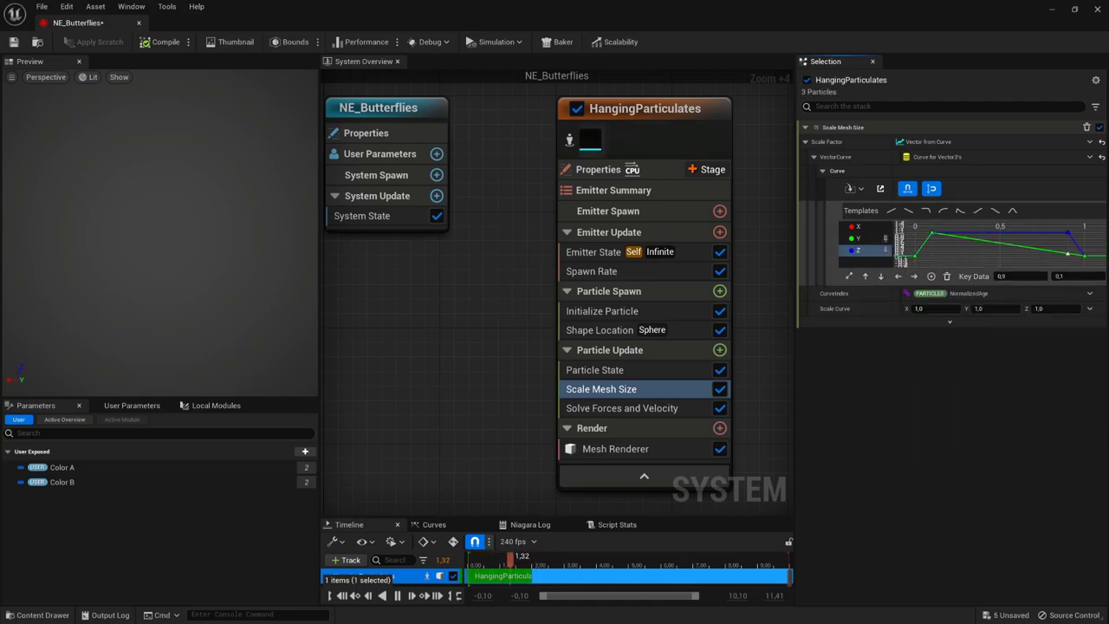
right_click(919, 260)
click(936, 274)
right_click(1058, 256)
click(975, 258)
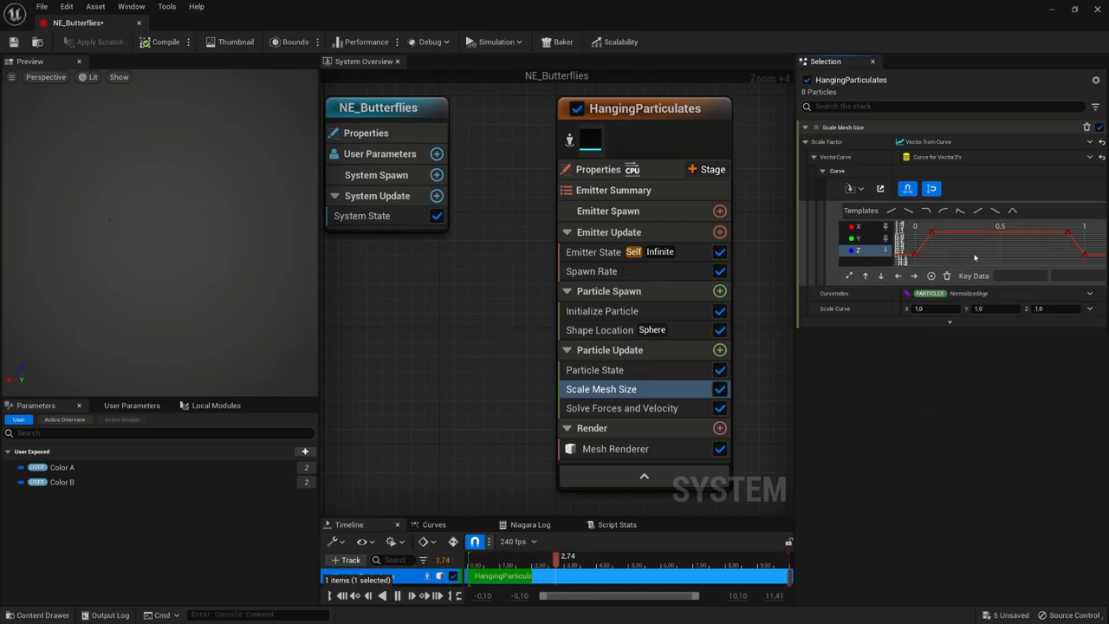
Step: Add a Dynamic Material Parameters module to the Particle Update stage
click(719, 350)
text(dyna)
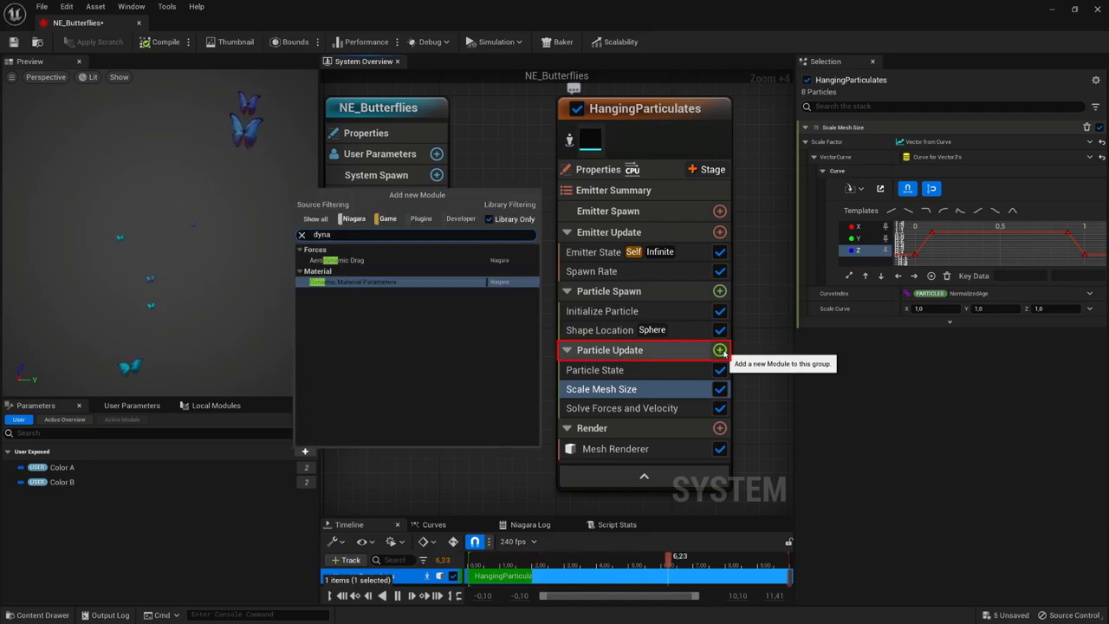
click(351, 283)
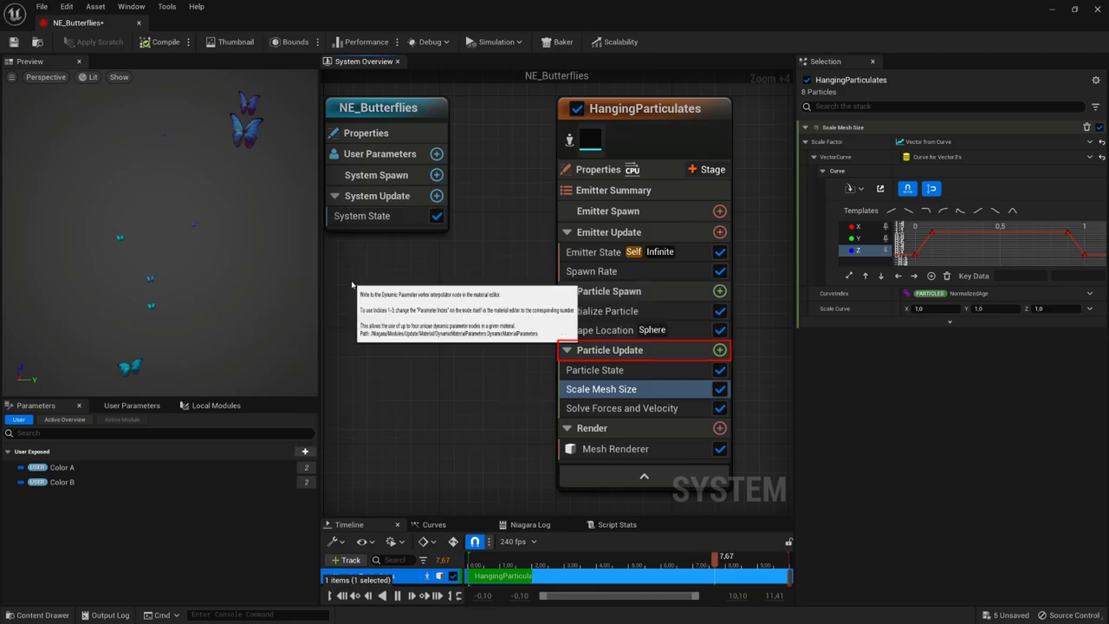
Step: Assign Random Range Float to all four wing and position parameters of Dynamic Parameter Index 0
click(1089, 184)
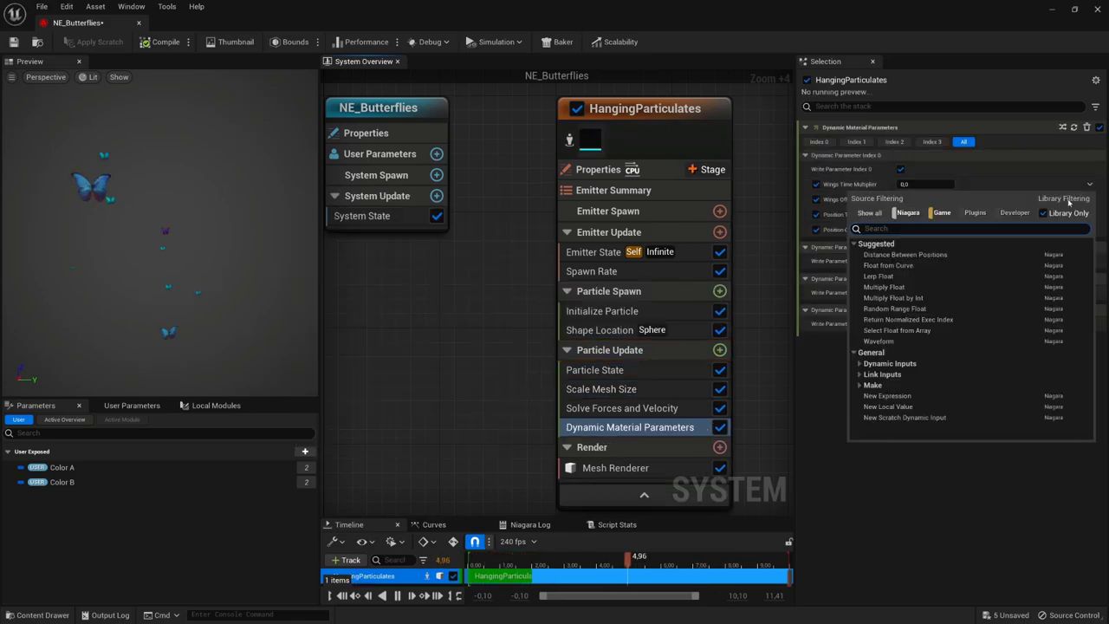
click(875, 257)
click(1089, 245)
click(875, 318)
click(1089, 305)
click(875, 379)
click(1089, 366)
click(875, 440)
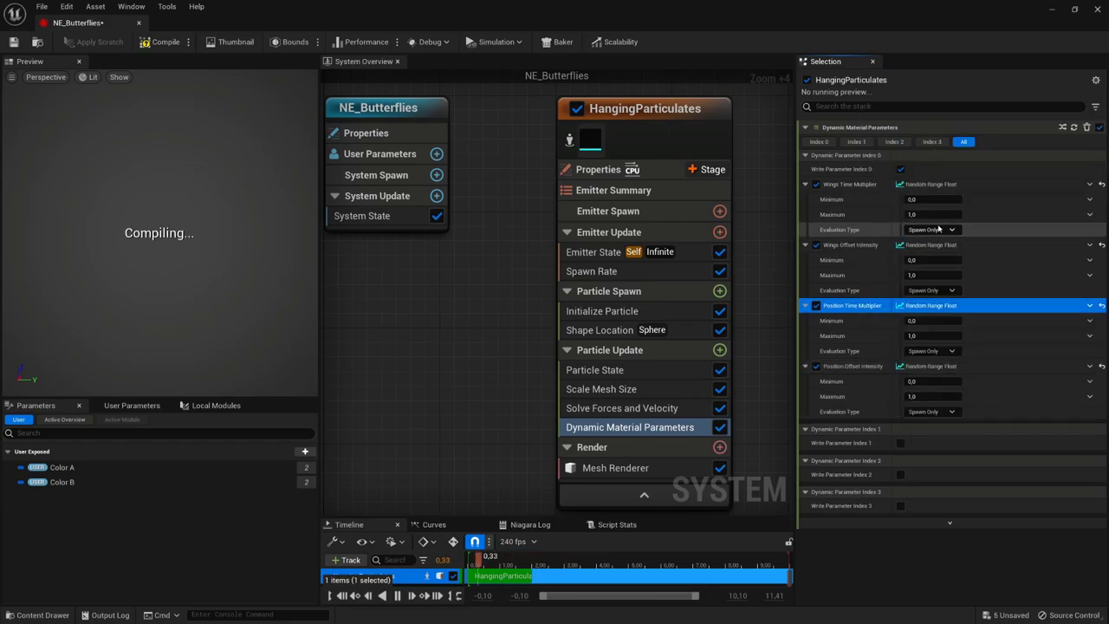
Step: Set the Wings Time Multiplier range to 3–5 and the Wings Offset Intensity range to 6–9
click(931, 199)
text(3)
key(Tab)
text(5)
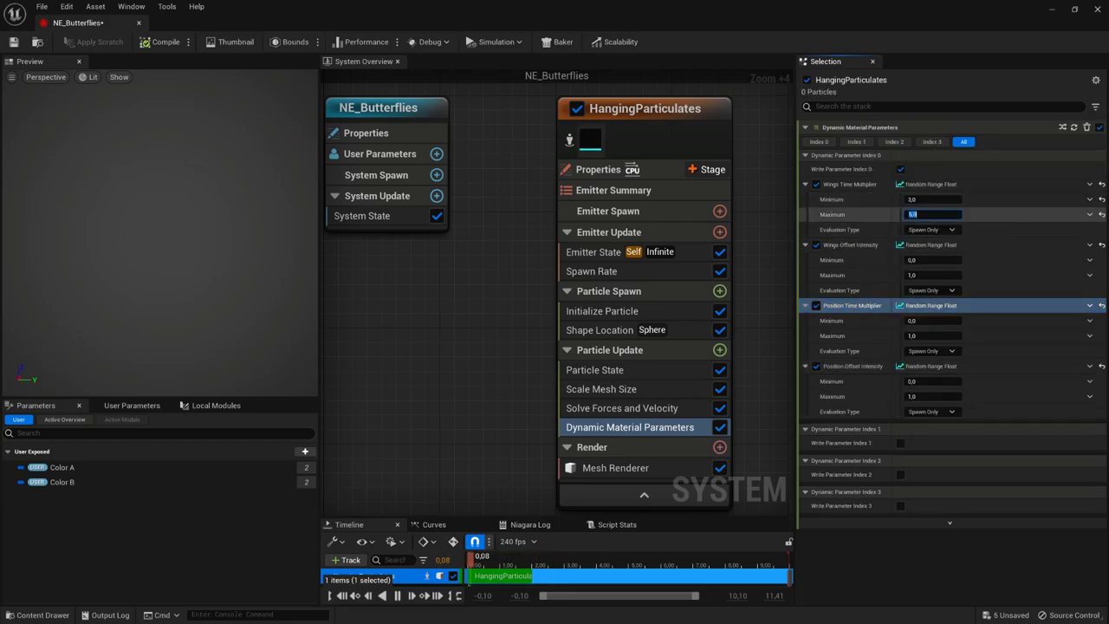
key(Tab)
text(6)
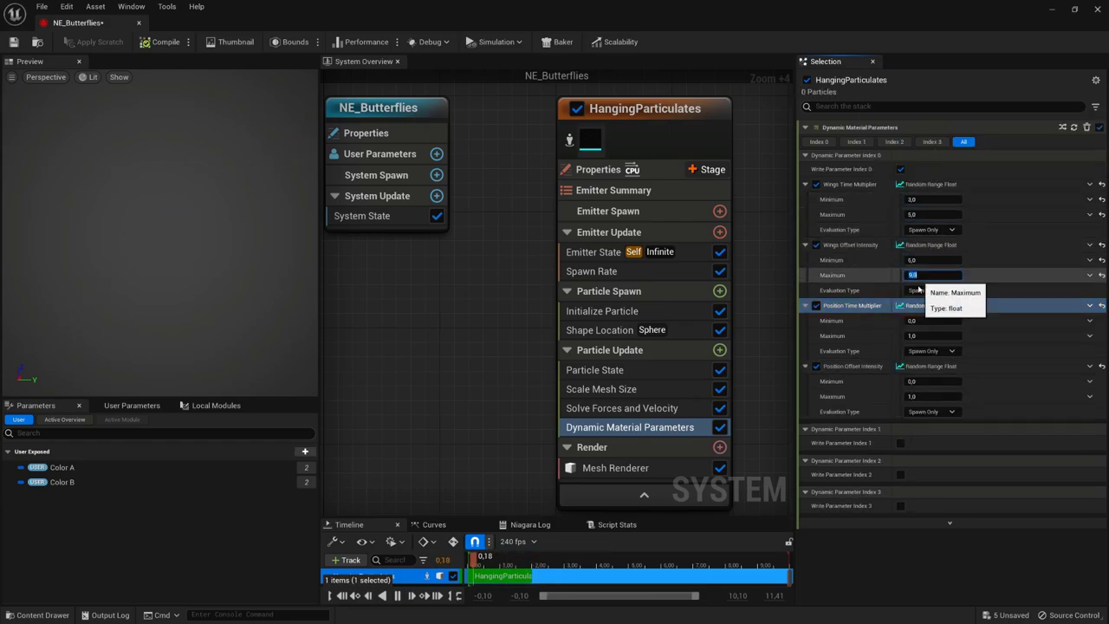
key(Tab)
text(9)
Step: Set the Position Time Multiplier range to 3–4 and the Position Offset Intensity range to 1–2
key(Tab)
text(3)
key(Tab)
key(Tab)
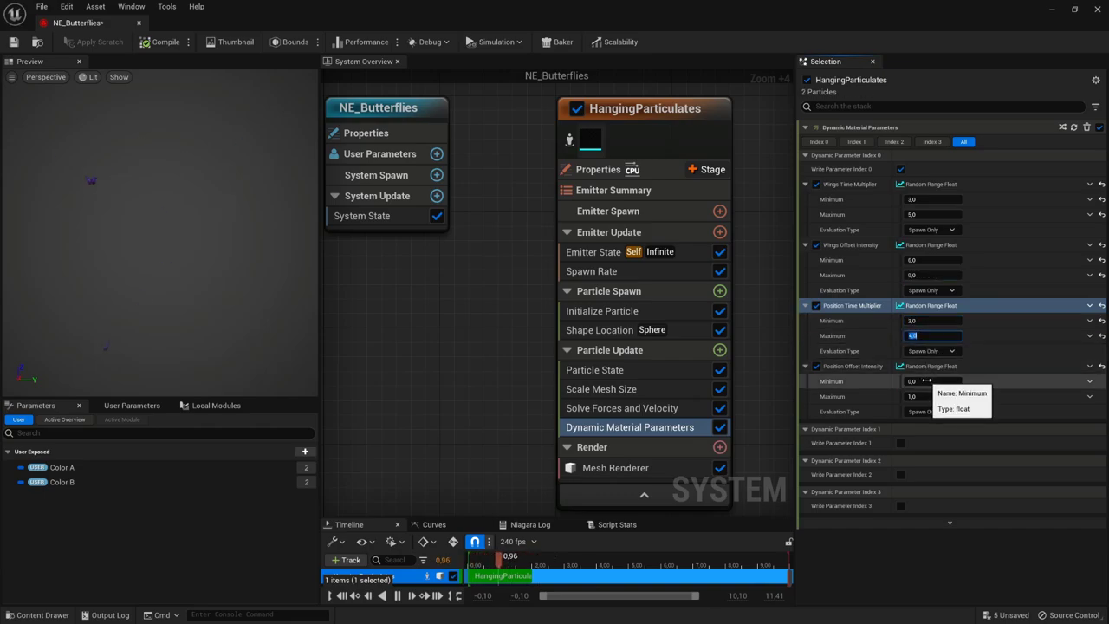
text(1)
key(Tab)
text(2)
key(Return)
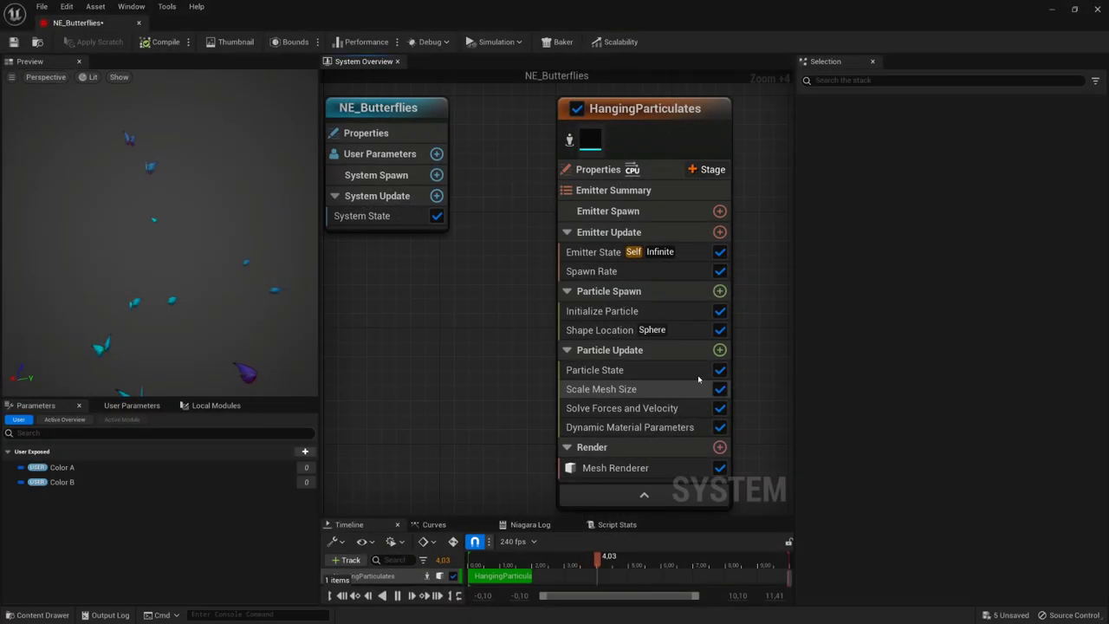
Step: Add a Vortex Velocity module to Particle Update and assign Random Range Float to its Velocity Amount
click(720, 350)
text(vortex)
key(Return)
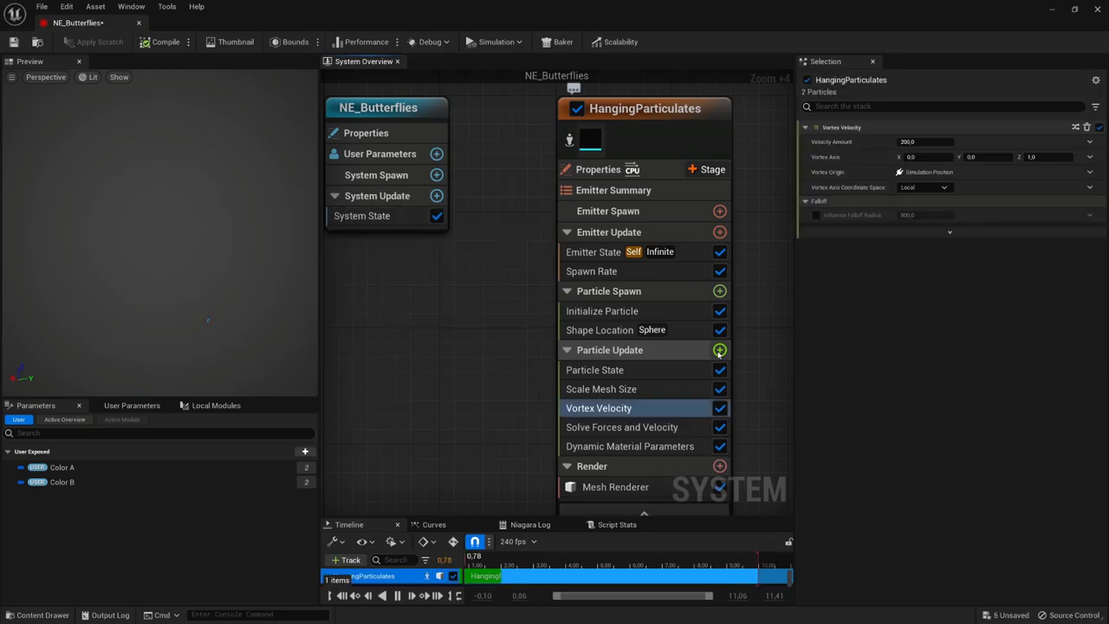
click(1090, 157)
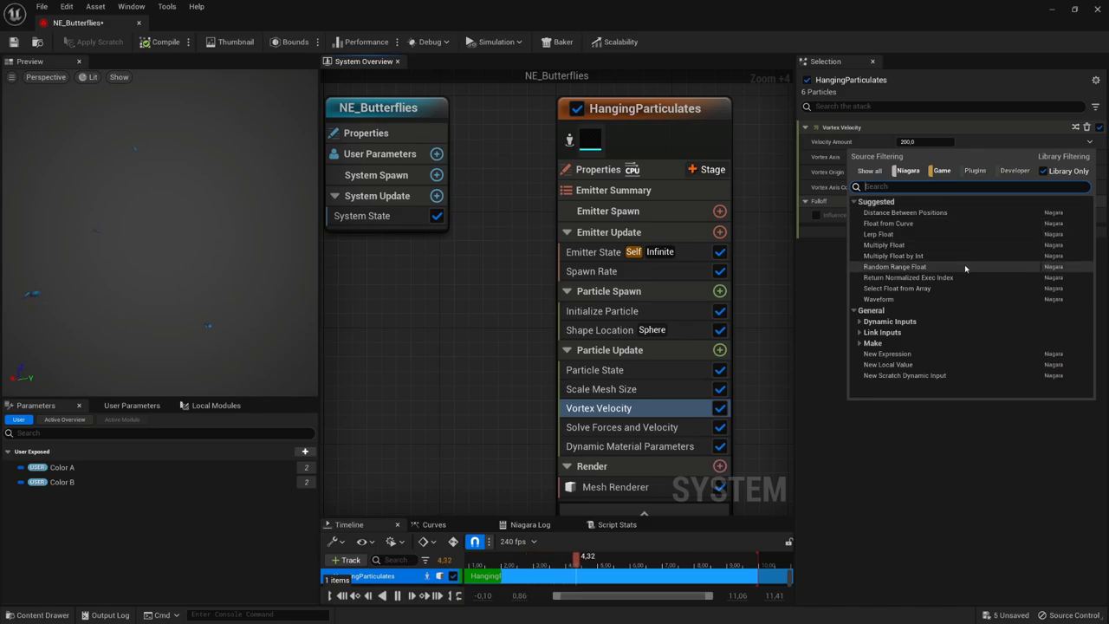
key(Escape)
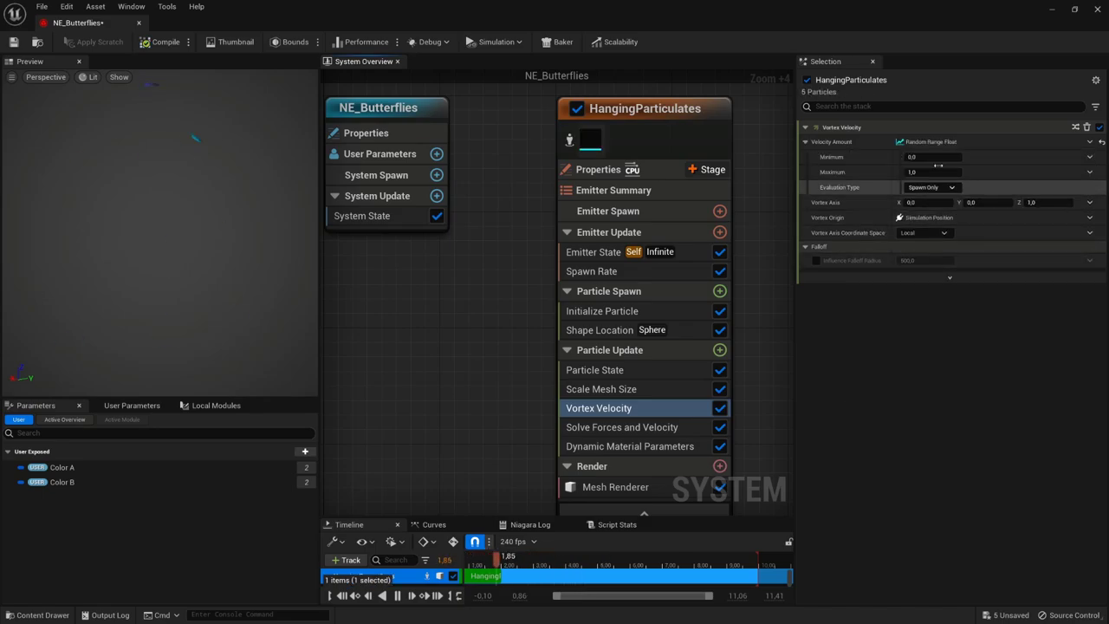
Step: Set the Vortex Velocity amount's random range to a minimum of 1500 and a maximum of 3000
click(933, 157)
text(500)
key(Tab)
text(2000)
key(Return)
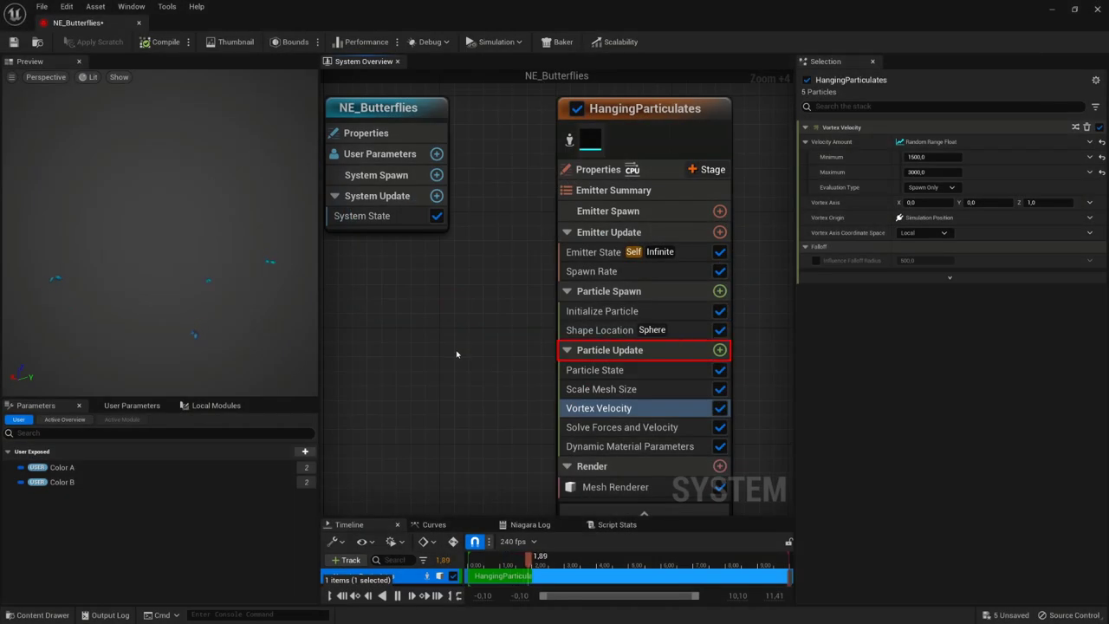
Step: Add a Generate Location Event module to Particle Update and enable Requires Persistent IDs in the HangingParticulates emitter's properties
click(719, 350)
text(g)
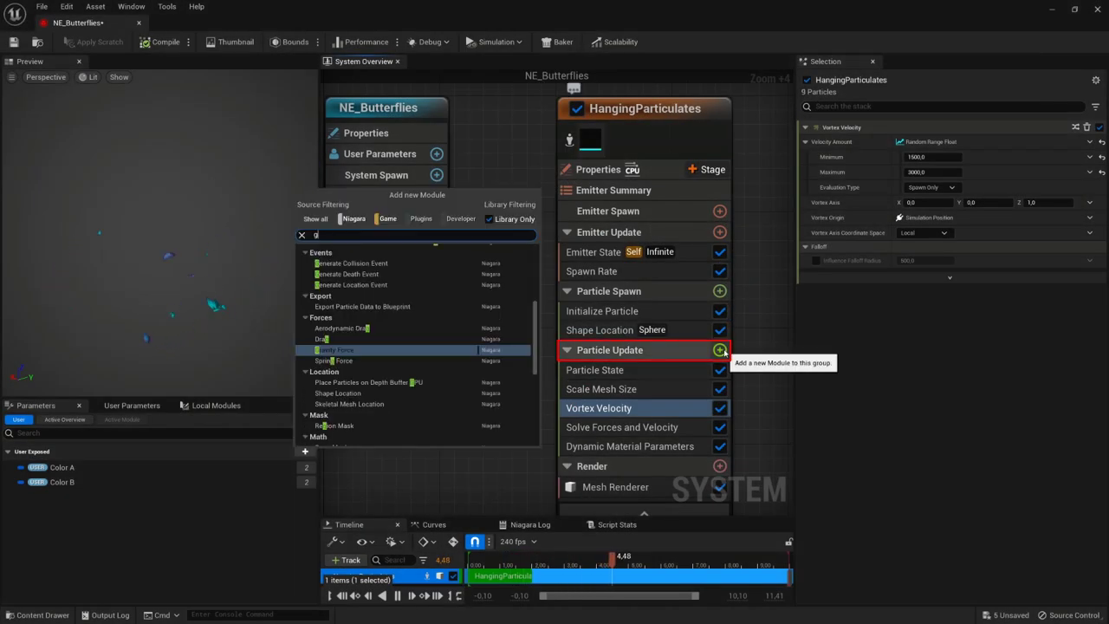
text(ene)
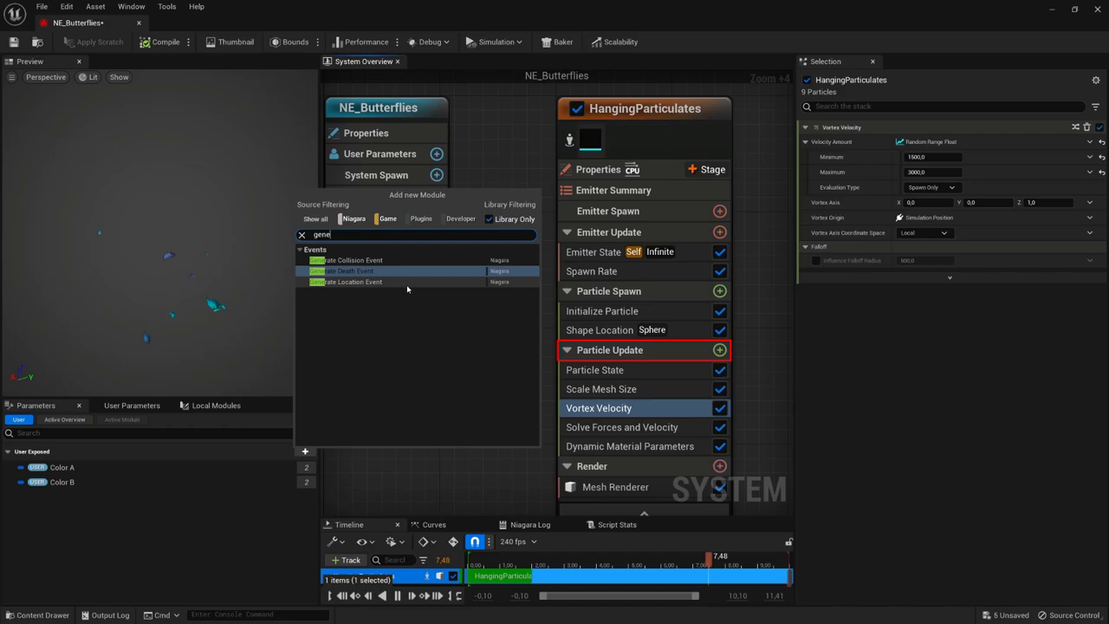
click(408, 284)
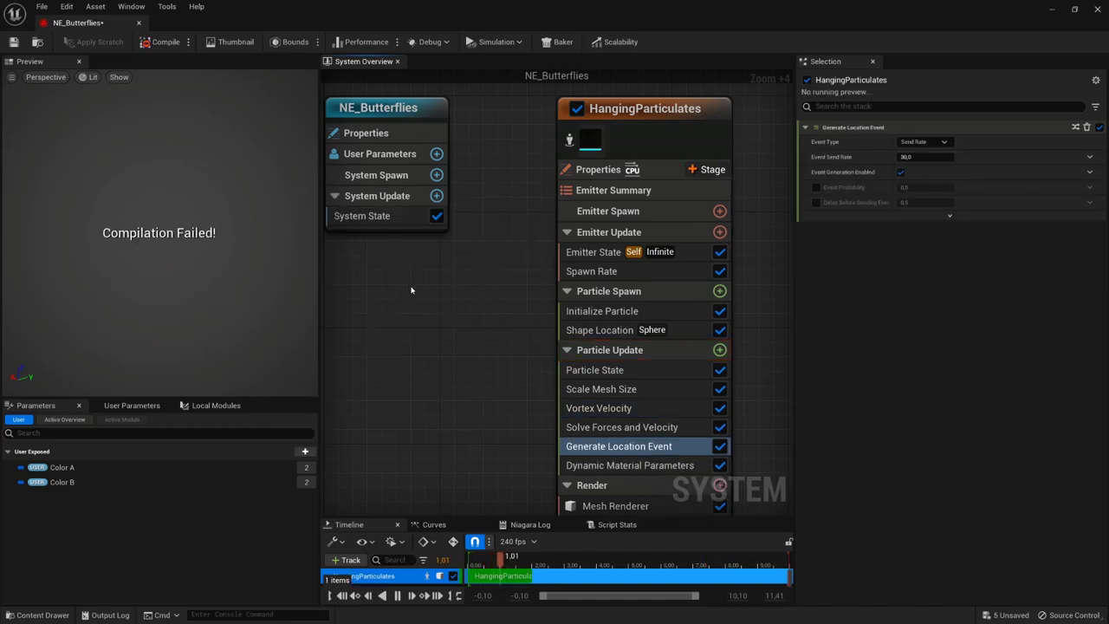
click(666, 170)
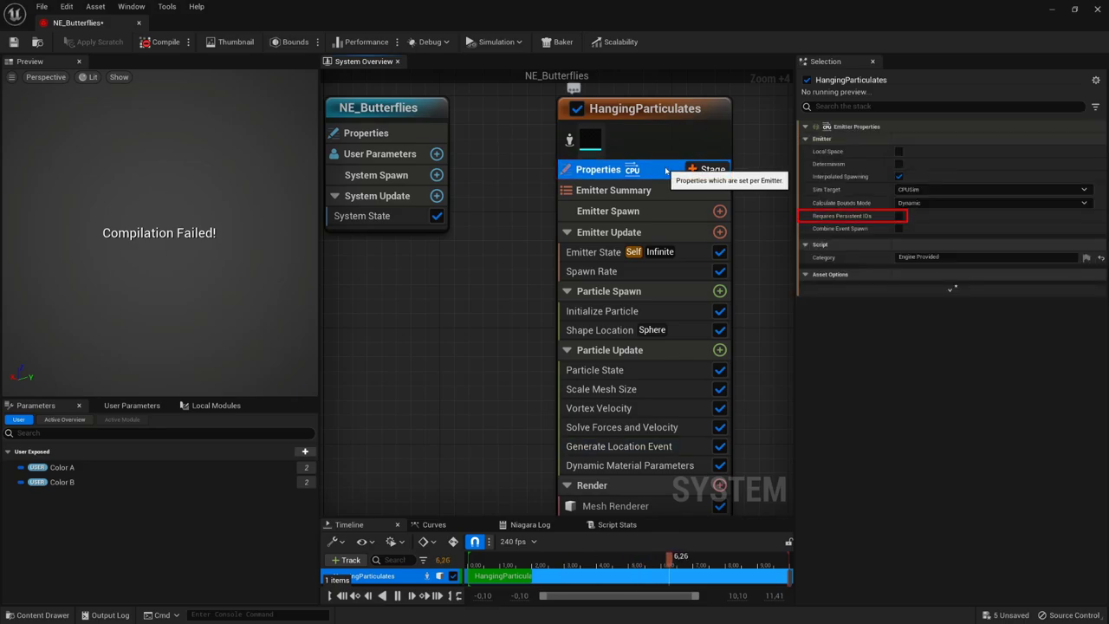
click(898, 216)
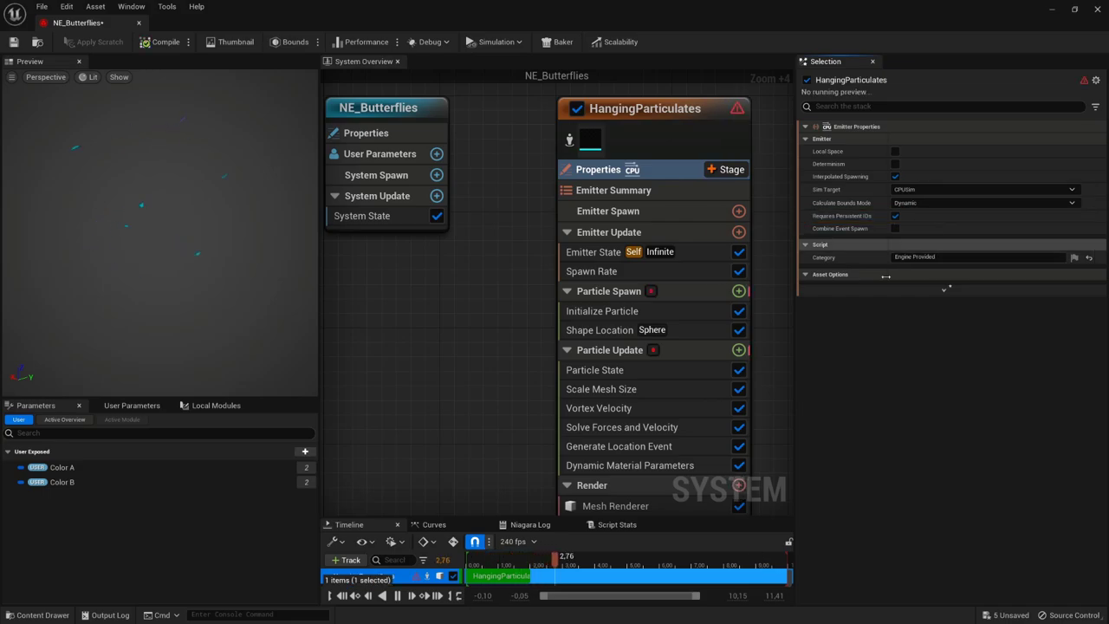
Step: Rename the HangingParticulates emitter to NE_Butterflies
click(658, 117)
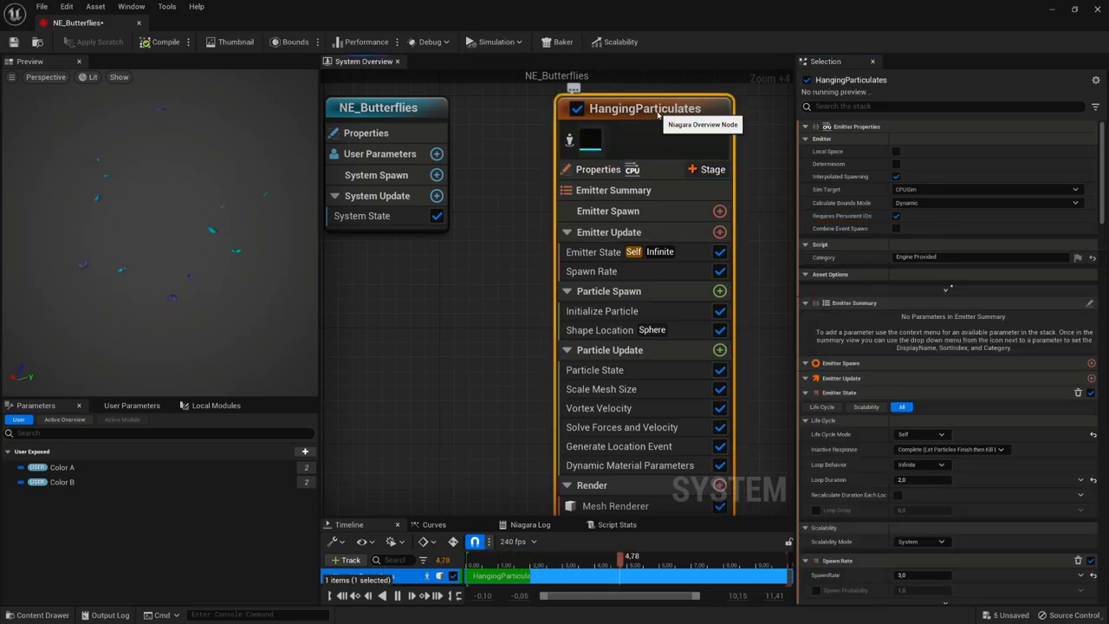
double_click(645, 108)
text(NE_Butterflies)
key(Return)
click(500, 278)
scroll(500, 250, down, 1)
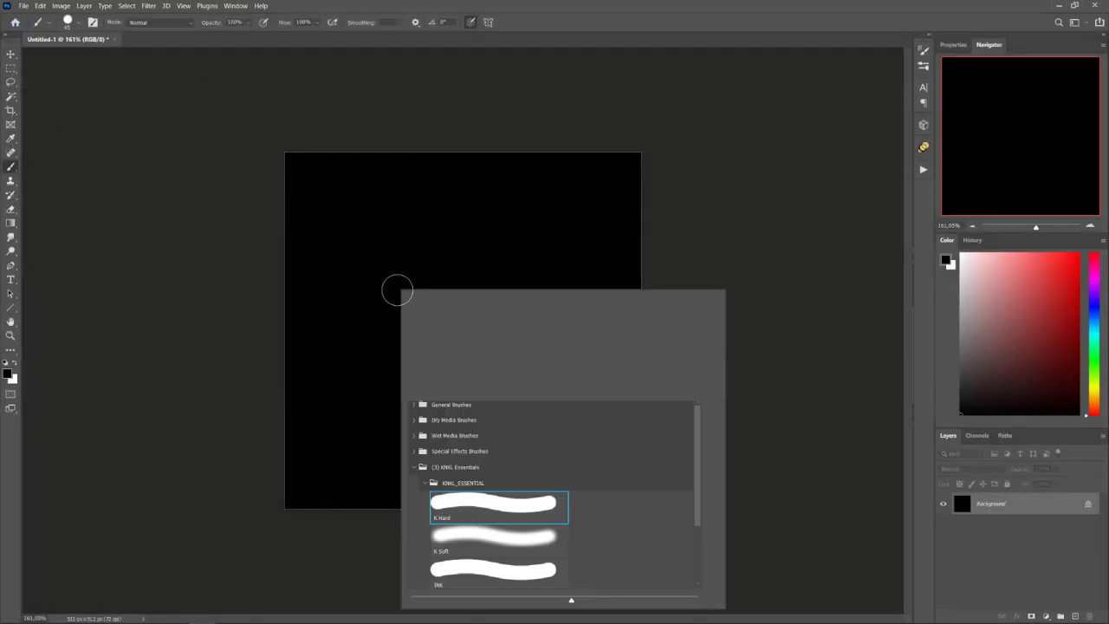
Step: In Photoshop, paint a large soft white glow on a new layer over the left half of the black canvas
key(Escape)
key(x)
alt+right_drag(396, 292, 431, 292)
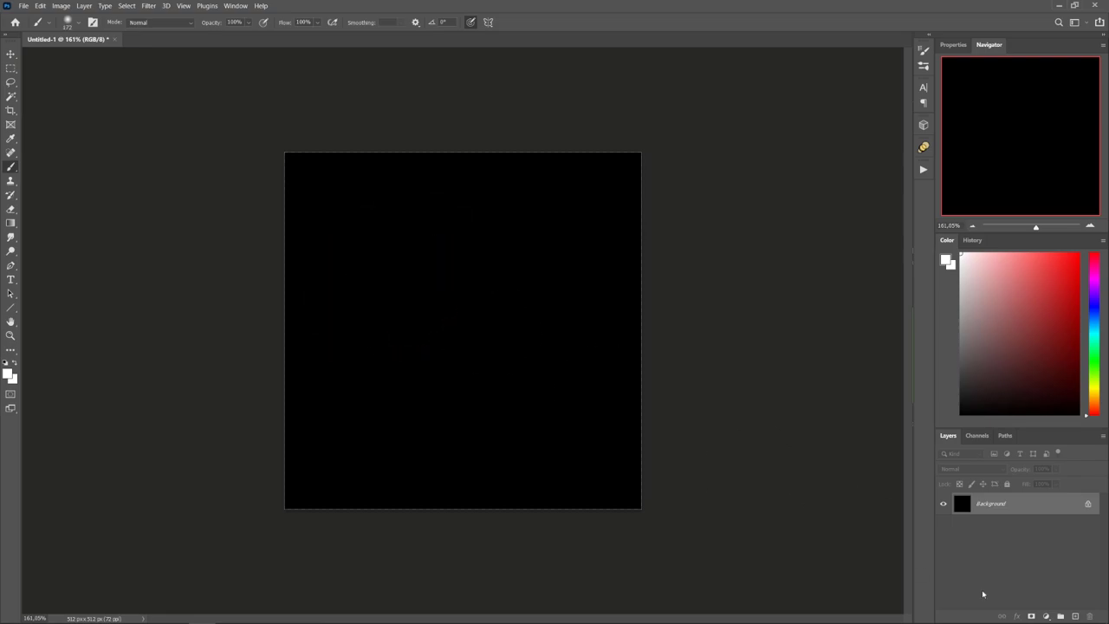
click(1075, 617)
key(bracketright)
key(bracketright)
key(bracketright)
key(bracketright)
click(361, 329)
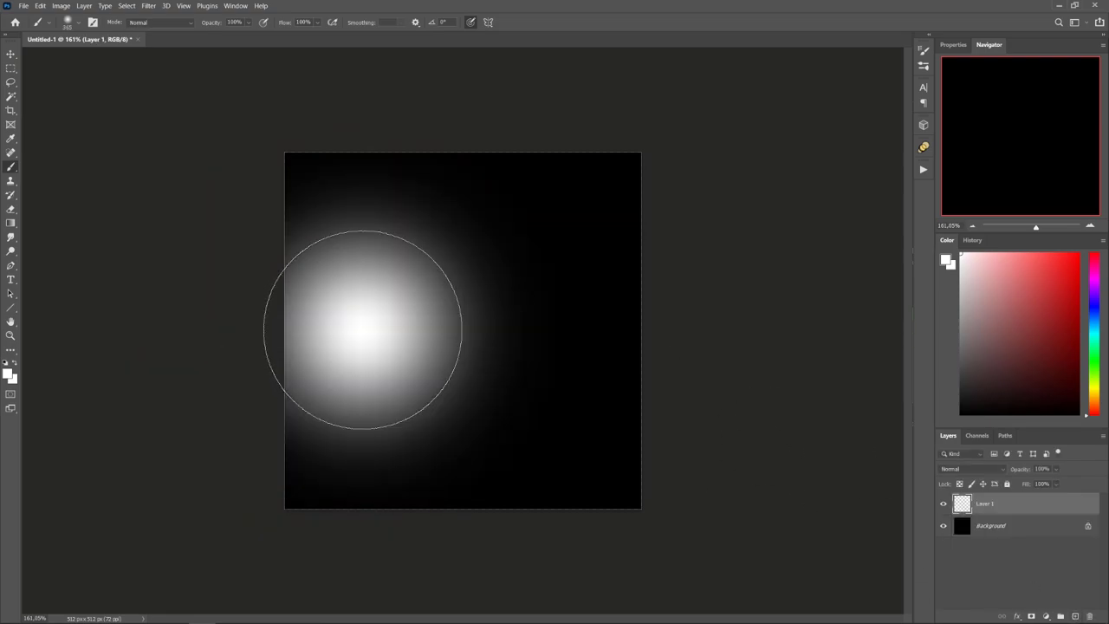
alt+right_drag(362, 330, 379, 330)
click(381, 329)
Step: Erase the glow's left, upper and lower edges with a soft eraser so it fades out before the canvas borders
key(e)
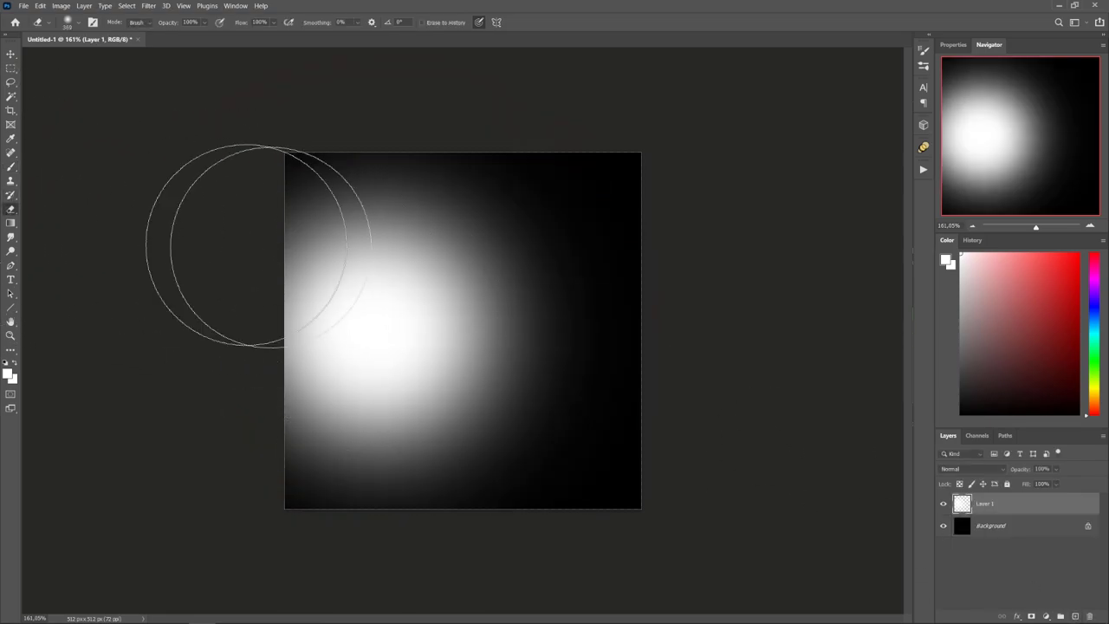
right_click(470, 280)
key(Escape)
alt+right_drag(403, 247, 465, 256)
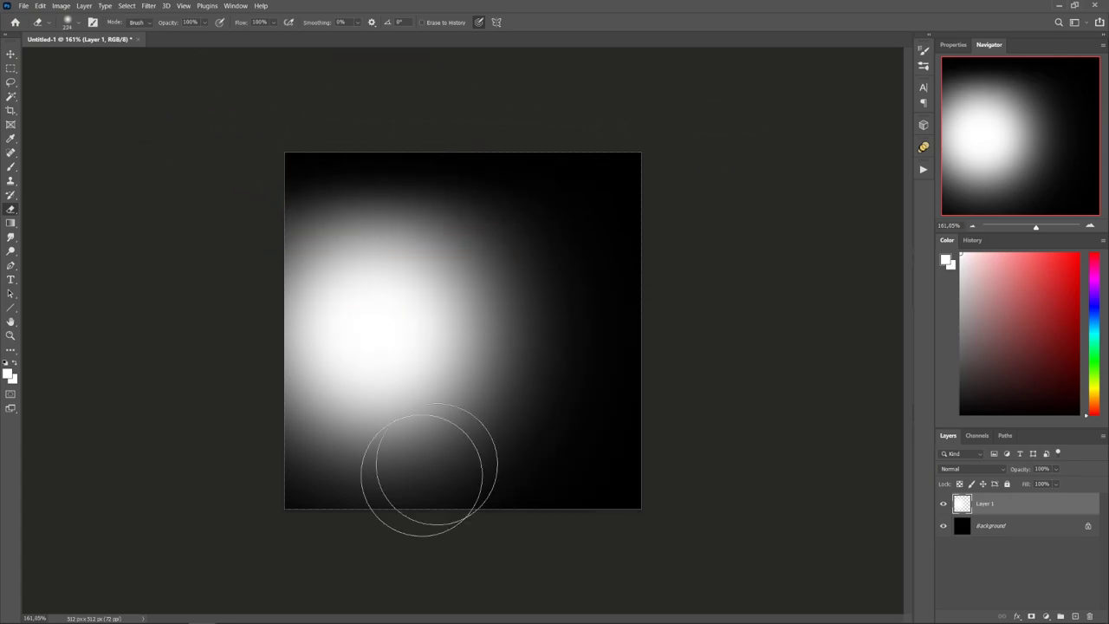
key(bracketleft)
alt+right_drag(329, 512, 308, 512)
mouse_move(243, 536)
mouse_down()
mouse_move(248, 607)
mouse_move(261, 101)
mouse_move(250, 144)
mouse_up()
alt+right_drag(299, 162, 342, 173)
drag(330, 186, 529, 199)
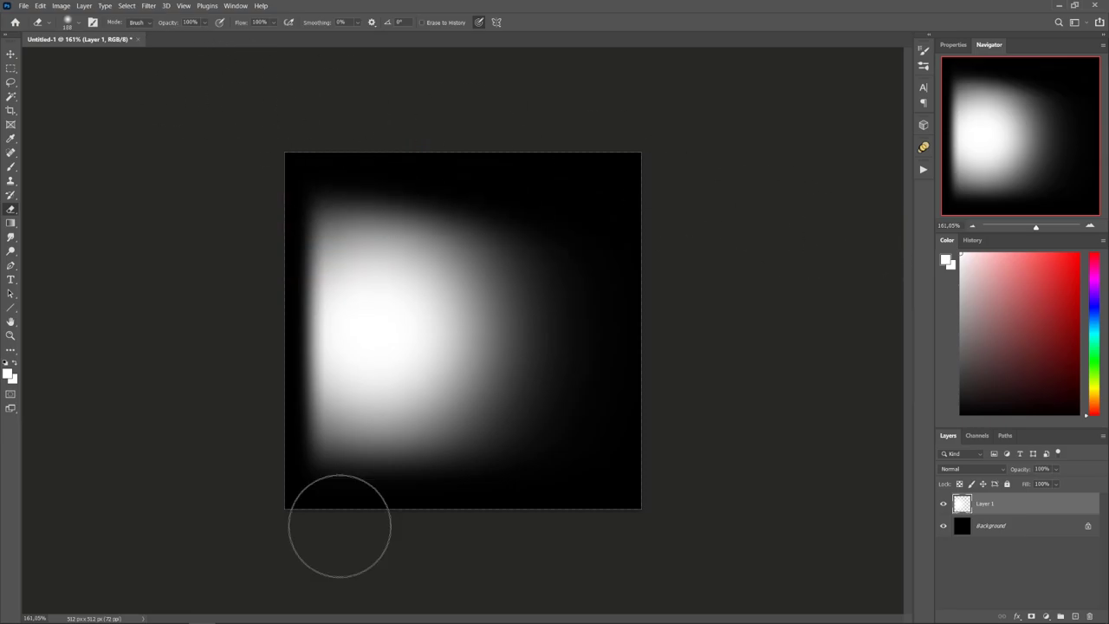
drag(339, 528, 638, 483)
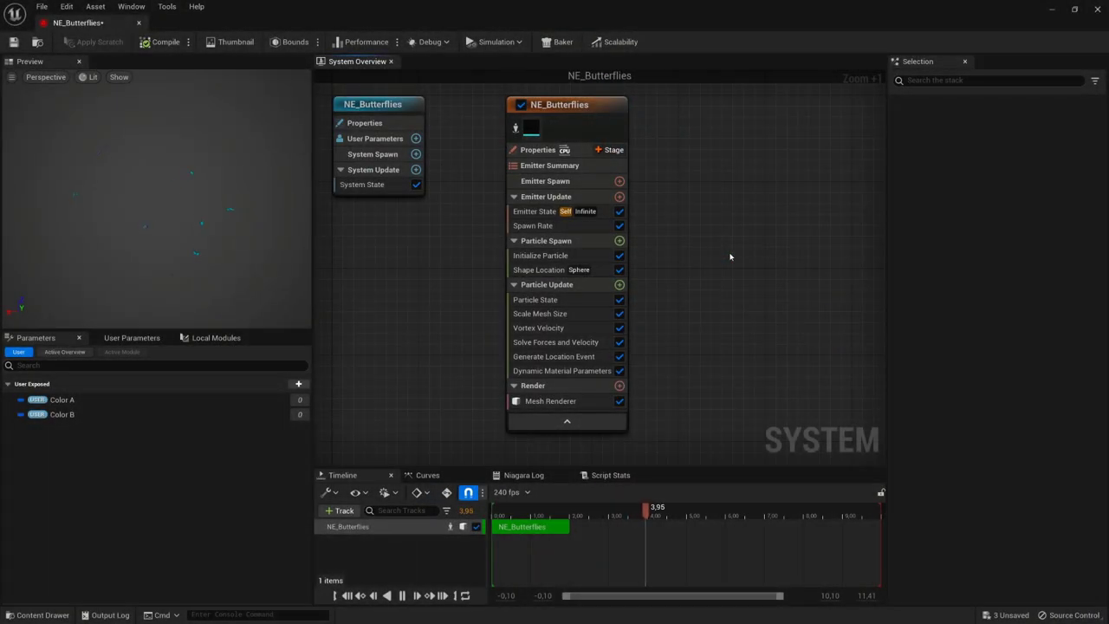
Step: In the NE_Butterflies Niagara system in Unreal Engine, add a second emitter from the Empty template
right_click(699, 155)
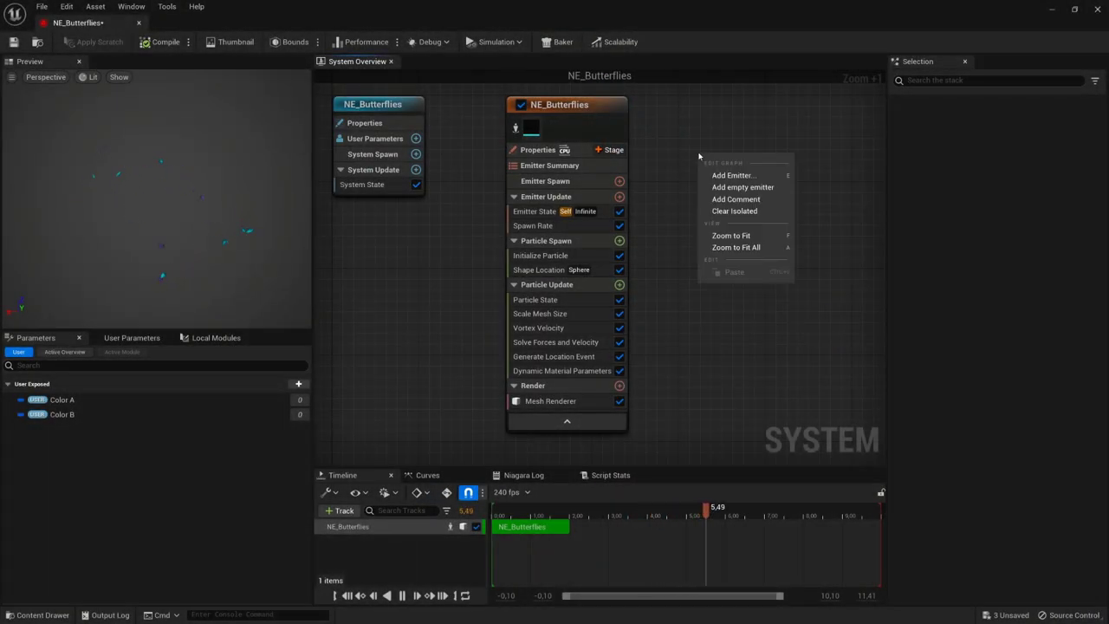
click(754, 176)
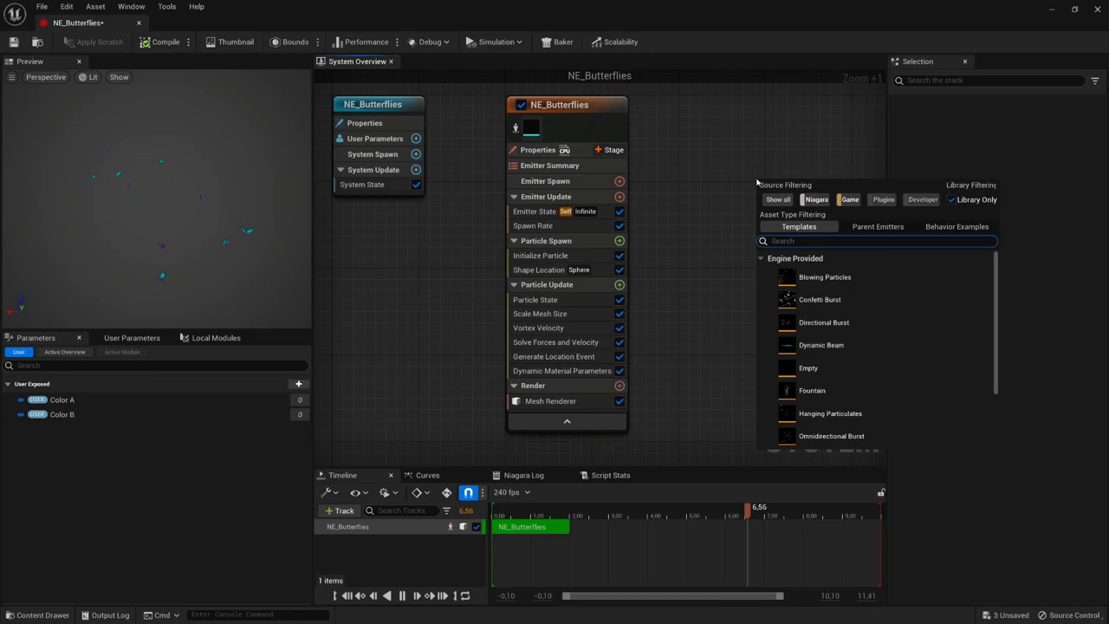
click(854, 371)
double_click(855, 371)
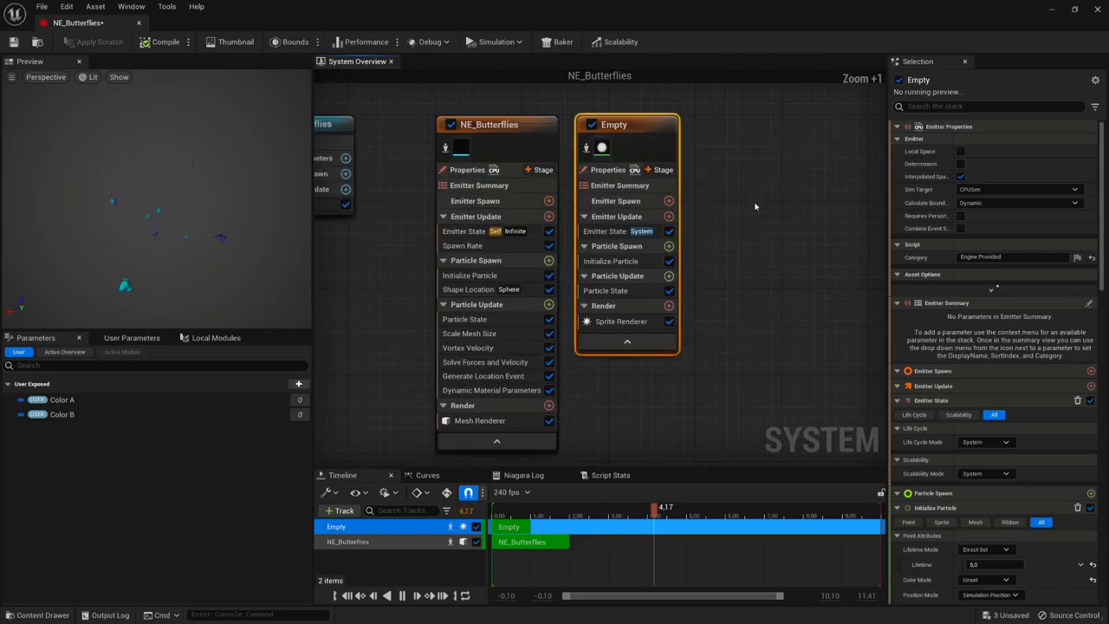
Step: Replace the Empty emitter's Sprite Renderer with a Ribbon Renderer that uses the FX_MA_Trail material
click(700, 301)
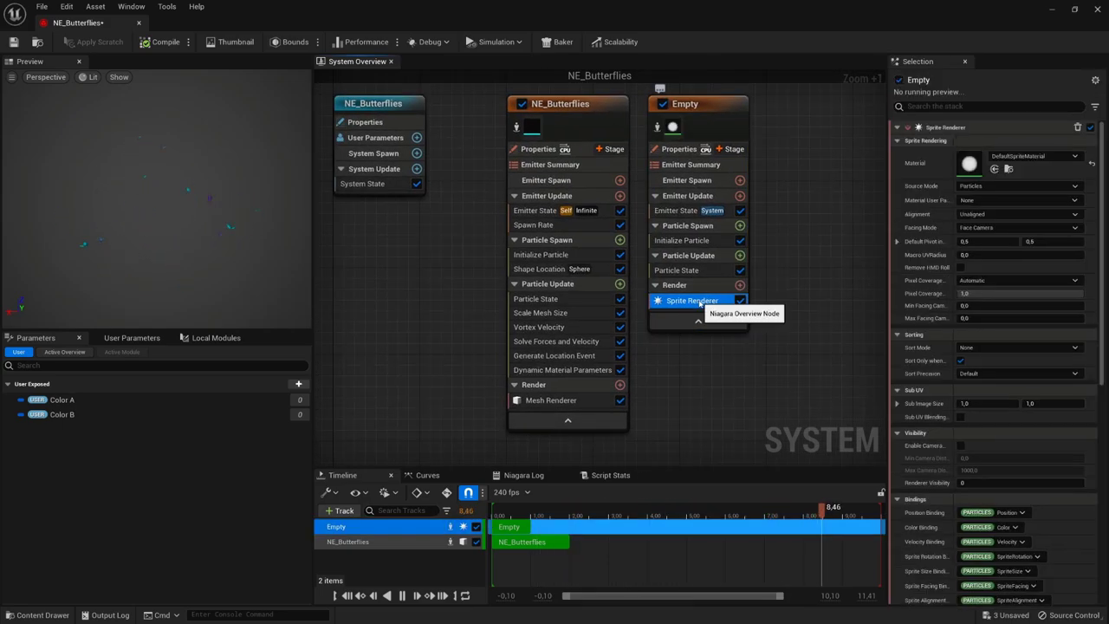
key(Delete)
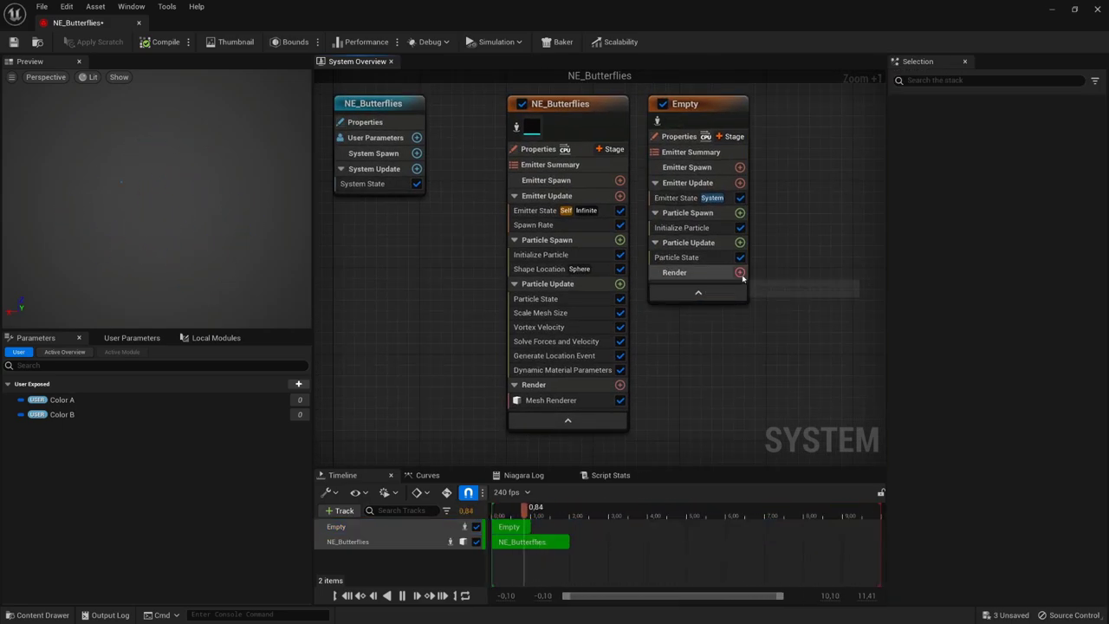
click(739, 273)
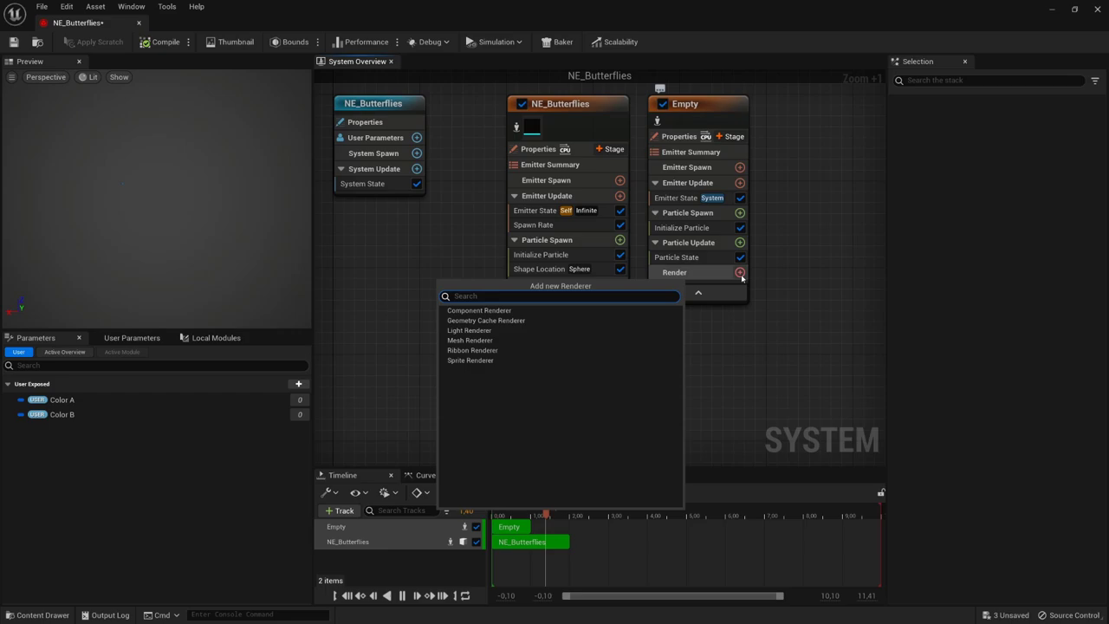
click(514, 349)
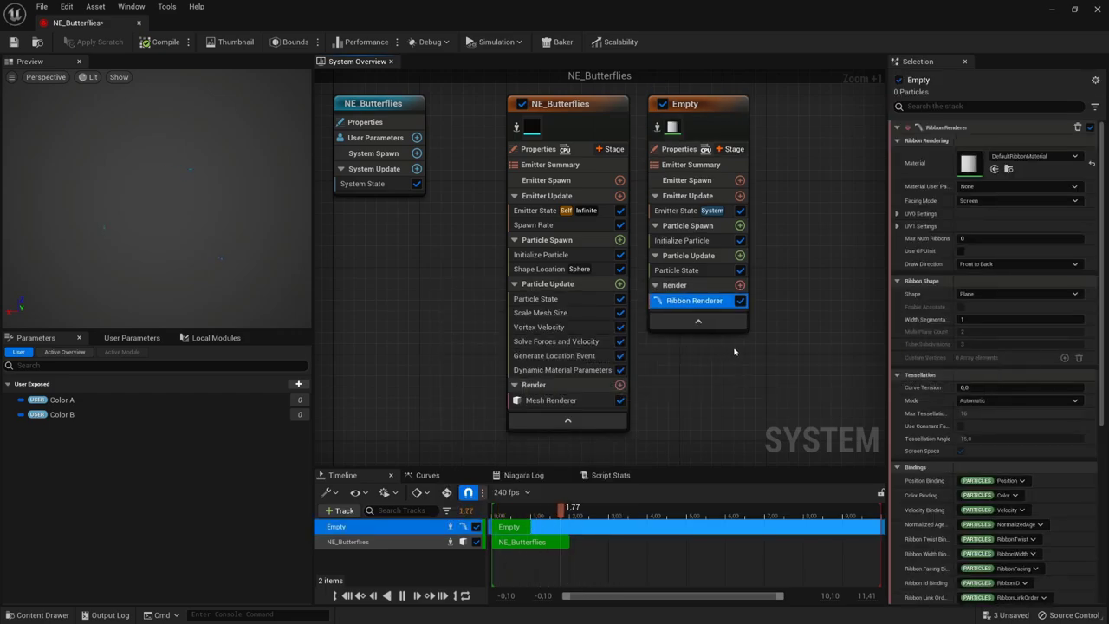
click(1031, 157)
text(trail)
key(Return)
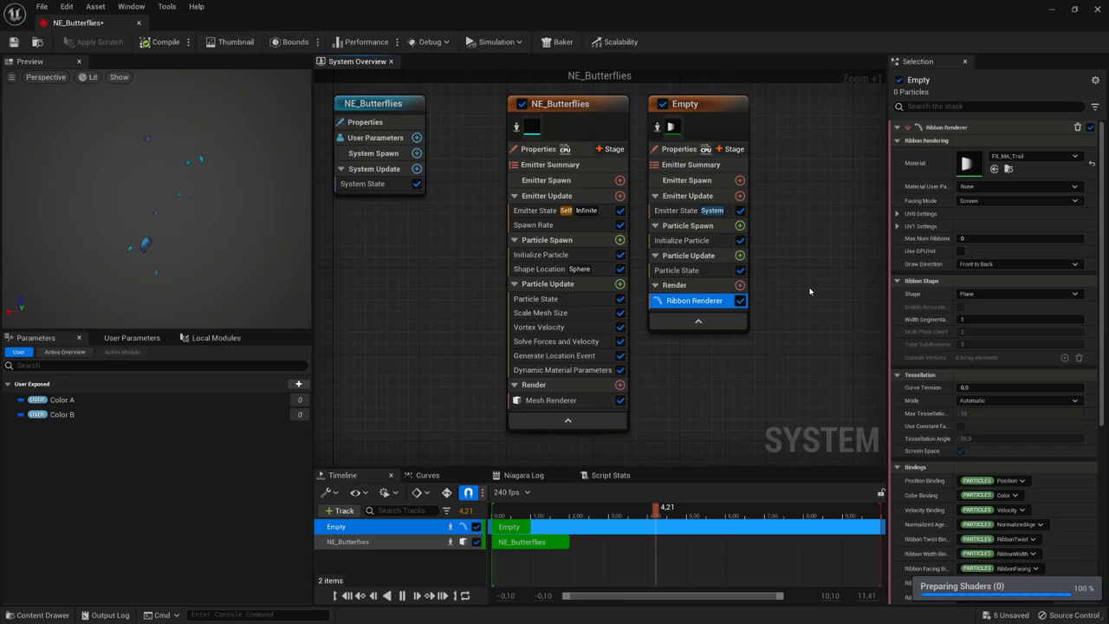
click(810, 292)
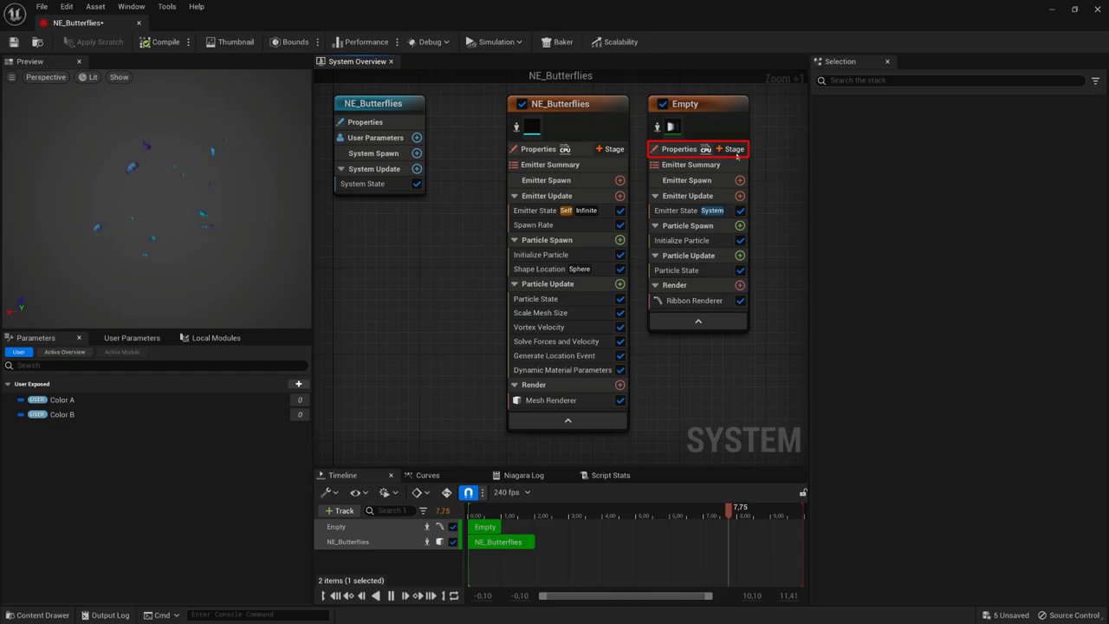
Step: Enable Requires Persistent IDs on the Empty emitter and add an Event Handler stage to it
click(681, 149)
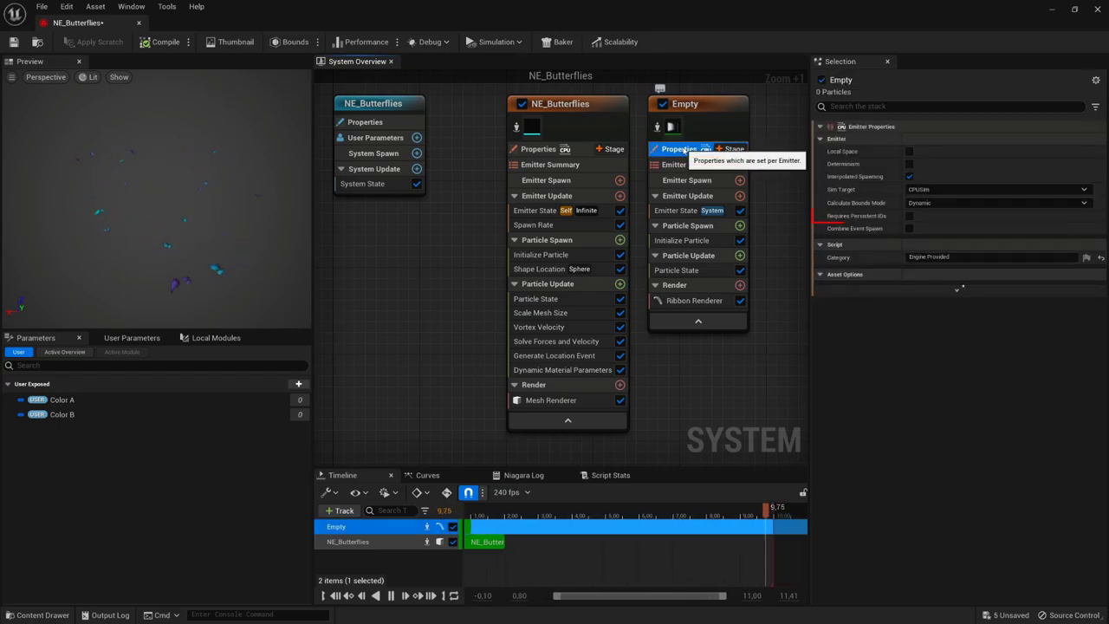
click(910, 216)
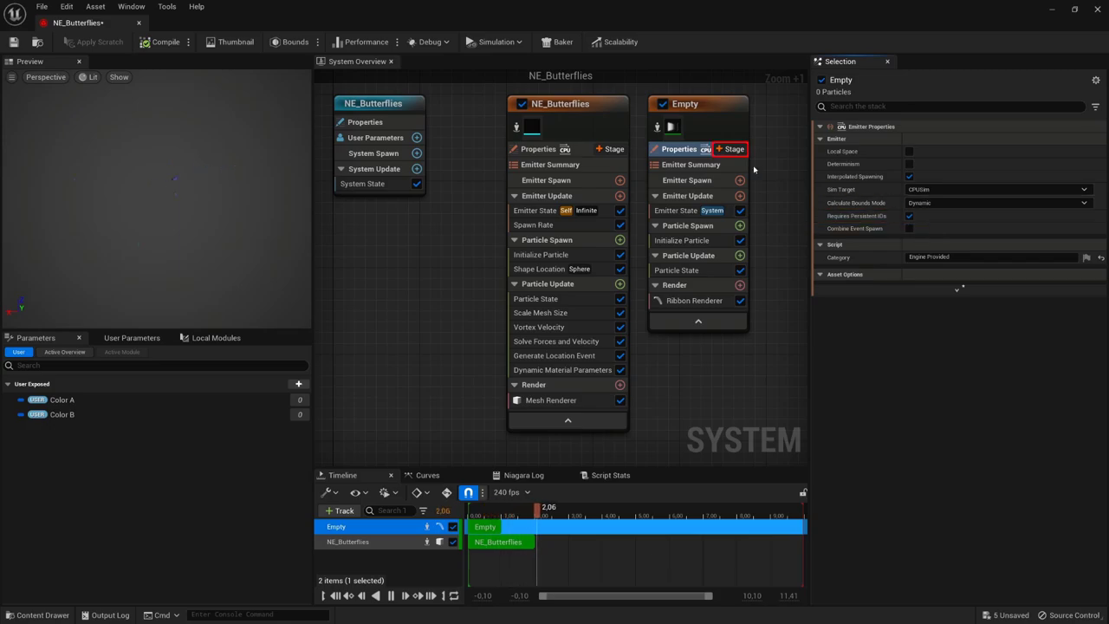
click(732, 149)
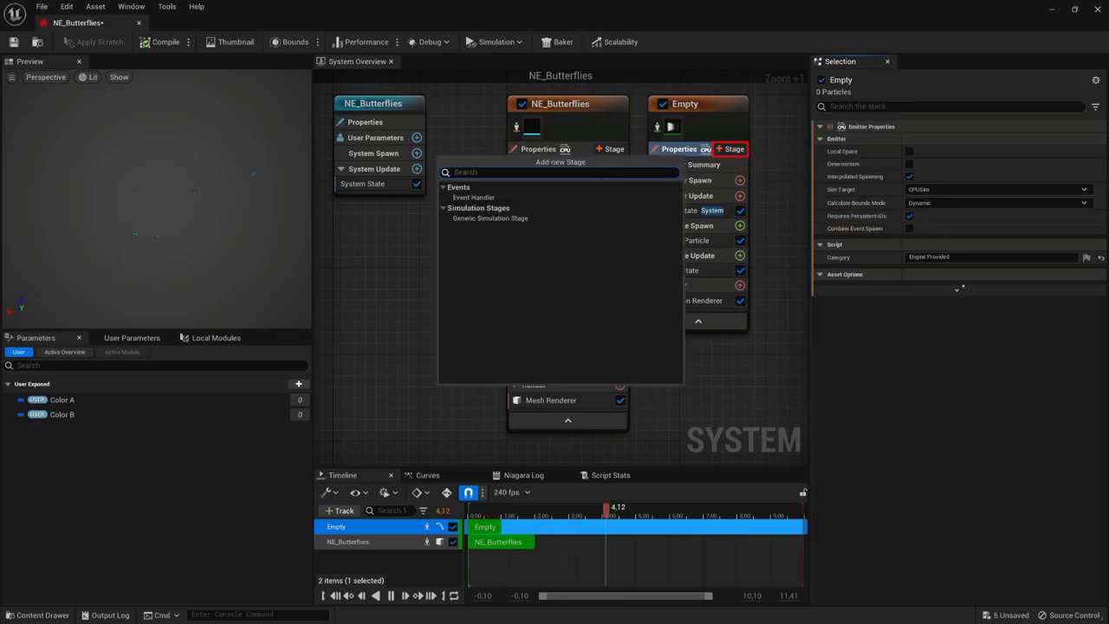
click(517, 197)
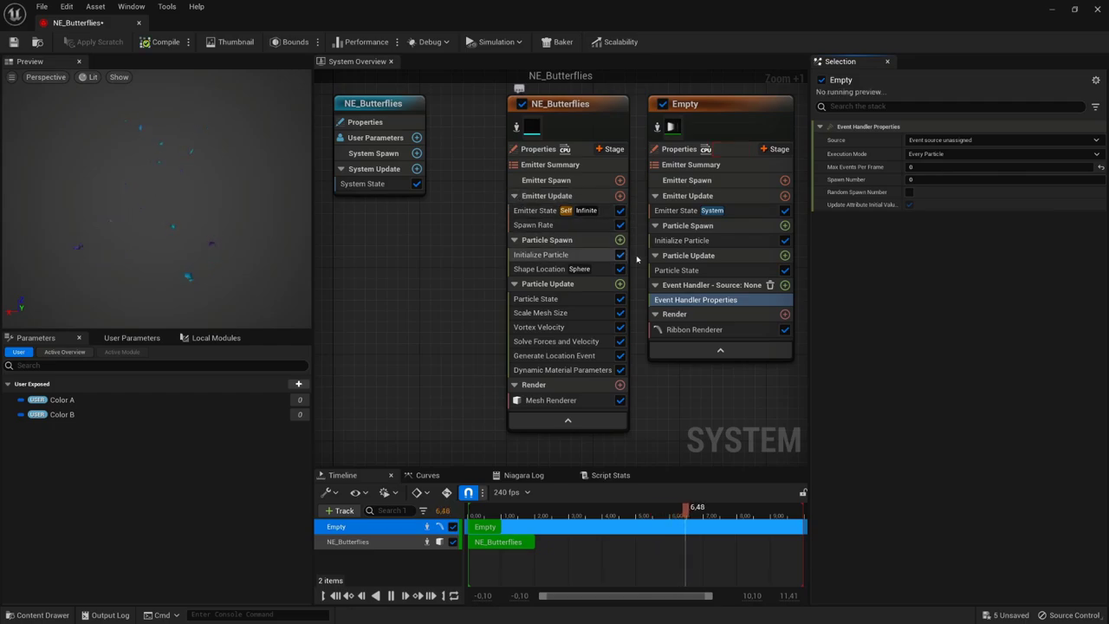
Step: Add a Receive Location Event module to the Empty emitter's Event Handler
click(784, 285)
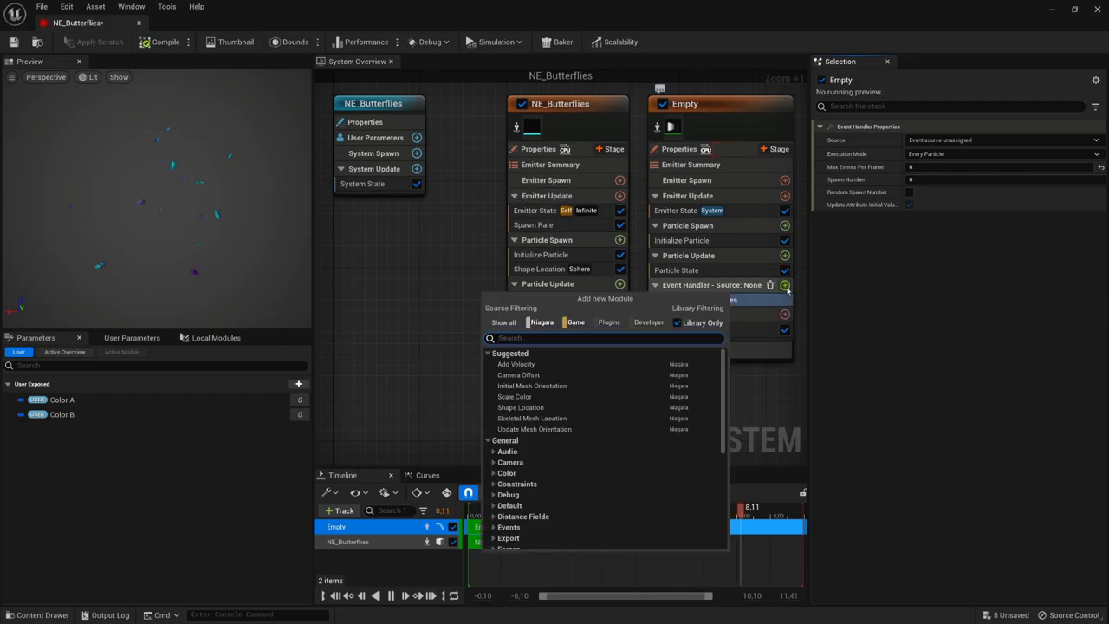
text(receive location)
key(Return)
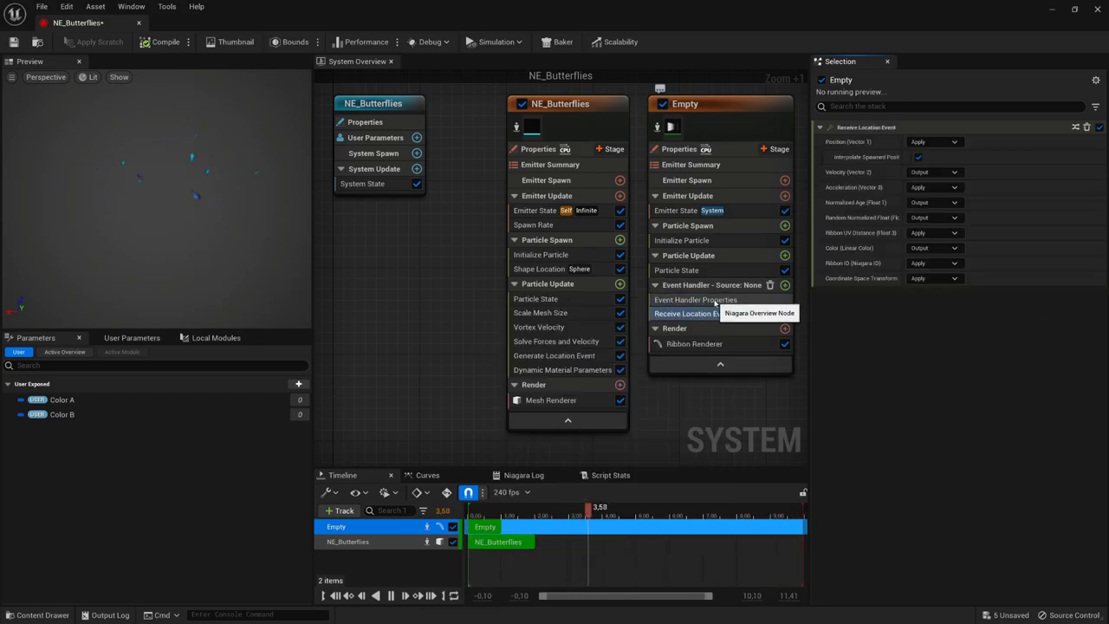
Step: Set the Event Handler's source to the NE_Butterflies Location Event, Execution Mode to Spawned Particles and Spawn Number to 1
click(715, 300)
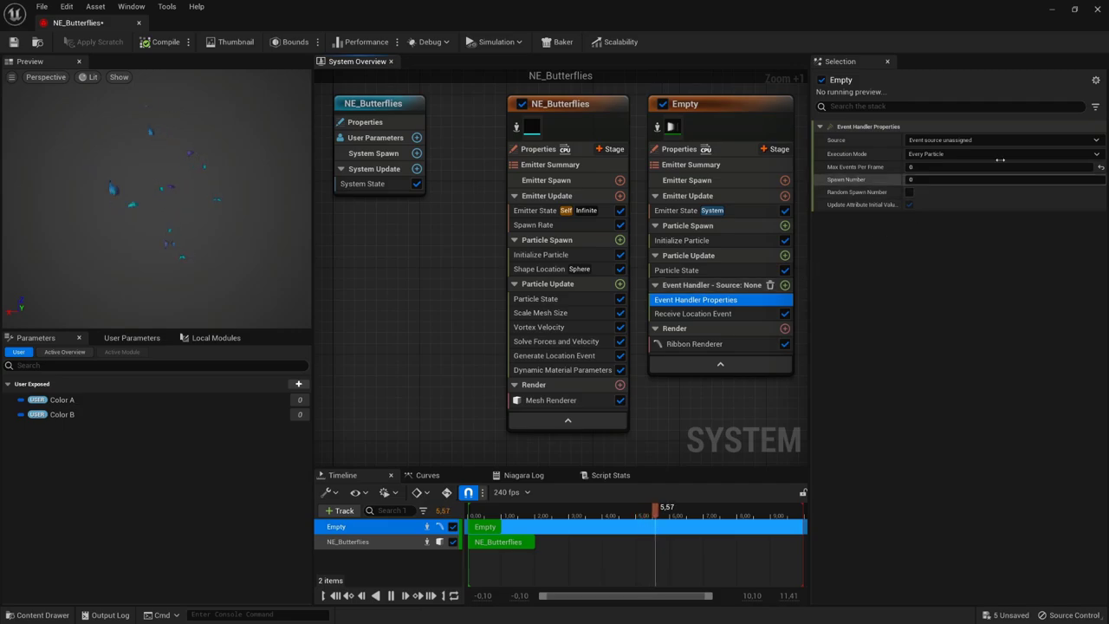
click(1097, 140)
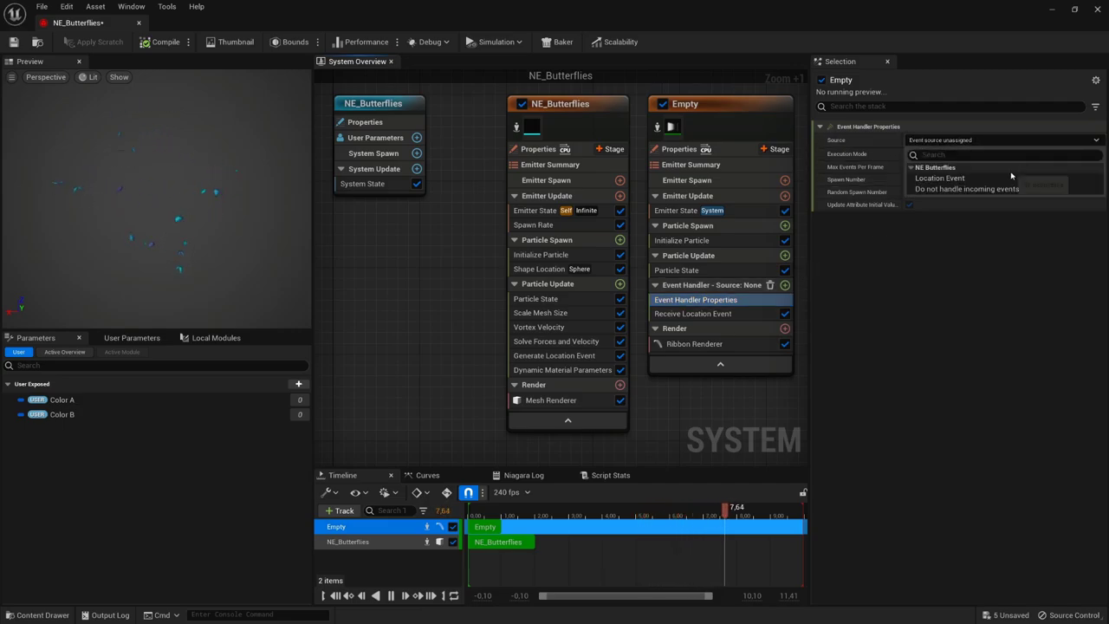
click(940, 177)
key(Tab)
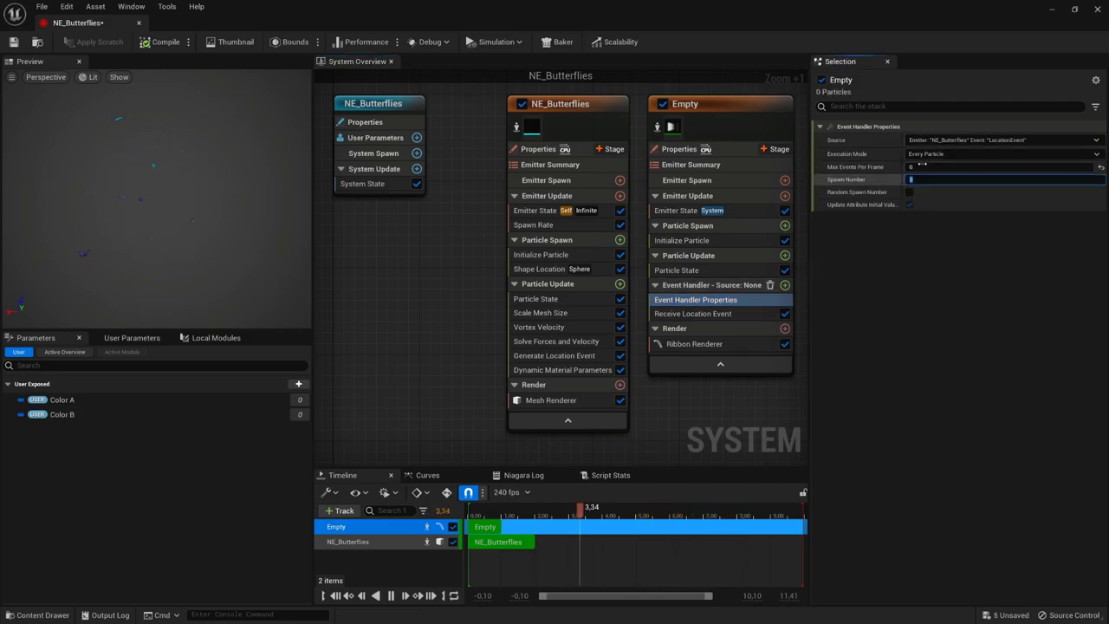
click(928, 153)
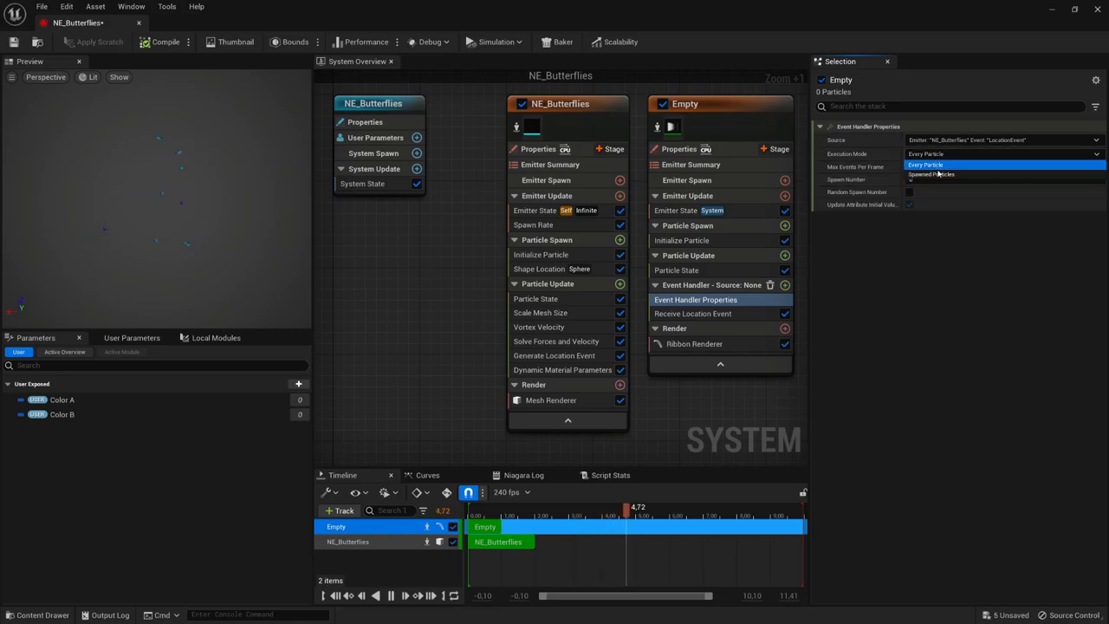
click(938, 174)
click(936, 179)
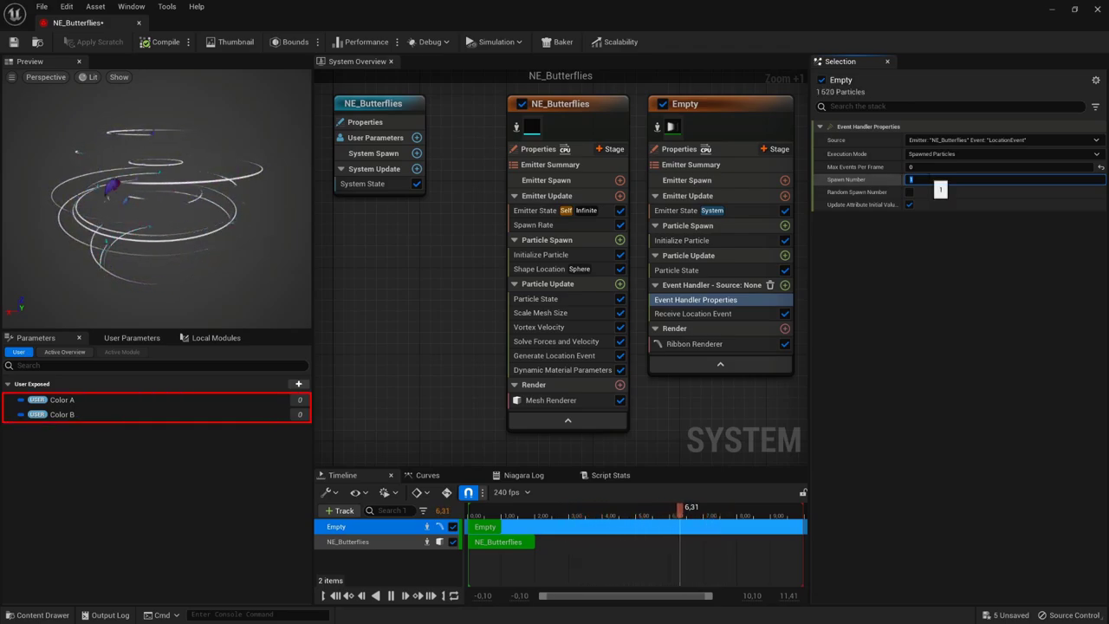
key(Return)
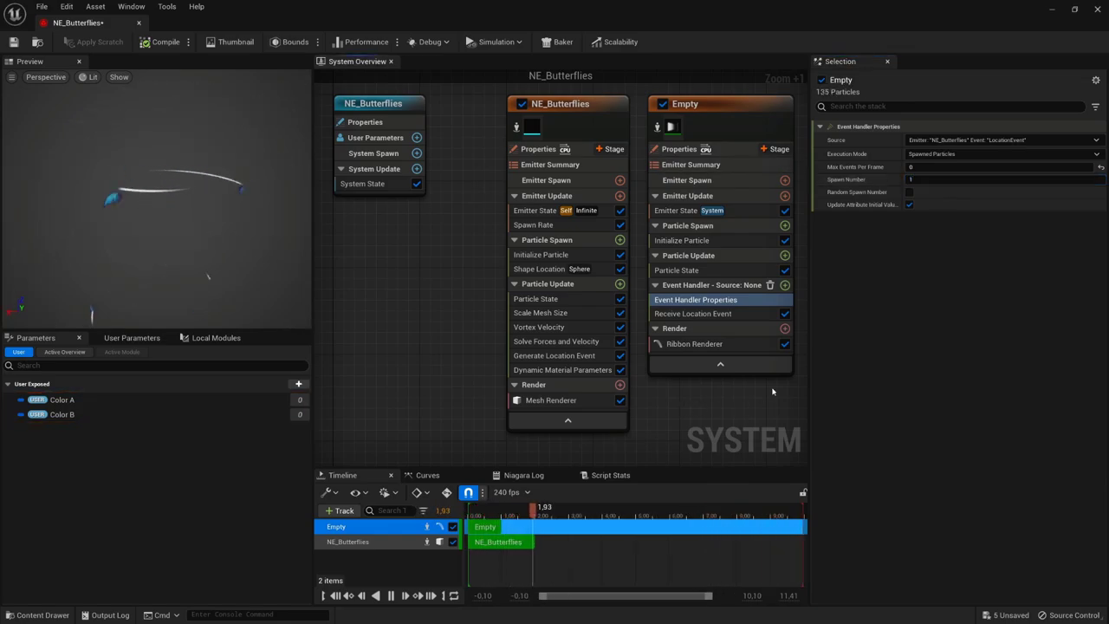
Step: In the Empty emitter's Receive Location Event module, set Color to Apply and turn off Apply Alpha
click(752, 315)
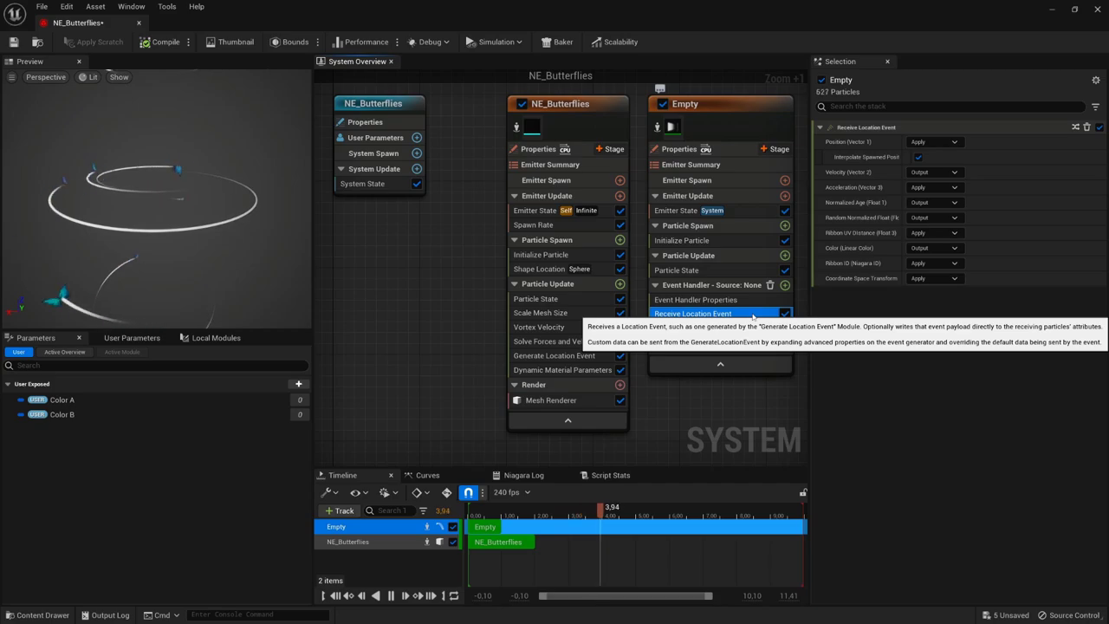
click(954, 249)
click(953, 267)
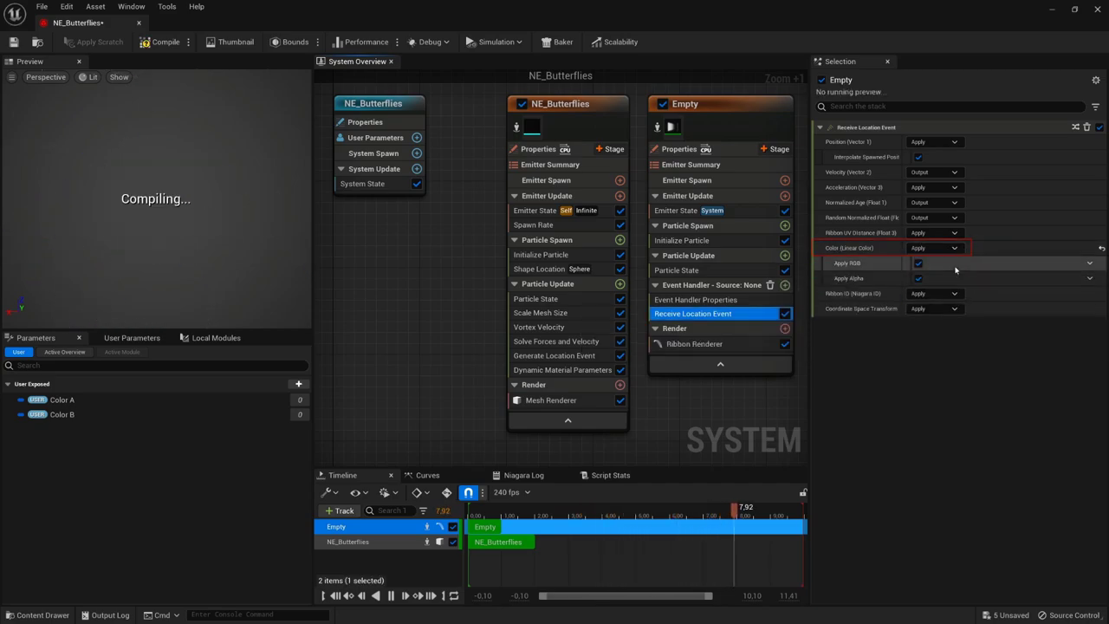
click(918, 278)
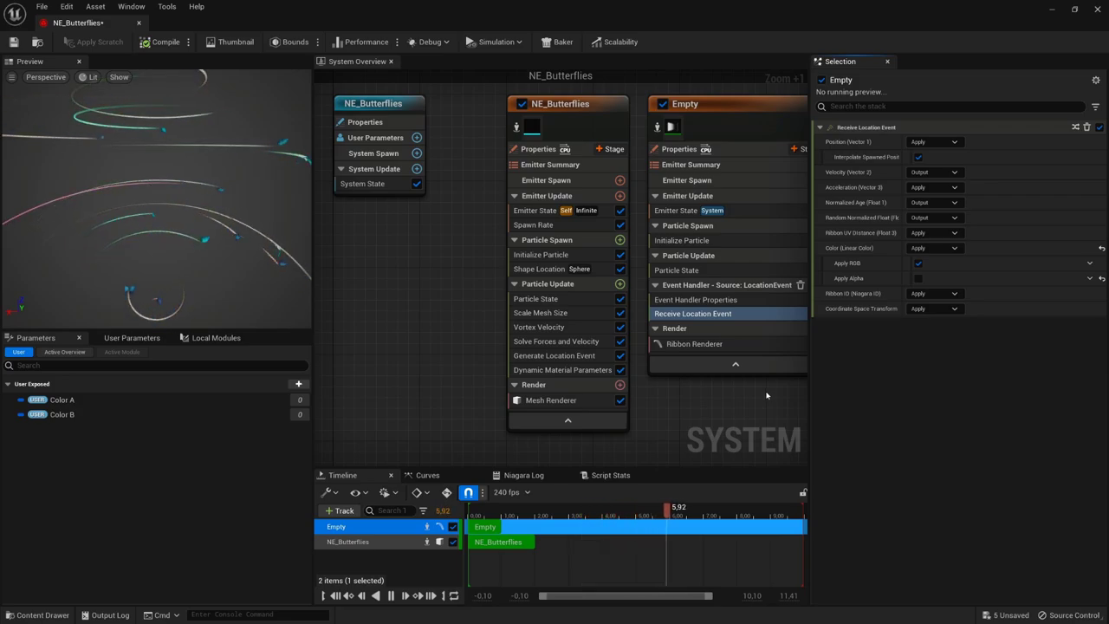
Step: In the Empty emitter's Initialize Particle module, set Lifetime to 2.0, Ribbon Width Mode to Direct Set and Ribbon Width to 2.0
right_drag(687, 408, 631, 407)
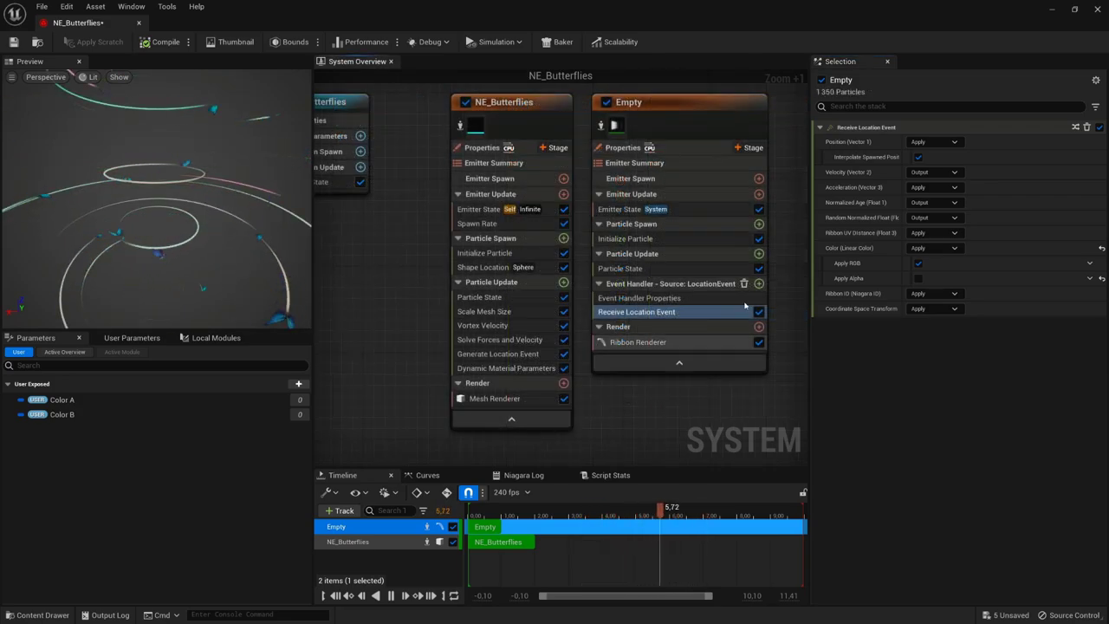
click(715, 242)
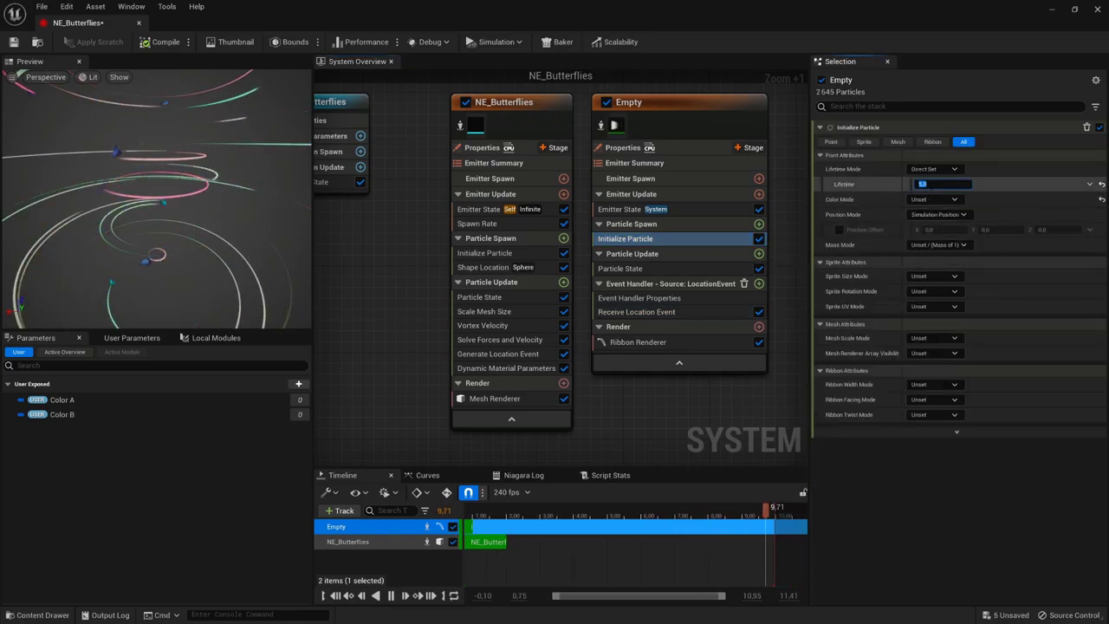
text(2)
key(Return)
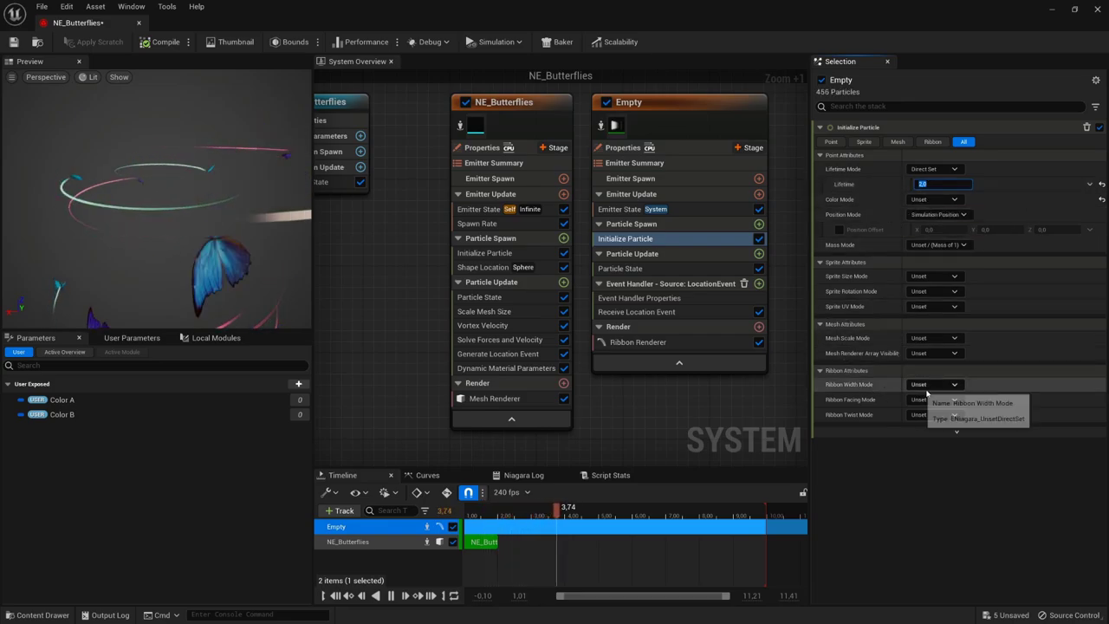
click(932, 385)
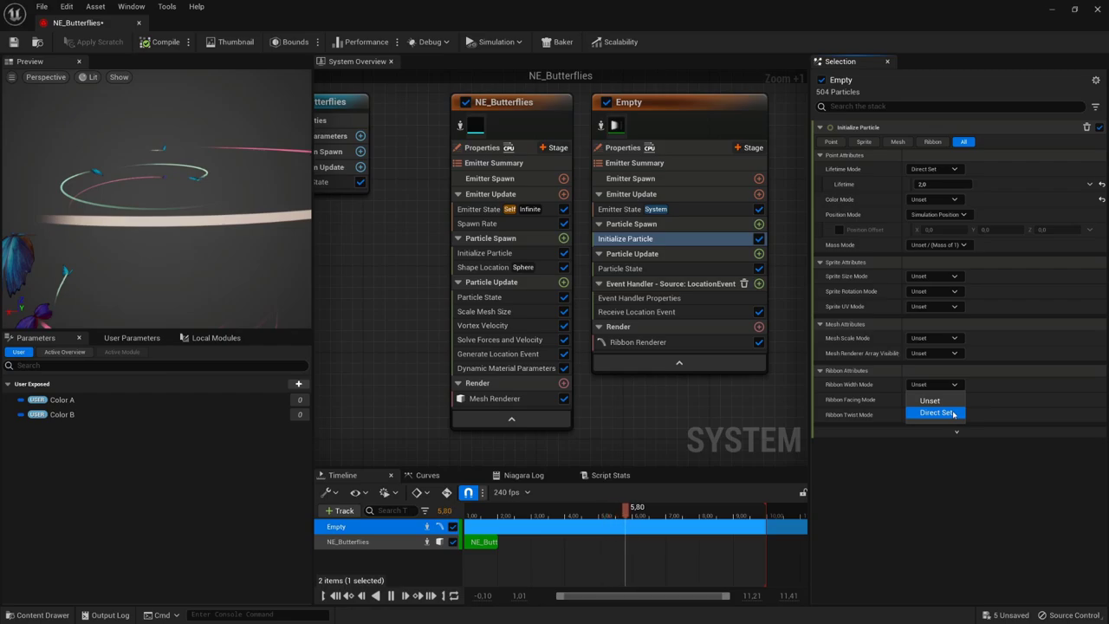
click(935, 413)
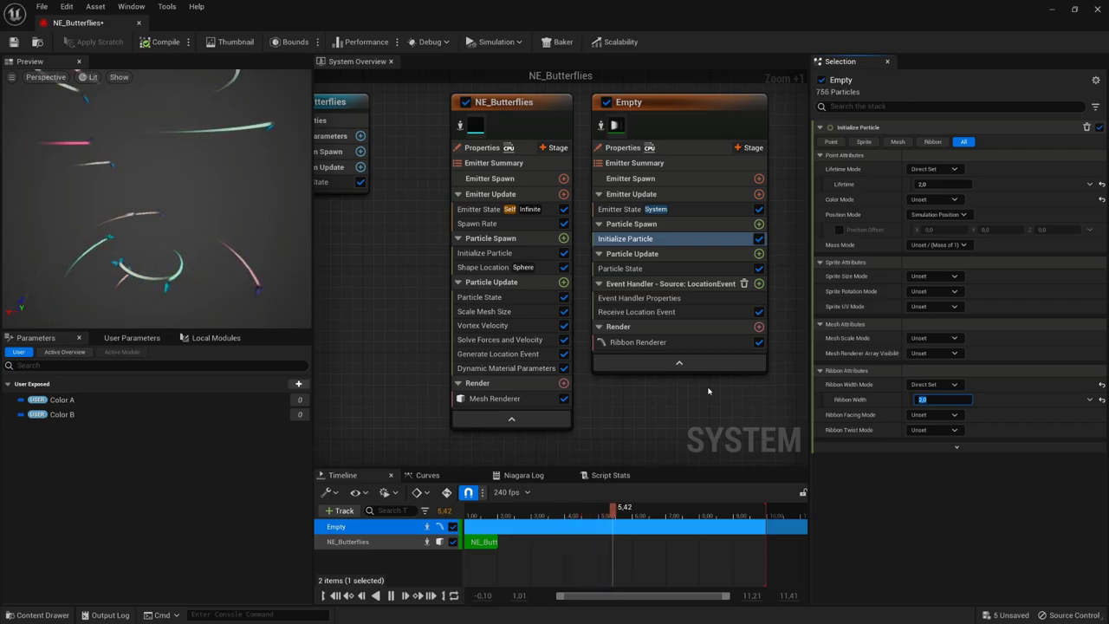
key(Return)
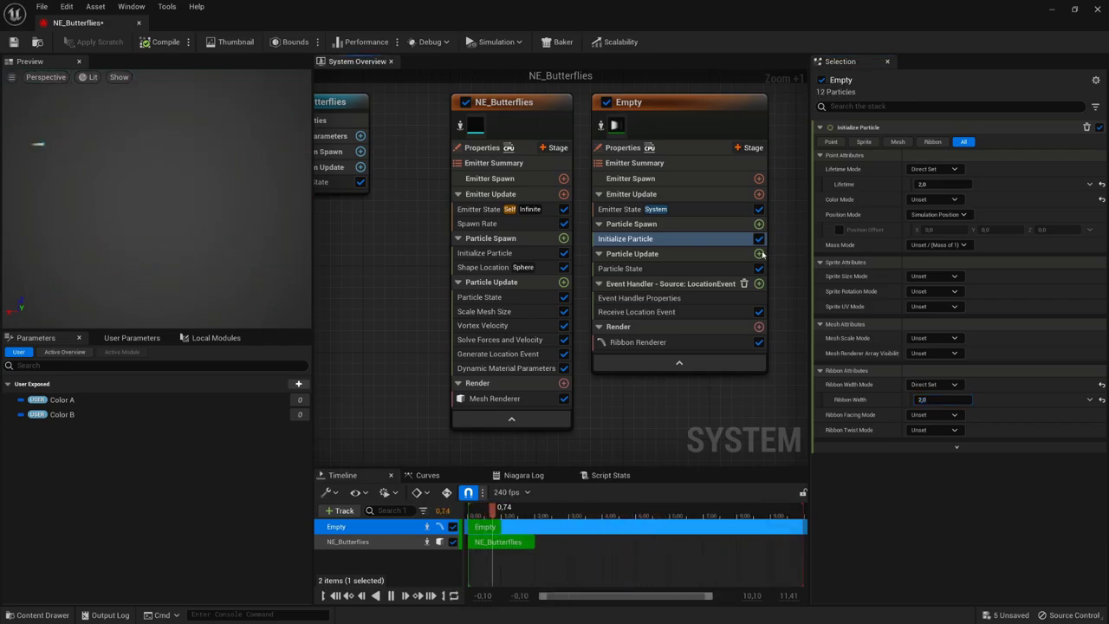
Step: Add Scale Ribbon Width and Scale Color modules to the Empty emitter's Particle Update stage
click(759, 254)
text(scale ri)
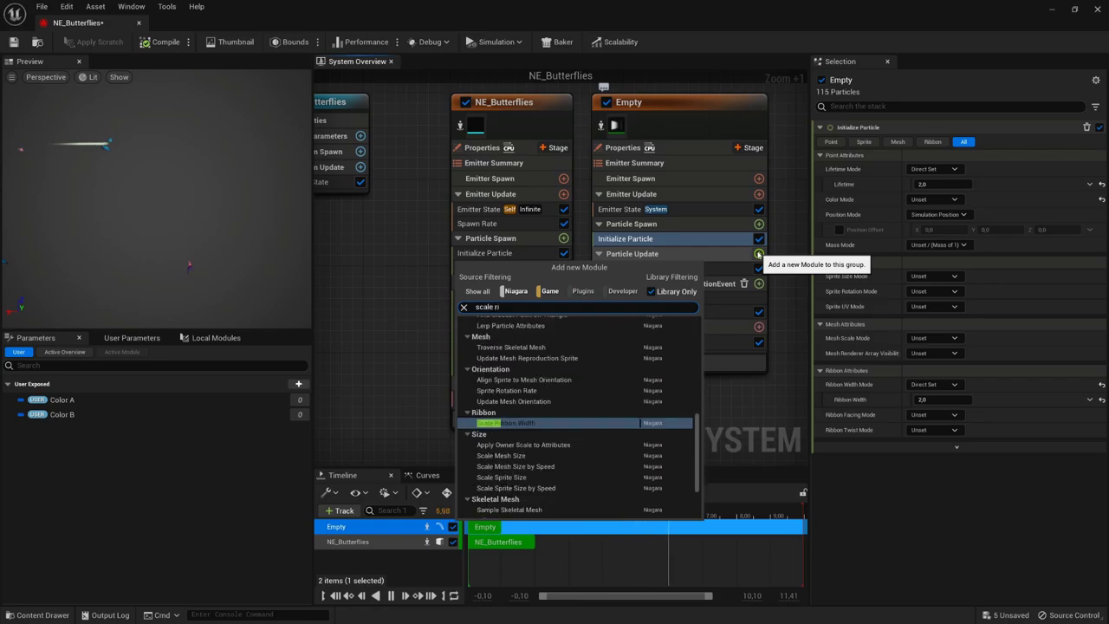
click(530, 423)
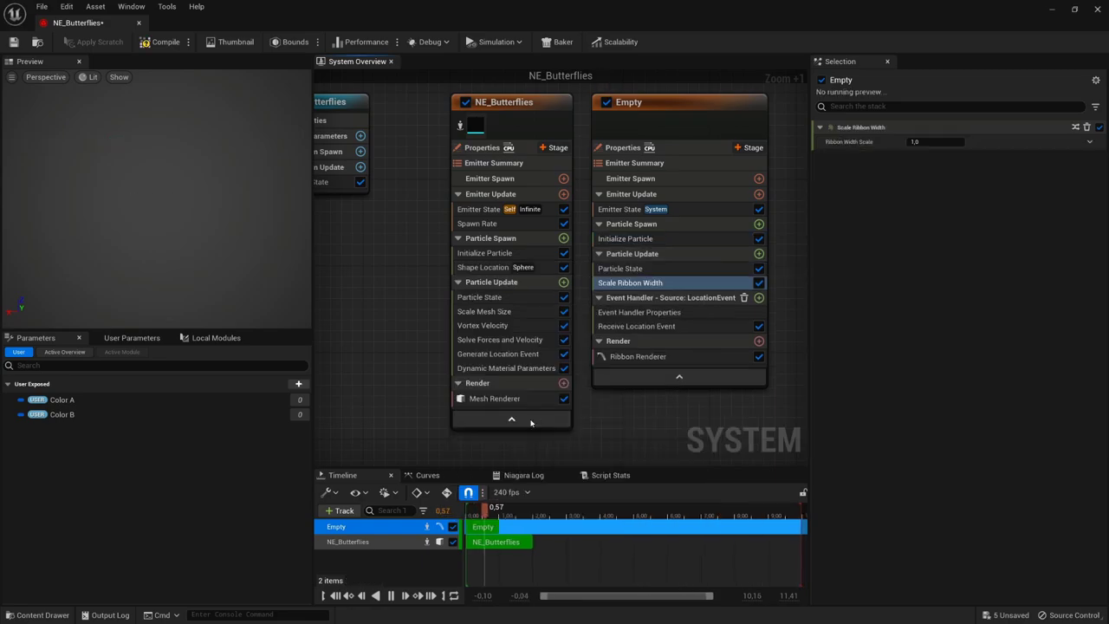
click(759, 254)
text(sc)
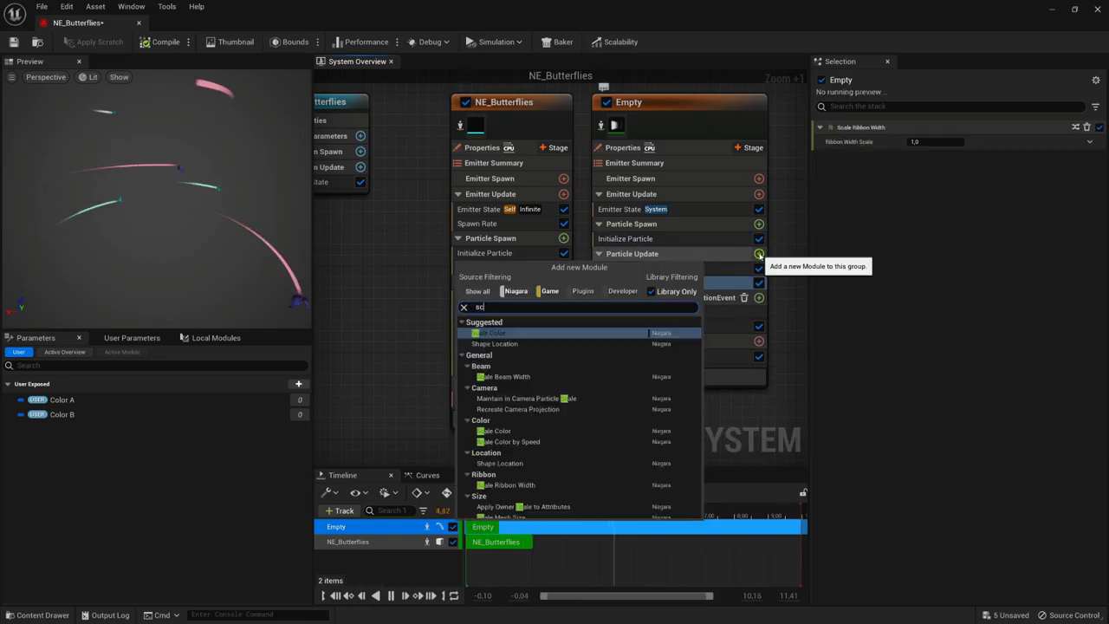
text(ale col)
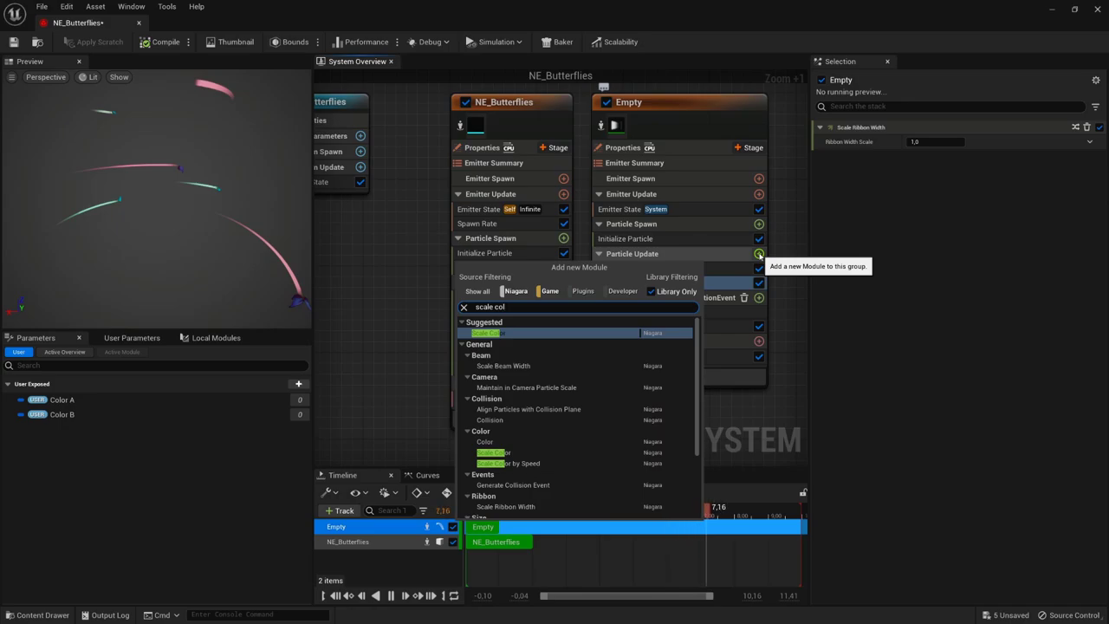
key(Return)
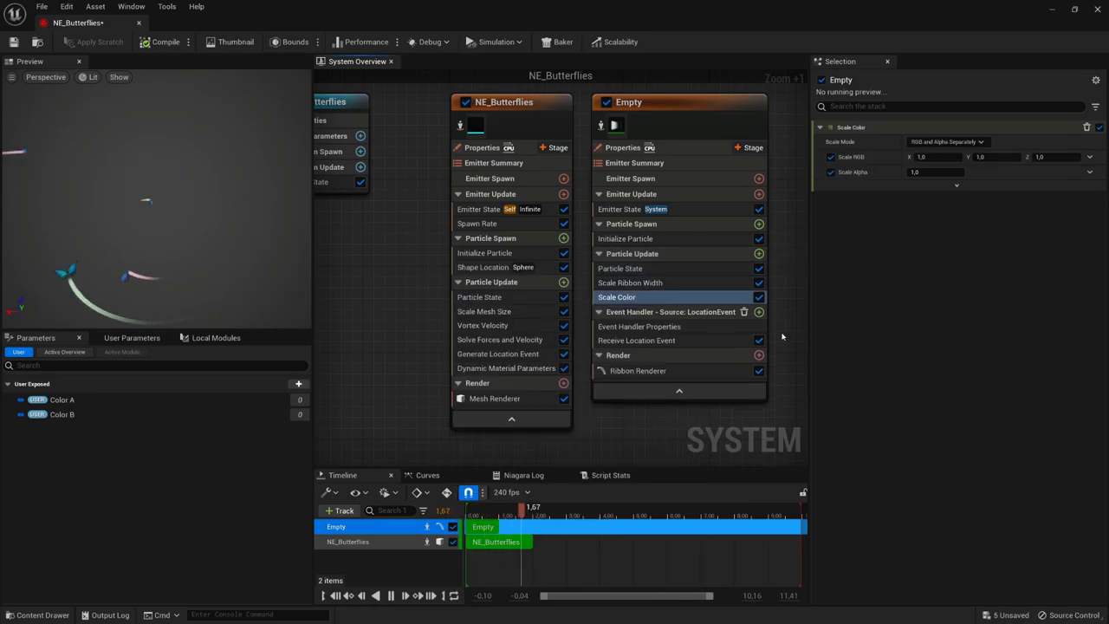
Step: Drive the Ribbon Width Scale with Float from Curve, using the smooth descending curve template
click(721, 283)
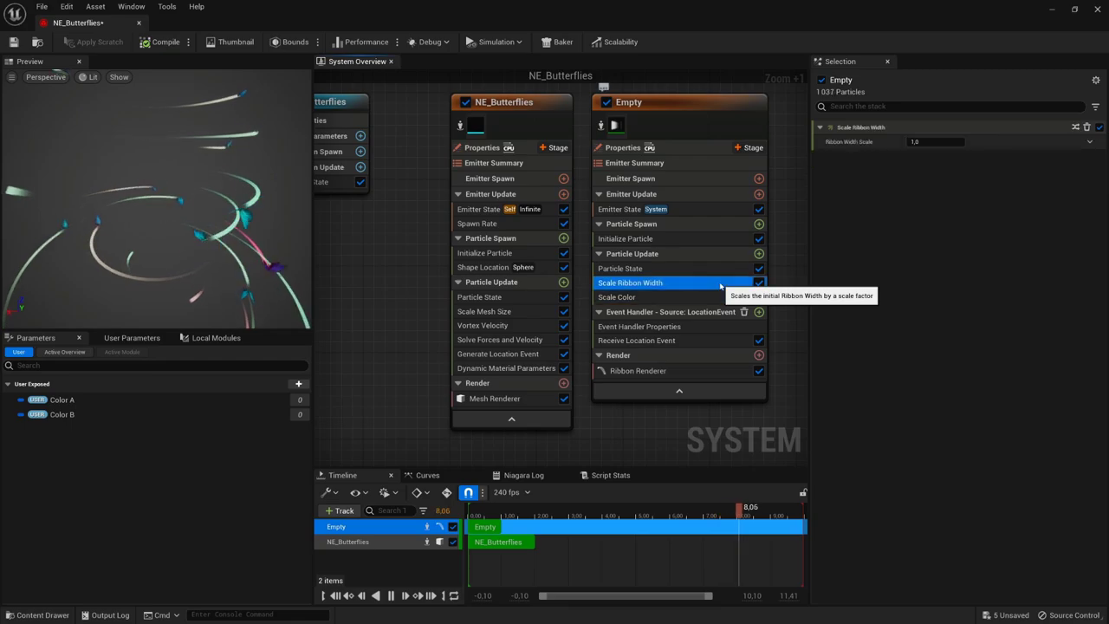
click(1089, 141)
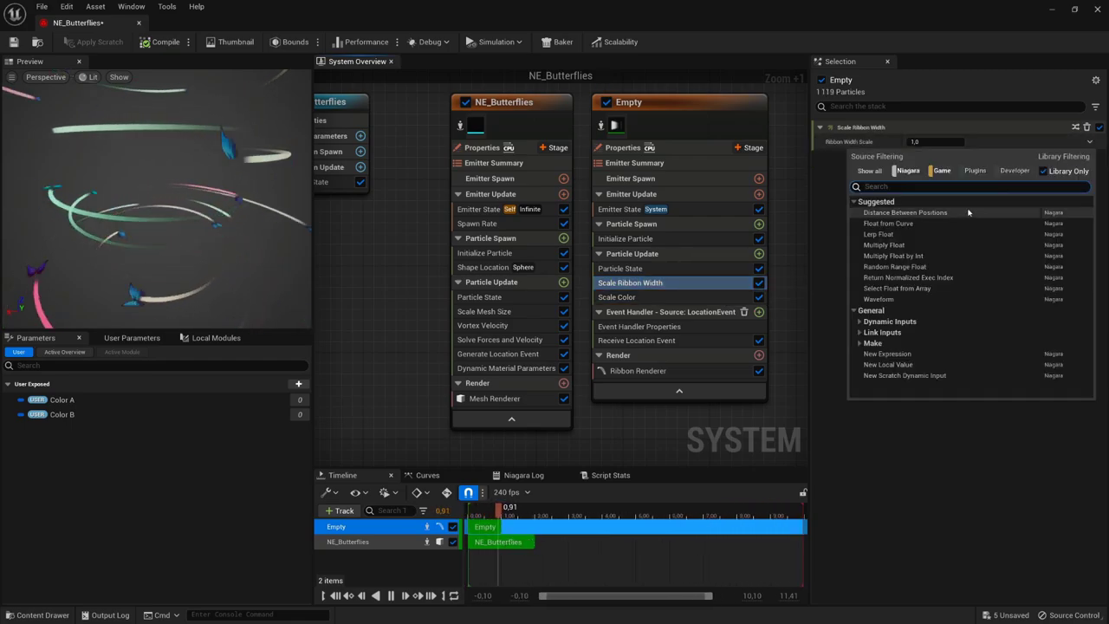
click(939, 222)
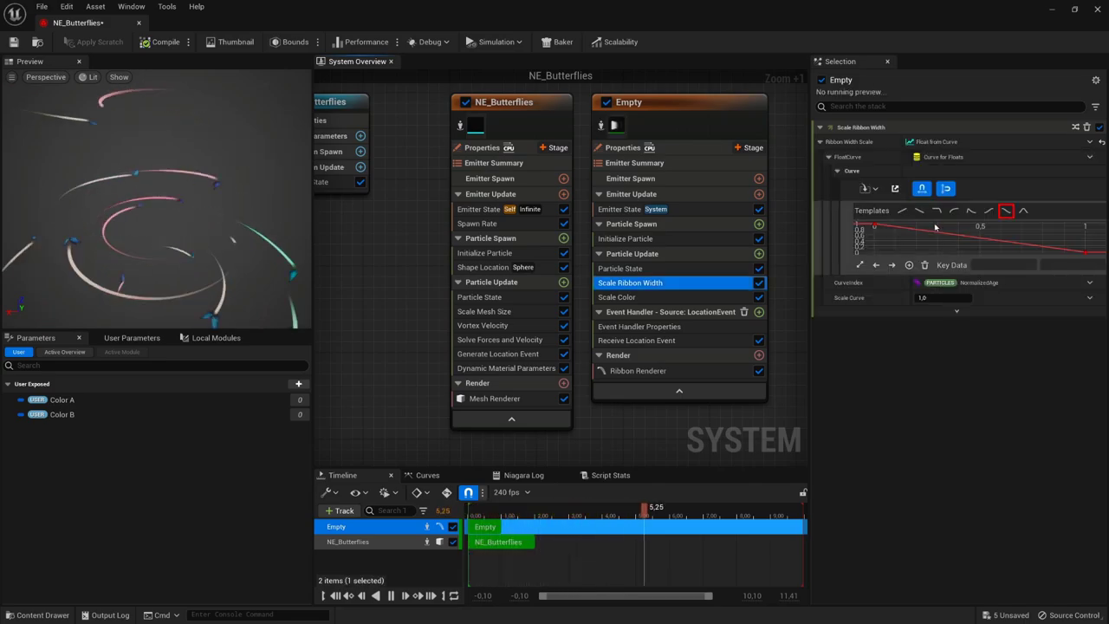
click(1006, 213)
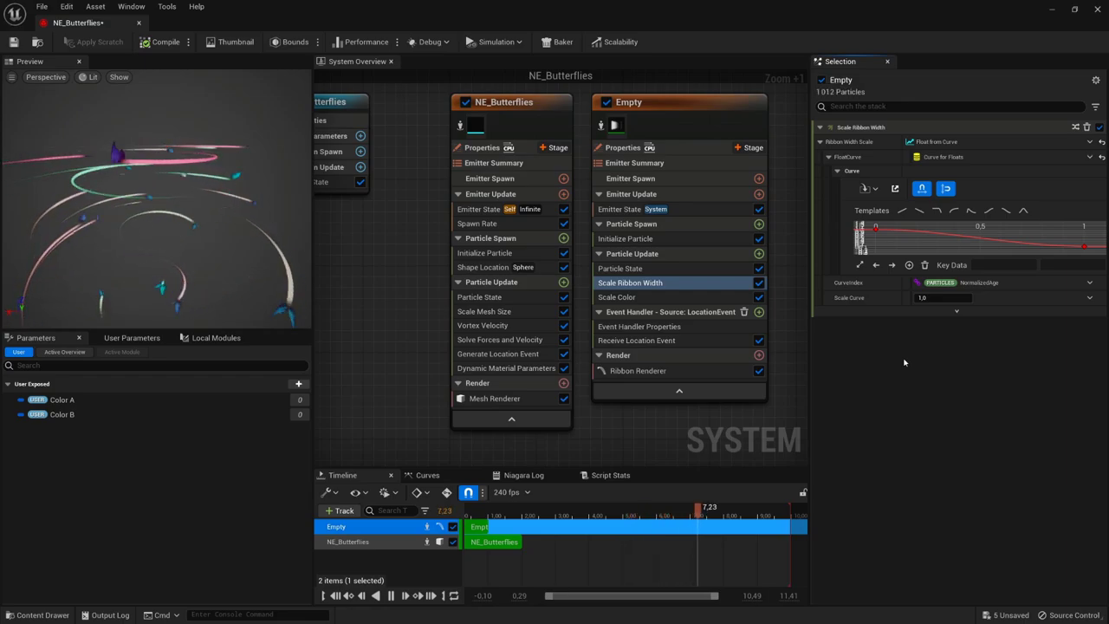
Step: Drive the Scale Color module's Scale RGB with Make Vector from Linear Color RGB
click(617, 297)
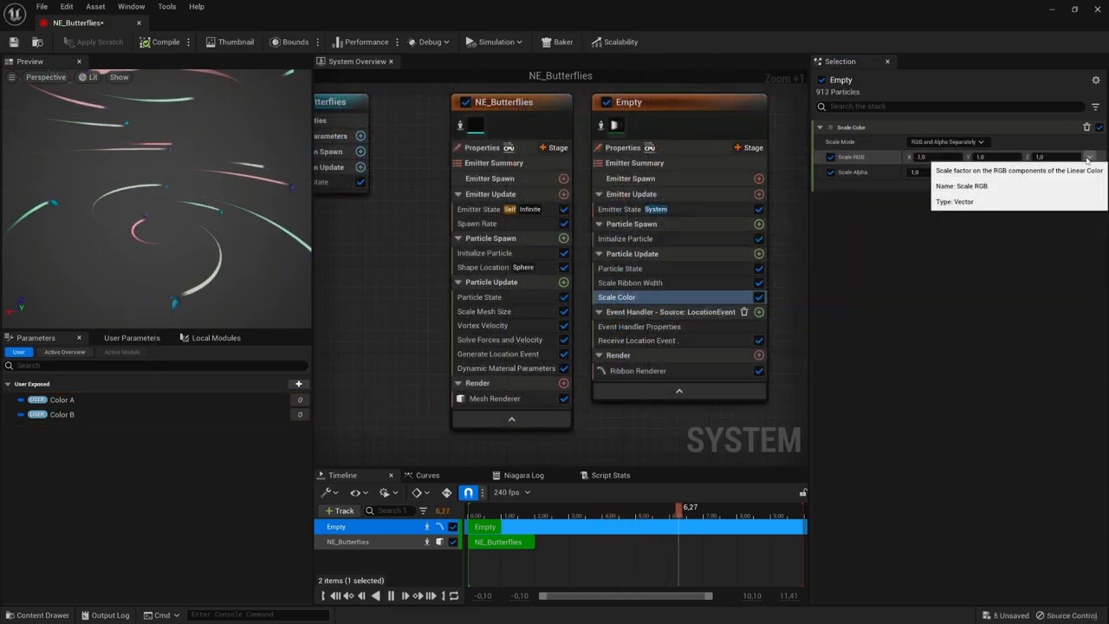
click(1089, 157)
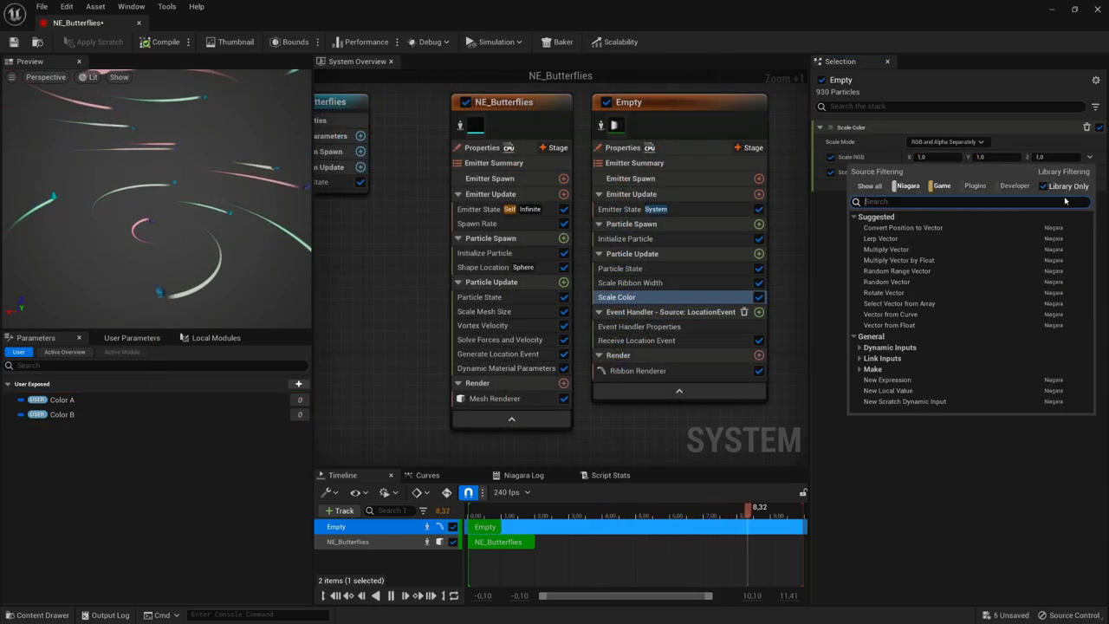
text(rgb)
click(1019, 227)
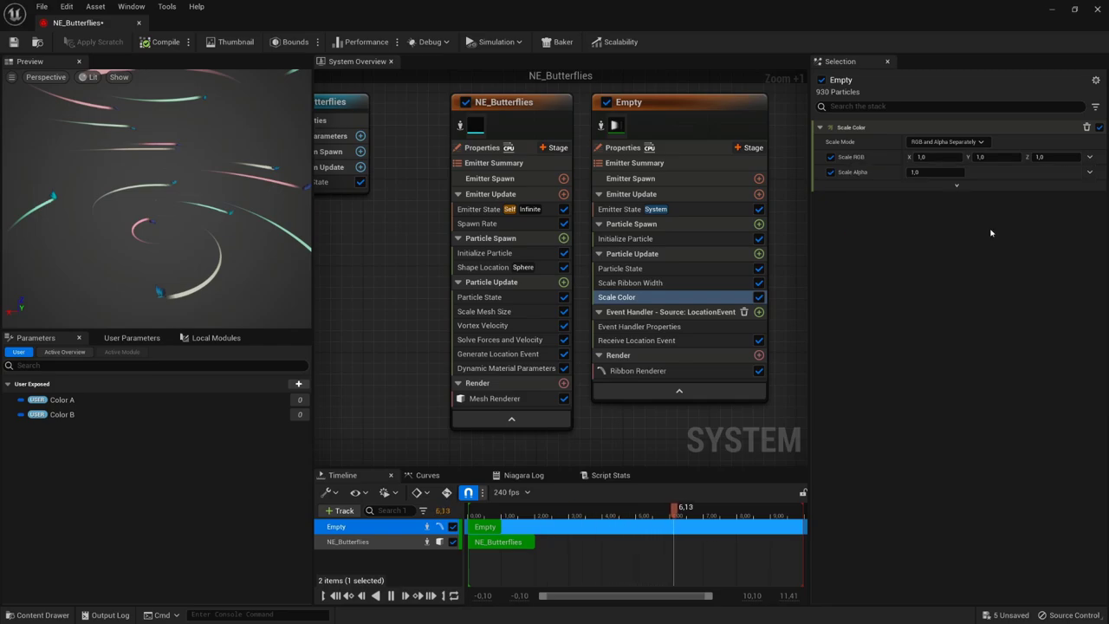
Step: Set the Scale RGB colour to light blue (R 0.169291, G 0.66157, B 1.0) and Scale Alpha to 0.4
click(923, 172)
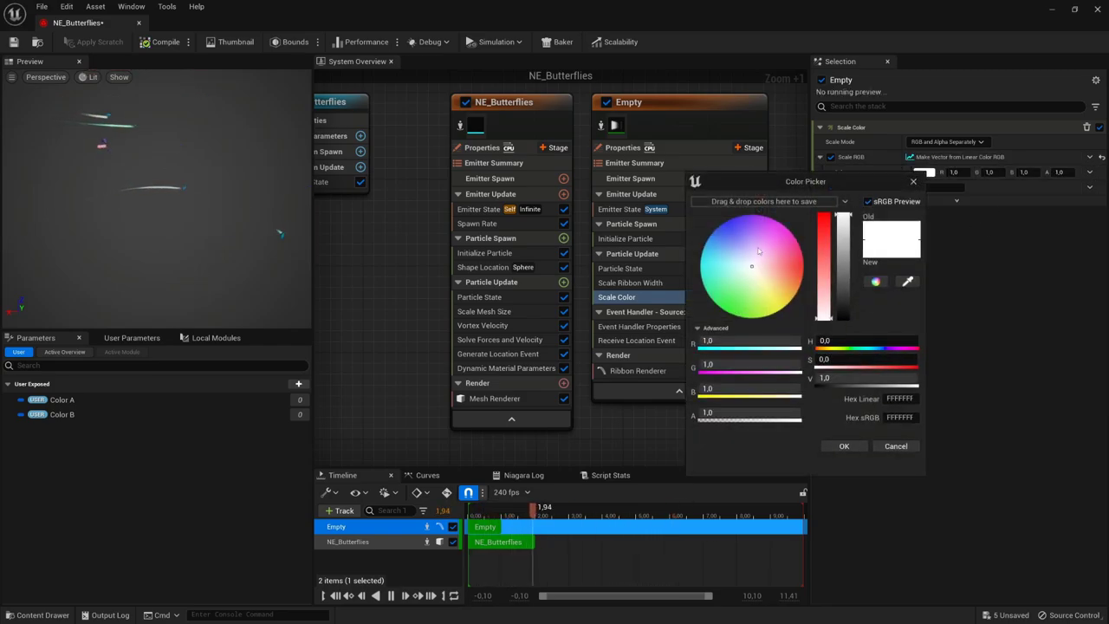
click(713, 262)
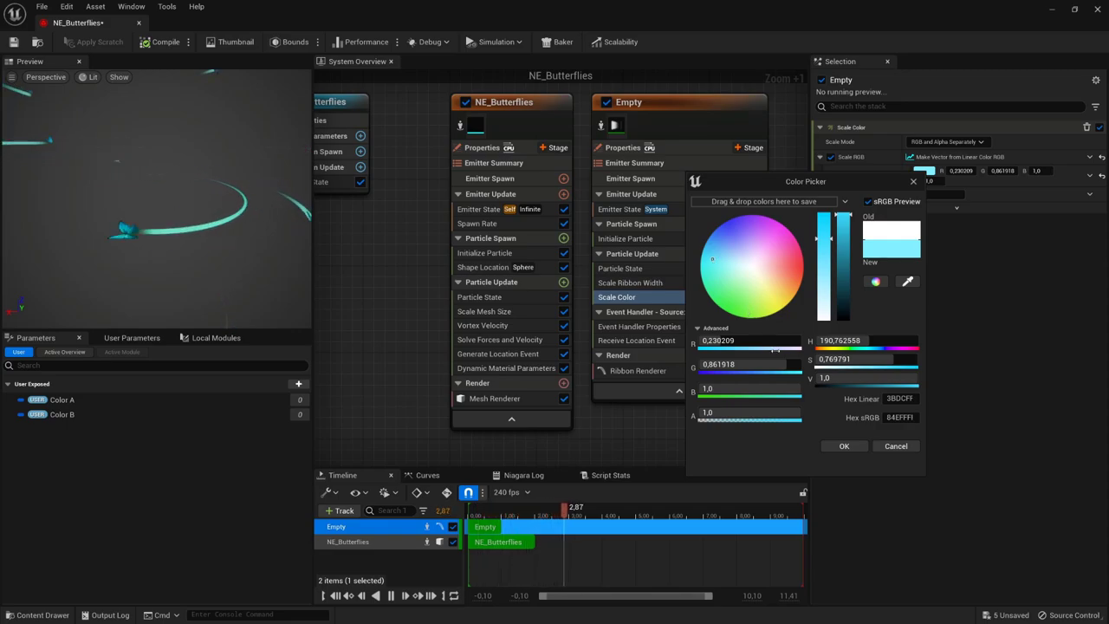
click(712, 252)
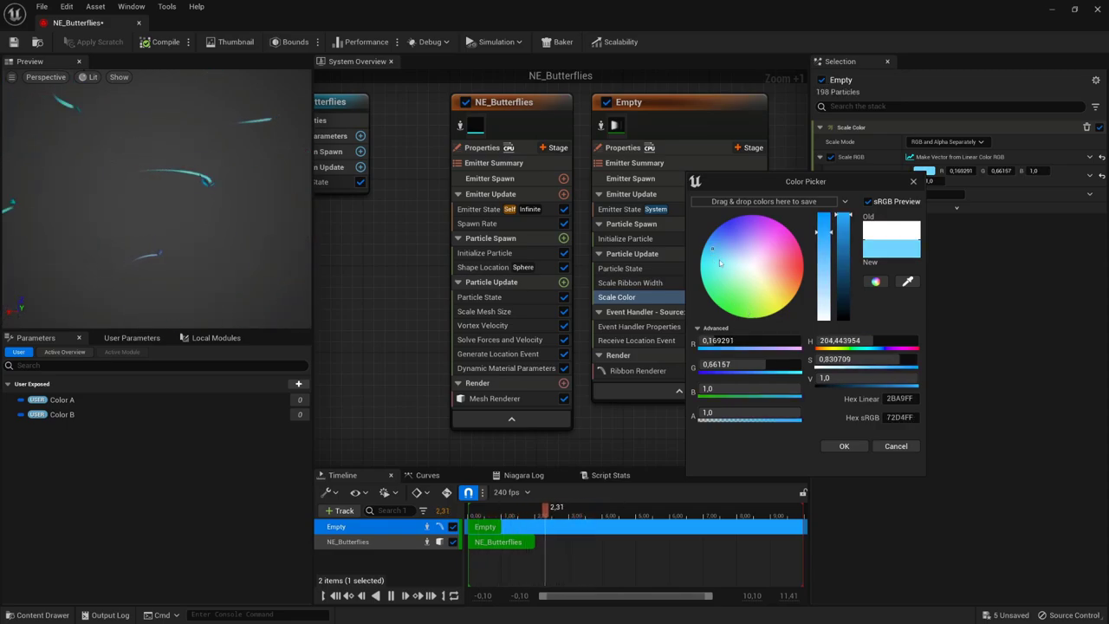
click(852, 446)
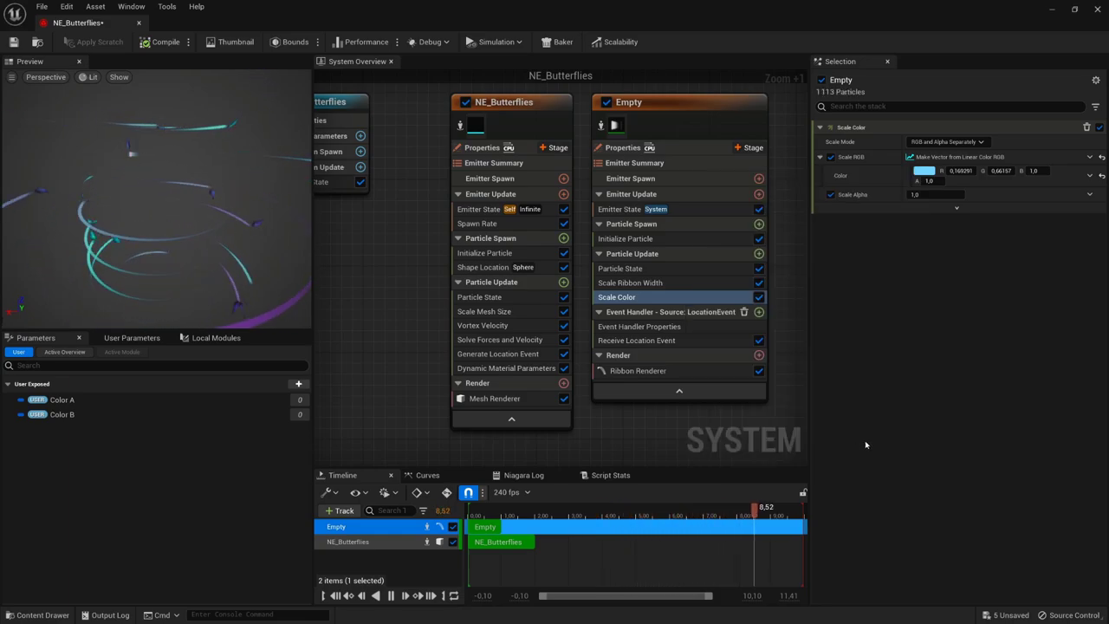
click(946, 194)
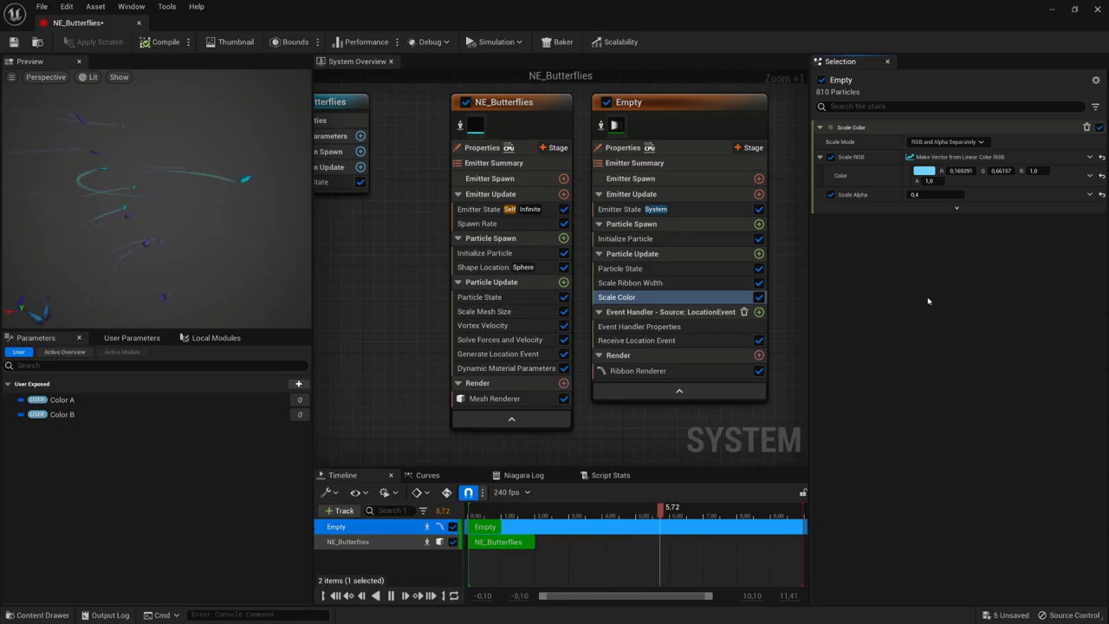
Step: Rename the Empty emitter as NE_Trail
click(706, 124)
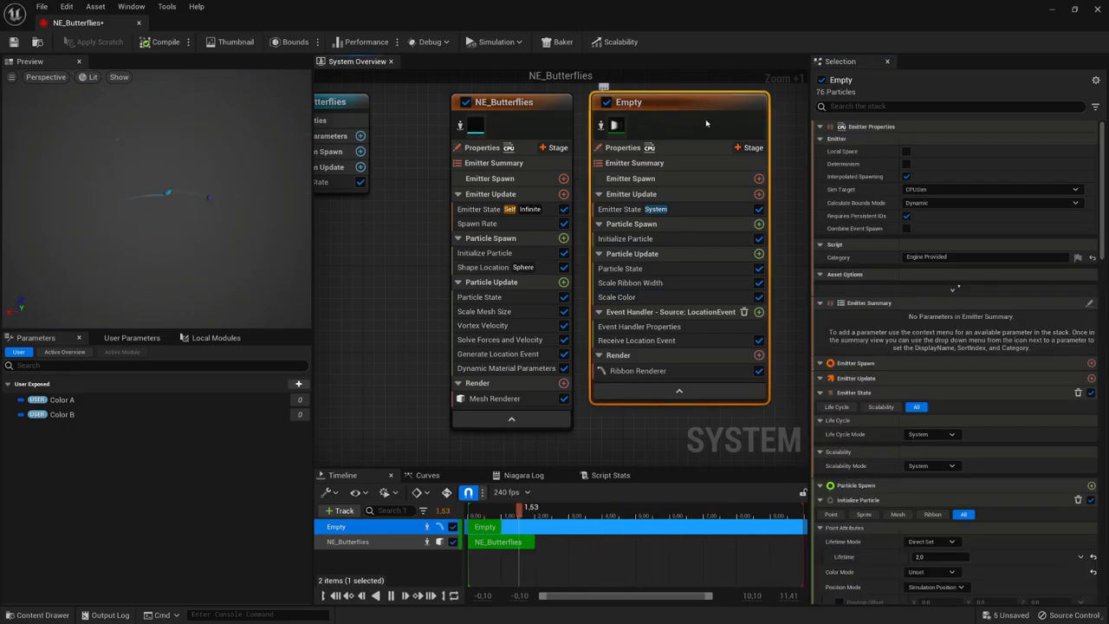
key(F2)
text(NE_Trail)
key(Return)
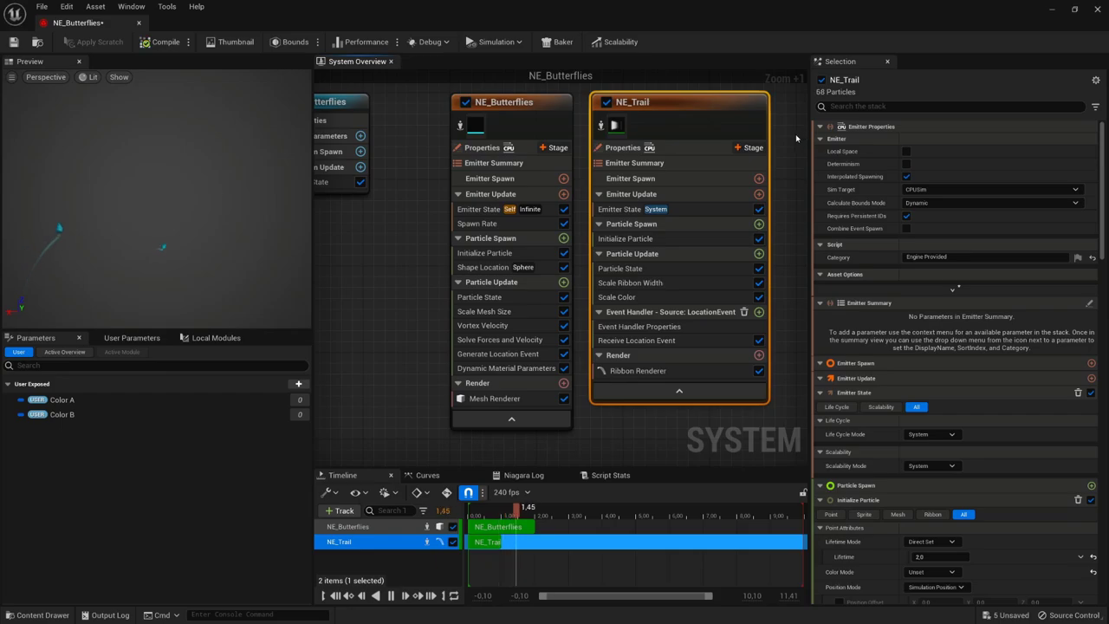
click(796, 138)
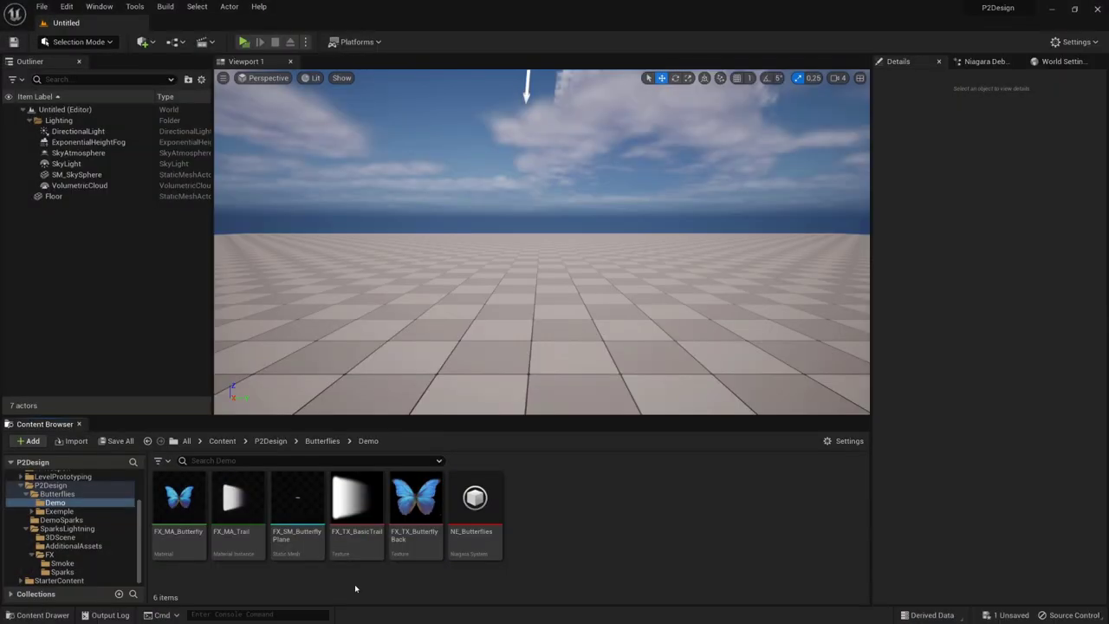
Step: Duplicate the FX_MA_Trail material instance, set the copy's Texture to FX_TX_BlurredHalo and save it
right_click(235, 507)
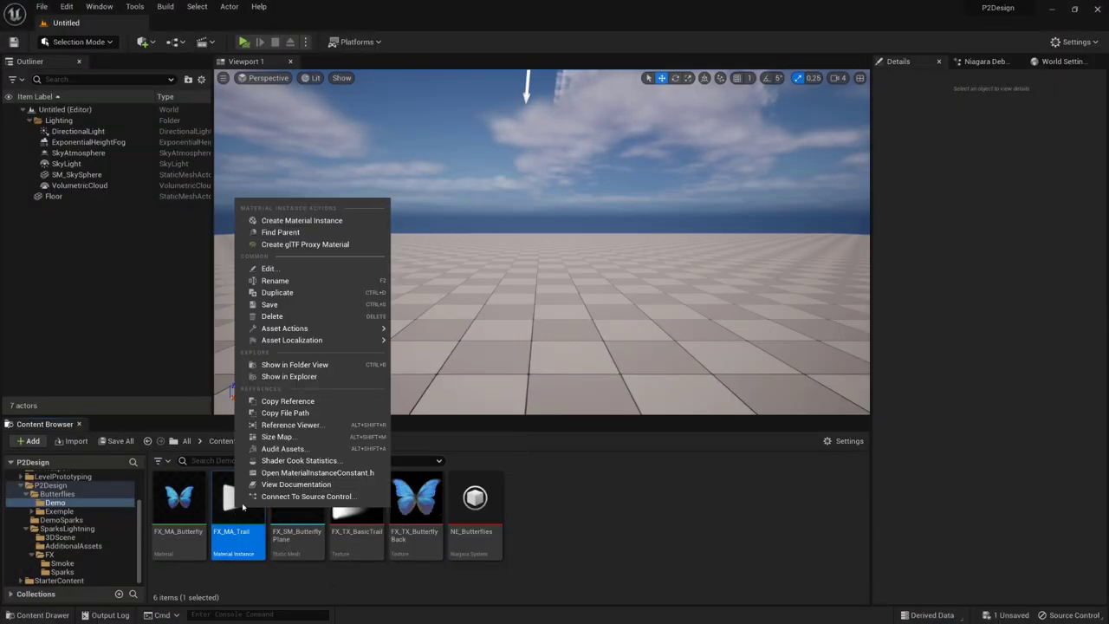
click(322, 293)
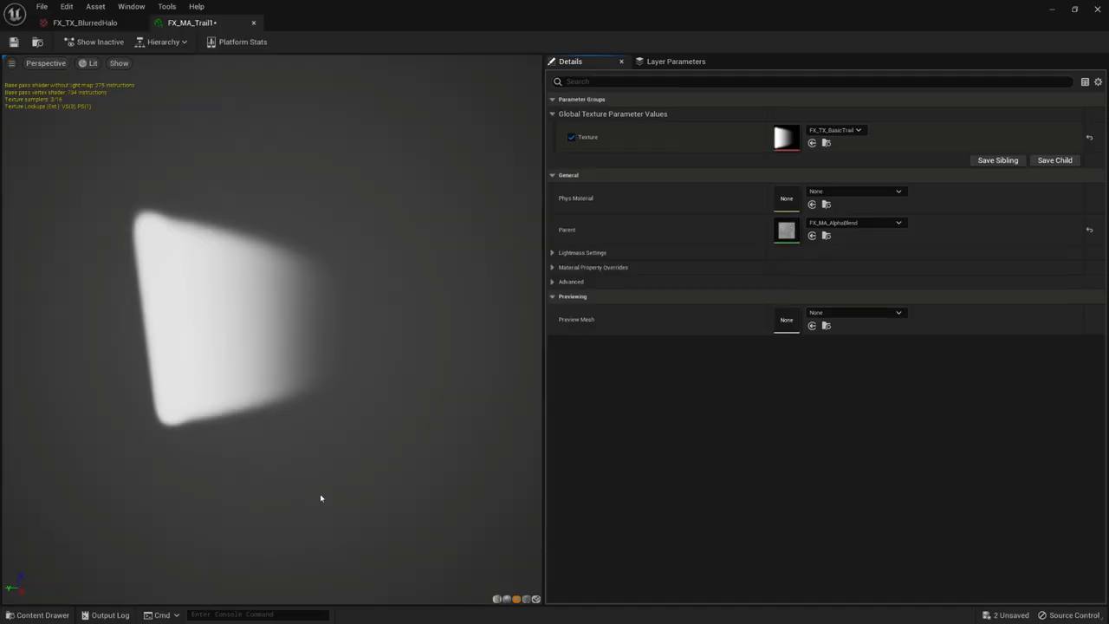
click(836, 130)
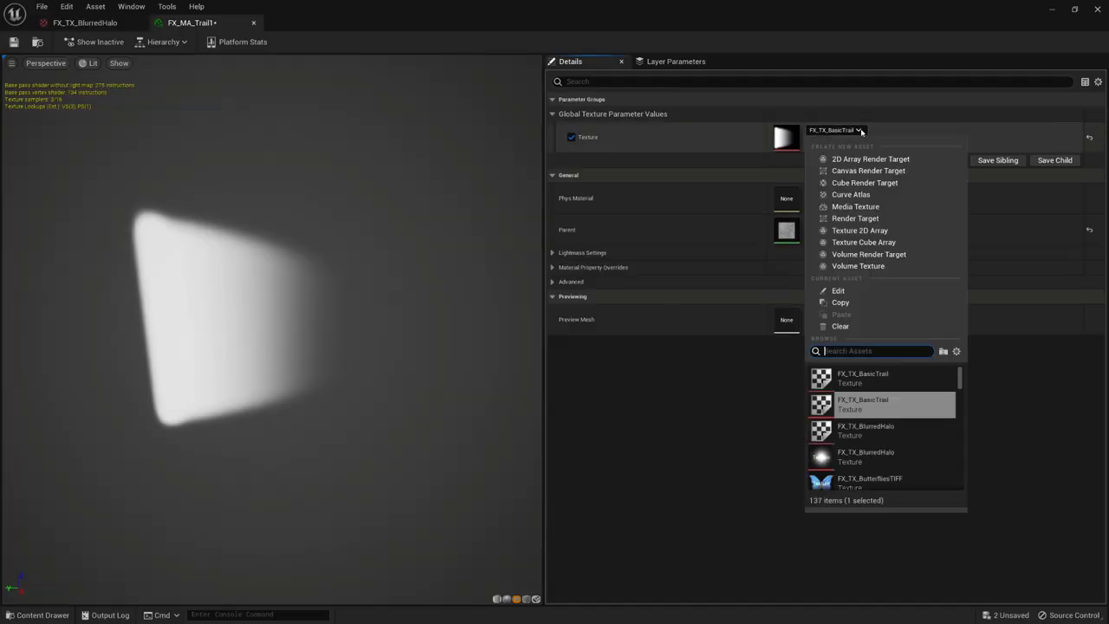
click(866, 399)
key(ctrl+s)
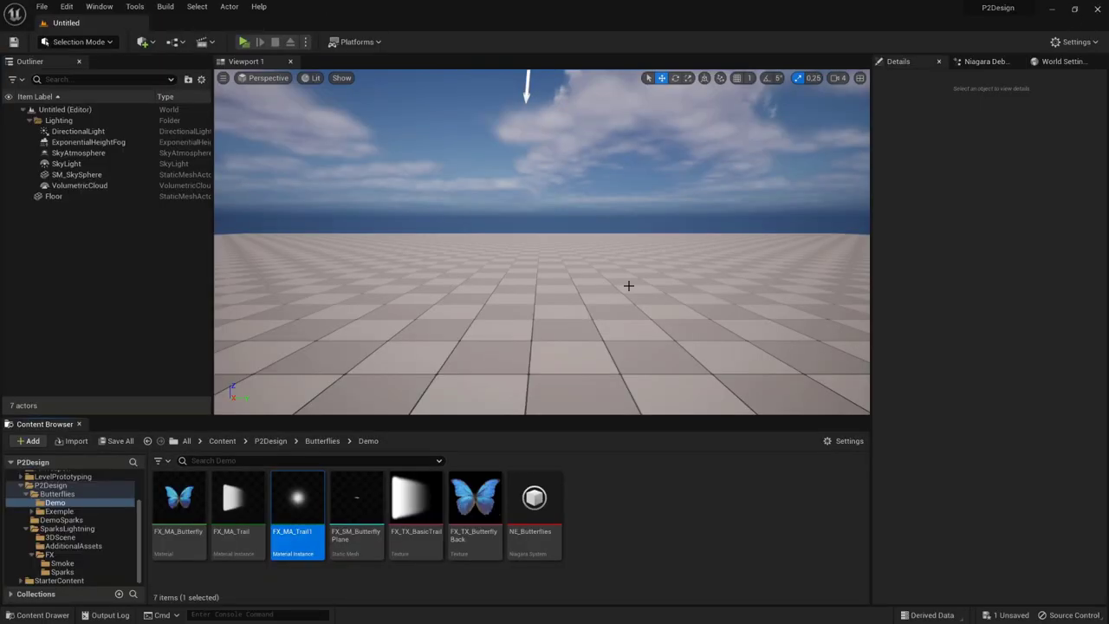
Step: Rename the duplicated material instance as FX_MA_SoftDot
right_click(299, 503)
click(328, 310)
text(FX_MA_Soft)
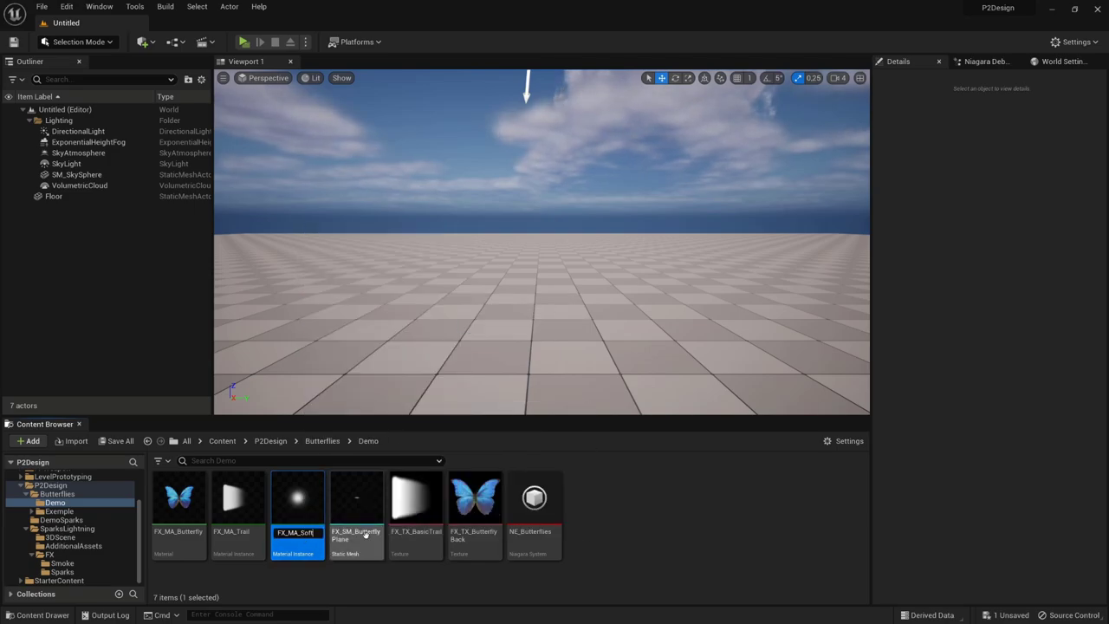
text(Dot)
key(Return)
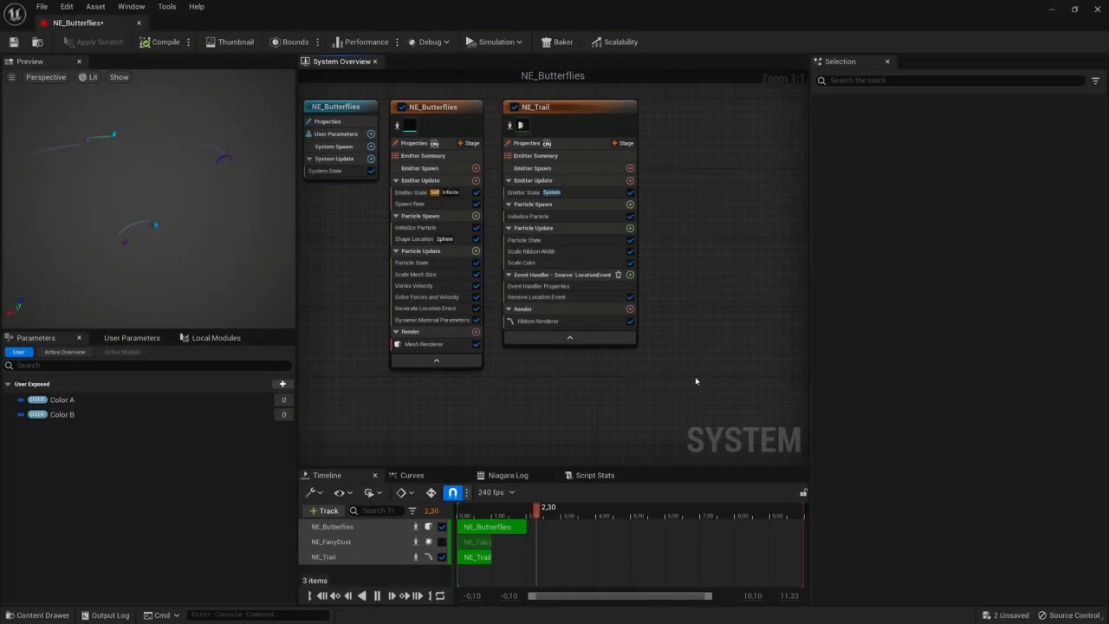
Step: Add a new emitter to the Niagara system from the Empty template
right_click(680, 146)
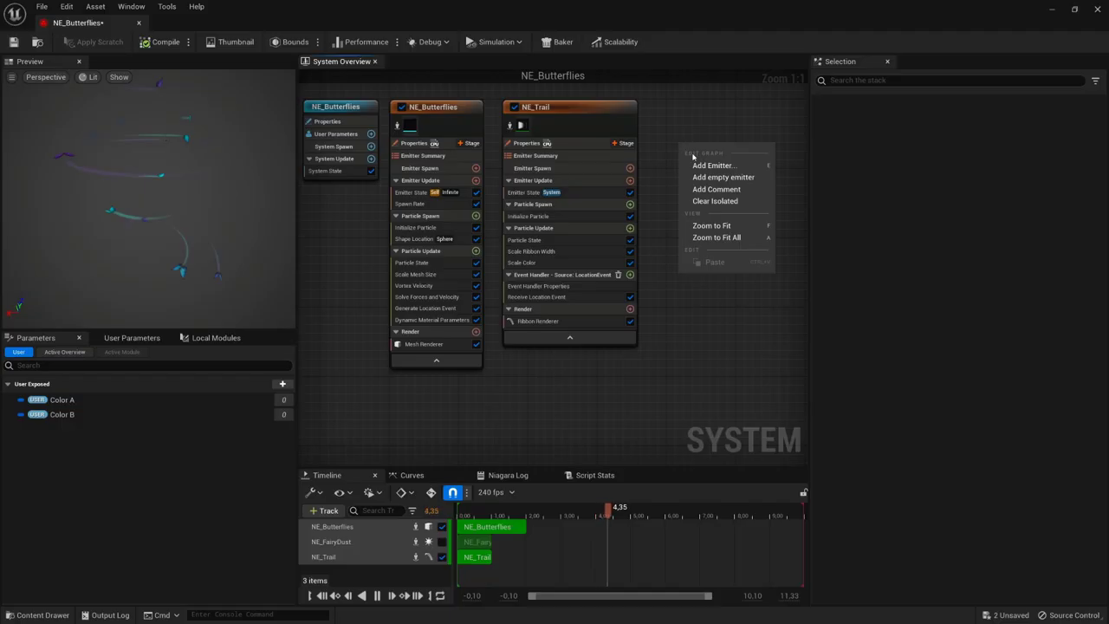
click(715, 166)
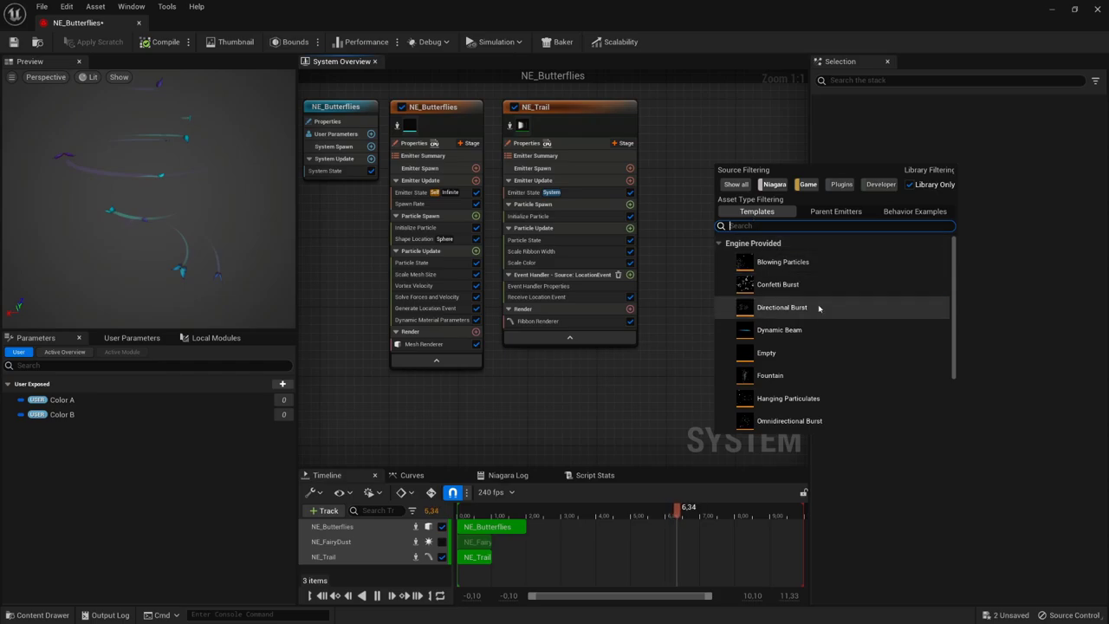
double_click(827, 353)
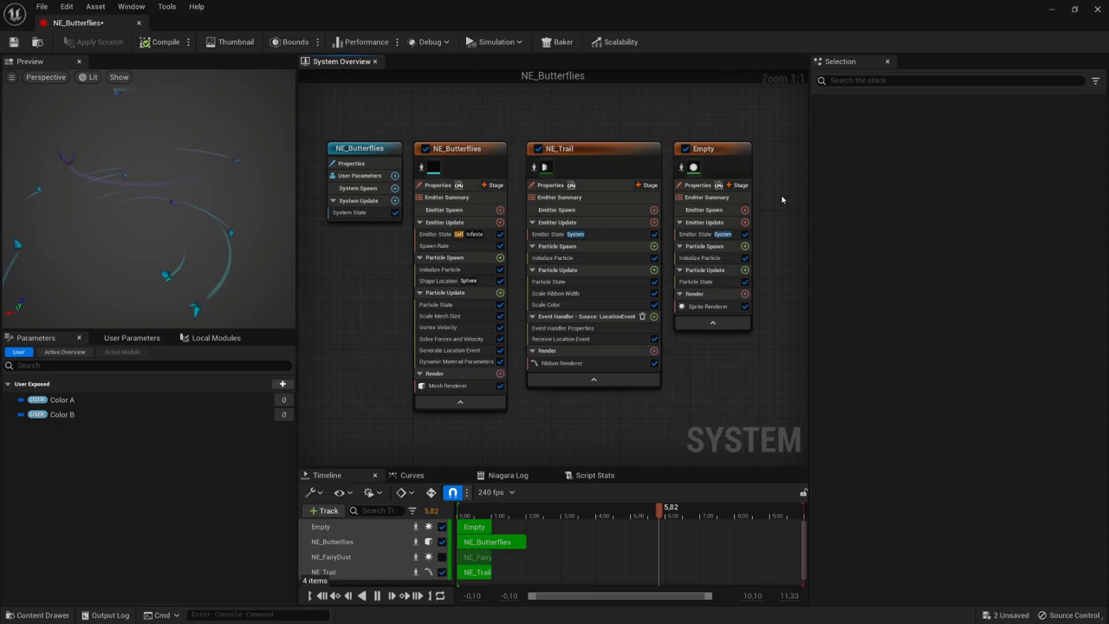
key(ctrl+z)
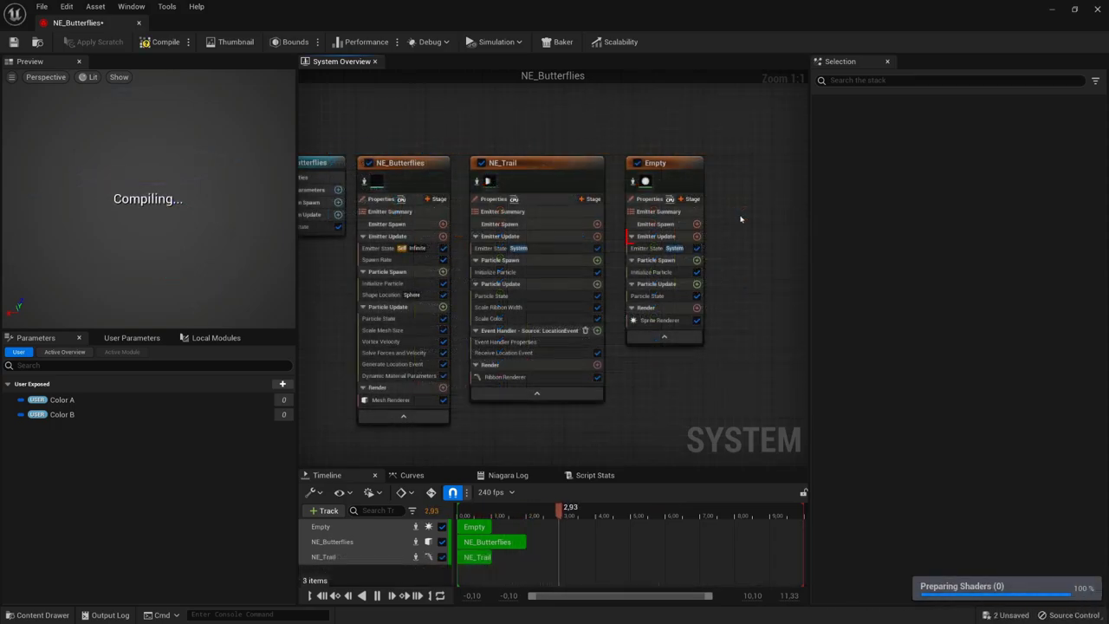
Step: Add a Spawn Rate module to the Empty emitter's Emitter Update and set SpawnRate to 20
click(697, 236)
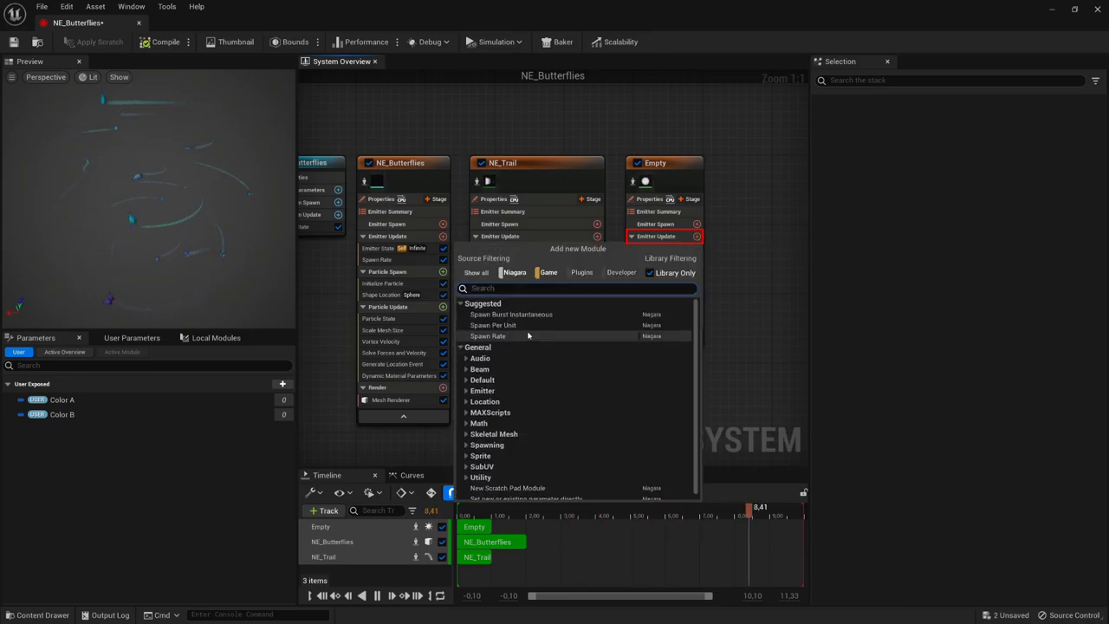
click(488, 336)
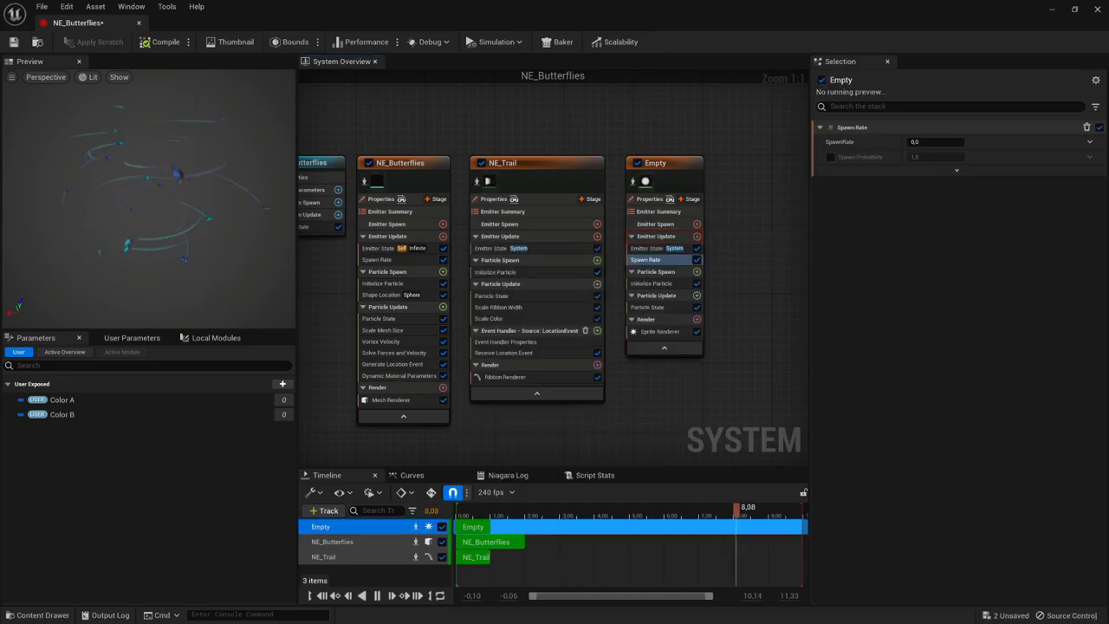
click(918, 142)
text(20)
key(Return)
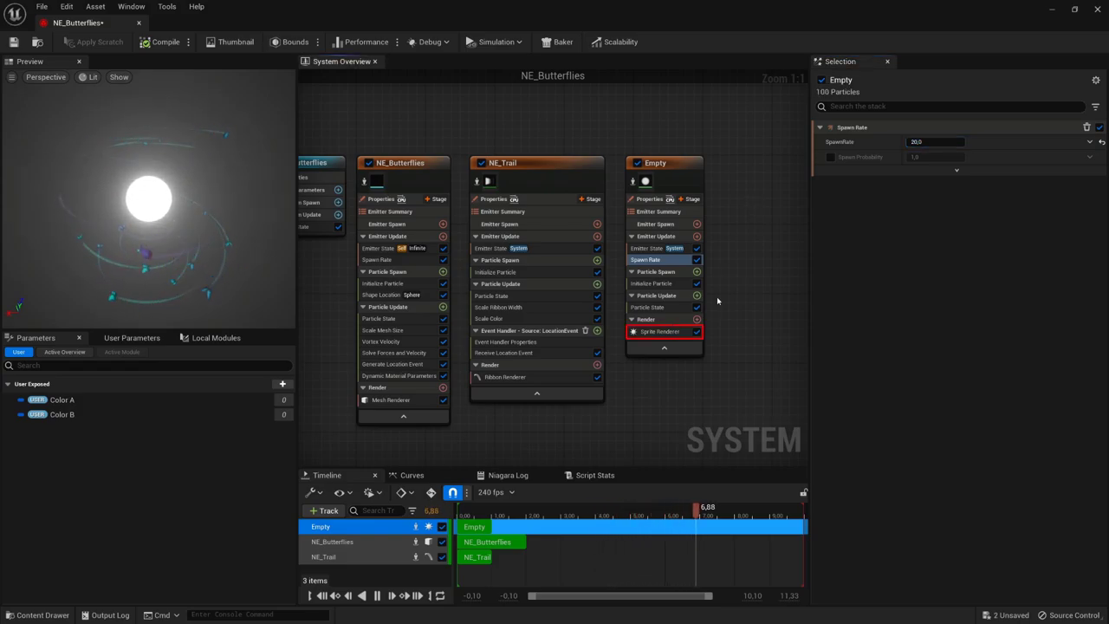
Step: Assign the FX_MA_SoftDot material to the Empty emitter's Sprite Renderer
click(666, 331)
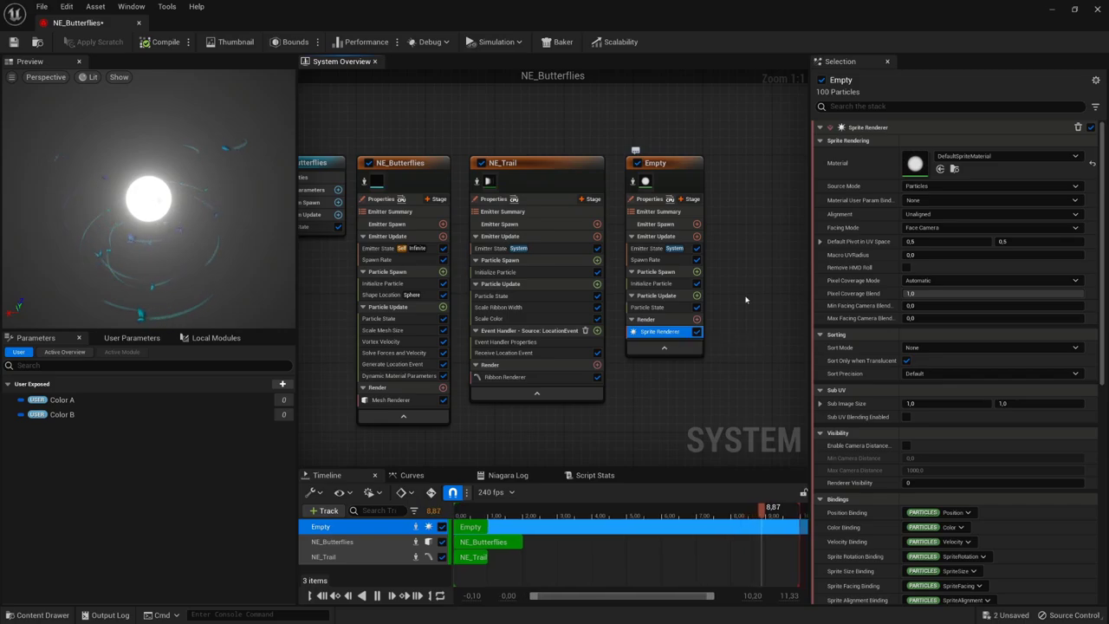
click(1062, 157)
text(soft)
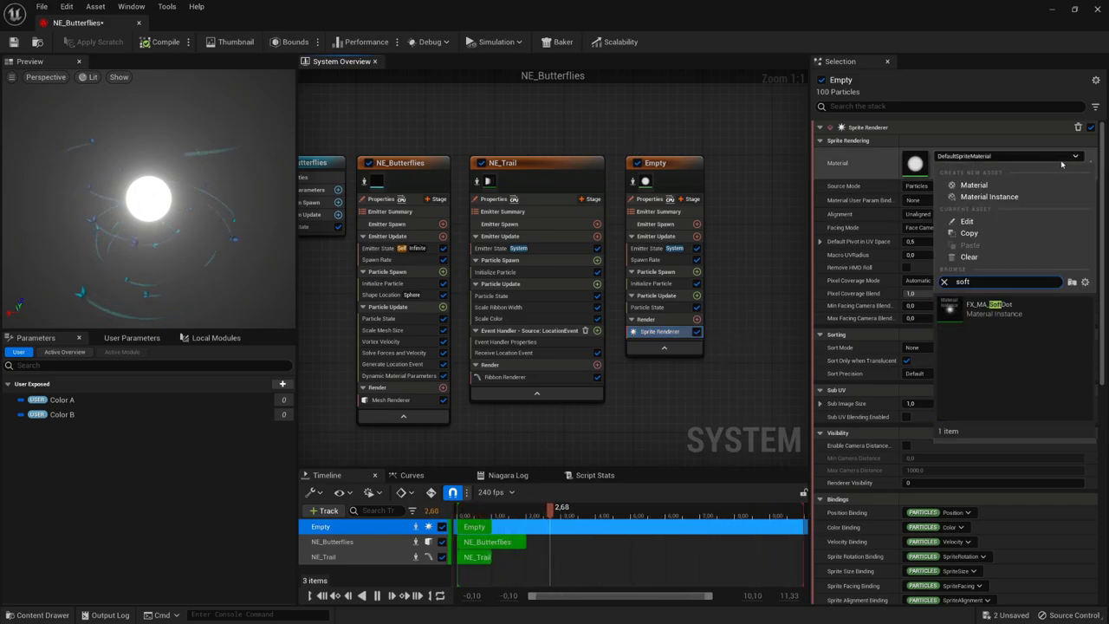
click(988, 305)
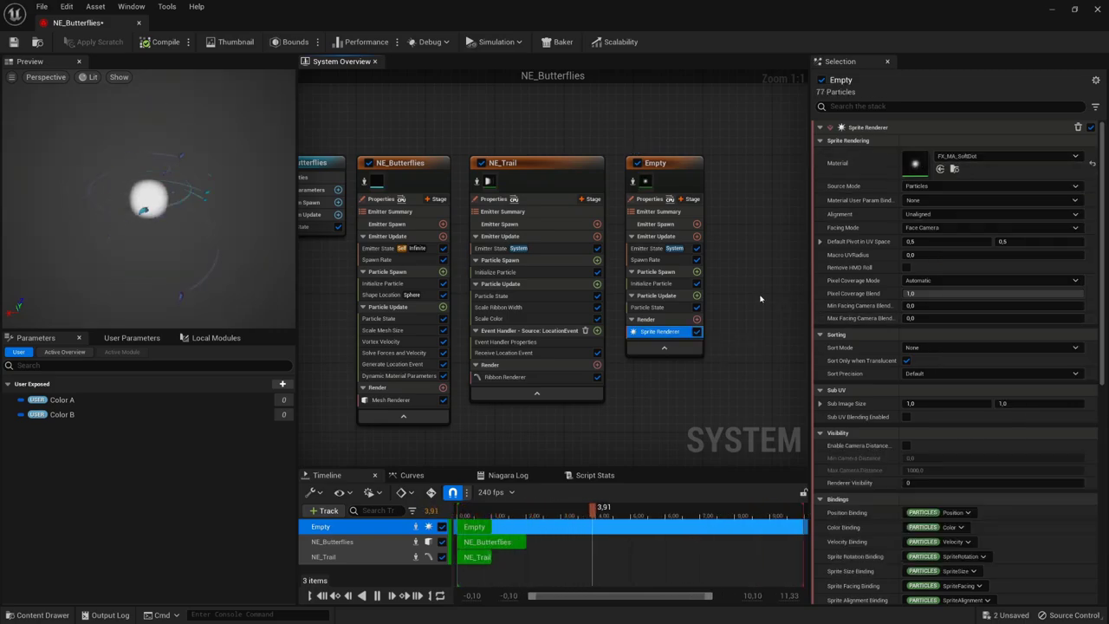
Step: In the Empty emitter's Initialize Particle module, set Lifetime Mode to Random with a Lifetime Min of 0.2
click(651, 283)
scroll(650, 283, up, 1)
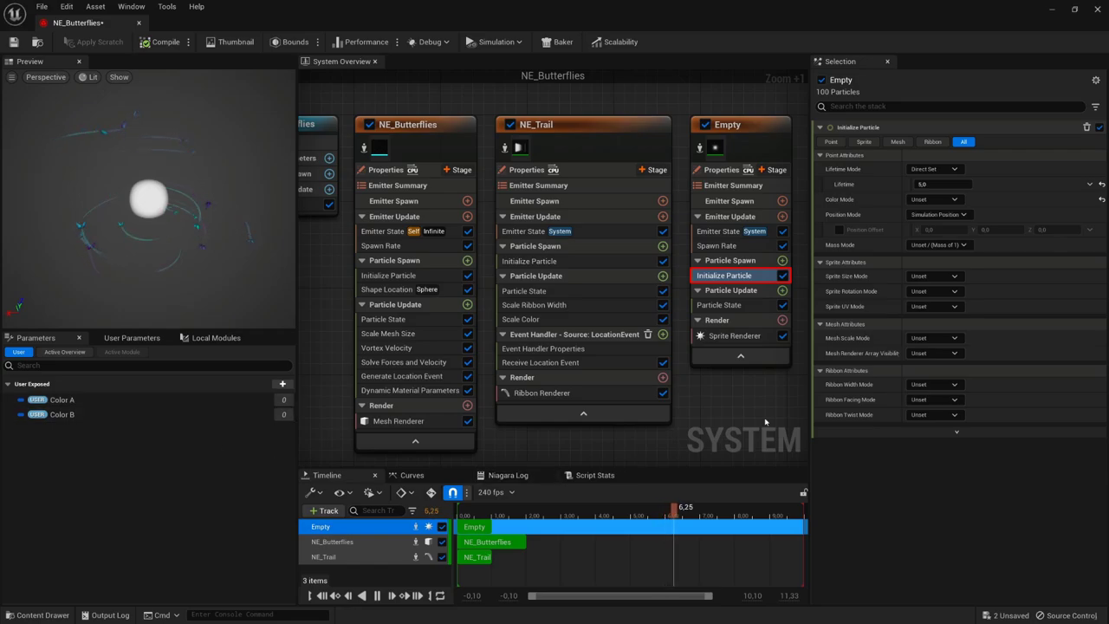
click(947, 172)
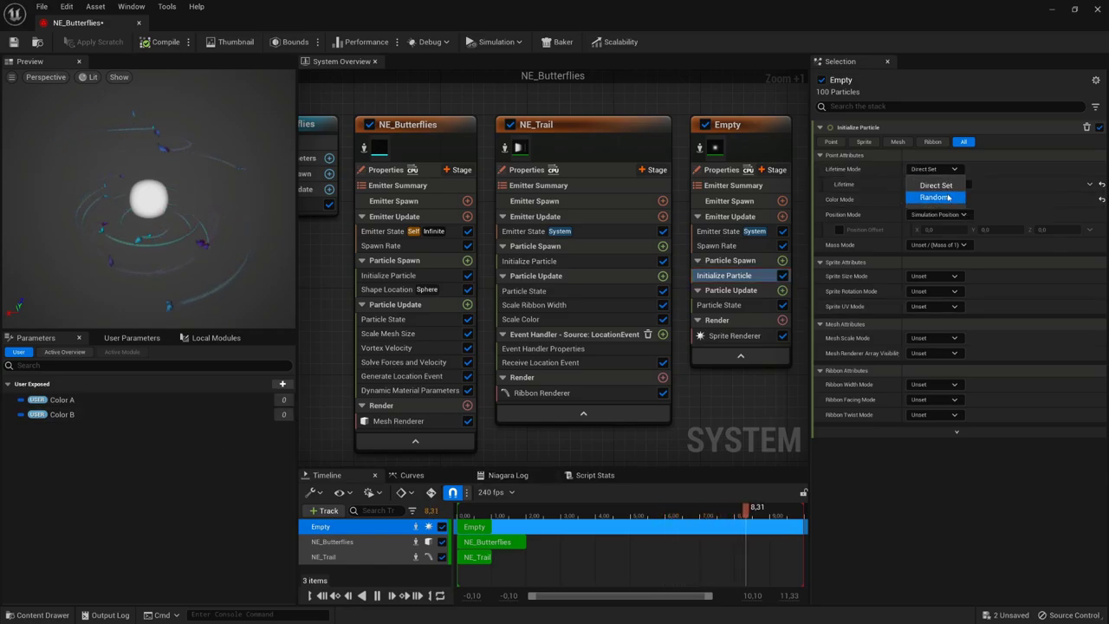
click(952, 195)
click(942, 183)
text(0,2)
key(Tab)
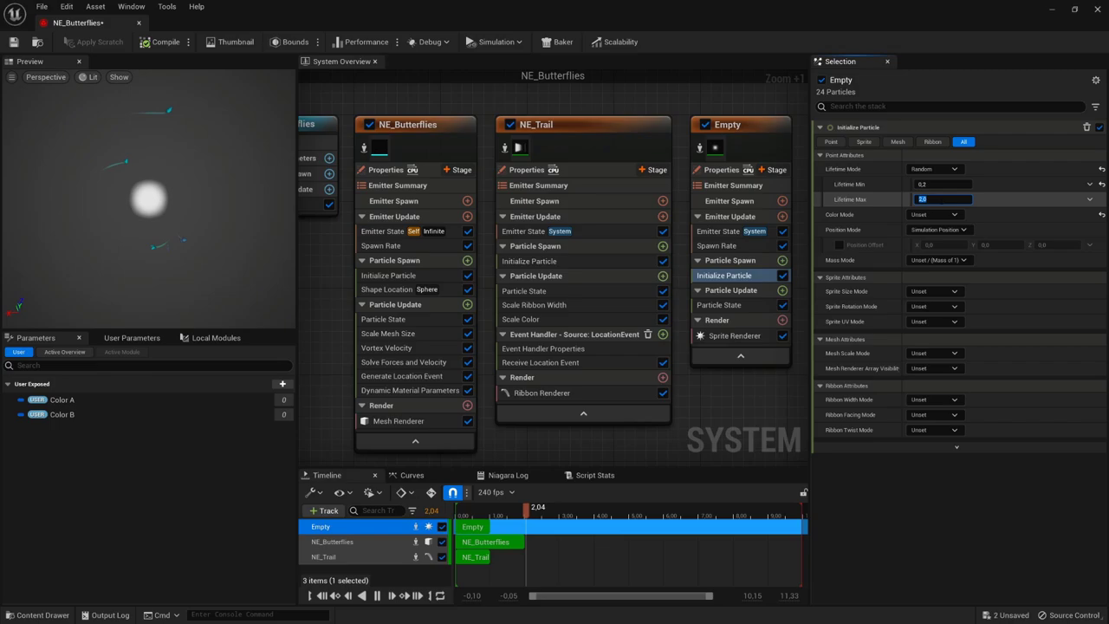
Step: Set Sprite Size Mode to Random Uniform with a minimum size of 0.3 and a maximum of 1.5
click(944, 292)
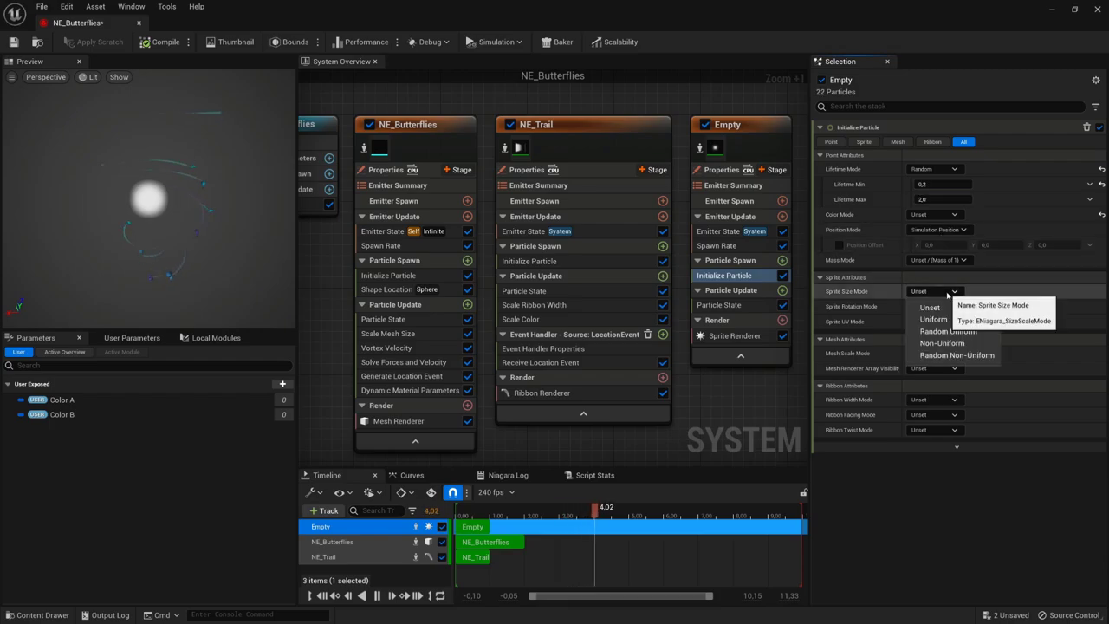
click(963, 331)
click(943, 306)
text(0.3)
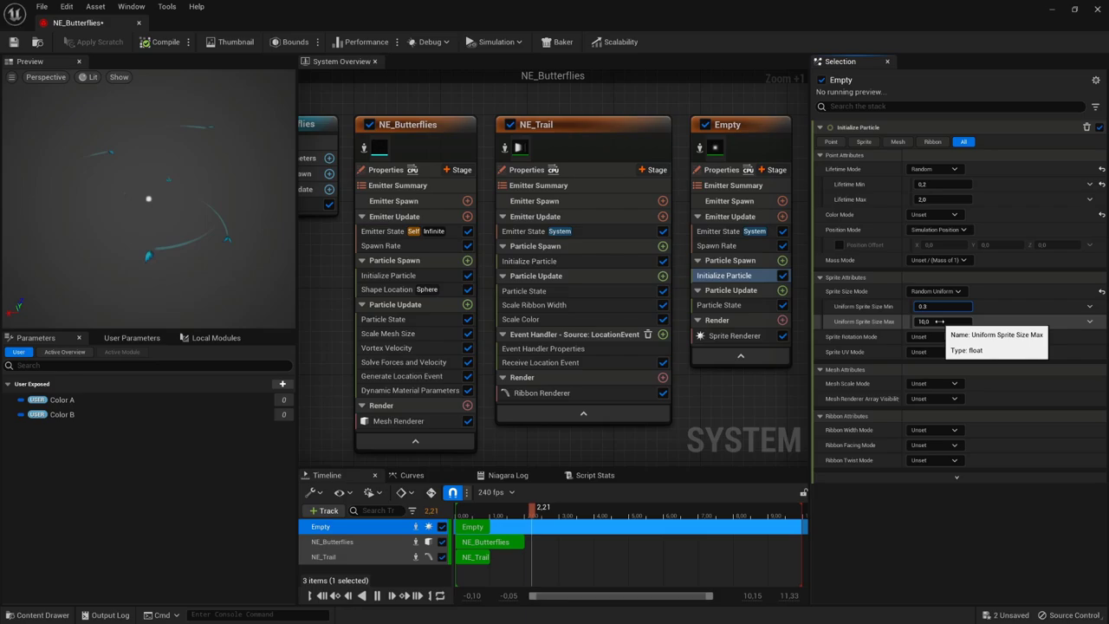
click(939, 321)
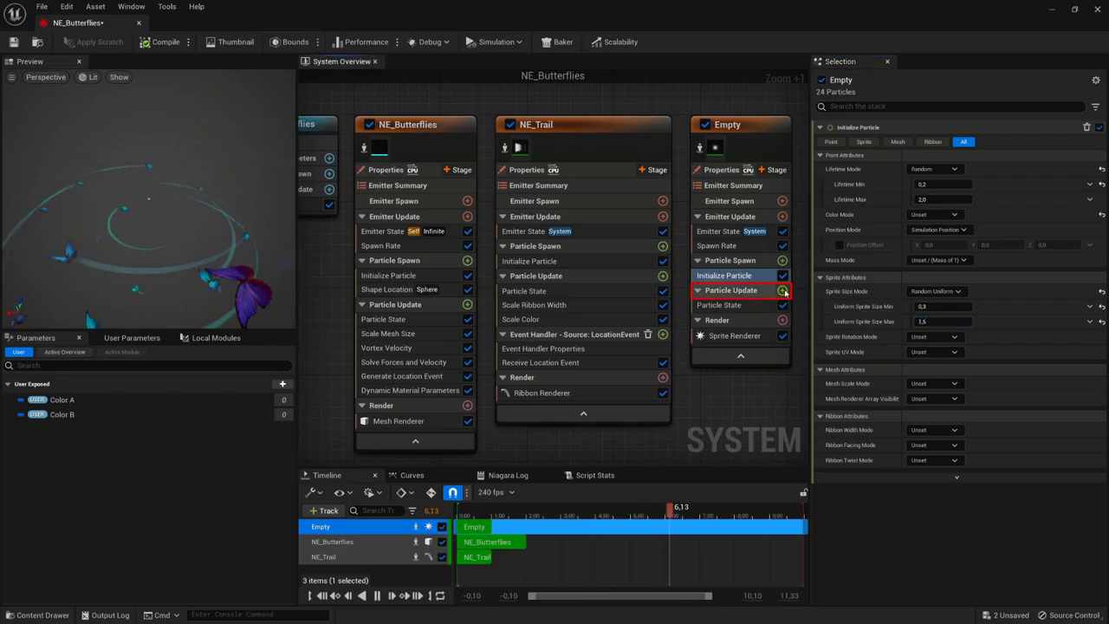
Step: Add Scale Color to Particle Update and set Scale RGB to Make Vector from Linear Color RGB in light blue (R 0.146326, G 0.780509, B 1.0)
click(783, 290)
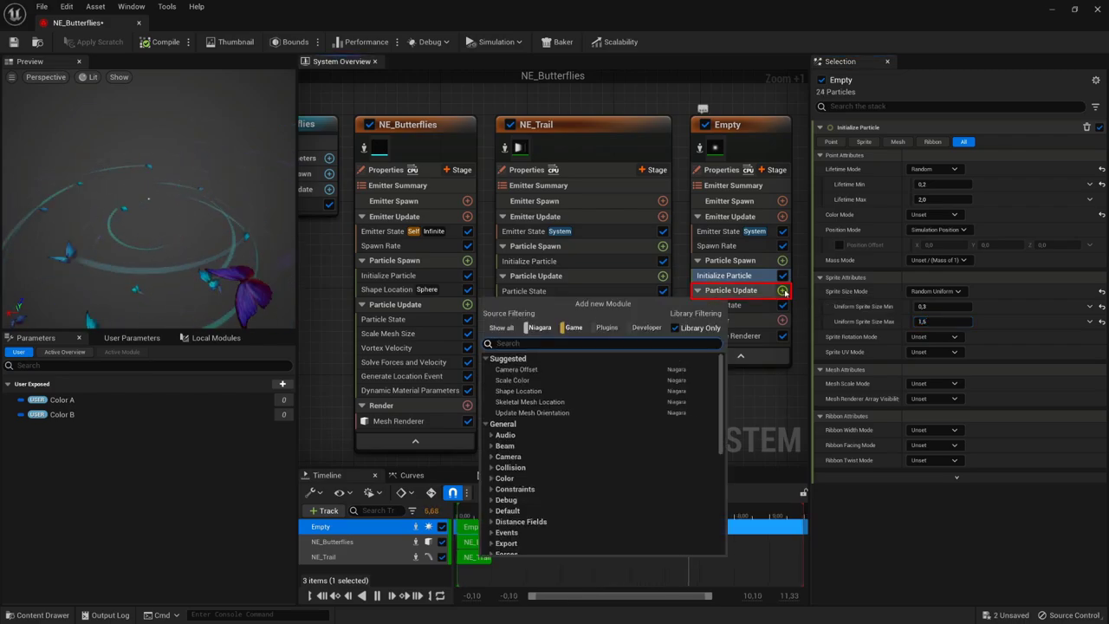
click(516, 379)
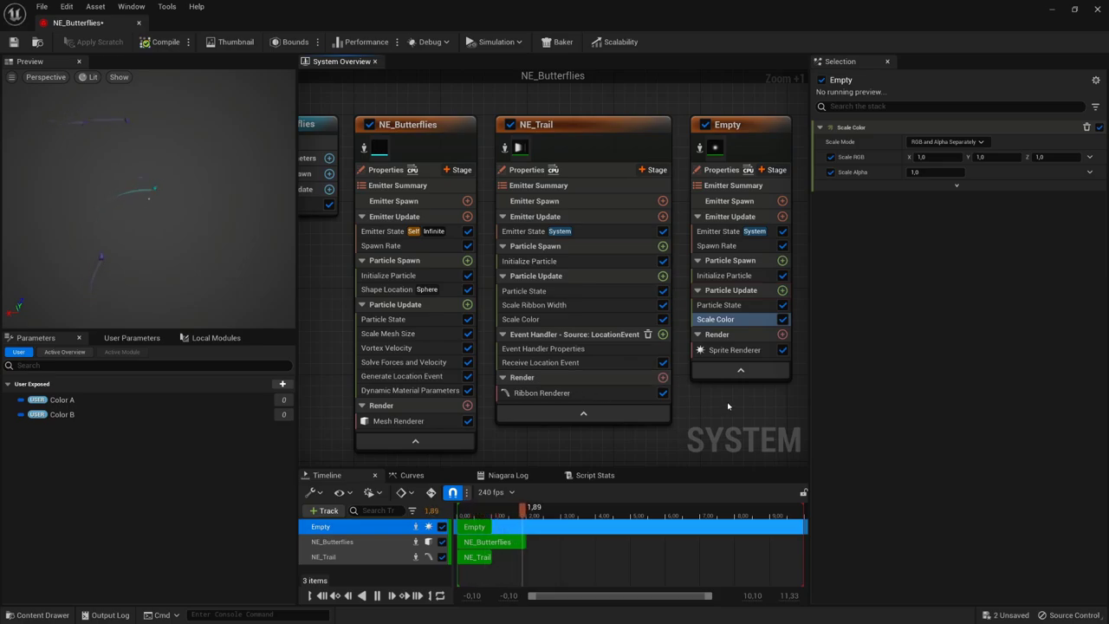
click(1089, 157)
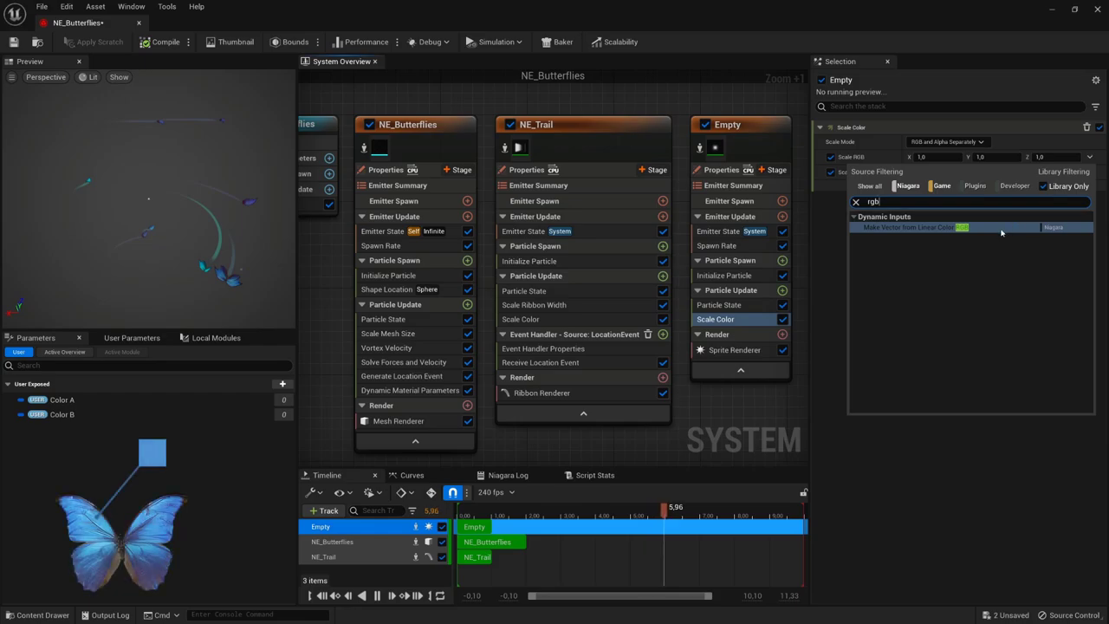
key(Escape)
click(921, 174)
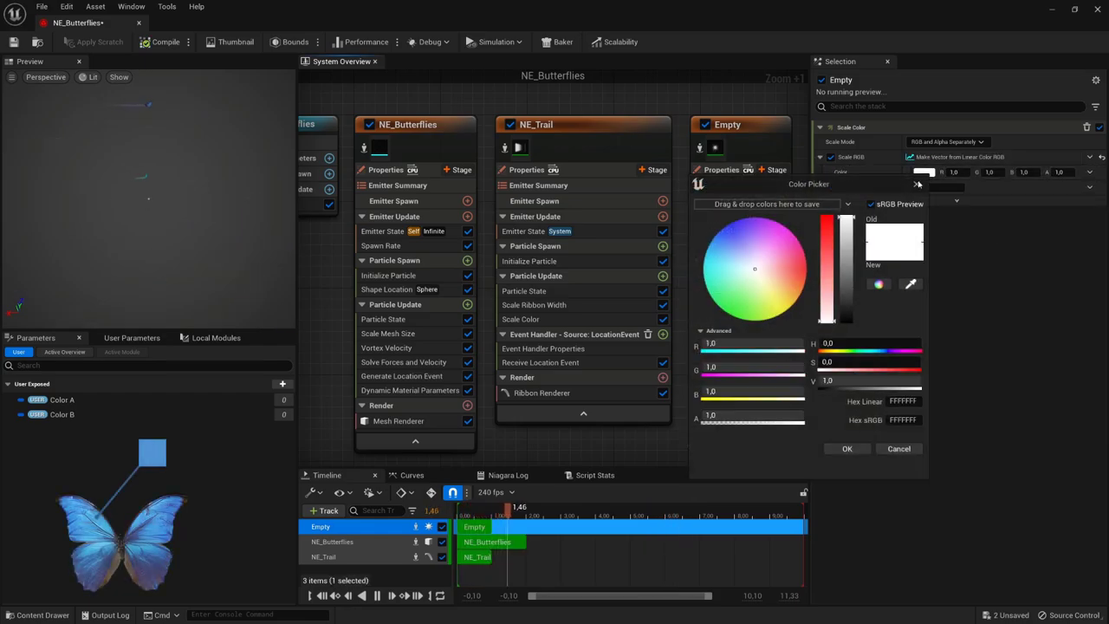
click(715, 260)
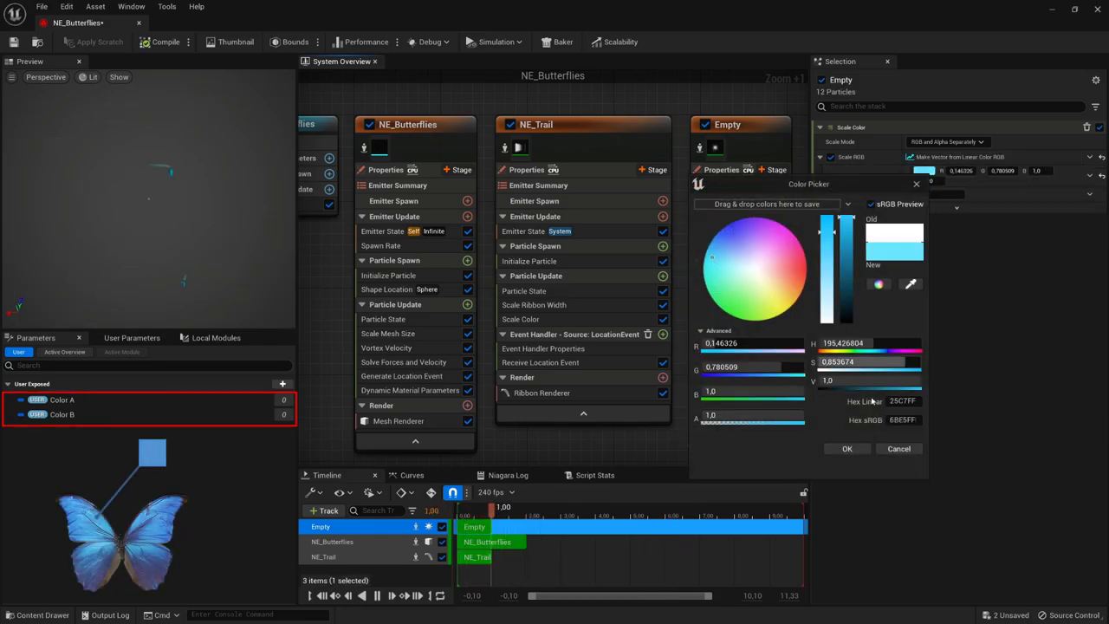
click(847, 448)
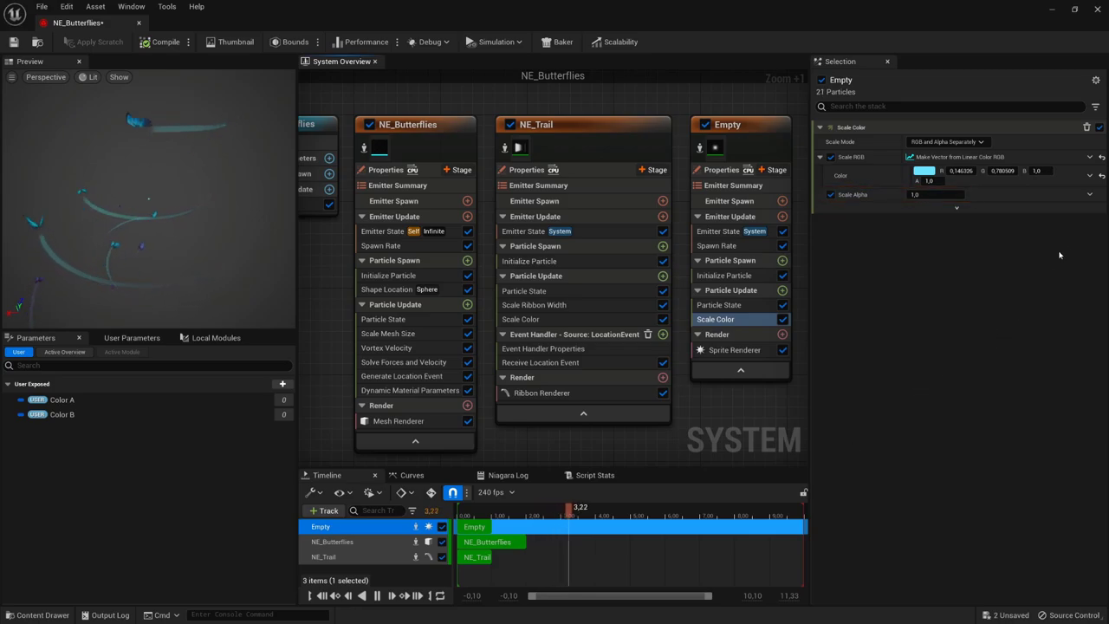
Step: Drive the Scale Alpha value with Float from Curve and enlarge its curve editor
click(1091, 194)
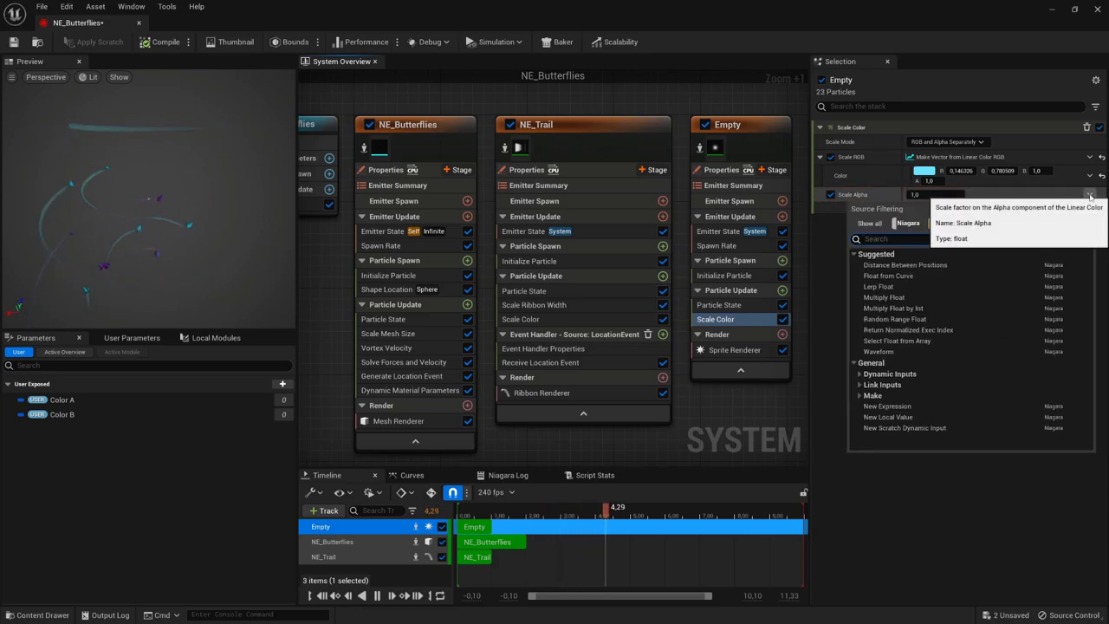
click(943, 277)
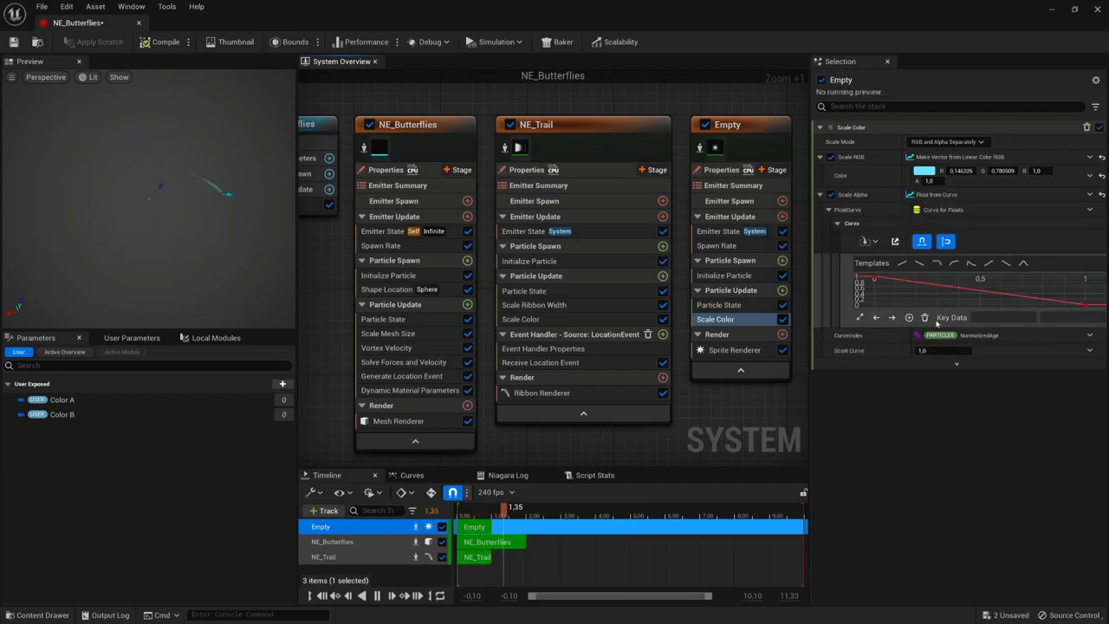
drag(937, 324, 934, 435)
Step: Shape the alpha curve as a flicker from 0 to 0, with peaks at about 0.2, 0.4 and 0.8 and near-zero dips between them
double_click(916, 310)
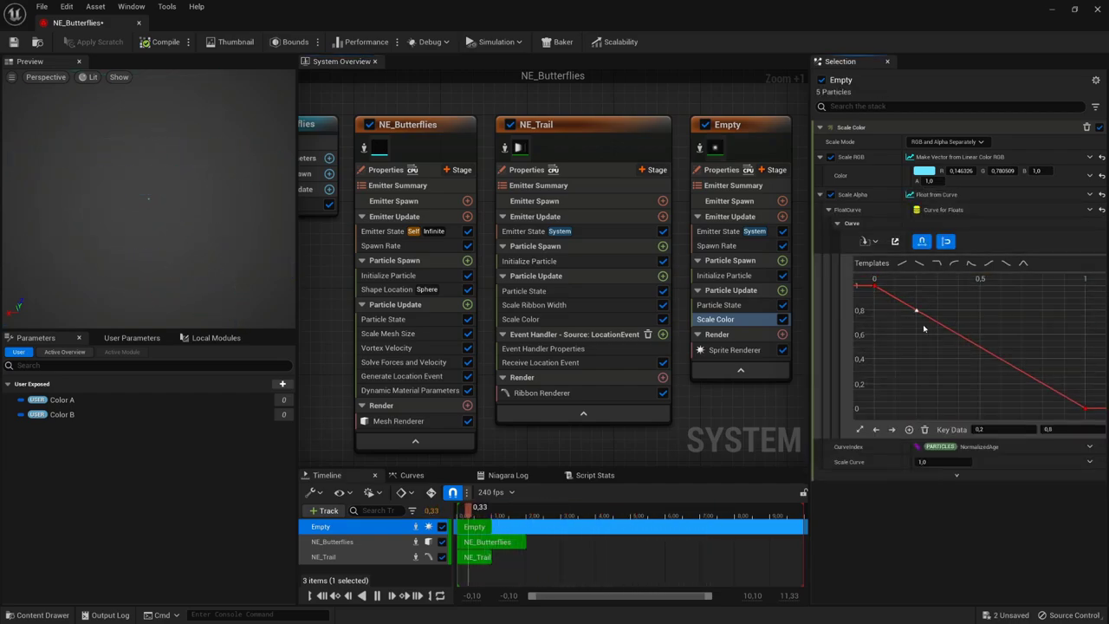
drag(874, 285, 875, 407)
double_click(936, 365)
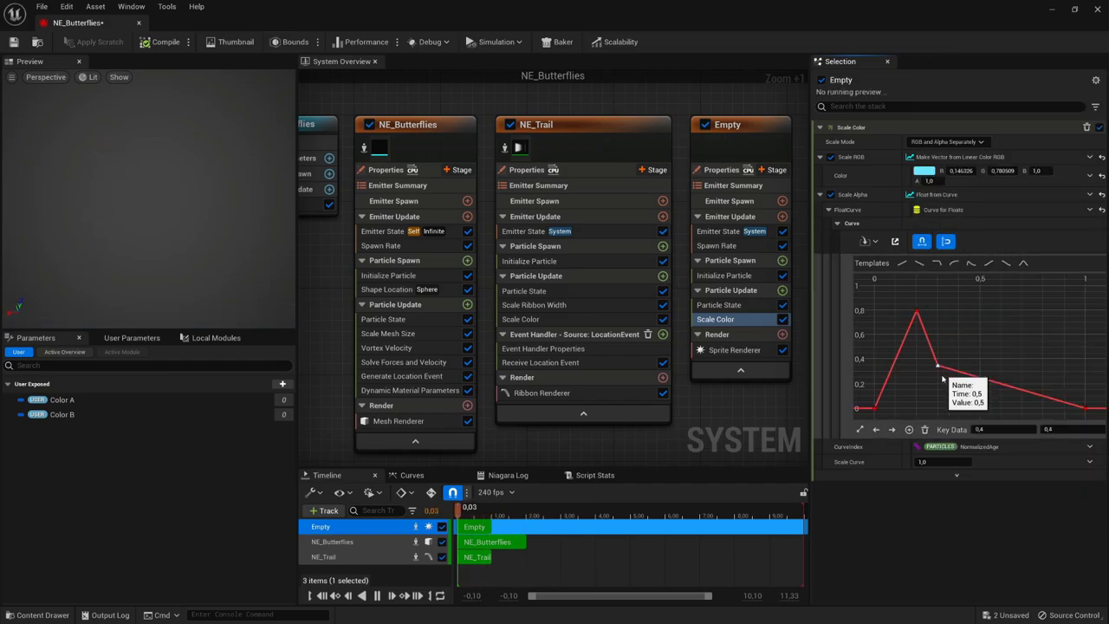
drag(937, 365, 937, 383)
double_click(958, 279)
double_click(992, 318)
right_click(1005, 409)
drag(992, 317, 1013, 299)
click(1013, 426)
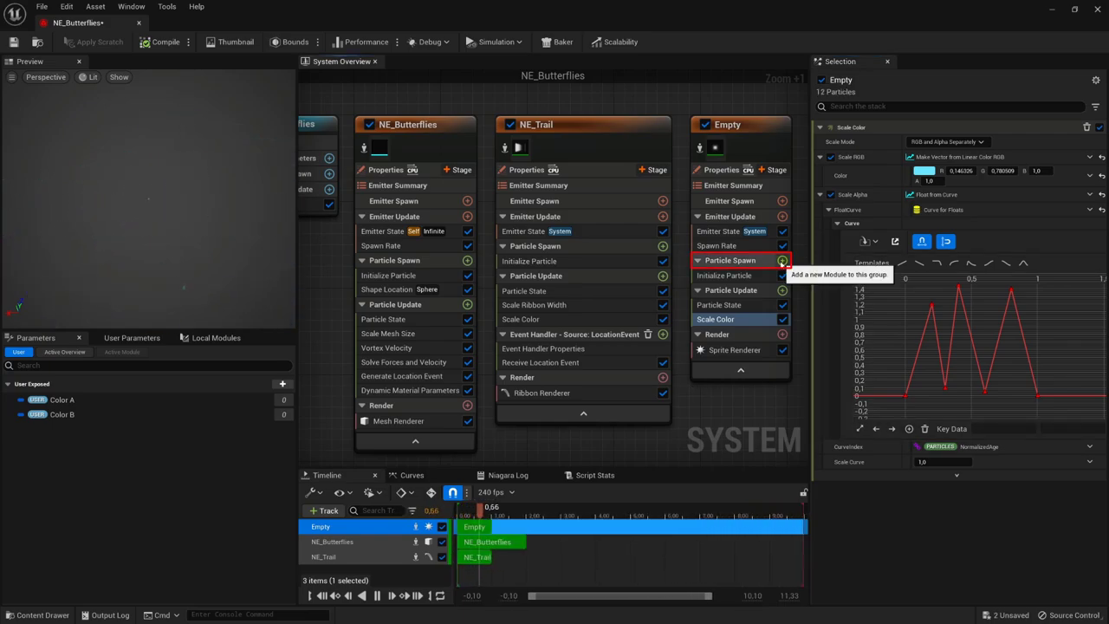
Step: Add Shape Location and Add Velocity modules to the Empty emitter's Particle Spawn, and add the missing Solve Forces and Velocity dependency
click(781, 260)
click(598, 372)
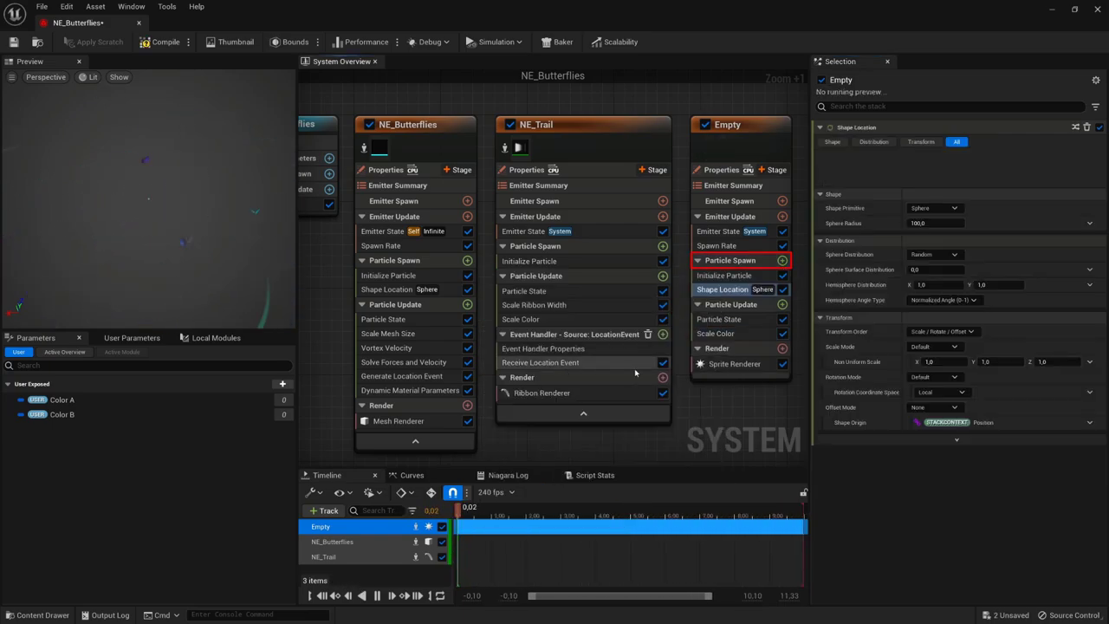
click(784, 261)
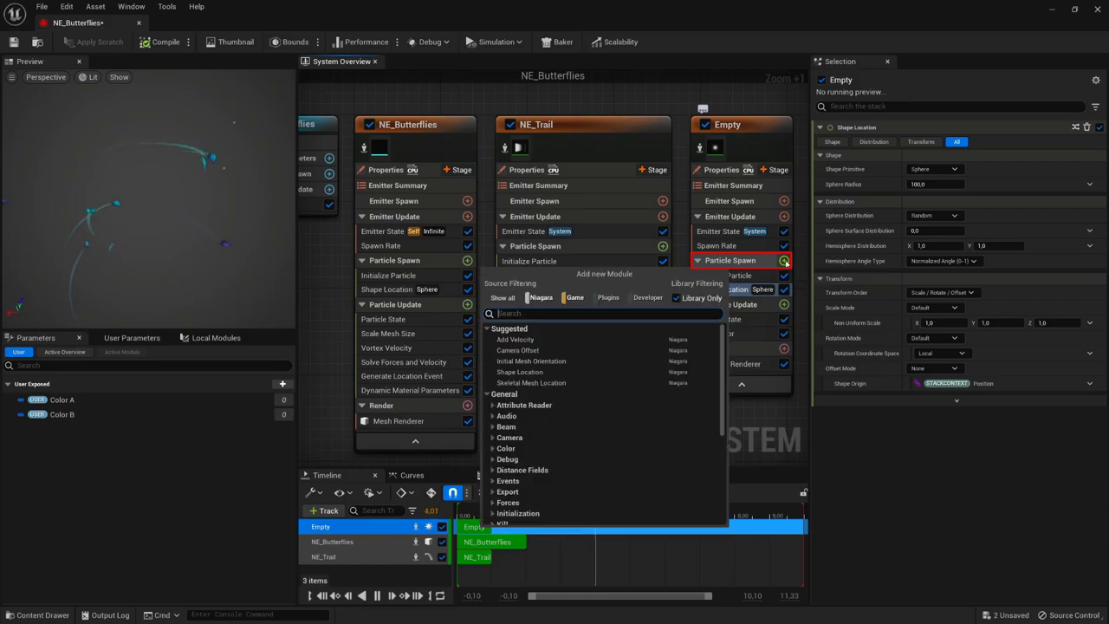
click(551, 339)
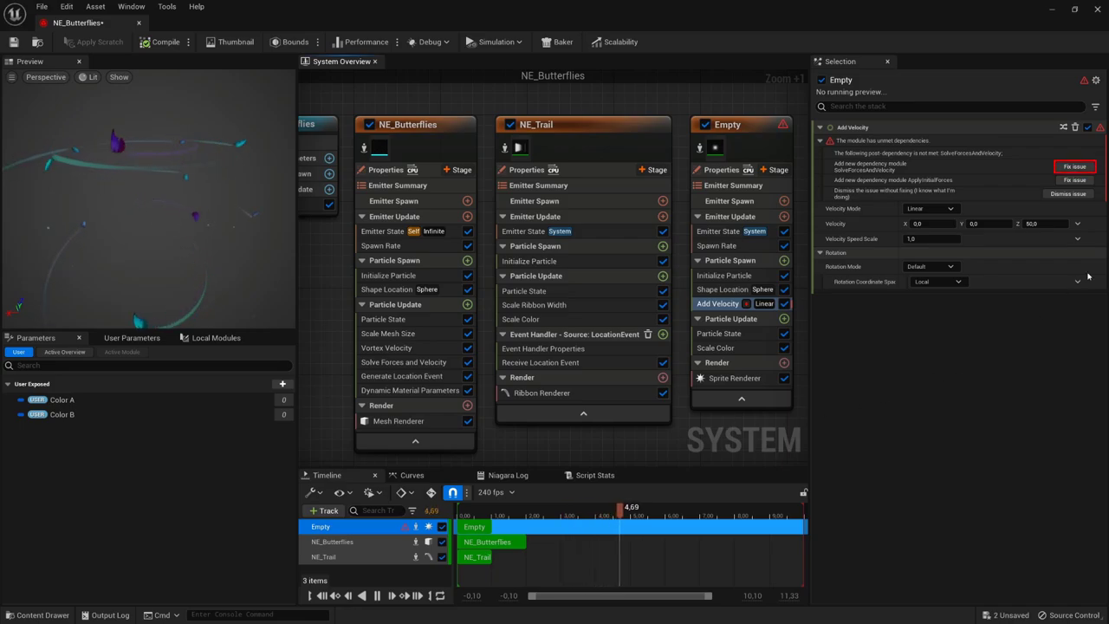
click(1076, 168)
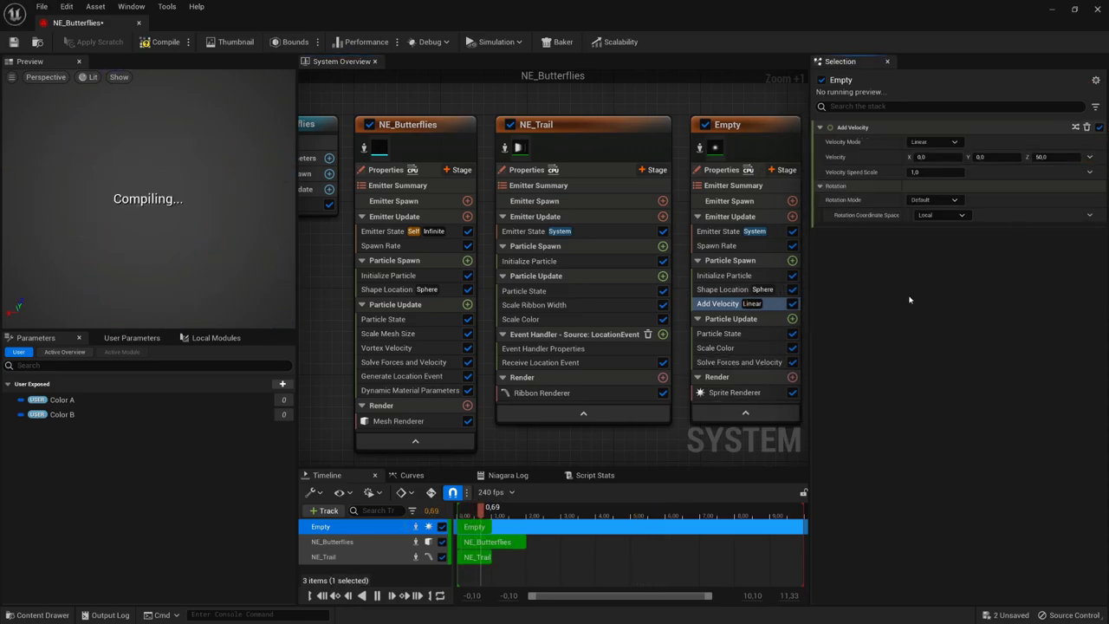
Step: Set the Add Velocity module's Velocity Mode to From Point and its Velocity Speed to 5.0
click(938, 141)
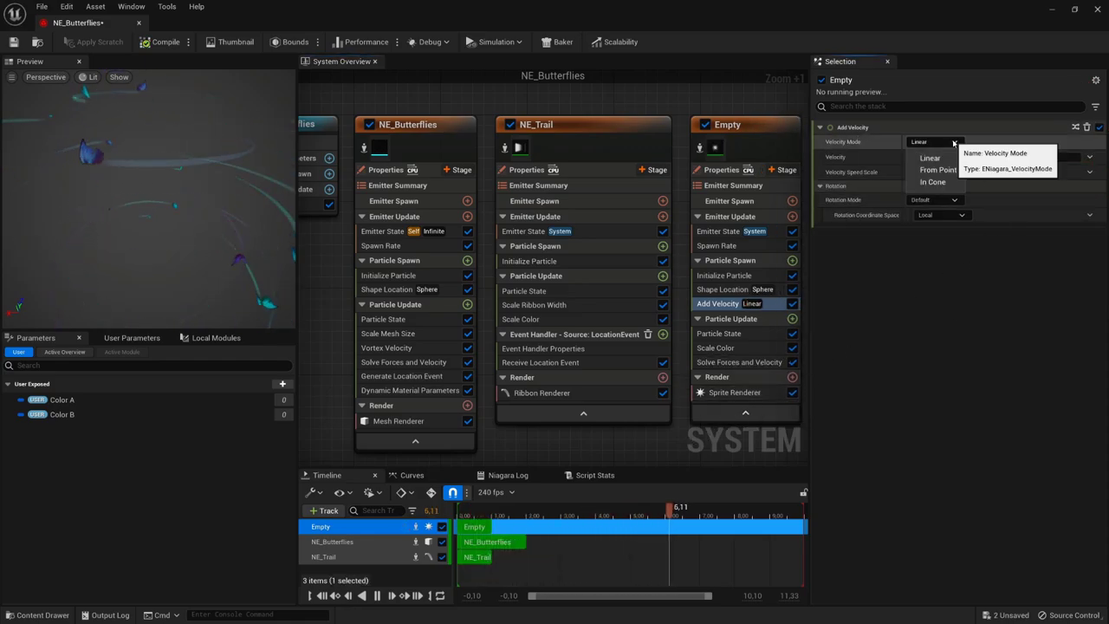
click(932, 161)
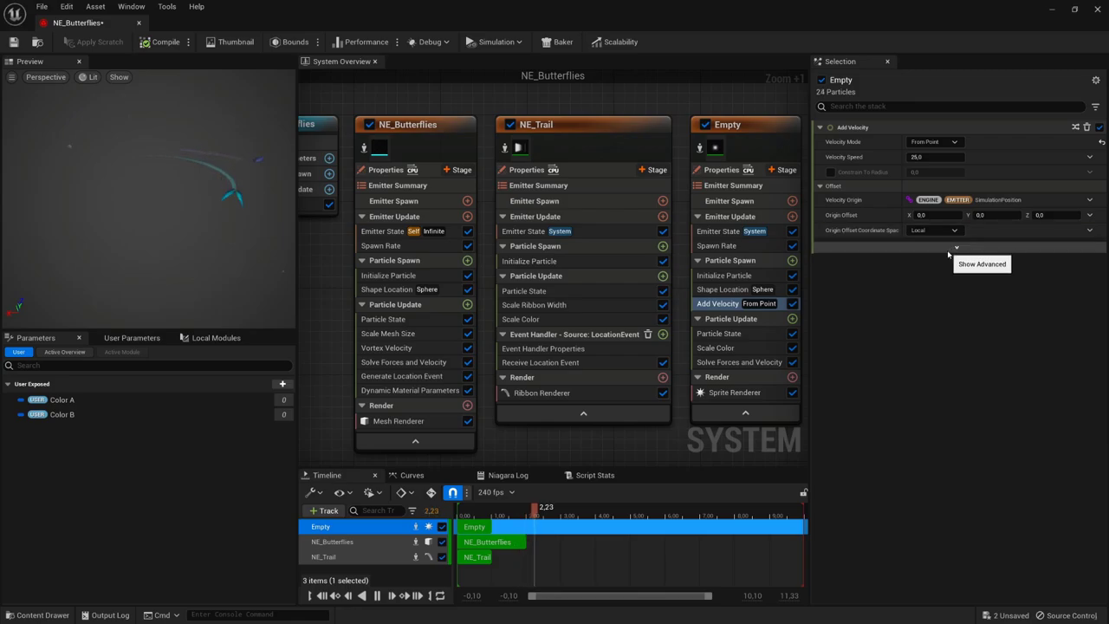
click(934, 157)
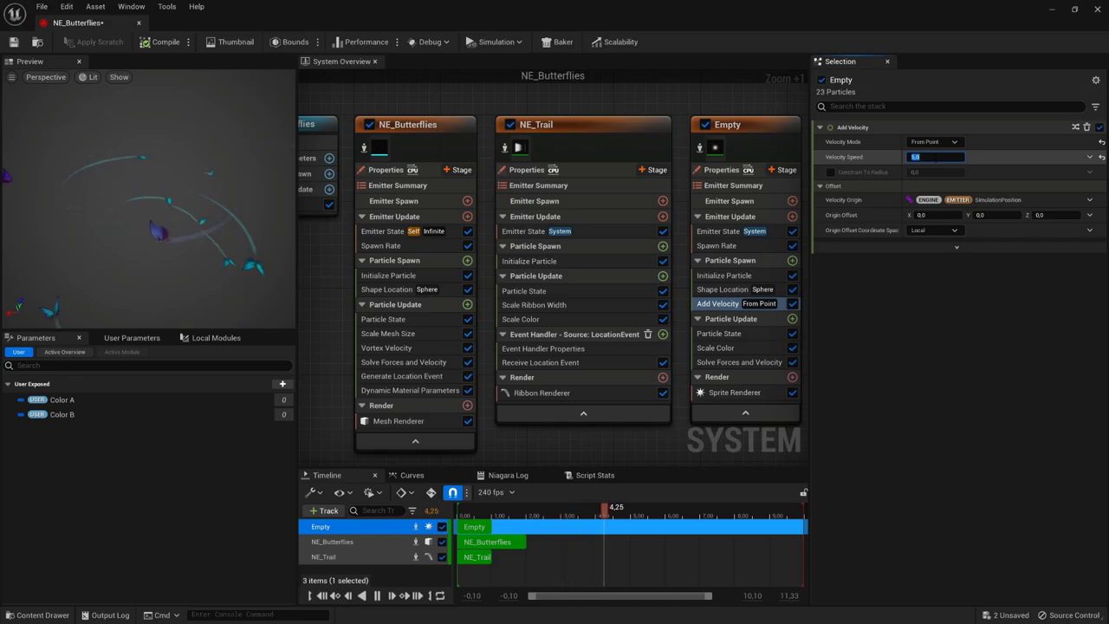
Step: Set the Sphere Radius of the Empty emitter's Shape Location module to 15.0 and check the dust in the preview
click(767, 293)
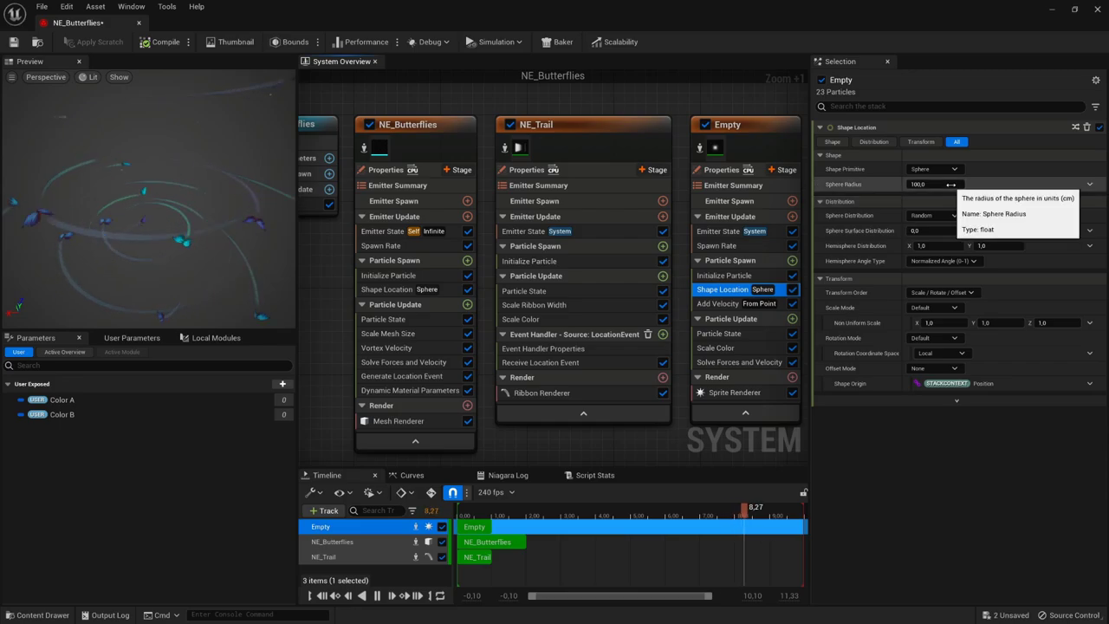
click(935, 183)
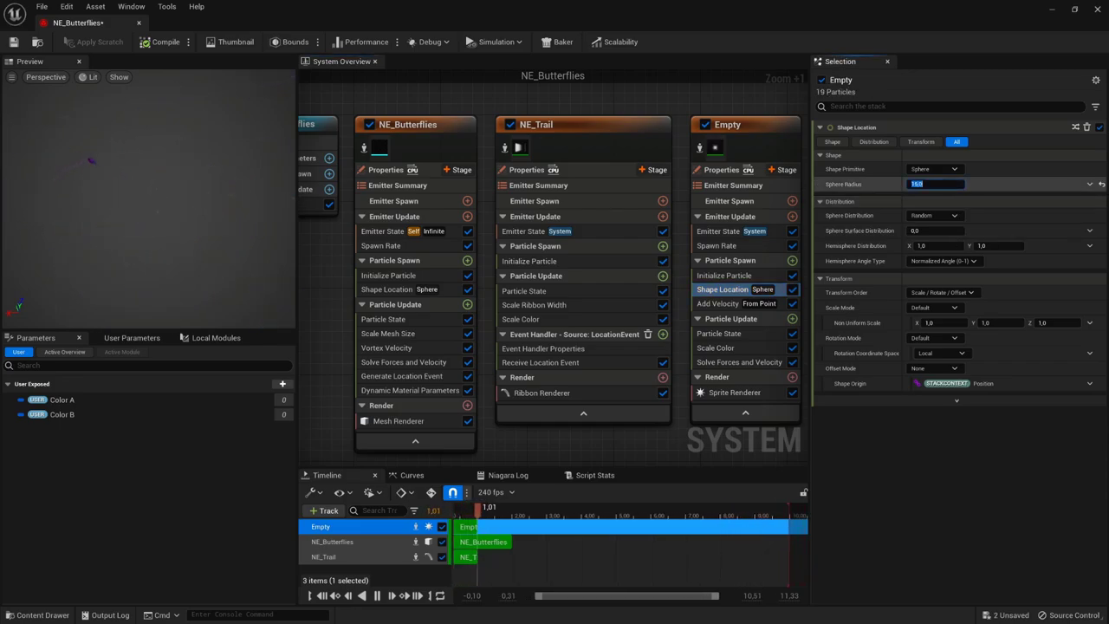
click(166, 210)
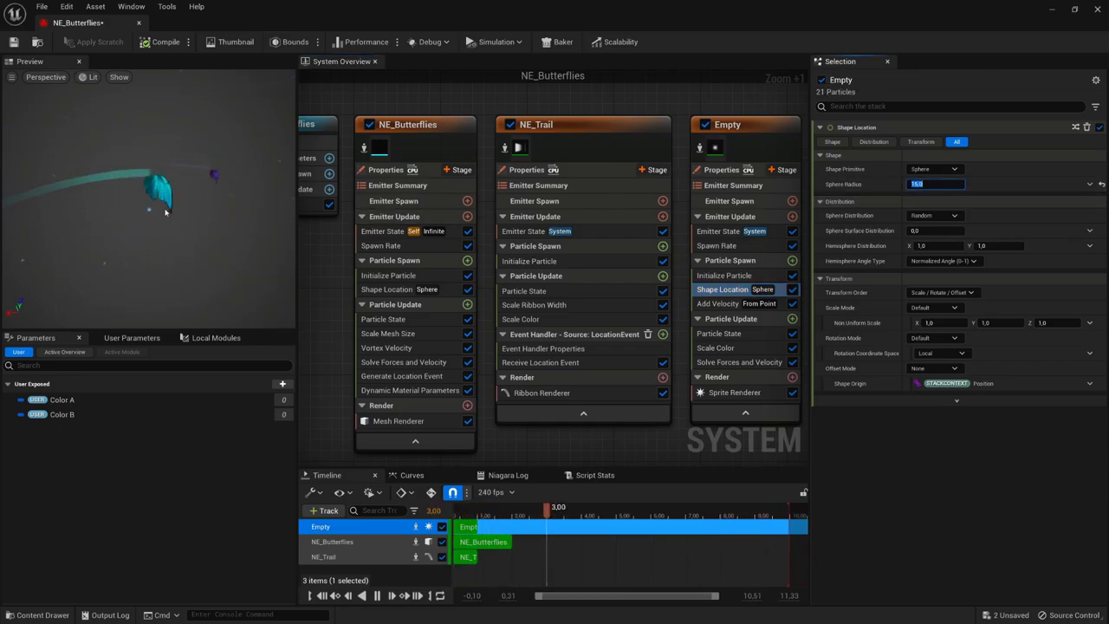
mouse_move(166, 211)
mouse_down()
mouse_move(226, 208)
mouse_move(166, 211)
mouse_up()
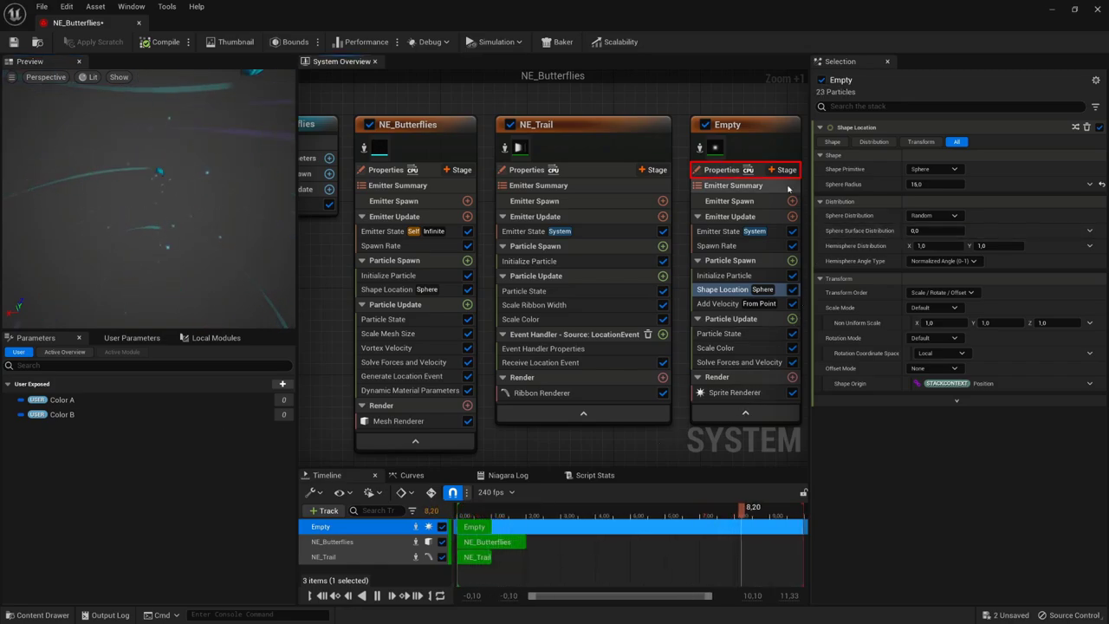
Step: Enable Requires Persistent IDs in the Empty emitter's properties and add an Event Handler stage to it
click(755, 171)
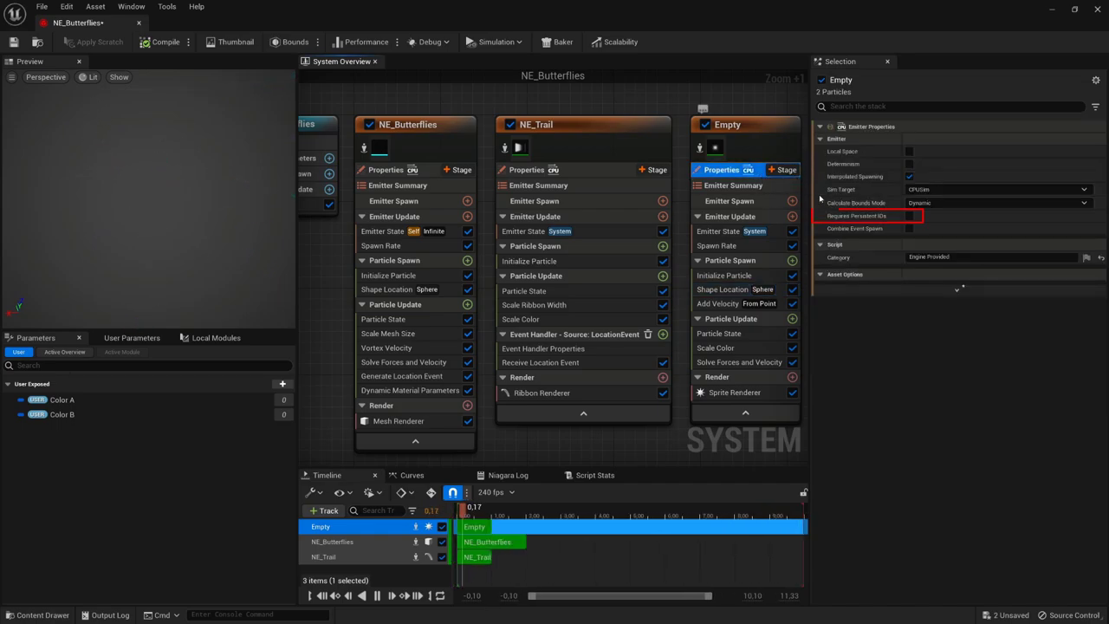
click(909, 217)
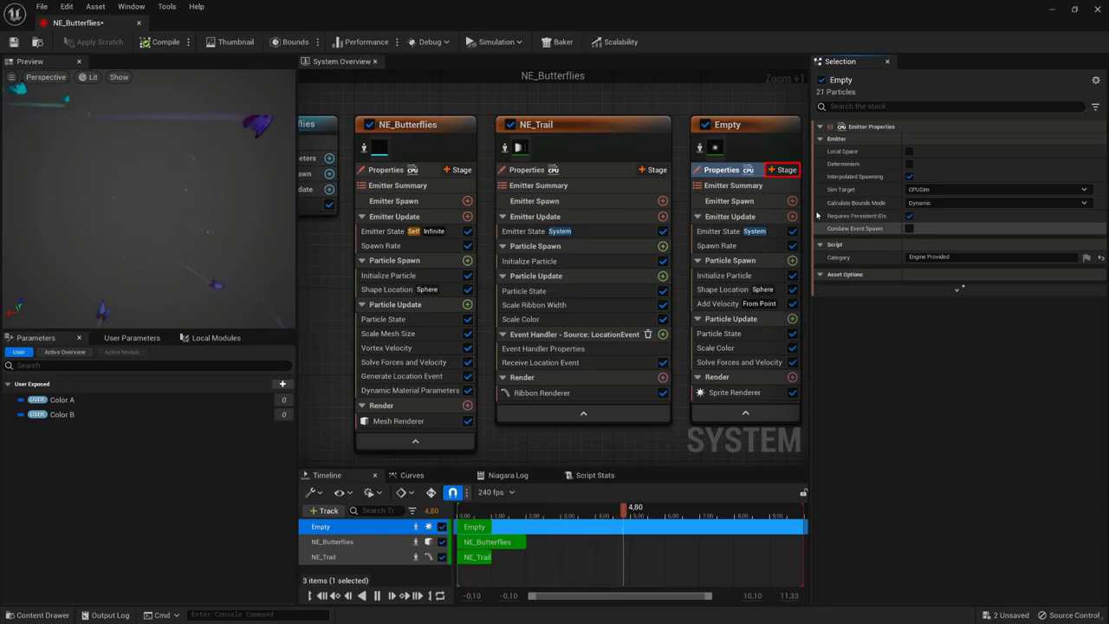
click(786, 169)
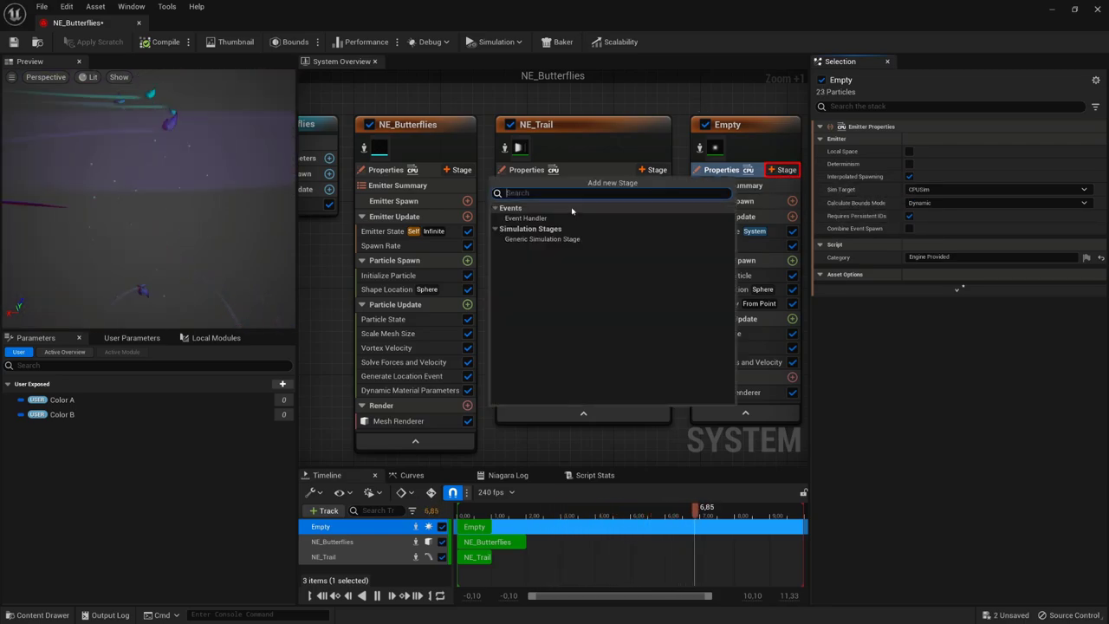
click(537, 218)
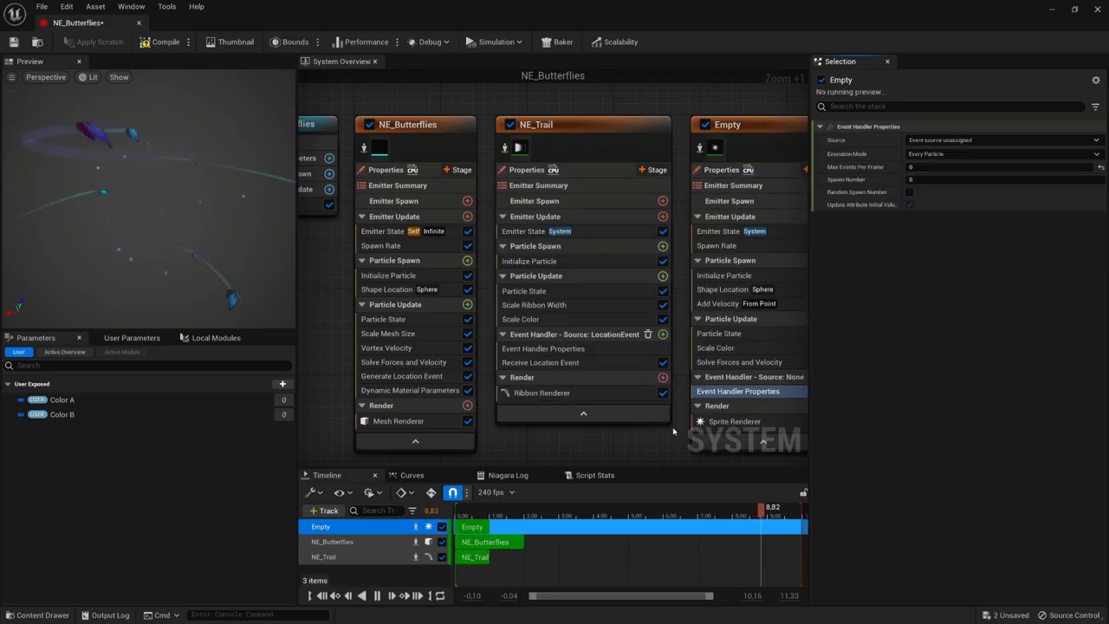
right_drag(673, 430, 592, 426)
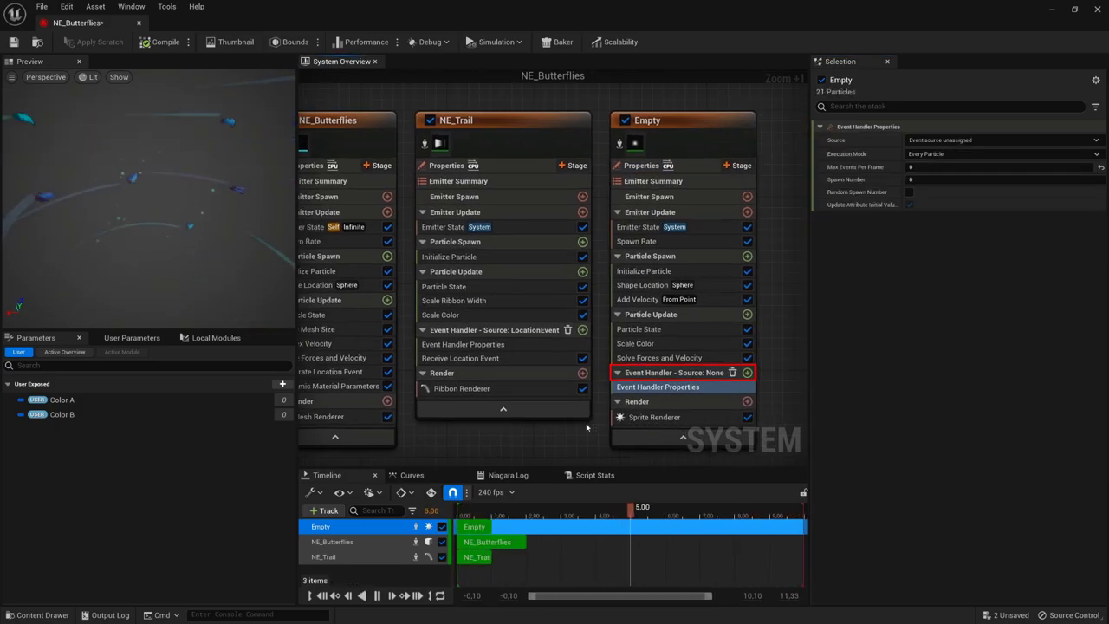
Step: Add a Receive Location Event module to the Empty emitter's new Event Handler
click(747, 373)
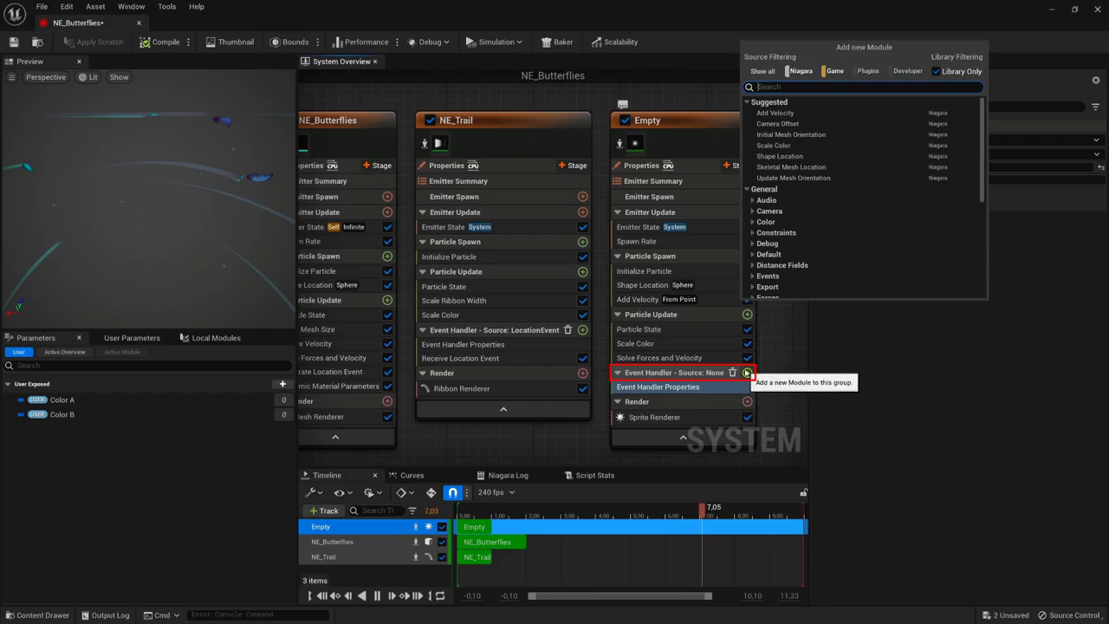
text(receiv)
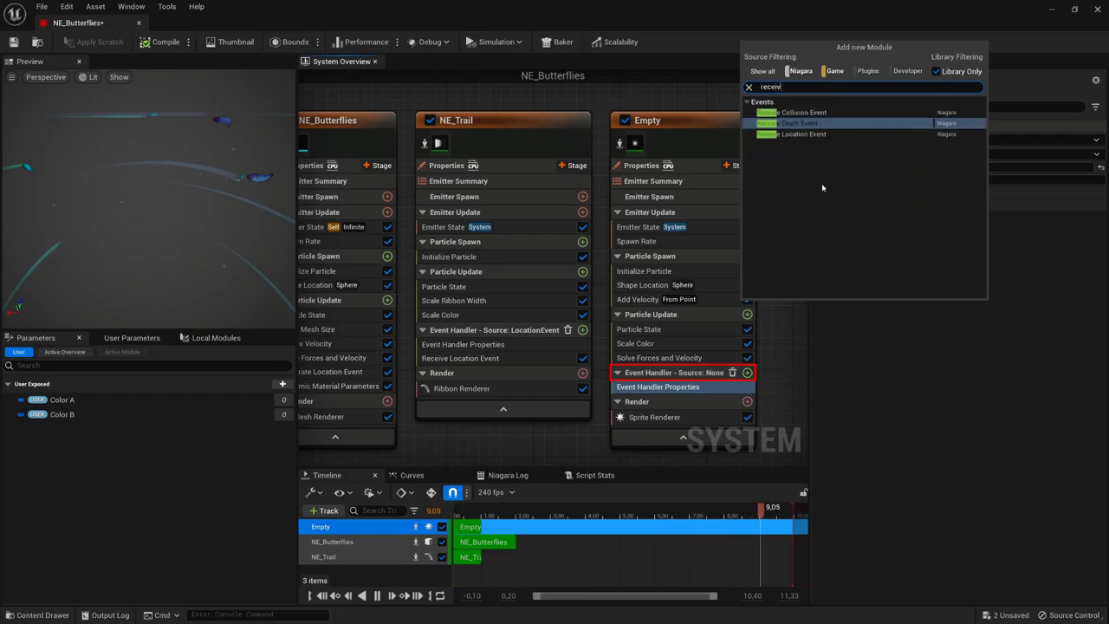
click(834, 136)
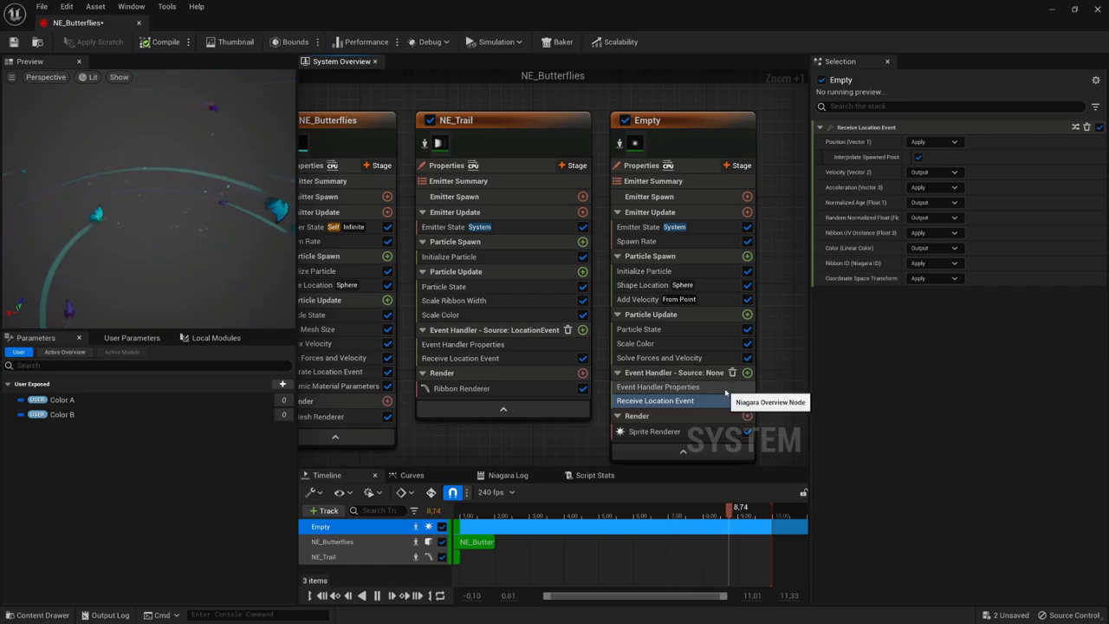
Step: Set the Event Handler's source to the NE_Butterflies Location Event, with Execution Mode Spawned Particles and Spawn Number 1
click(659, 387)
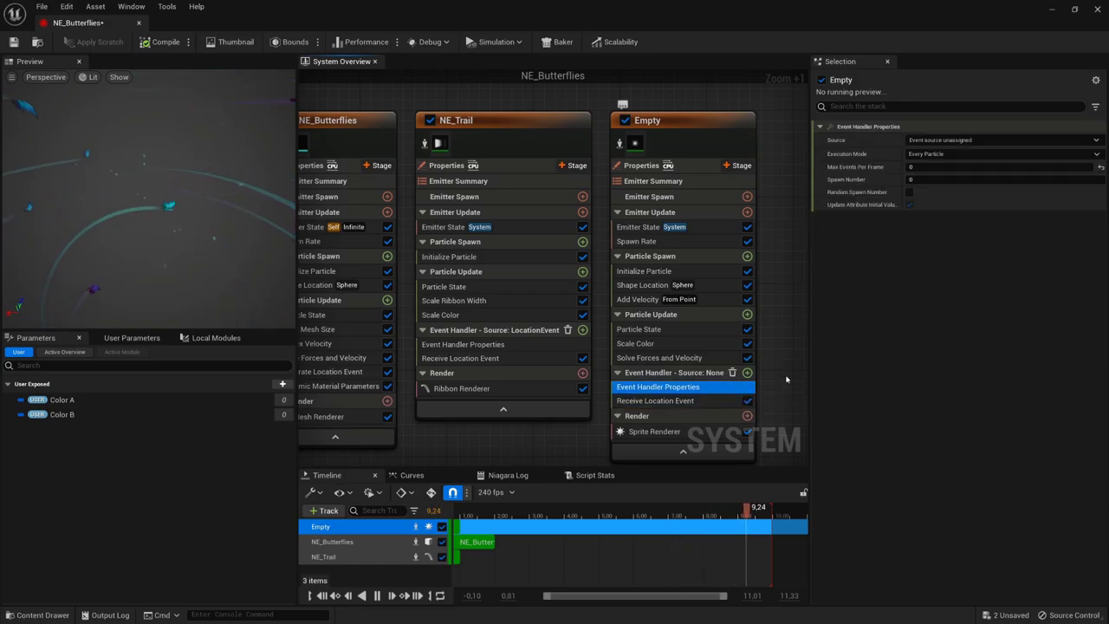
click(1001, 139)
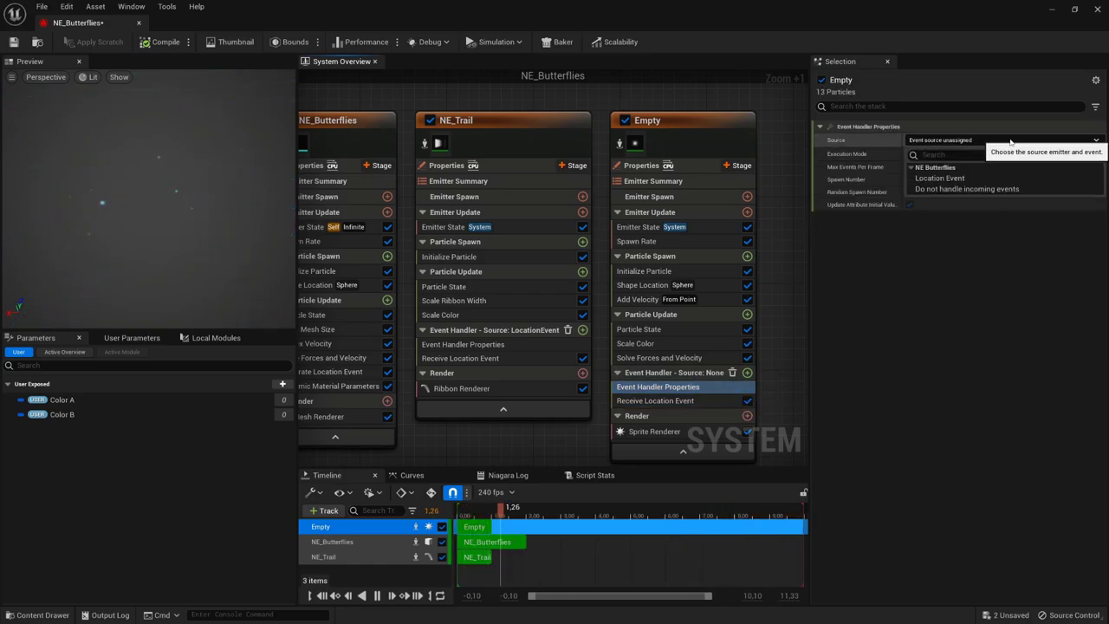
click(970, 179)
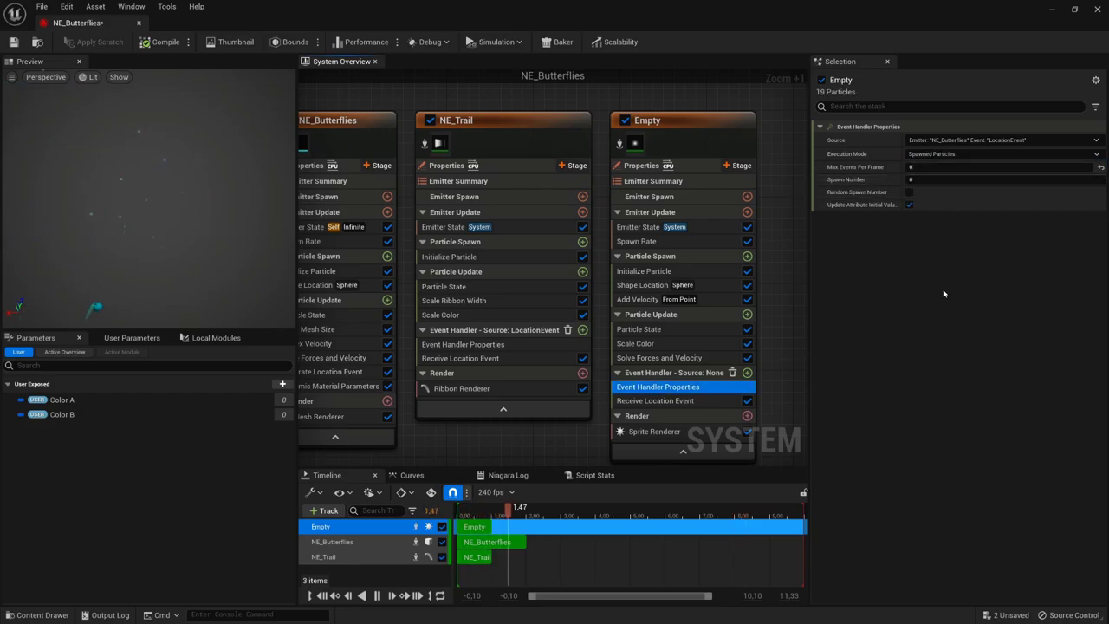
click(940, 179)
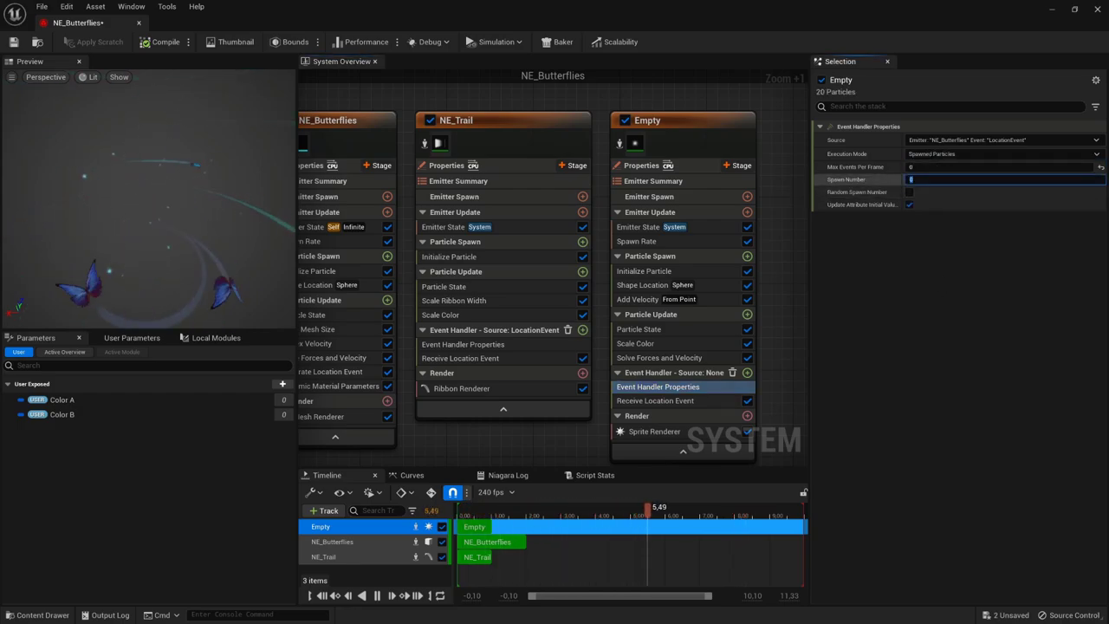
text(1)
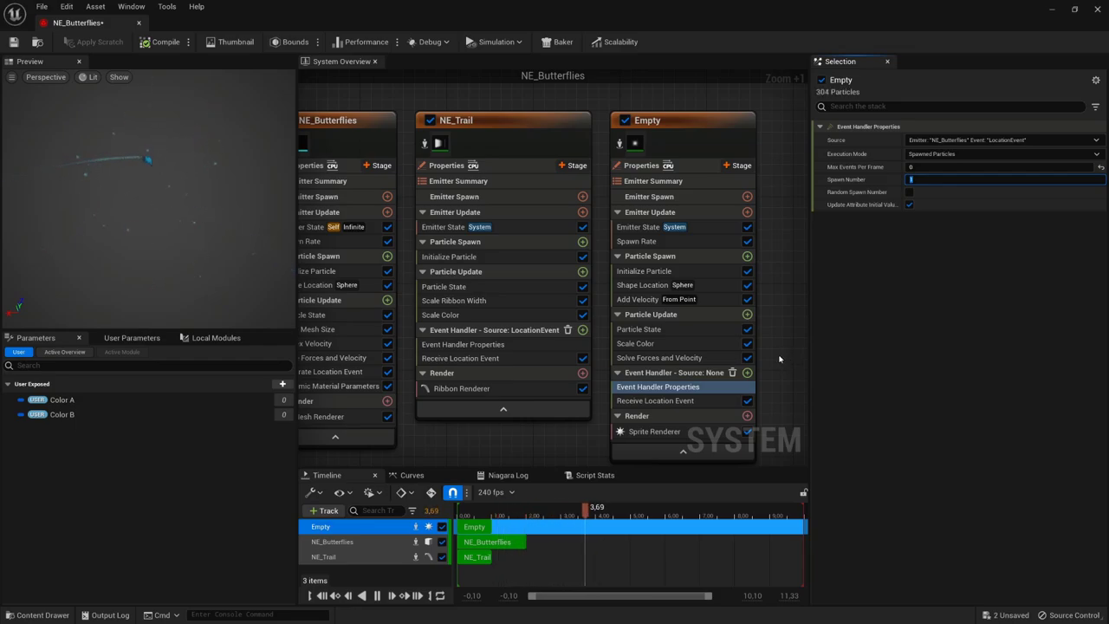
Step: Set Color to Apply in the Empty emitter's Receive Location Event module and disable Apply Alpha
click(724, 400)
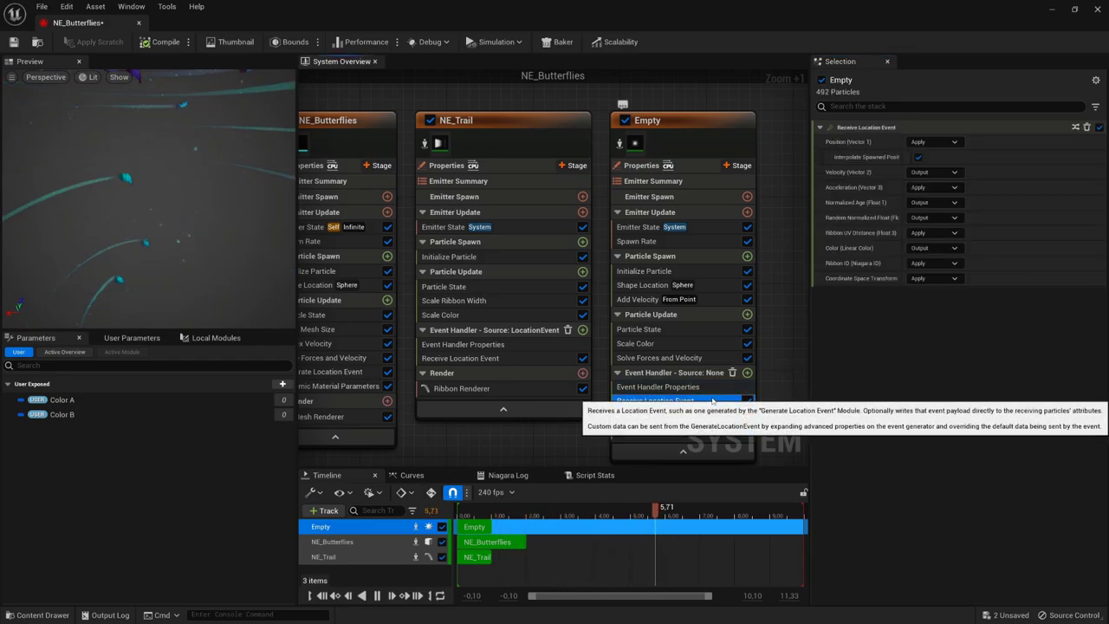
click(953, 249)
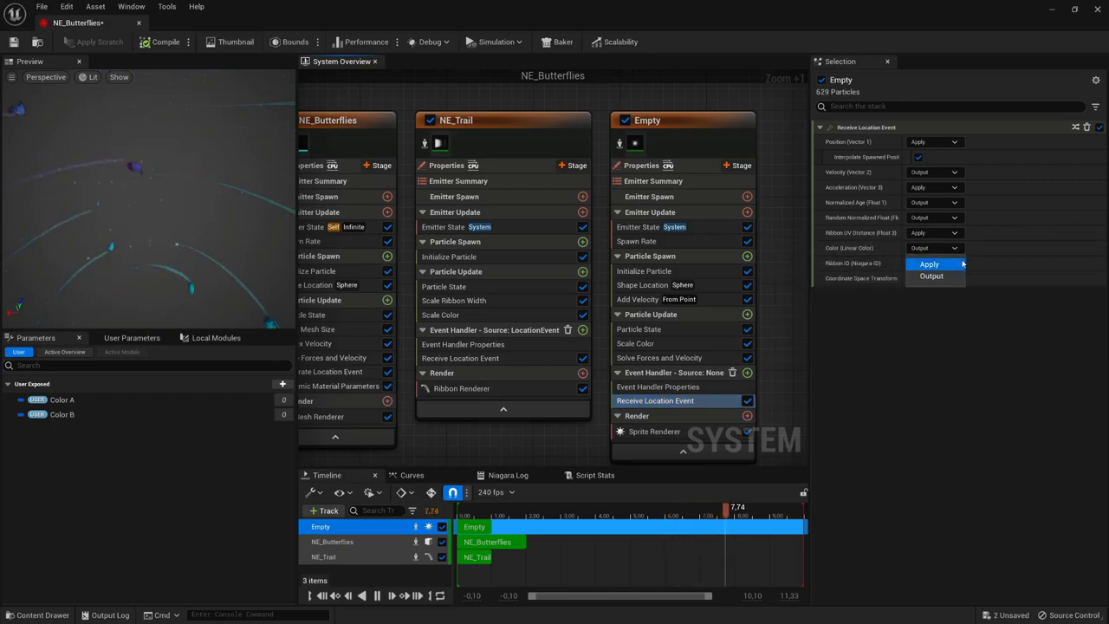
click(929, 264)
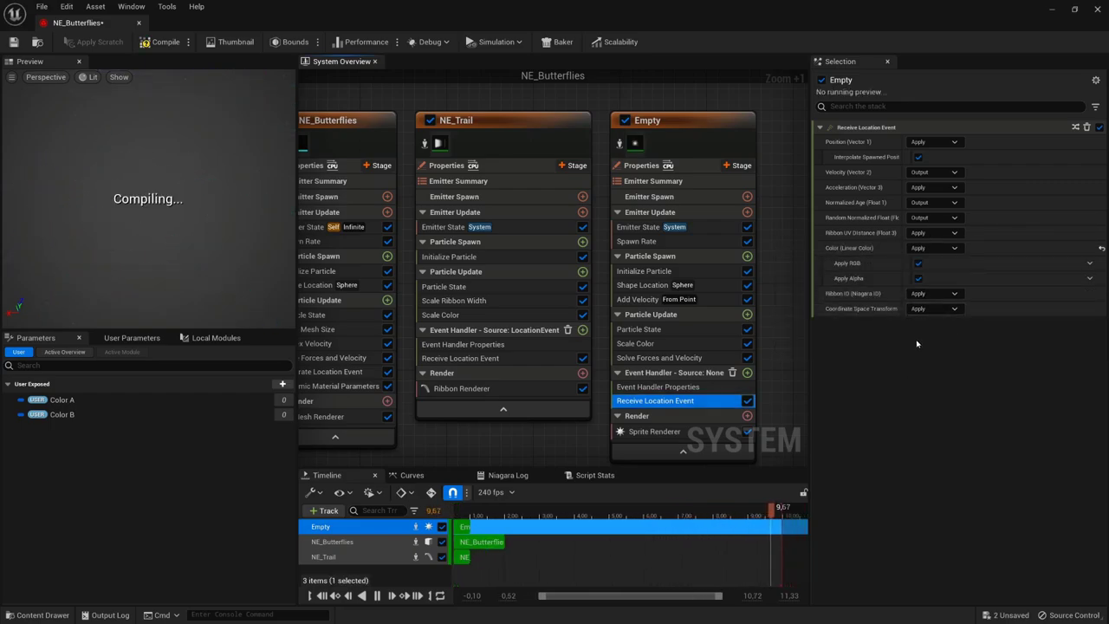
click(918, 278)
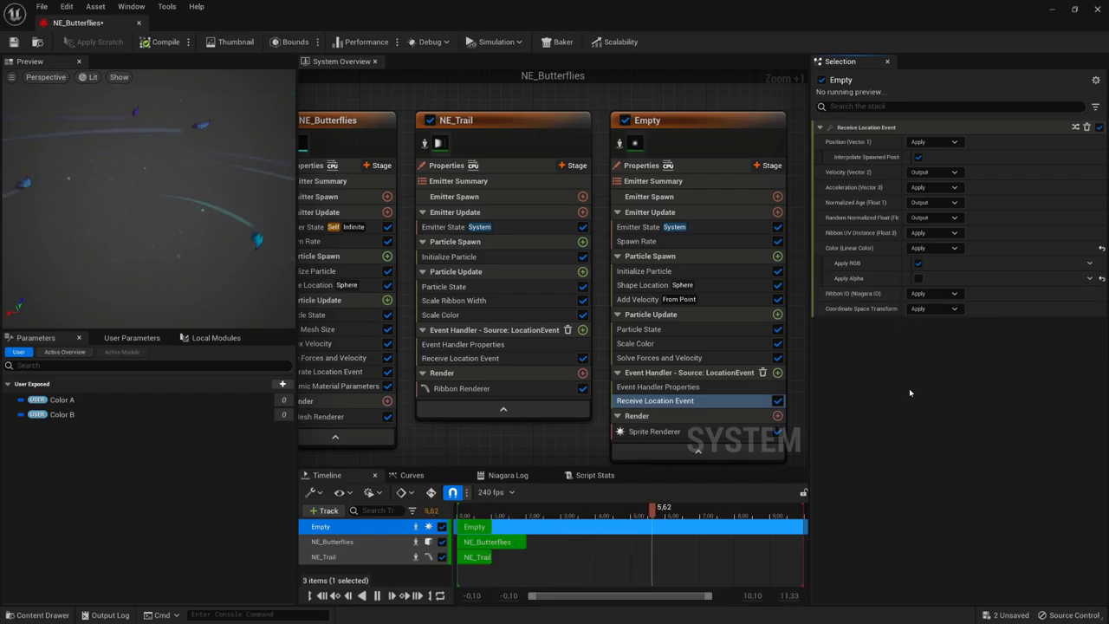
Step: Delete the Spawn Rate module from the Empty emitter's Emitter Update
click(738, 244)
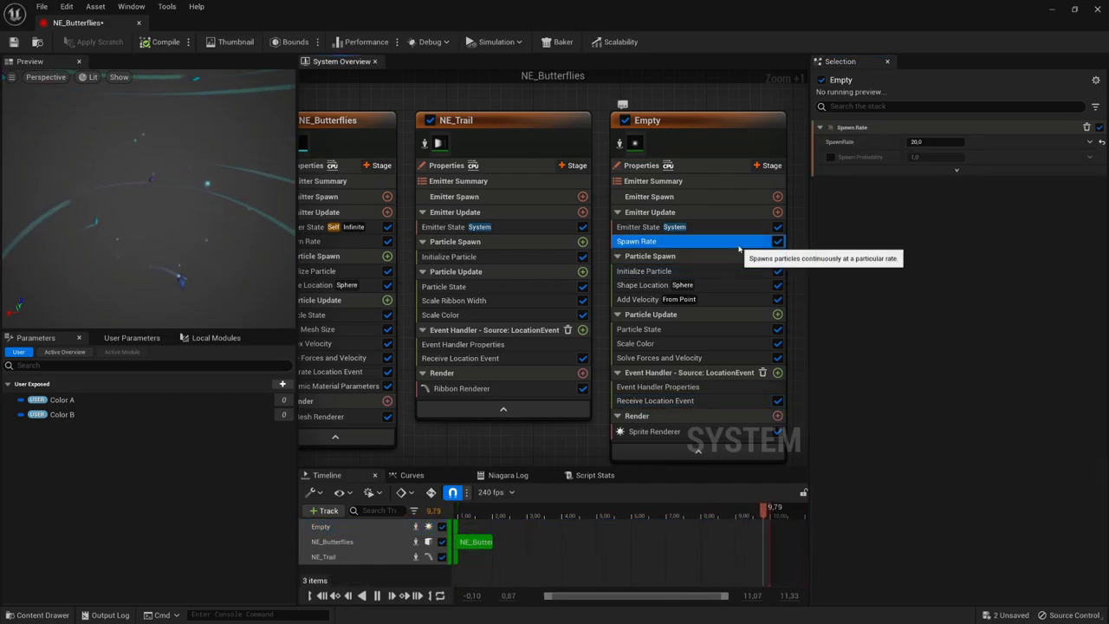
key(Delete)
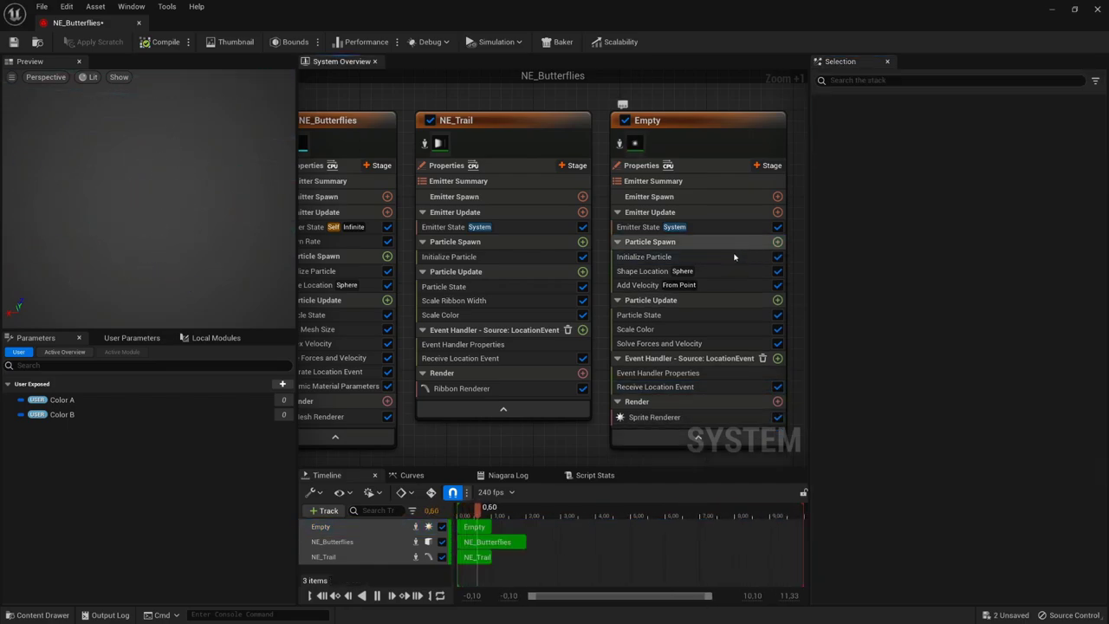
Step: Set the dust's Uniform Sprite Size to 1.0 minimum and 5.0 maximum, and raise the Scale Alpha curve's peaks to about 2.5
click(734, 257)
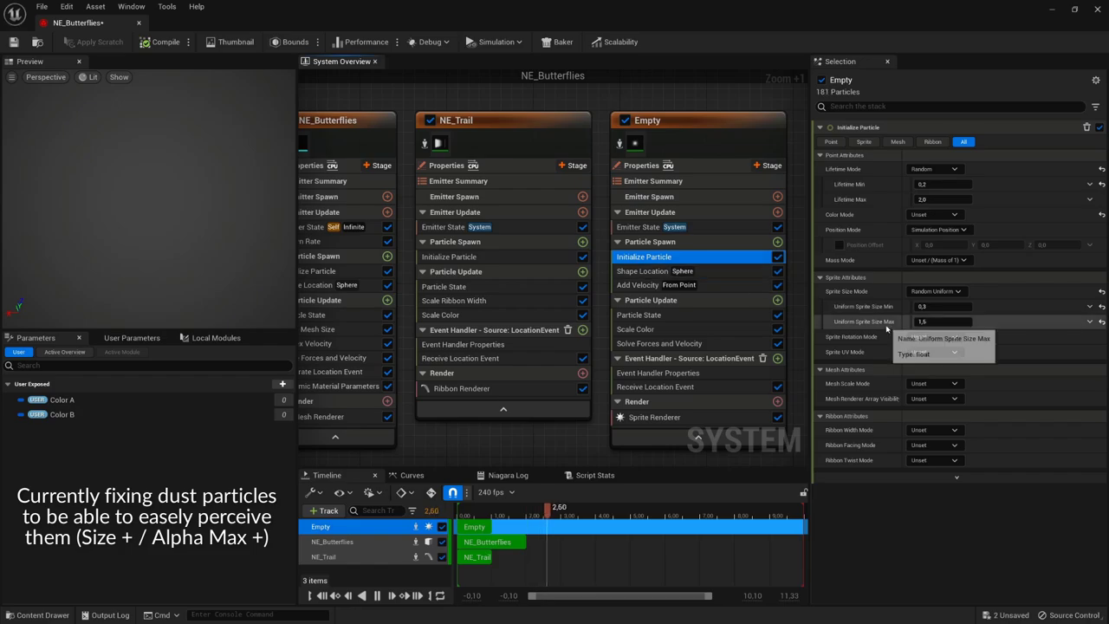
click(932, 306)
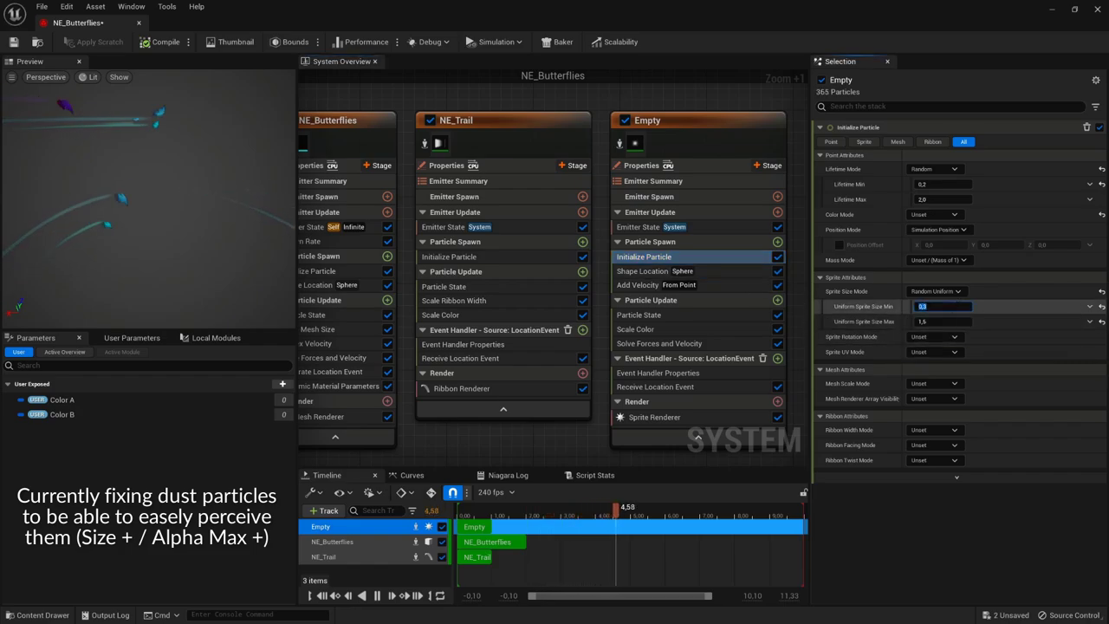
text(2)
key(Return)
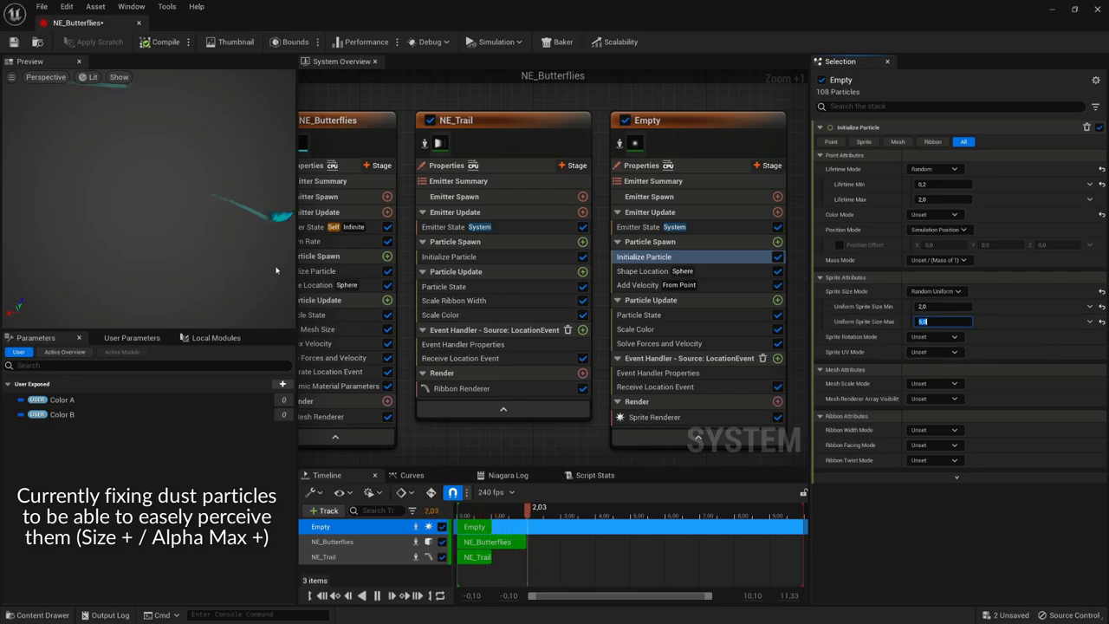
key(Return)
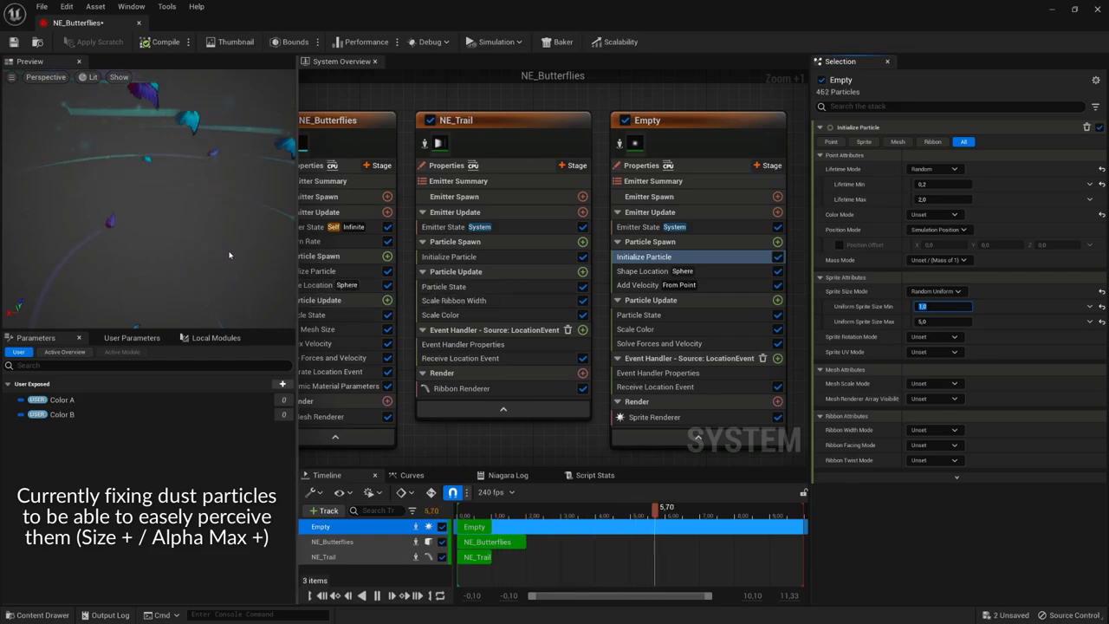
click(635, 330)
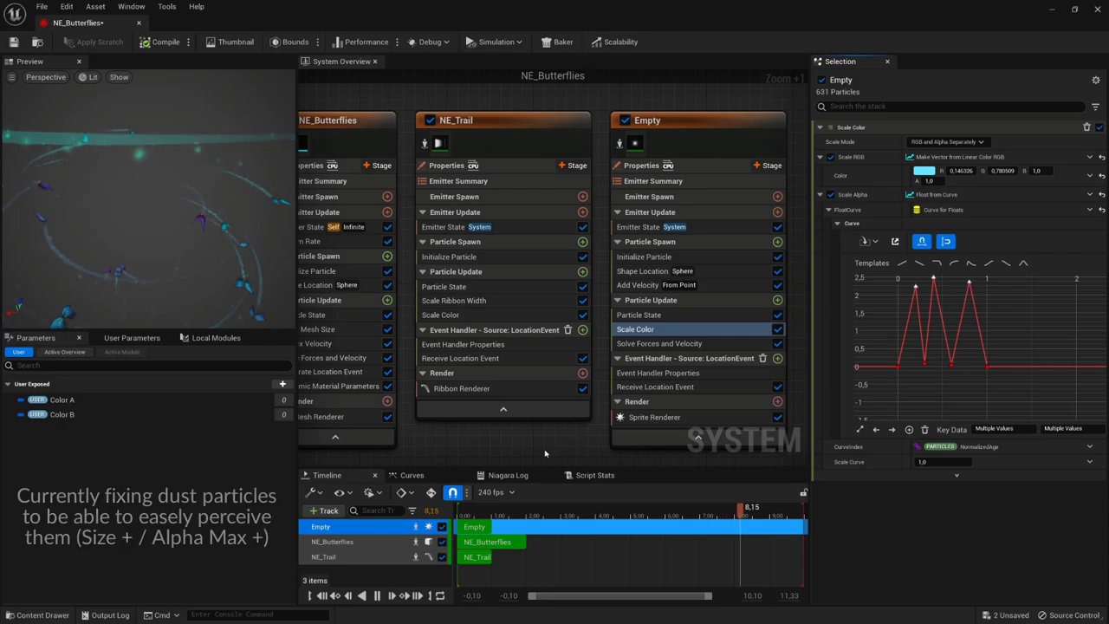
Step: Rename the Empty emitter as NE_FairyDust
double_click(659, 120)
text(NE_FairyDust)
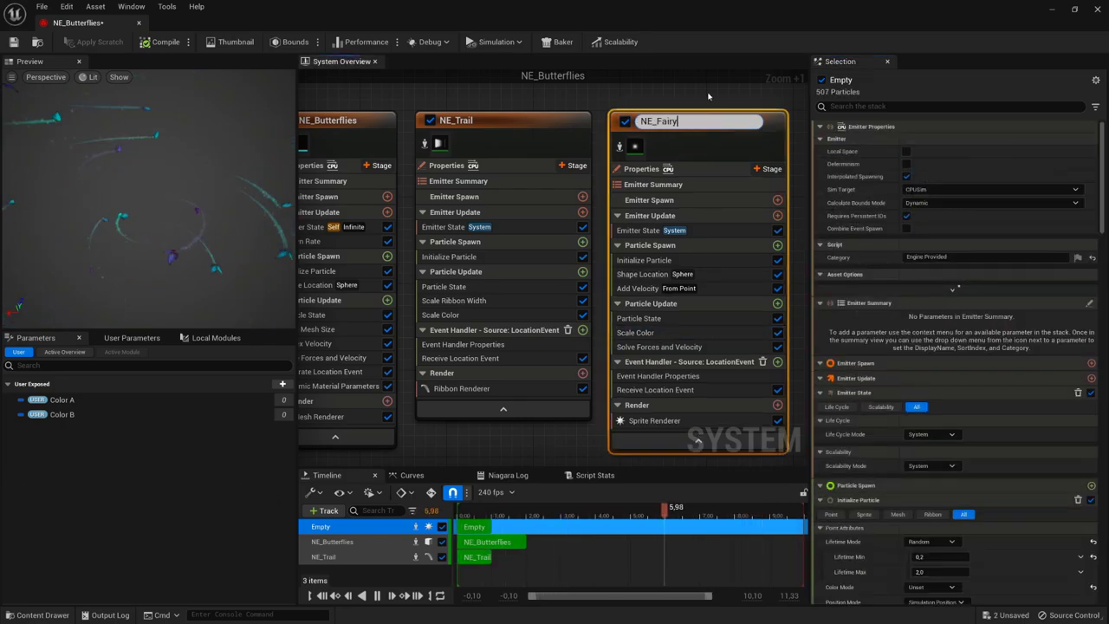
key(Return)
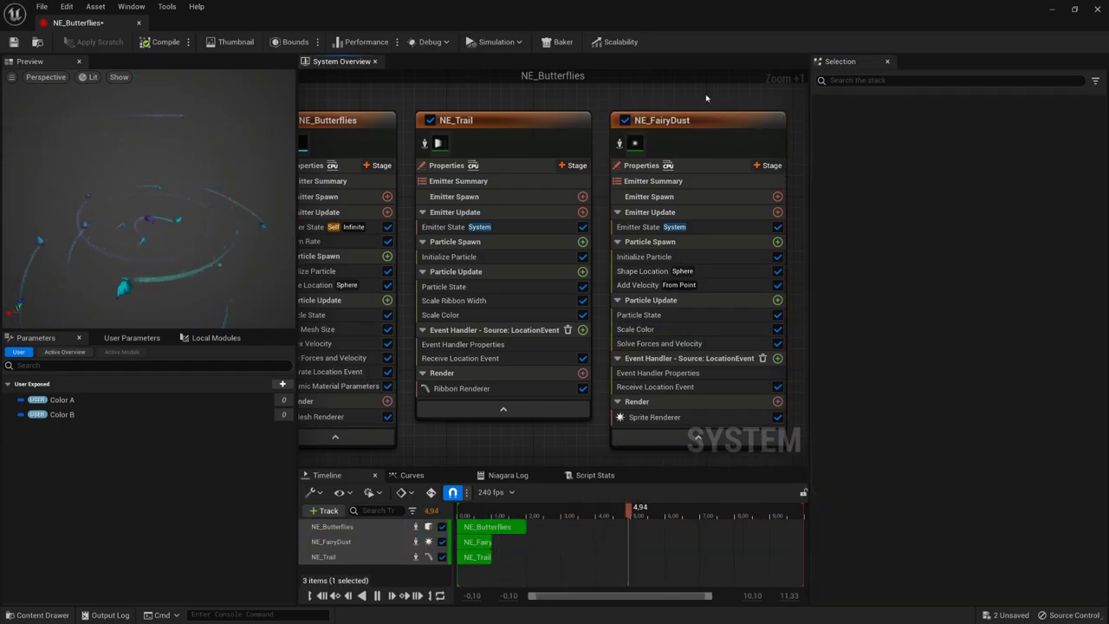